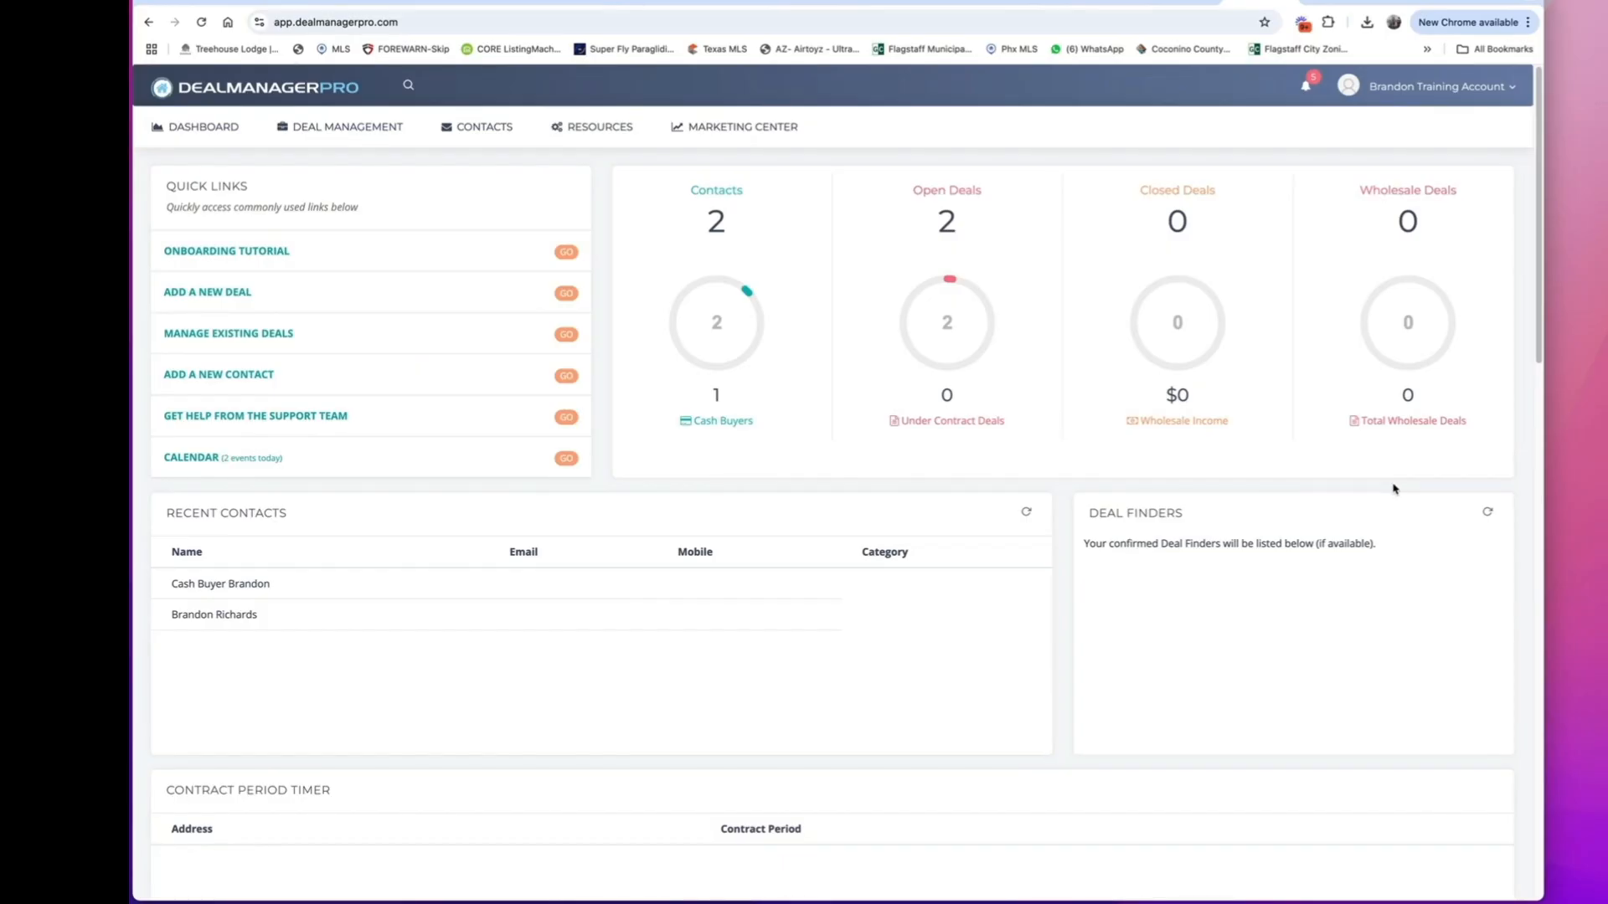
Examine the dashboard's contact, deal and contract period widgets down through Latest Deals and the Deals Map.
scroll(1079, 639, down, 1)
scroll(1079, 639, down, 5)
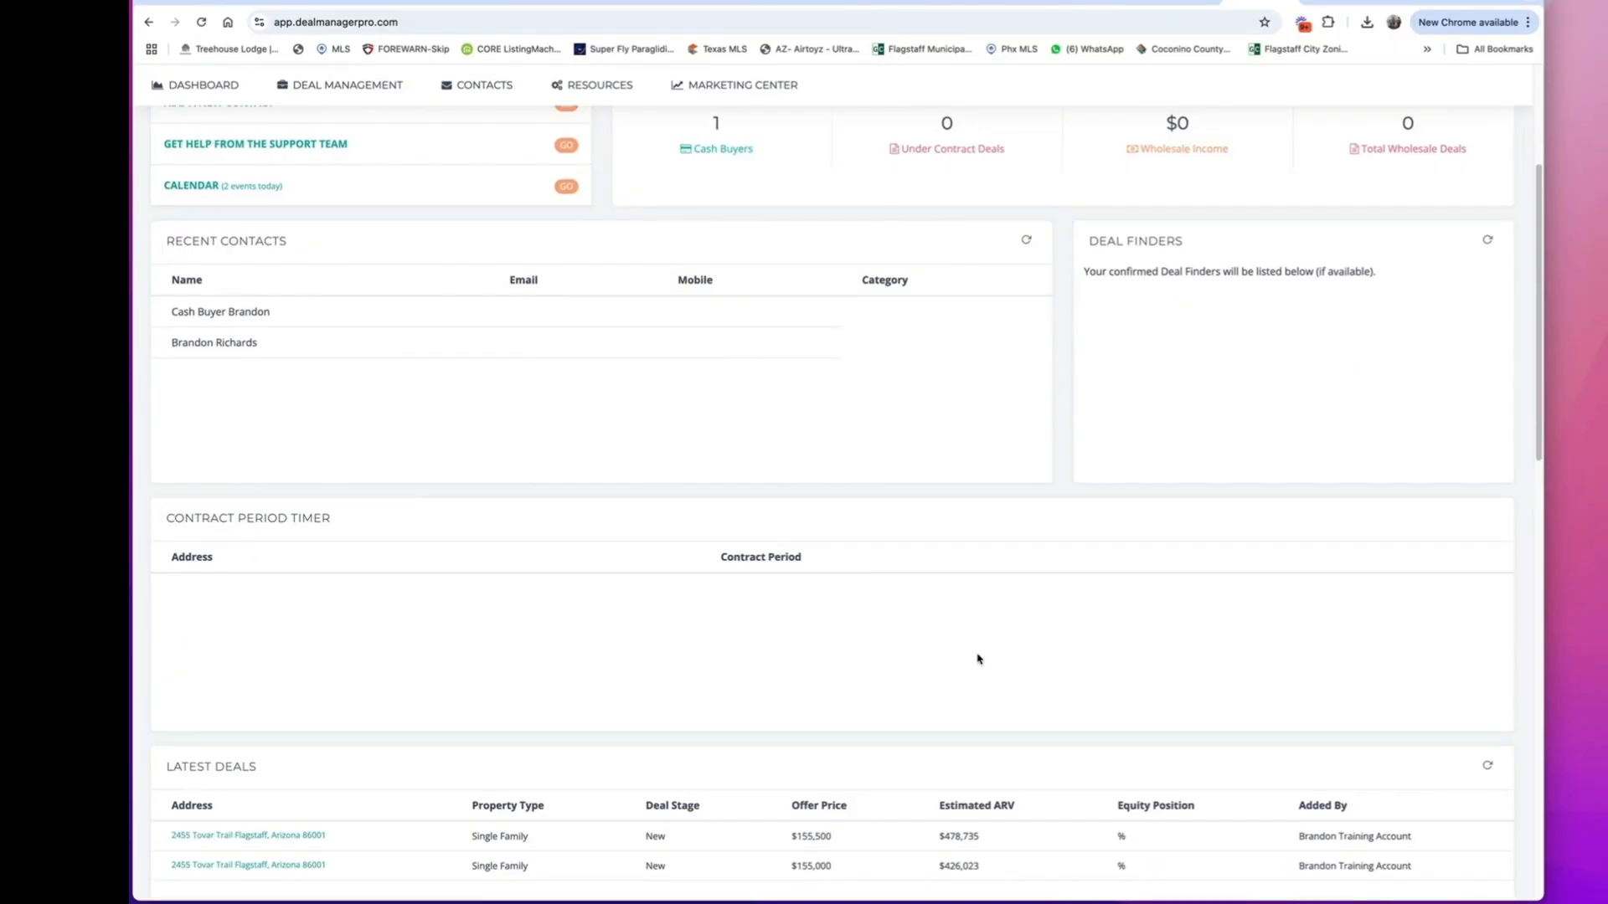
scroll(944, 683, down, 3)
scroll(944, 684, down, 2)
scroll(1037, 694, down, 3)
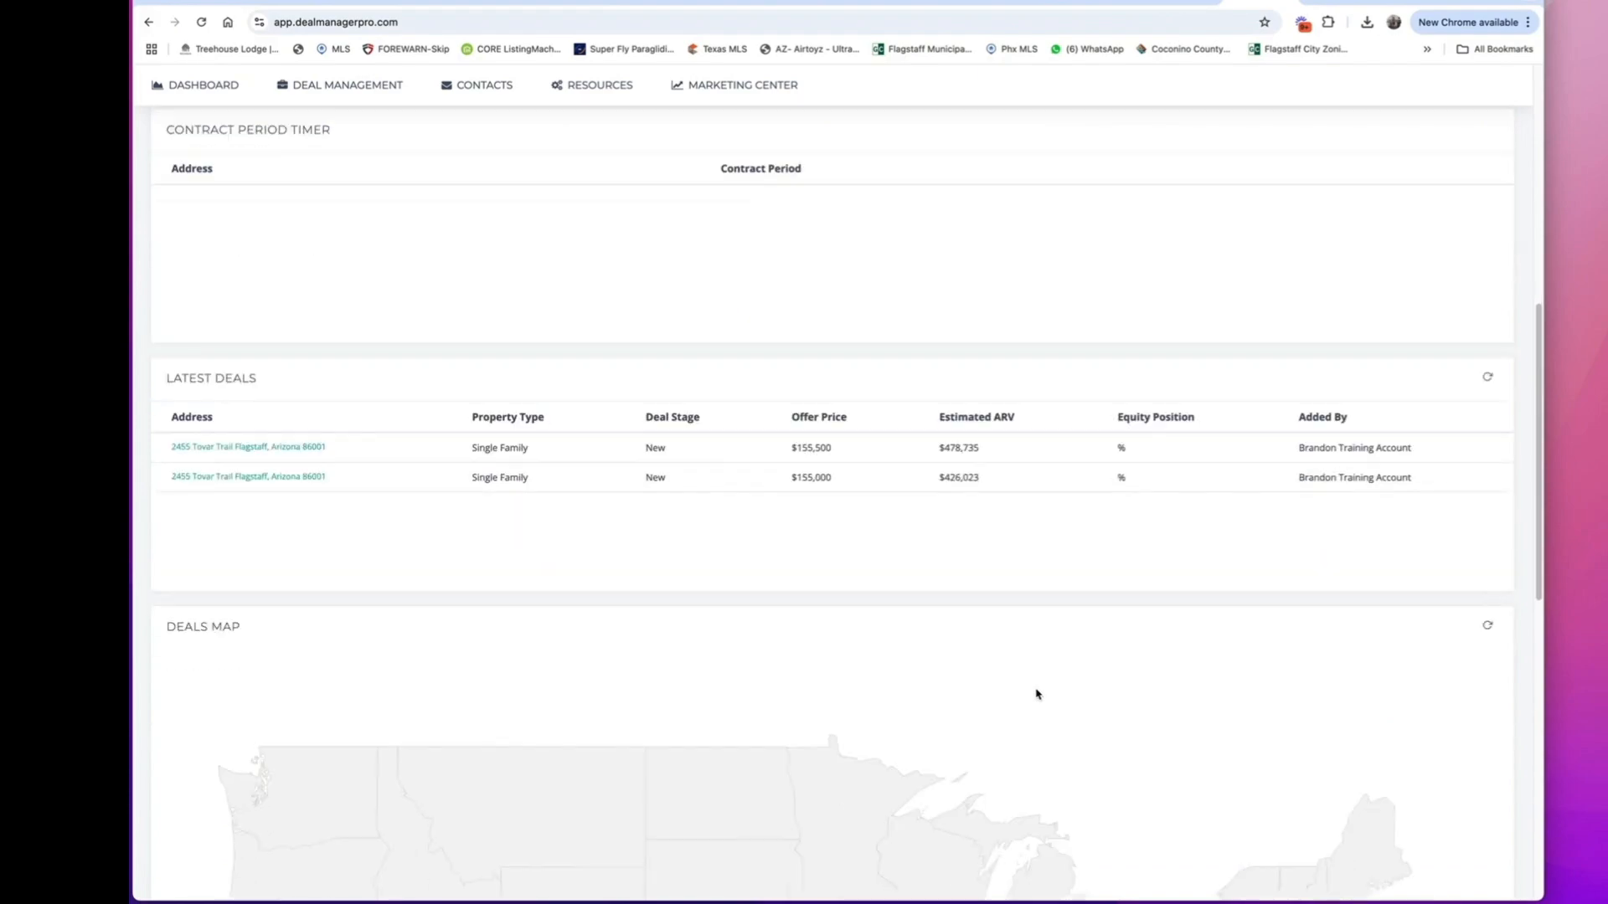
scroll(946, 637, down, 1)
scroll(838, 575, down, 5)
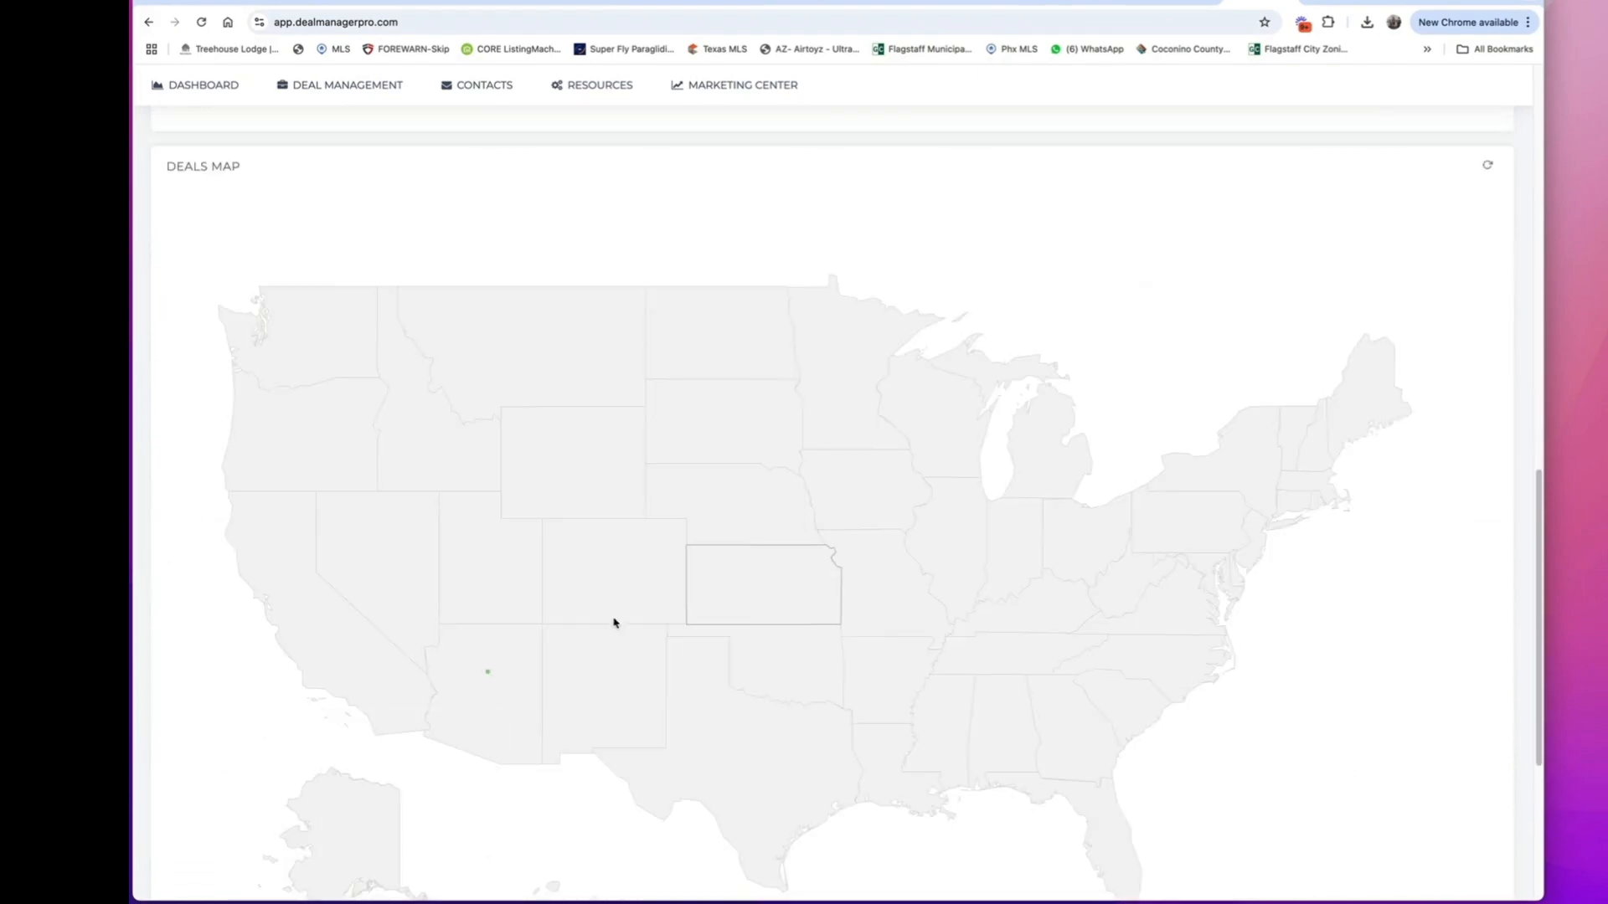
scroll(526, 706, down, 3)
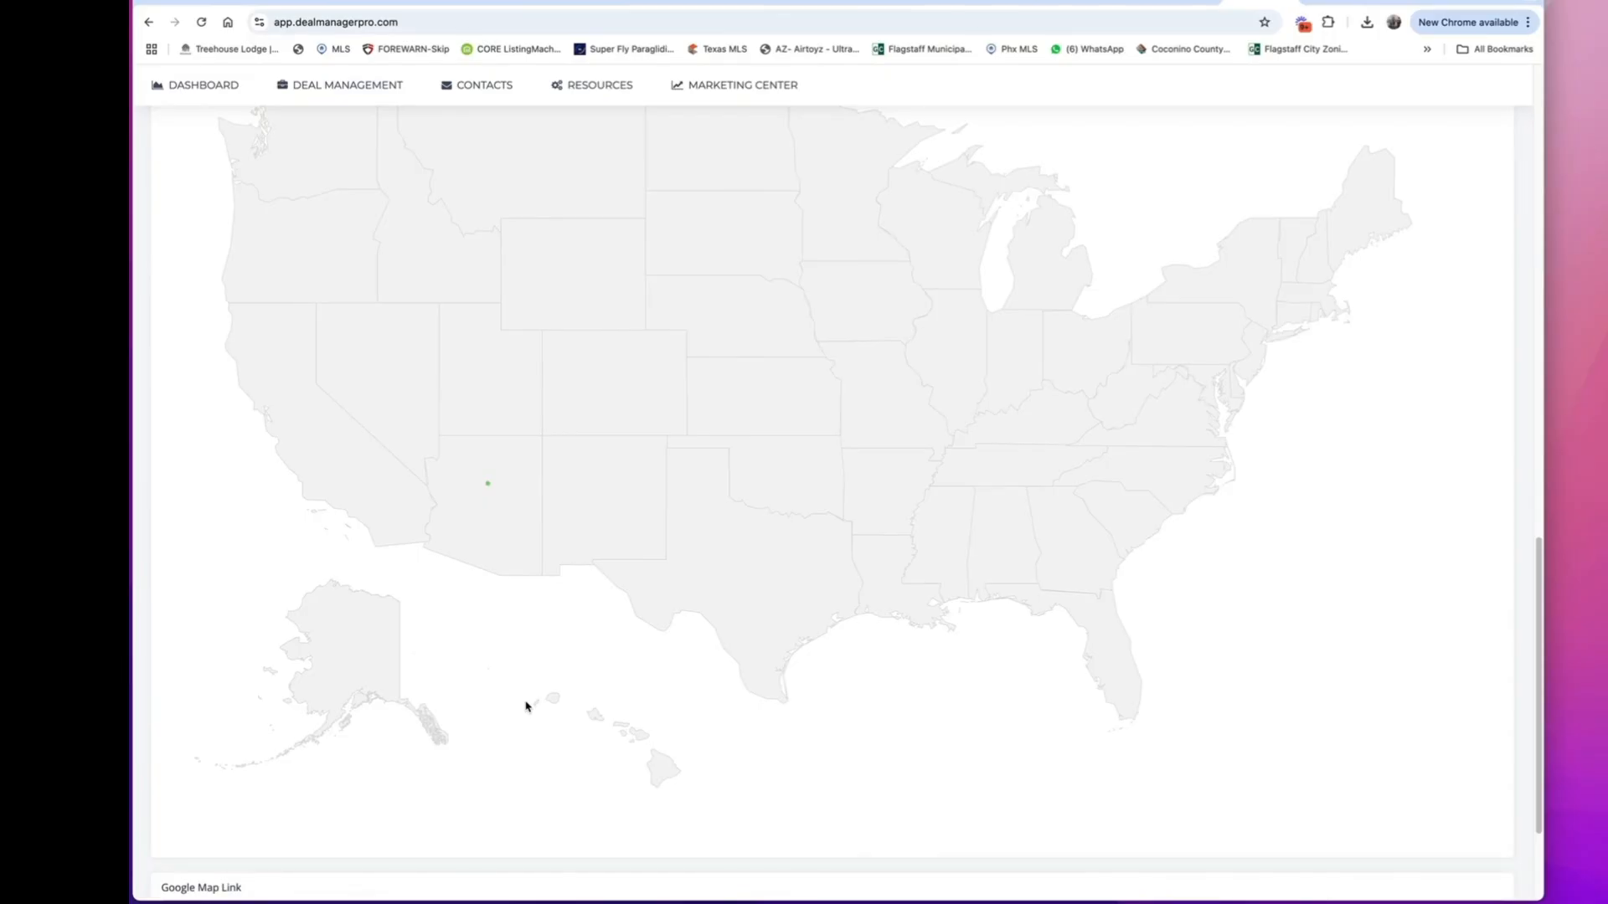
Compare the training account's Deals Map with the Deals Map in the dev.dealmanagerpro.com account.
mouse_move(488, 483)
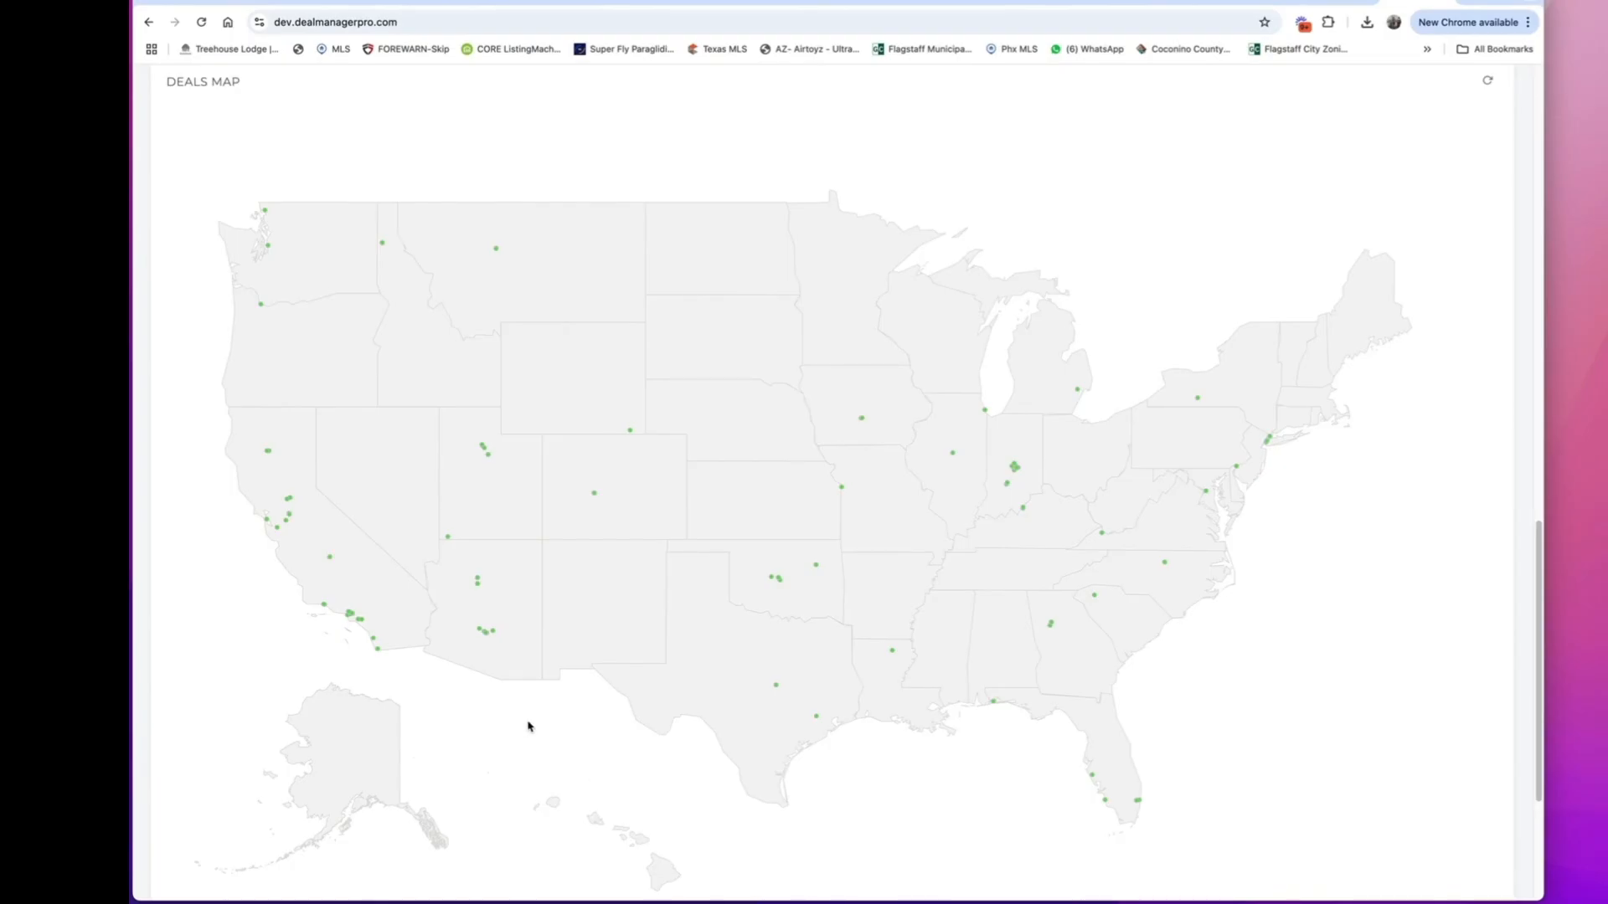
click(485, 633)
click(1264, 2)
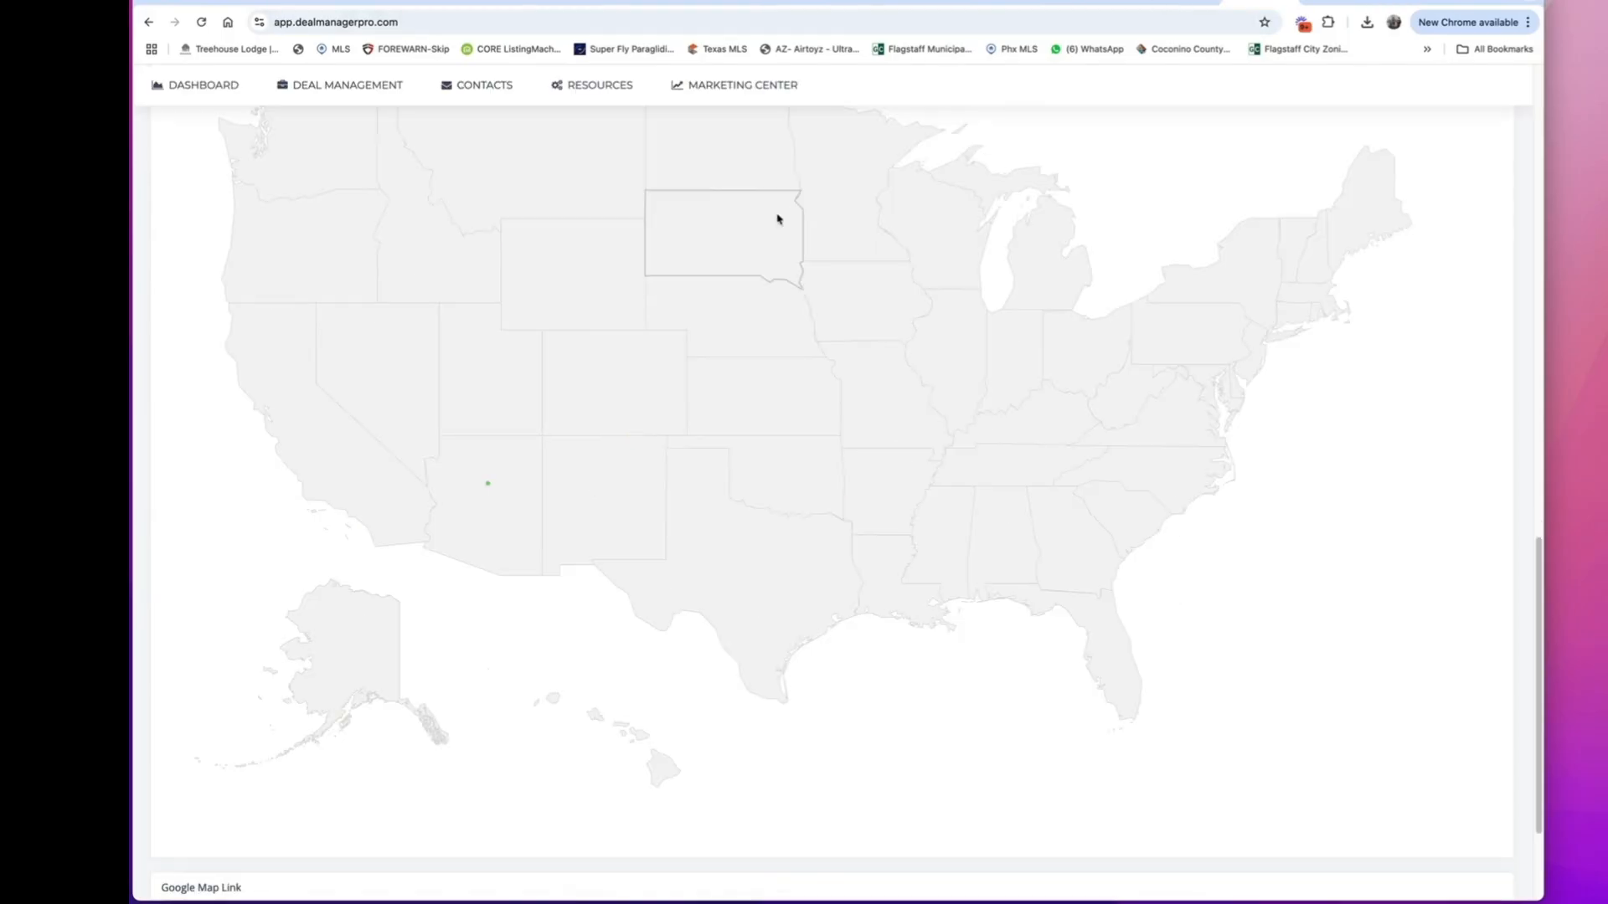
Open the Cash Buyer contact for editing from the contacts list and view its available category options.
scroll(617, 183, up, 15)
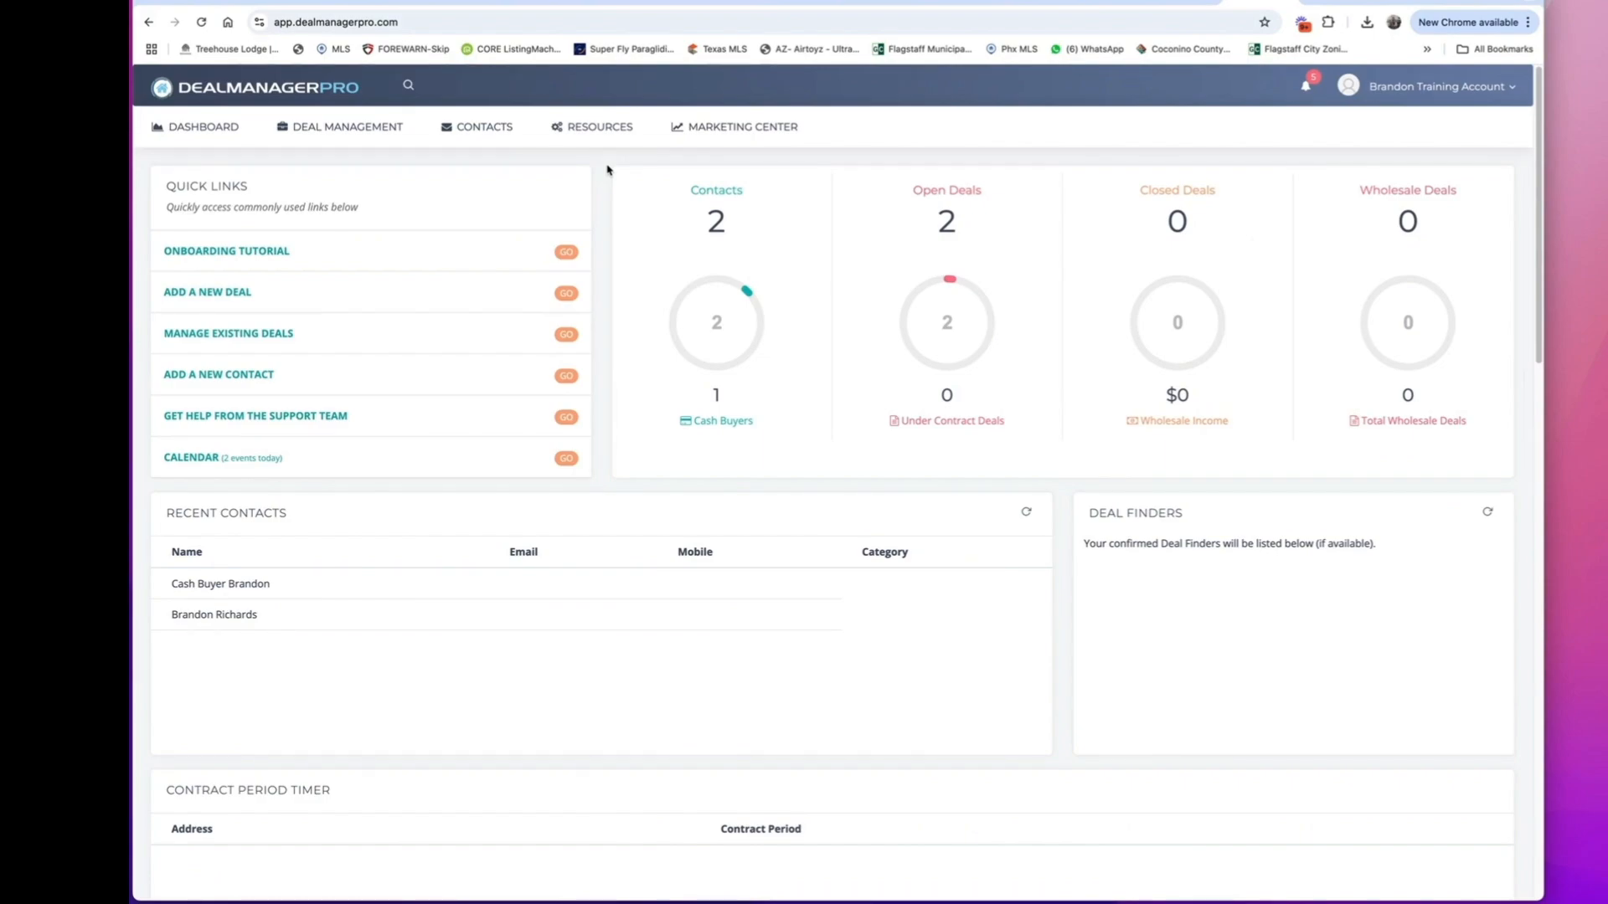
click(491, 129)
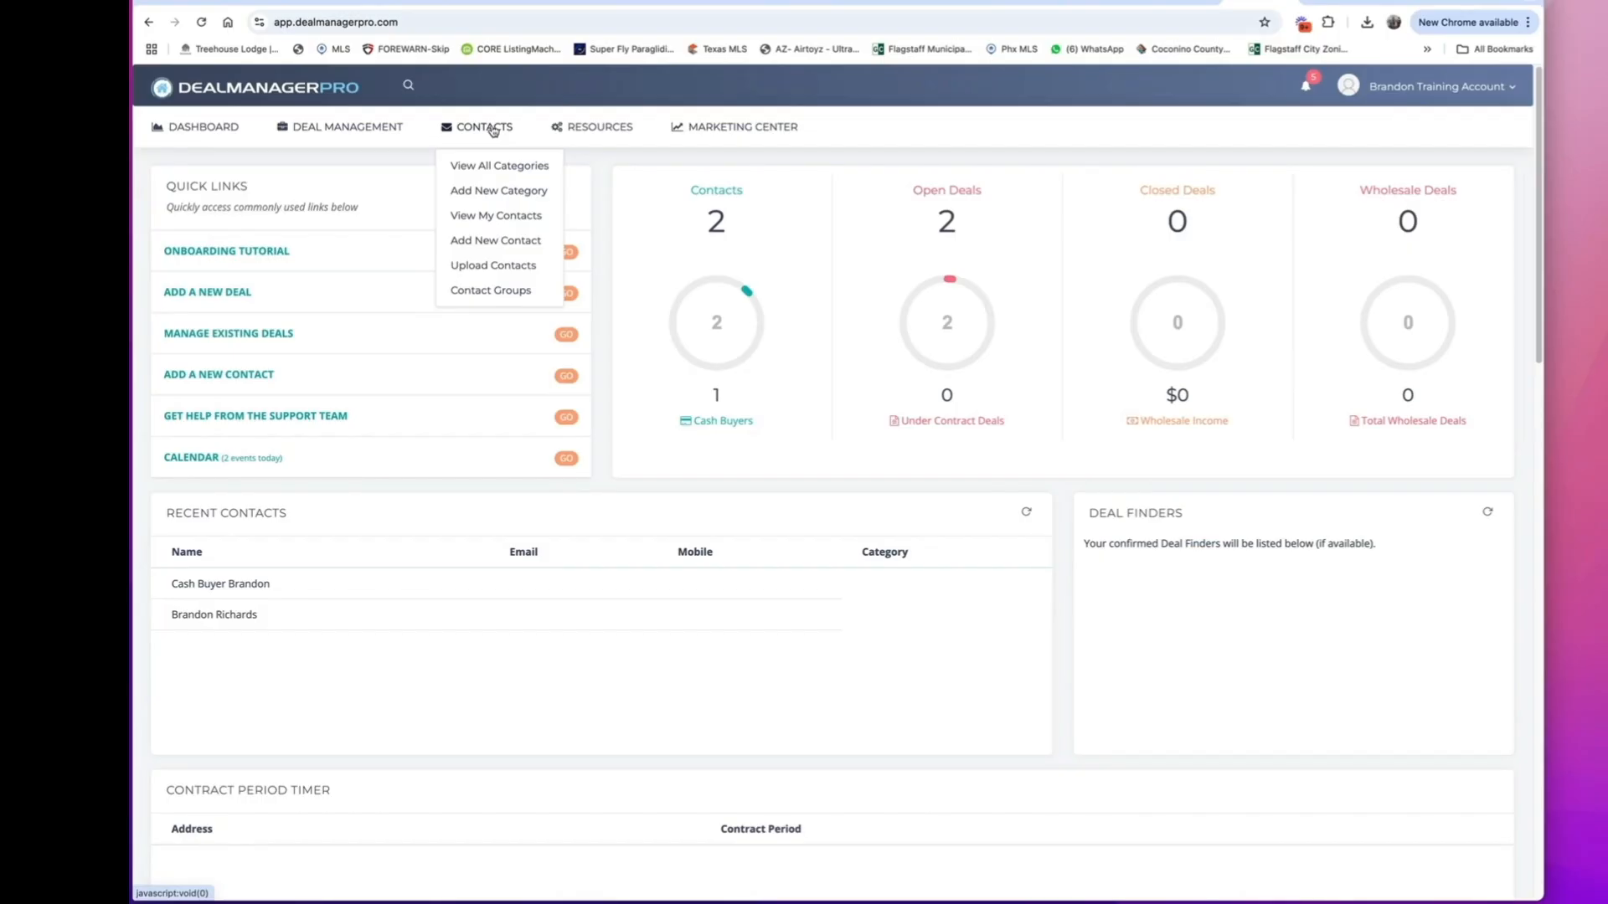
click(511, 215)
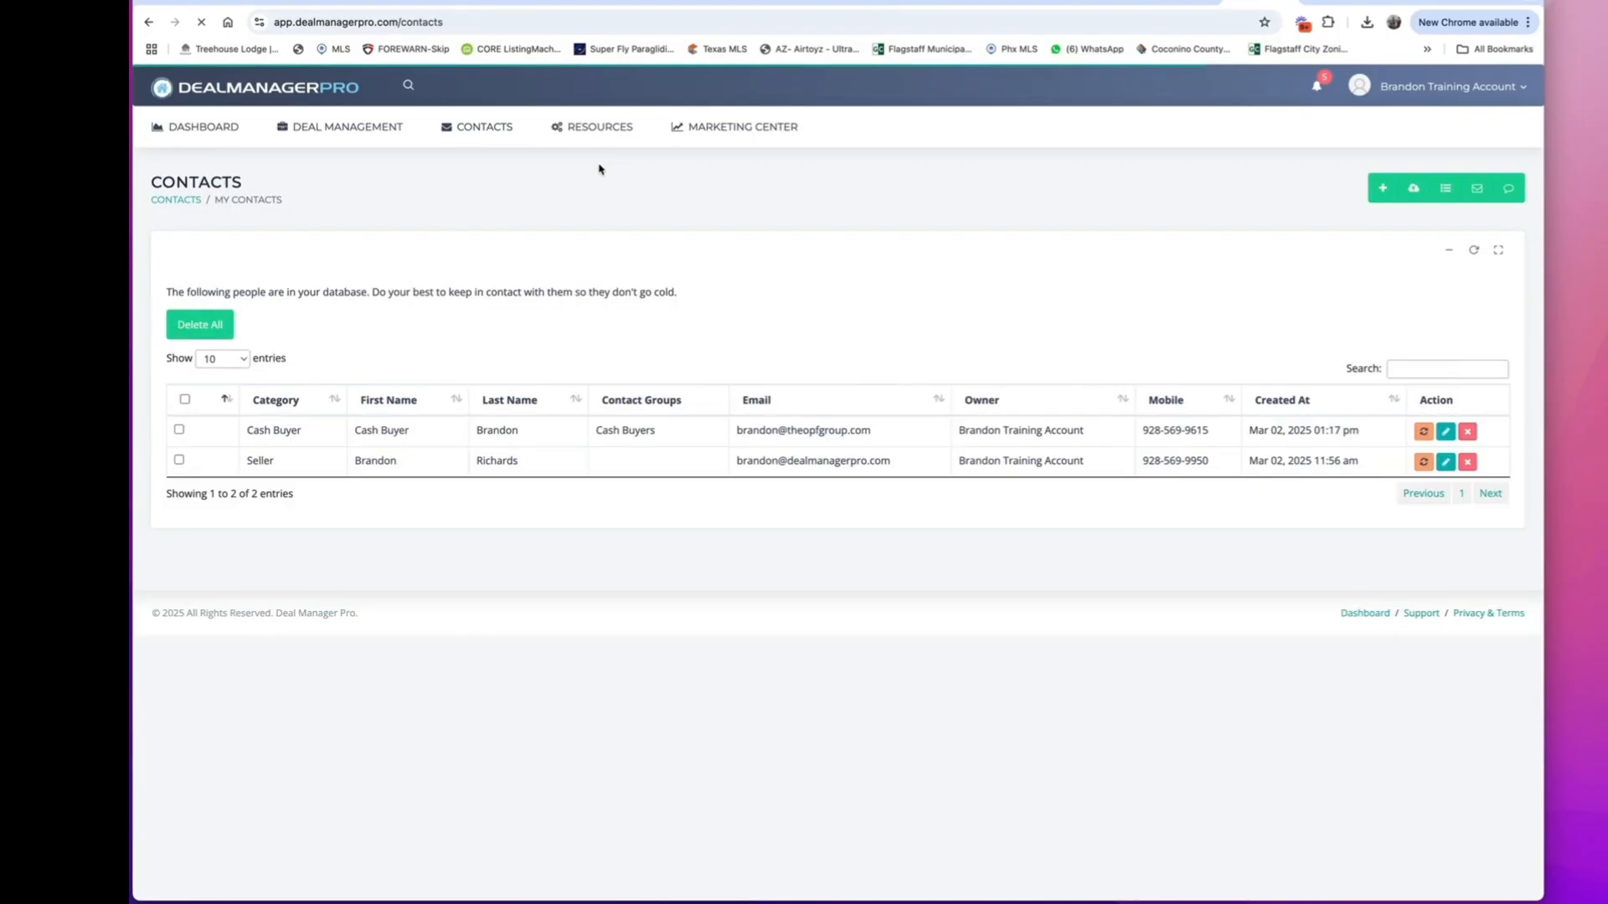
mouse_move(489, 135)
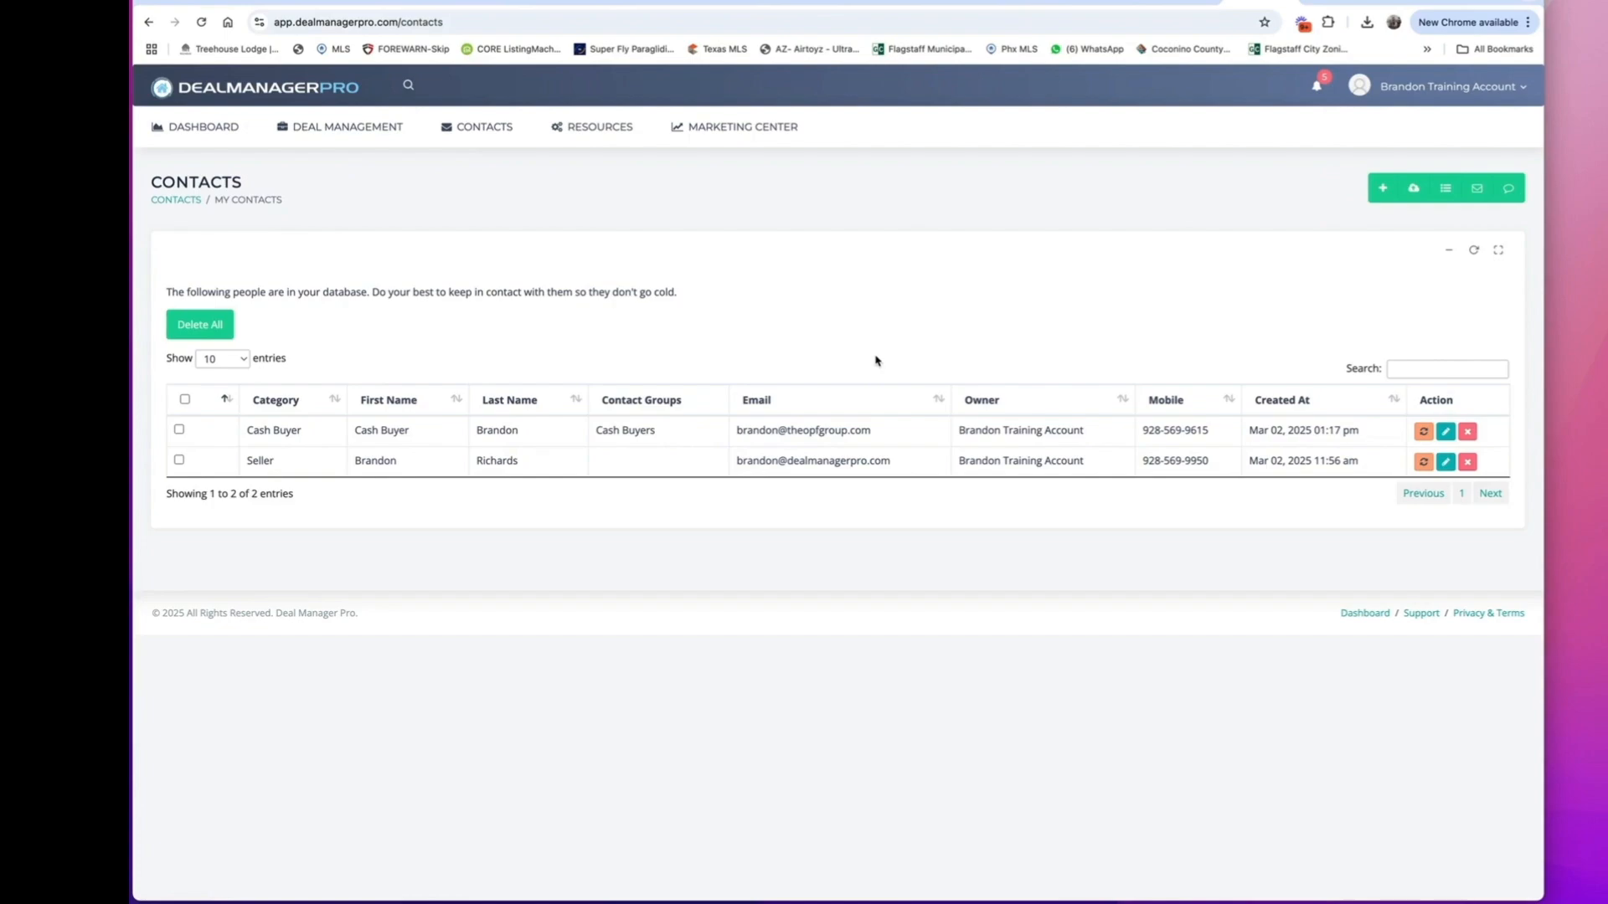
click(1446, 433)
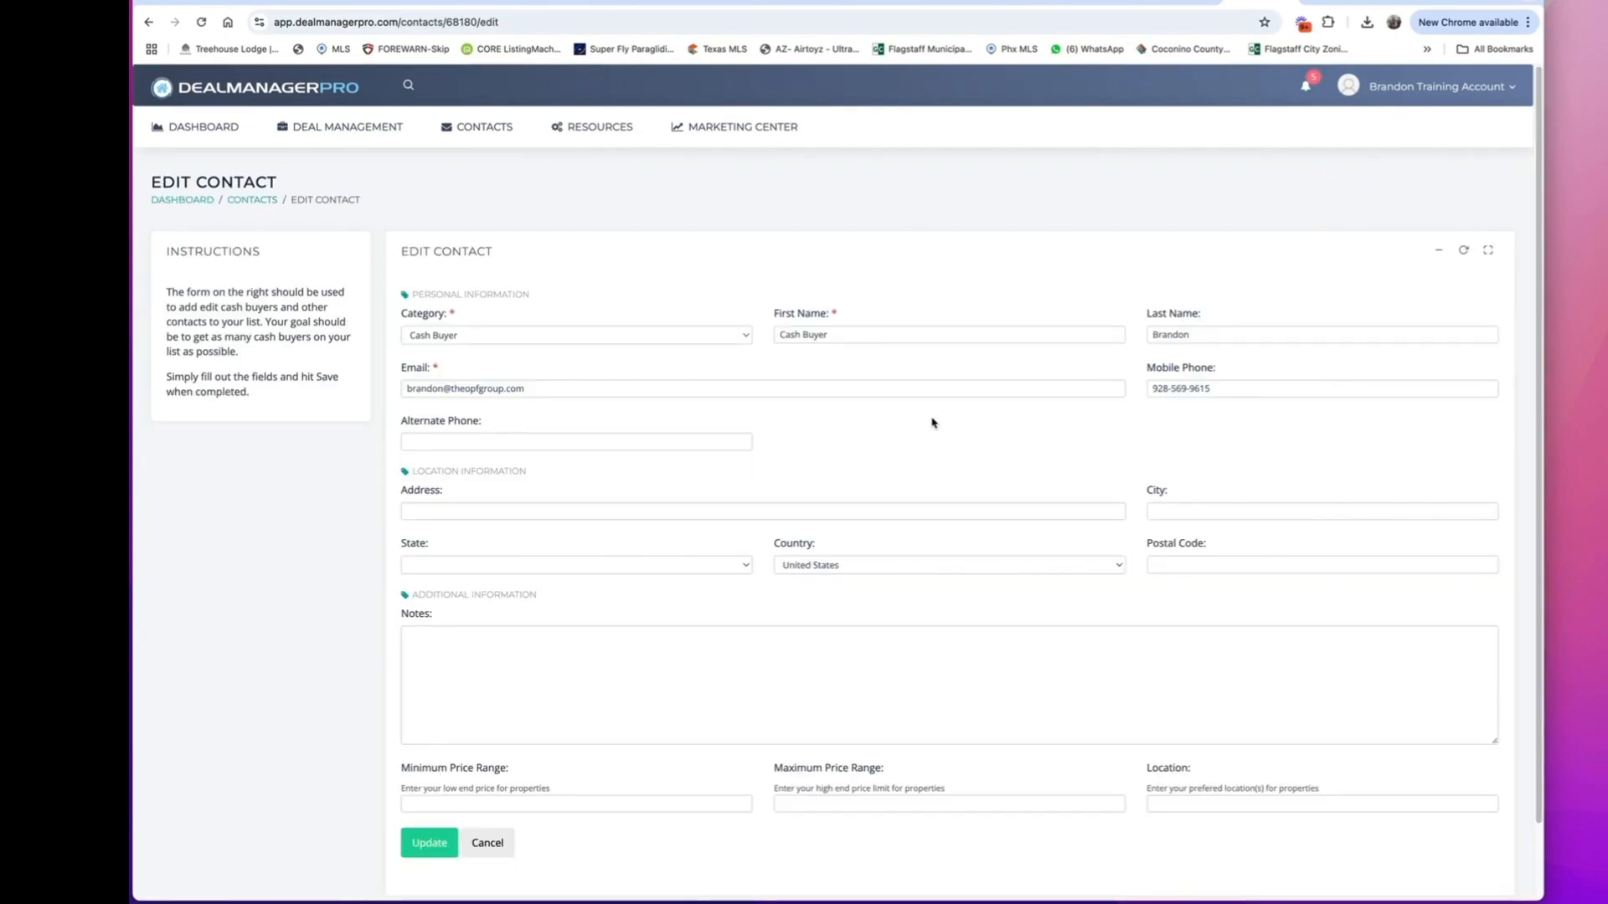
click(560, 337)
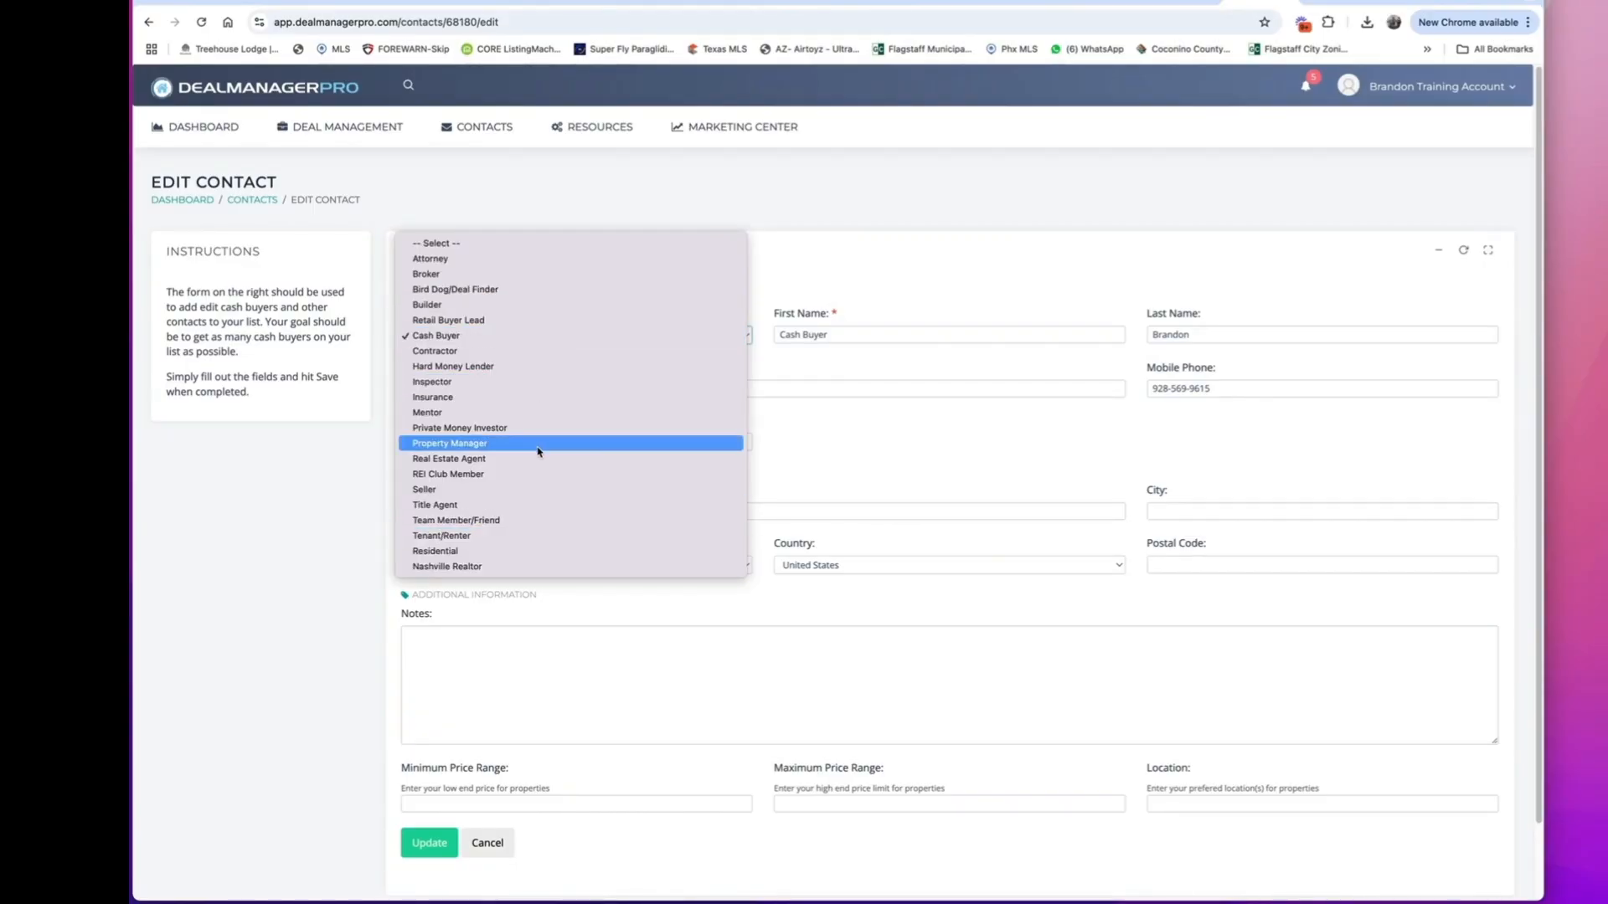
click(858, 268)
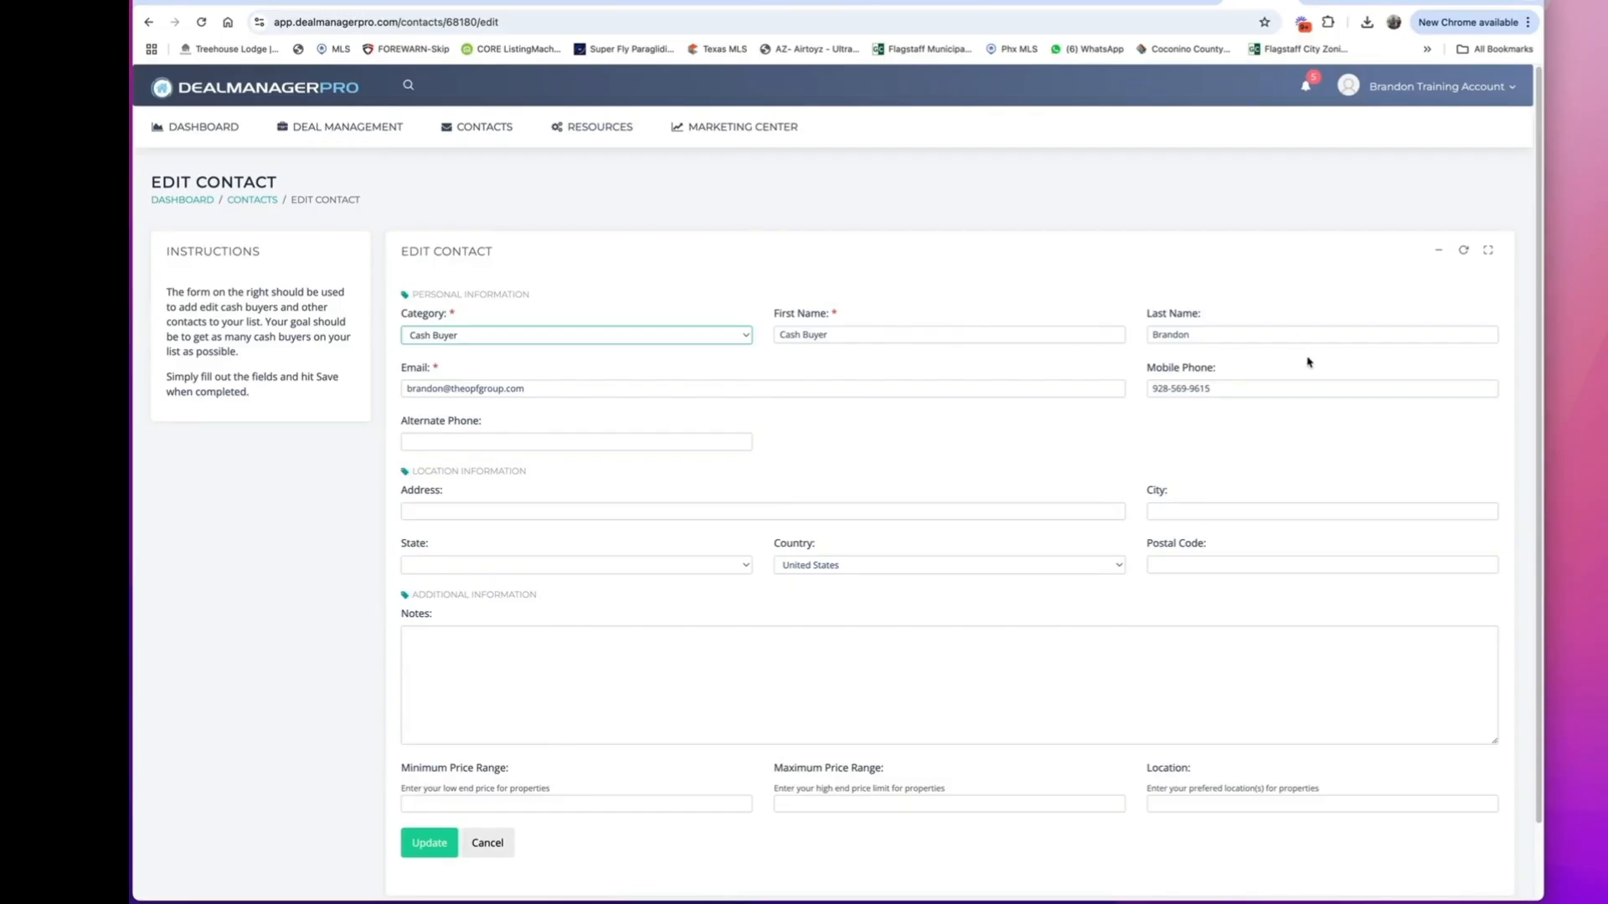
Draft the contact note "Met at RaiseFest 25'. Lived in Alaska" and discard the edit.
scroll(740, 611, down, 1)
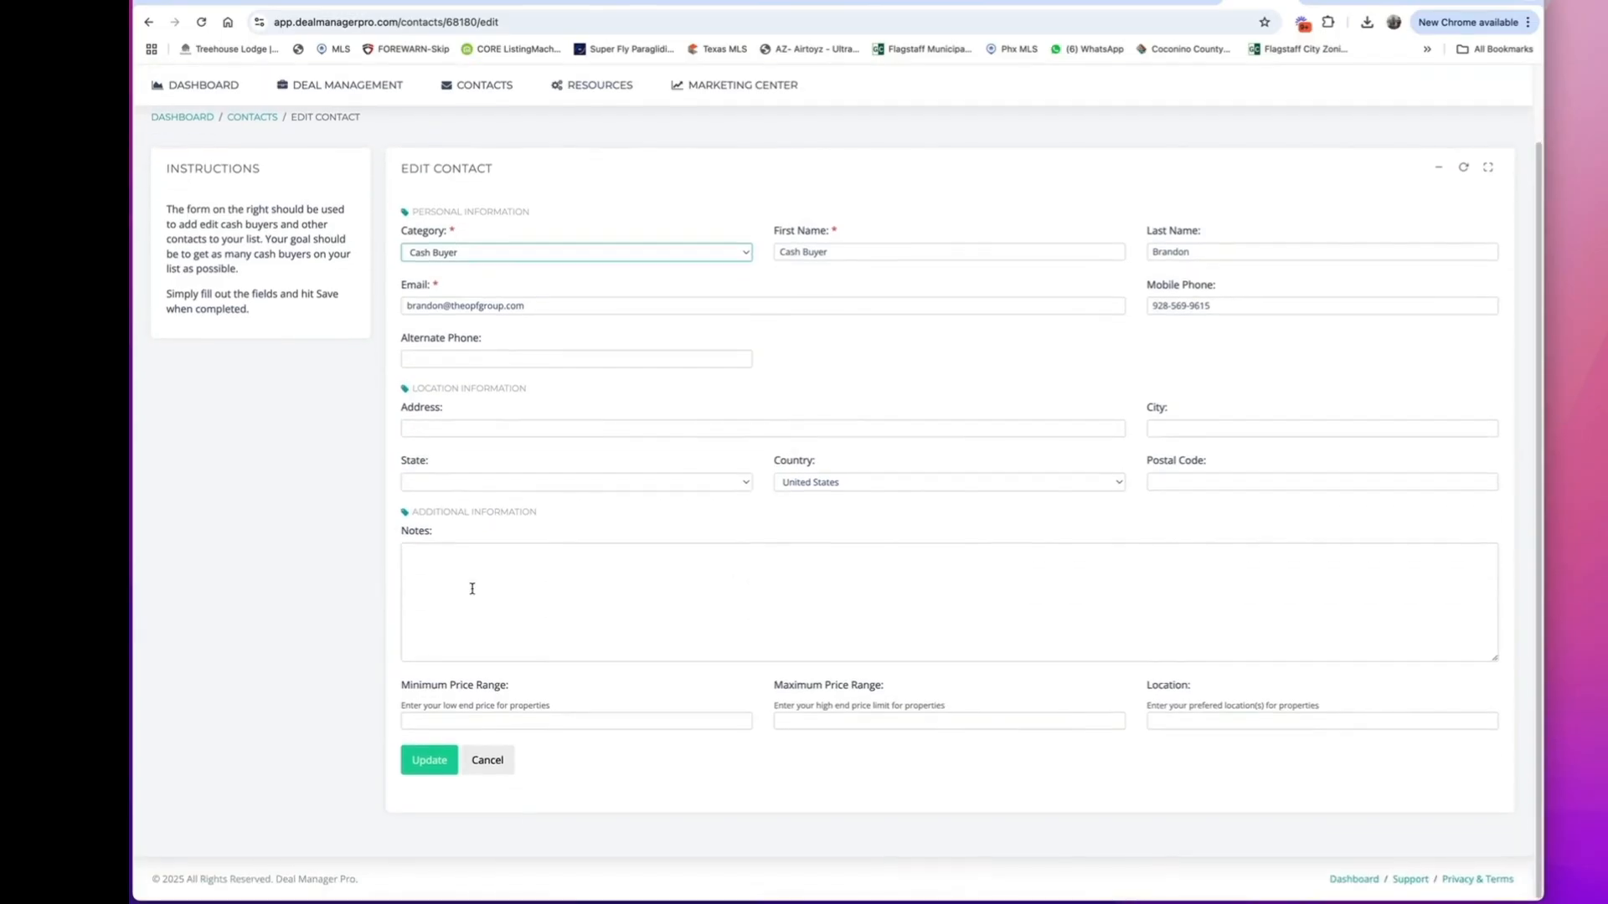
click(456, 574)
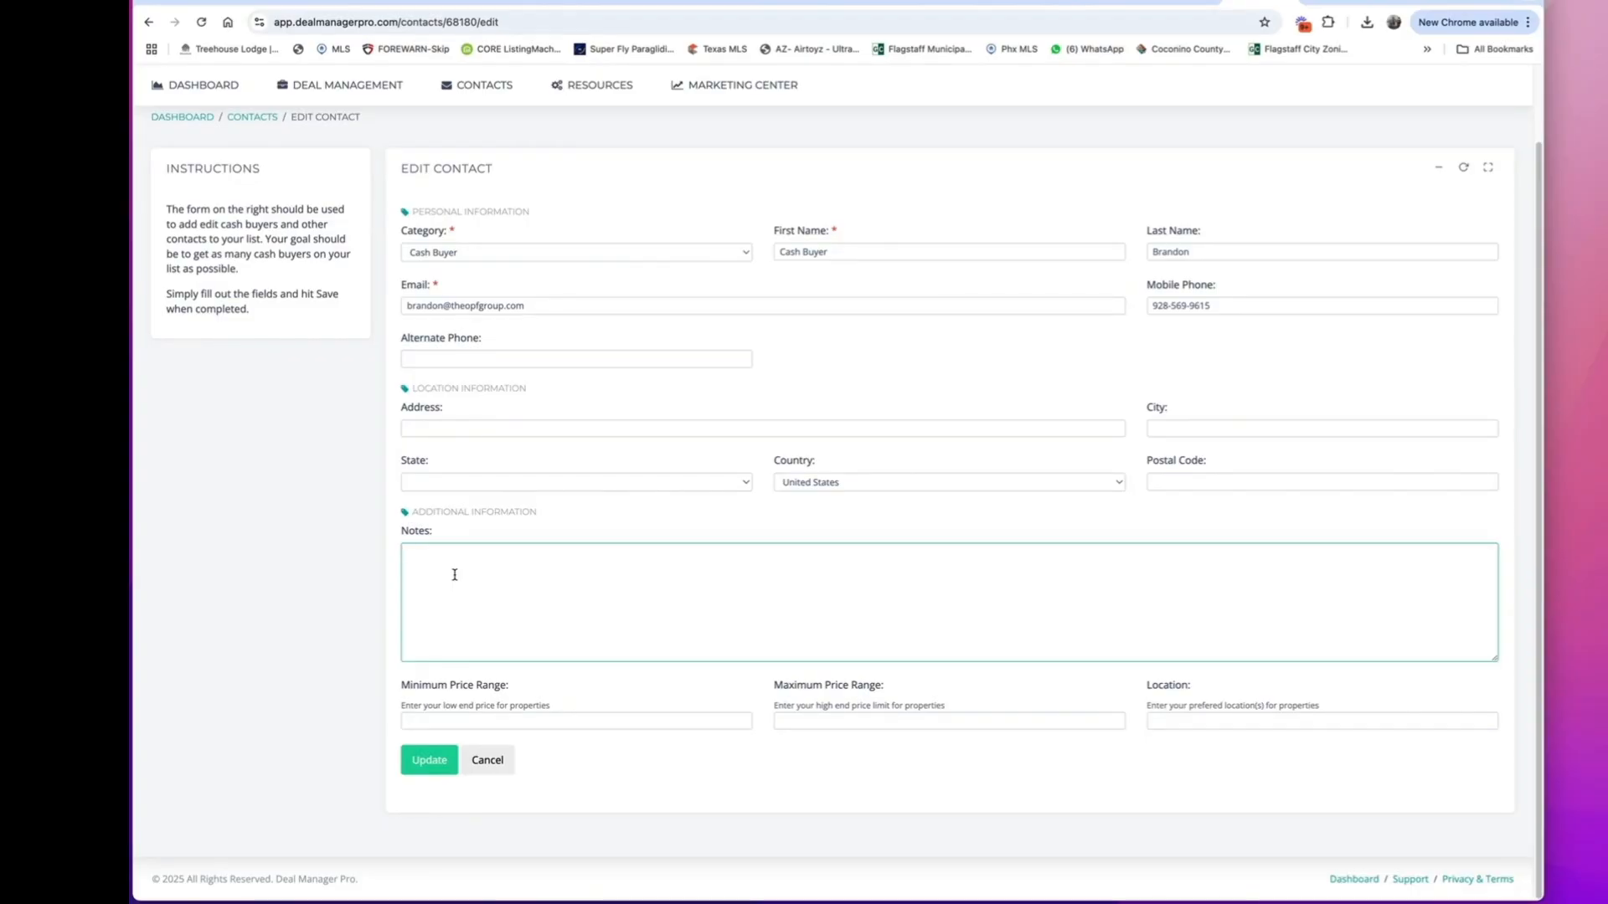
text(Met at RaiseFest 25'. Lived in Alaska)
click(487, 760)
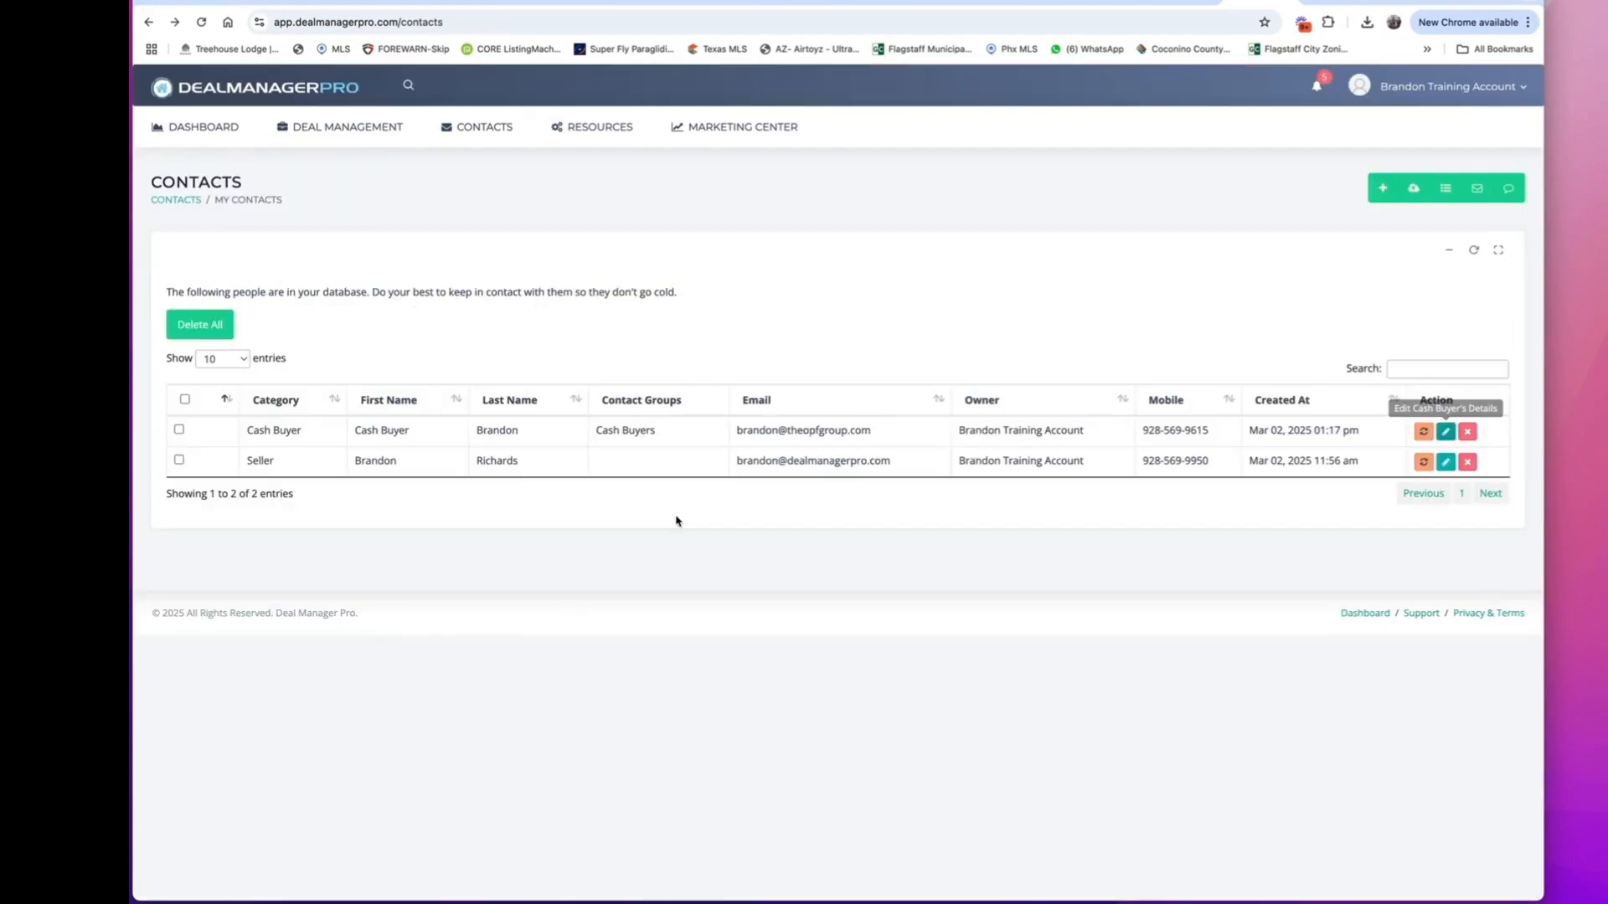
View the members of the Cash Buyers contact group.
click(479, 129)
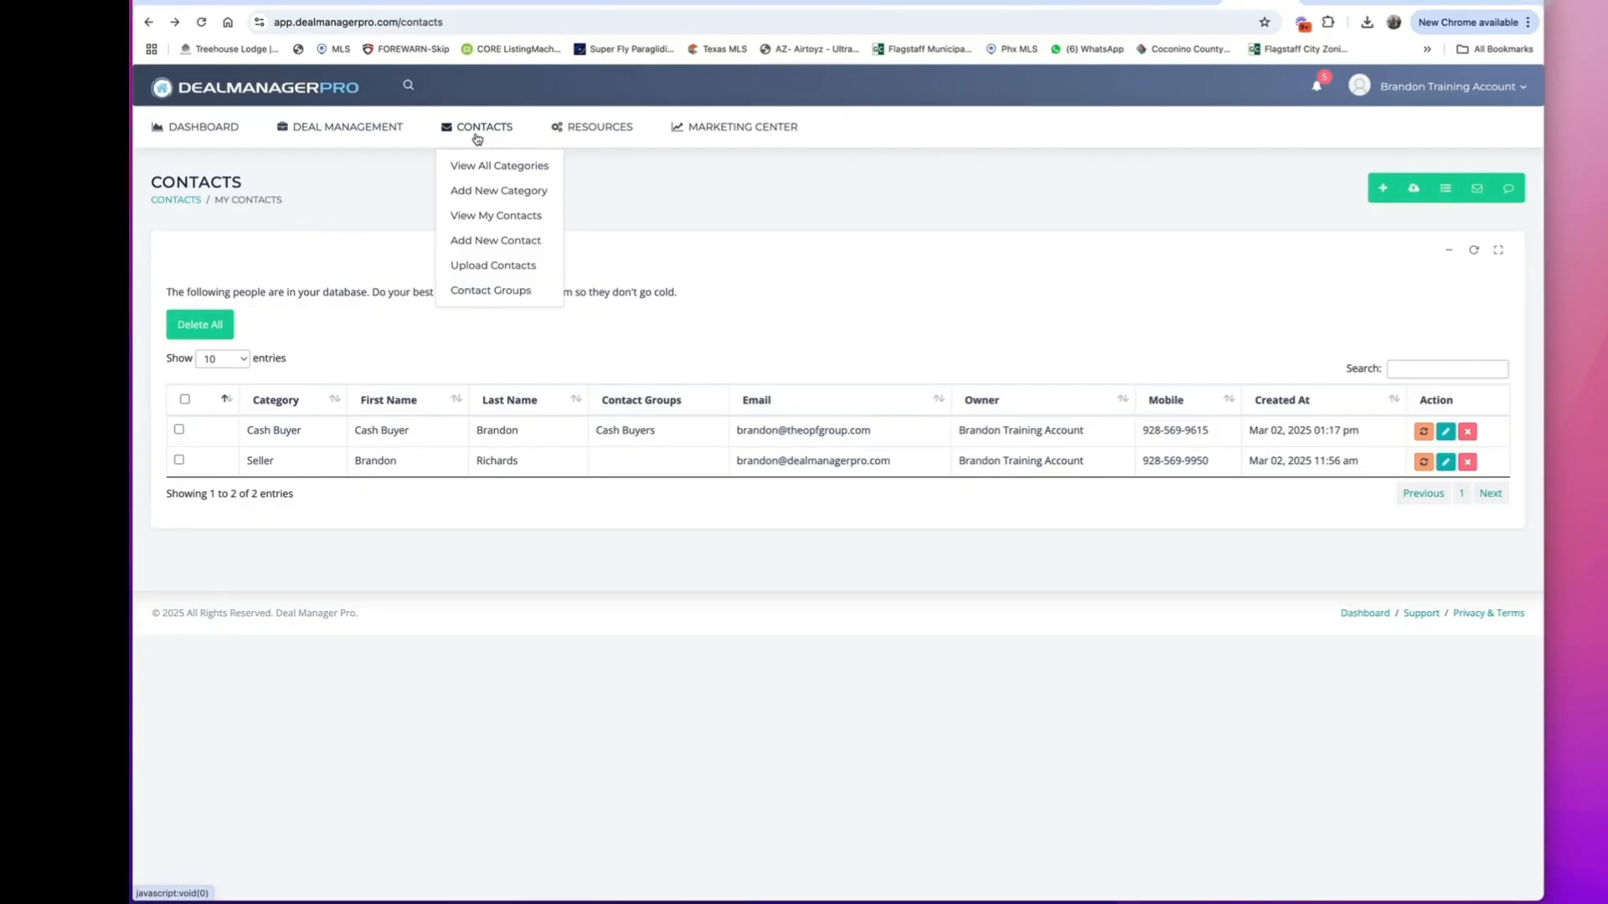
click(507, 293)
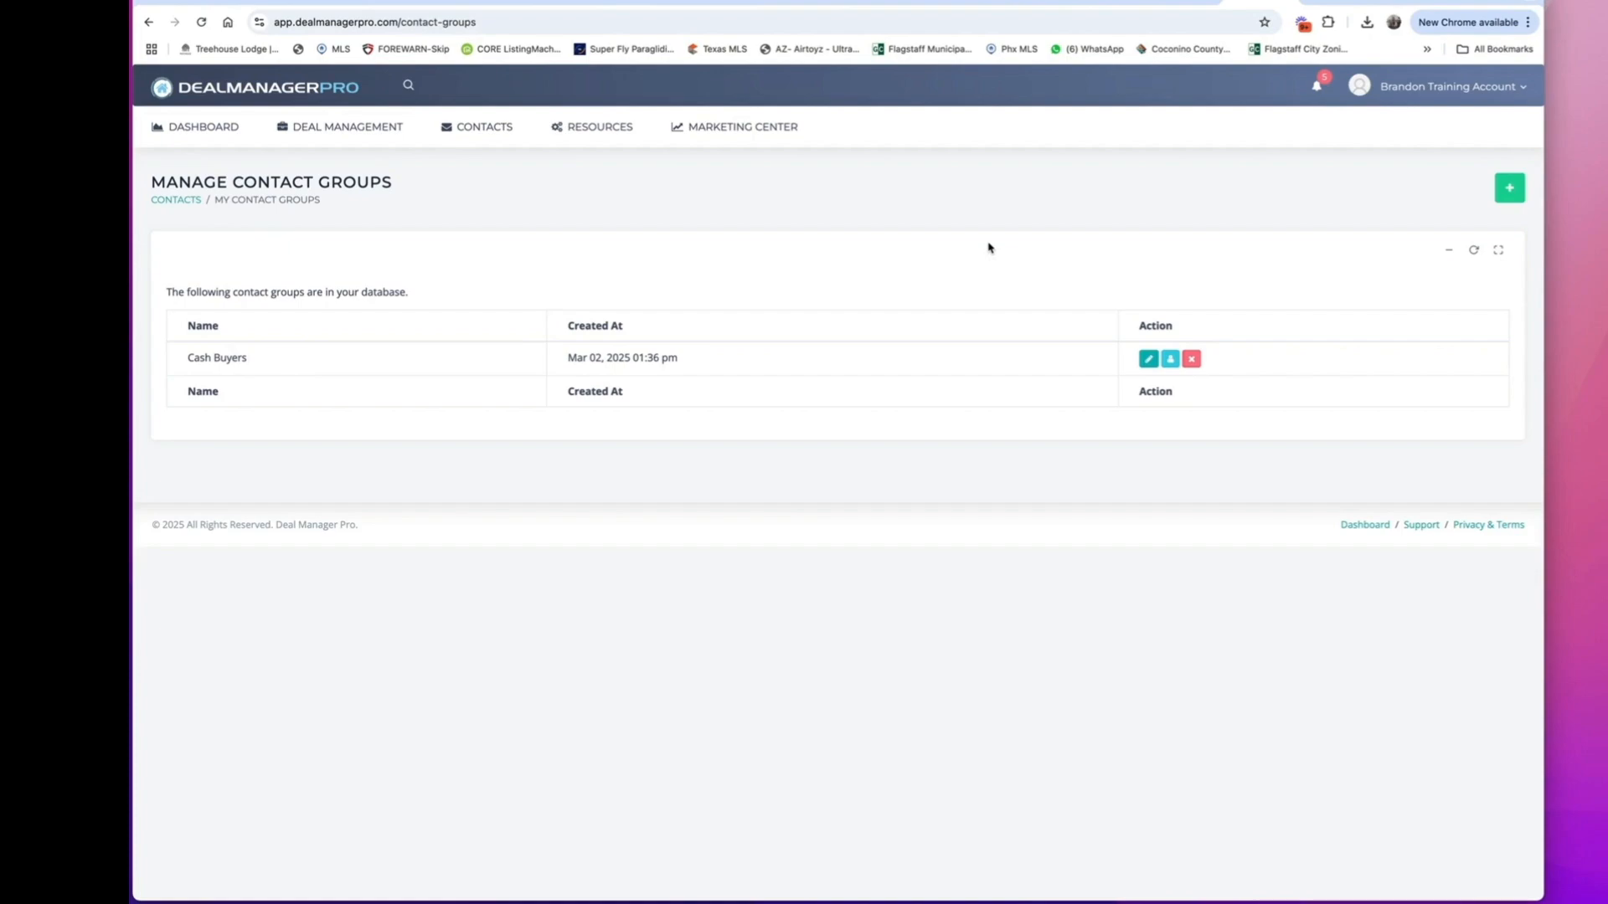
click(1170, 360)
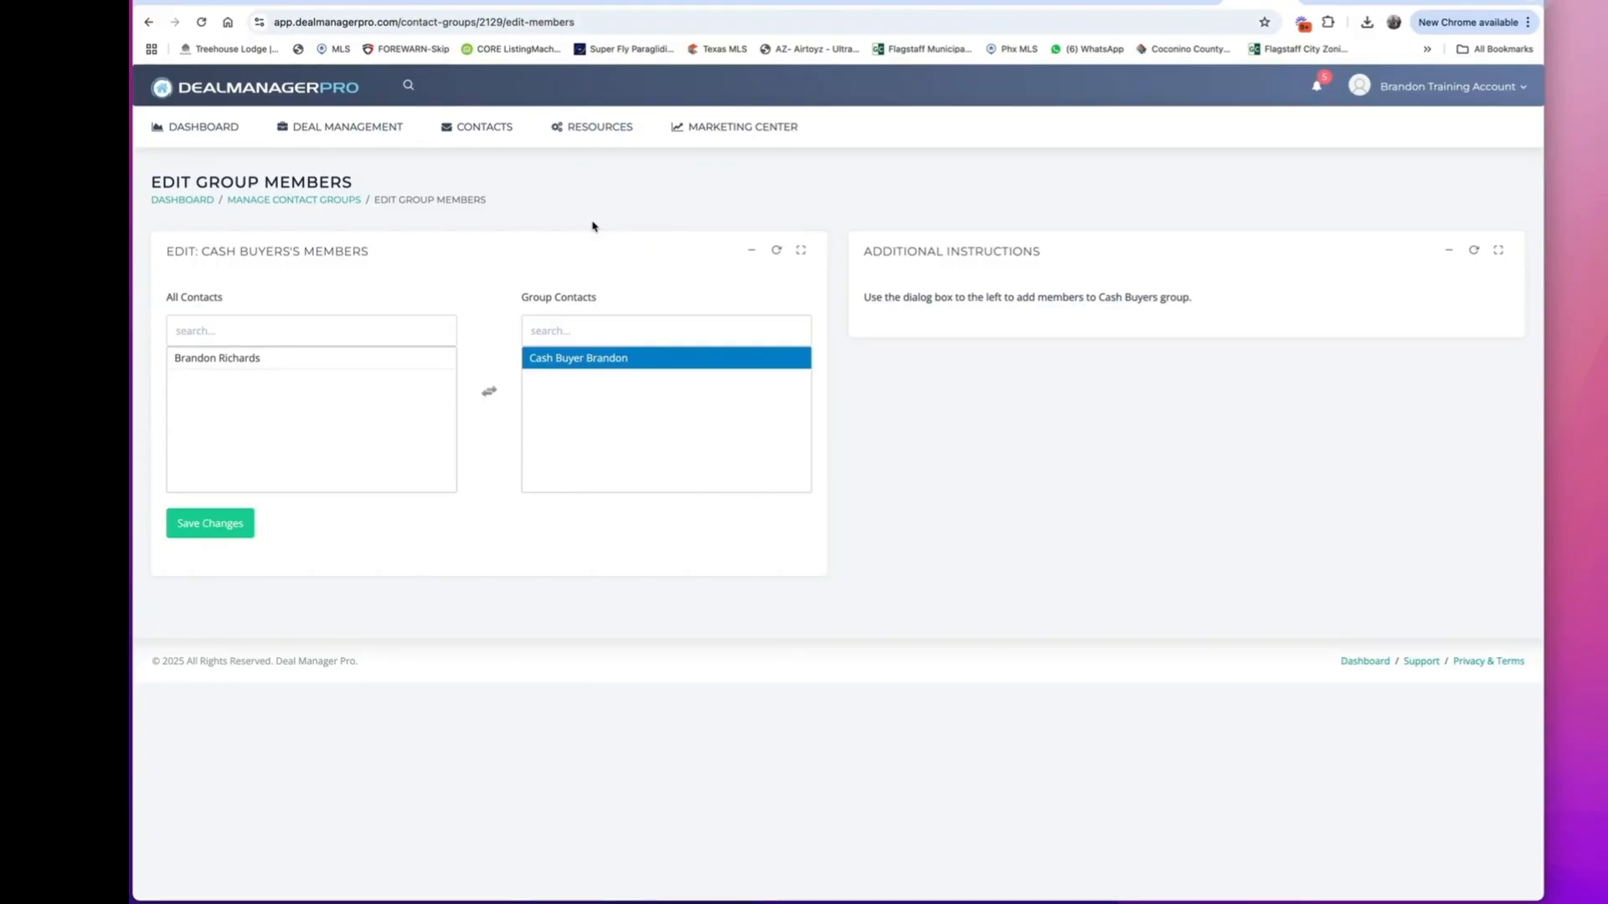
Search the account for a contact's first name and for a property's street name.
click(409, 86)
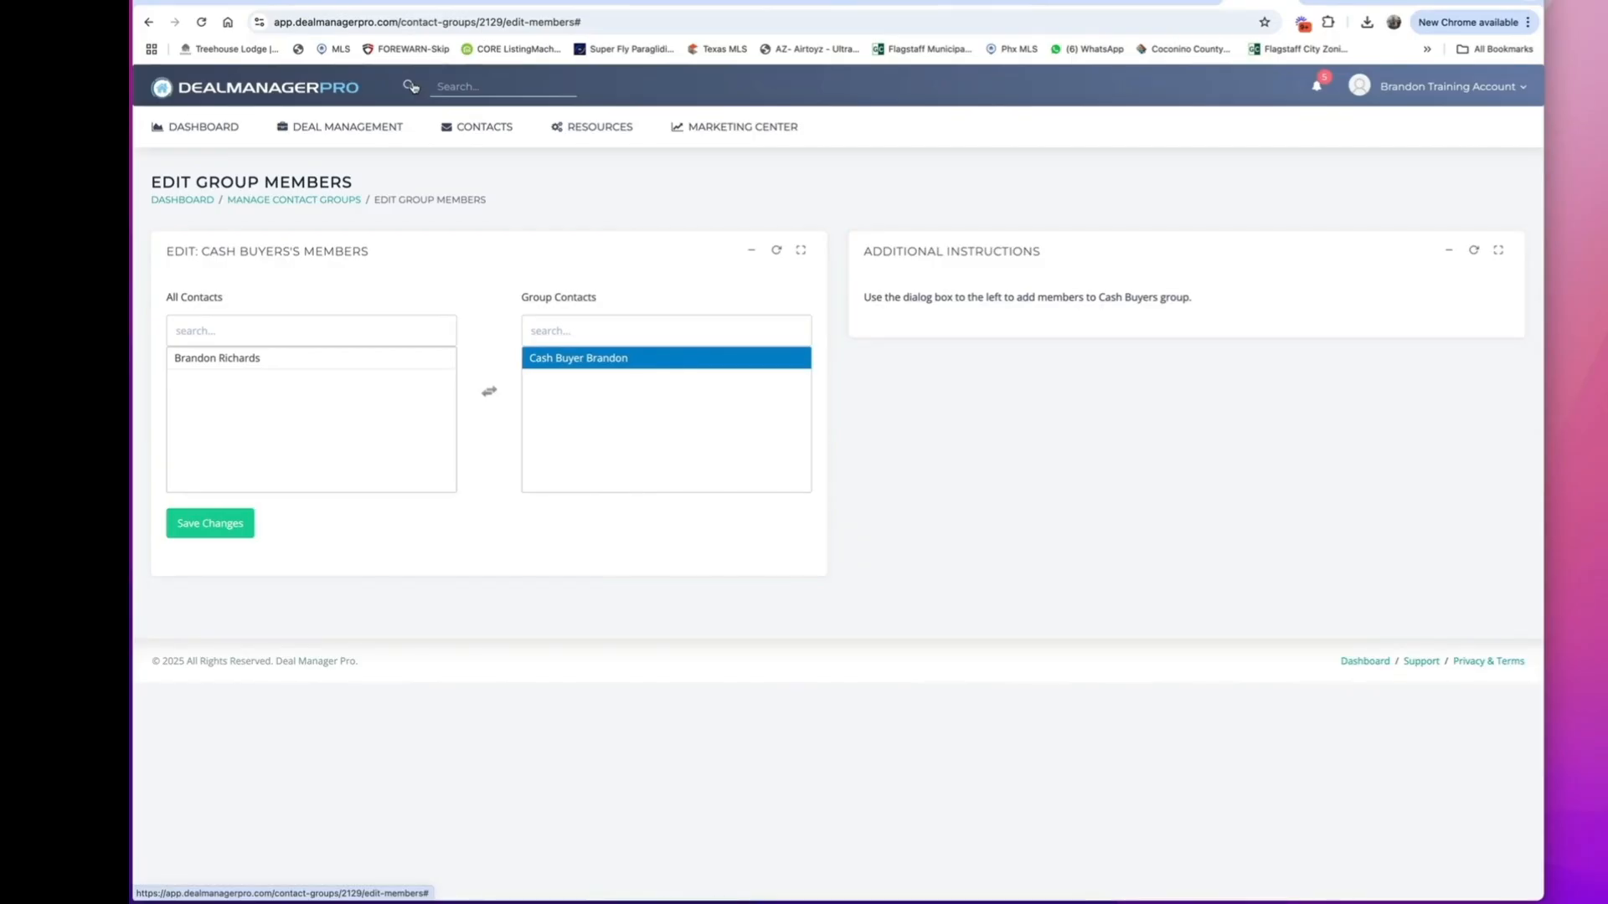
click(444, 81)
text(braod)
text(ndon)
key(Return)
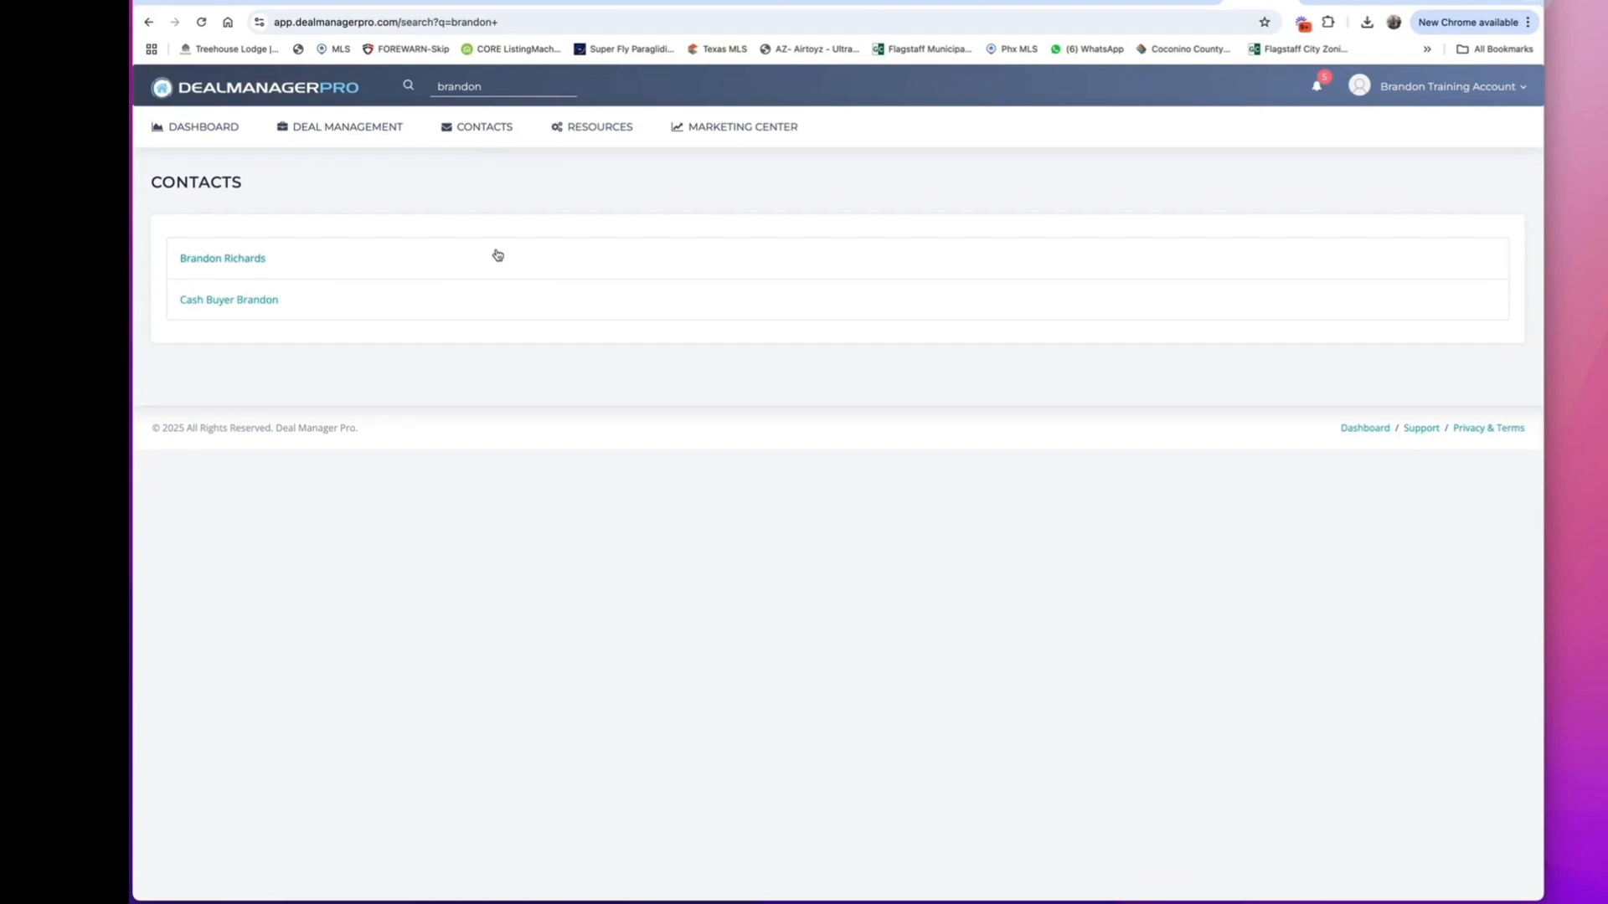
double_click(498, 90)
text(tovar)
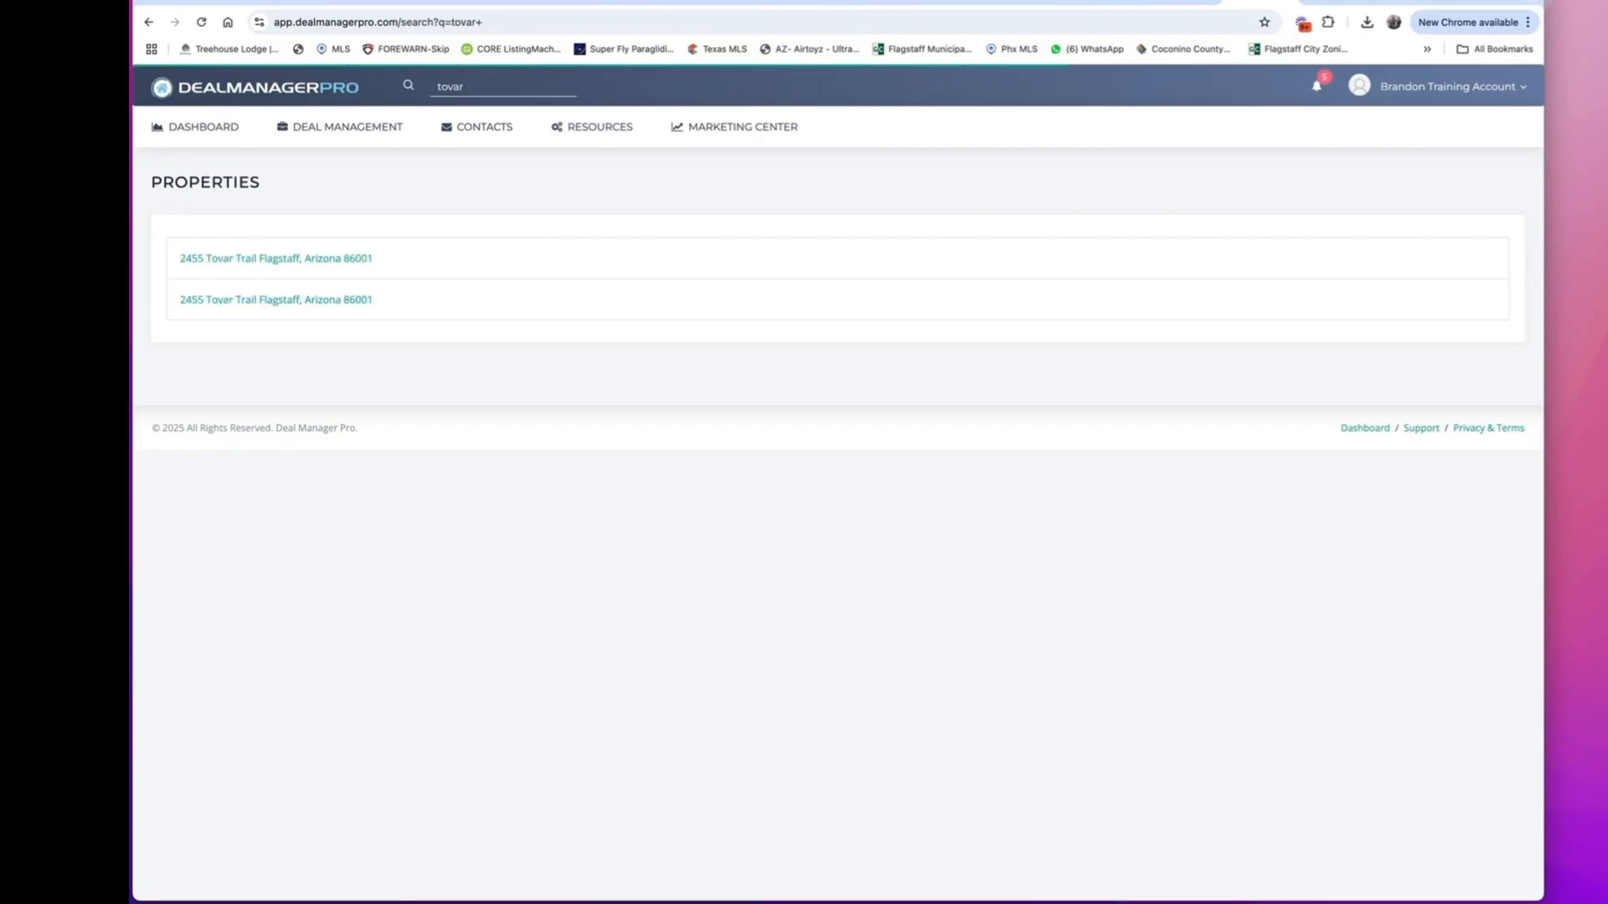
Switch to Print Genie from the resources and start self-service ordering in its marketplace.
mouse_move(331, 117)
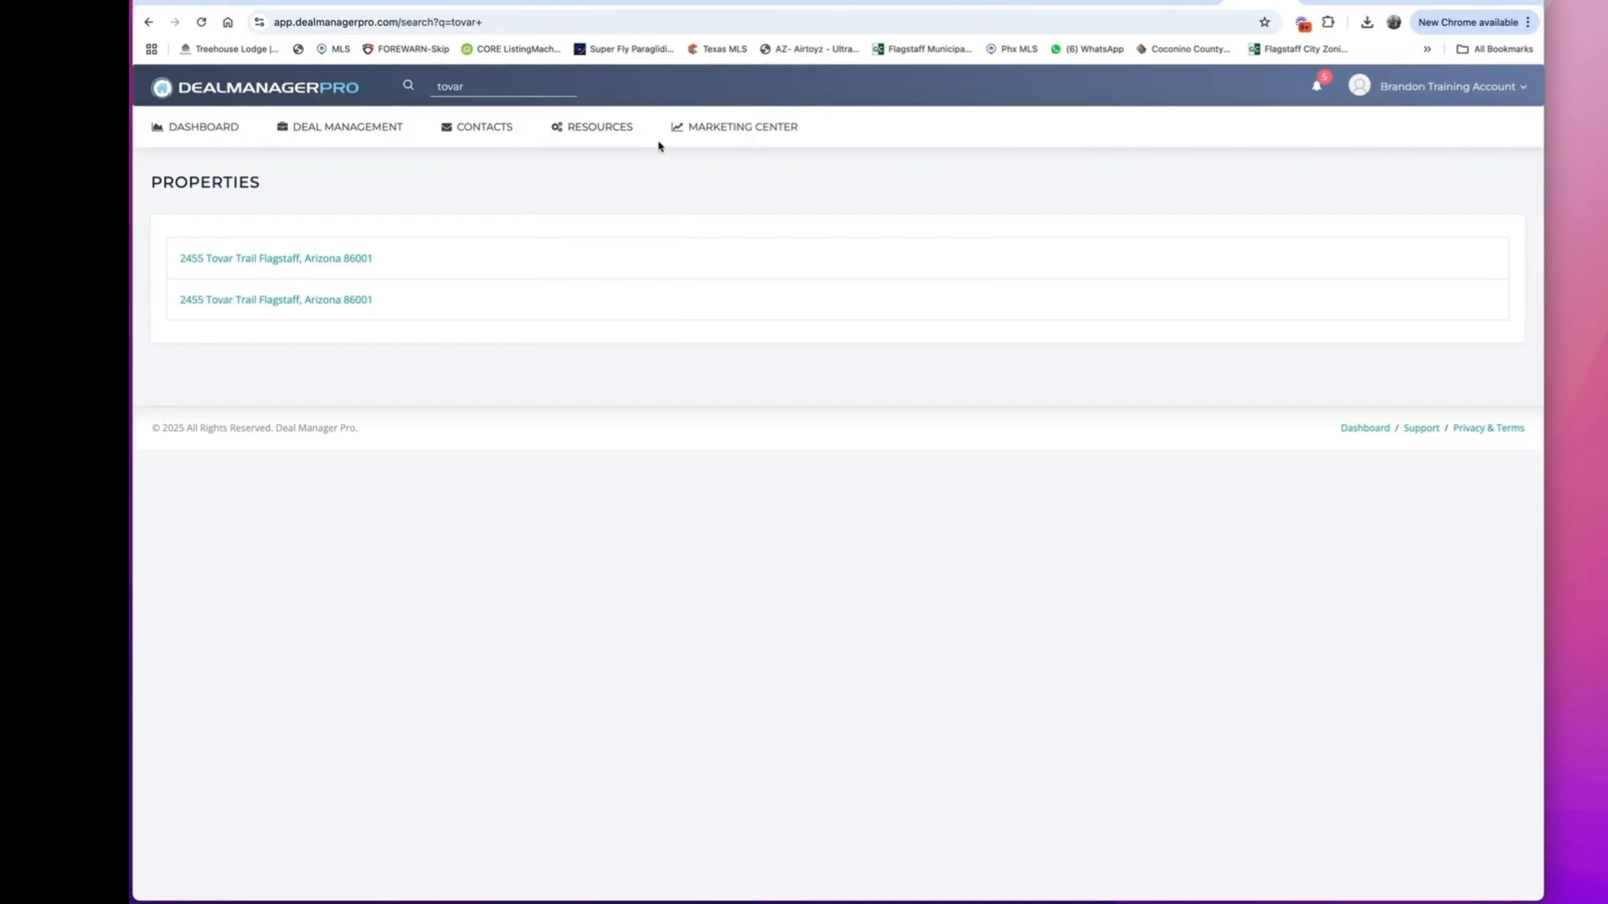
mouse_move(596, 130)
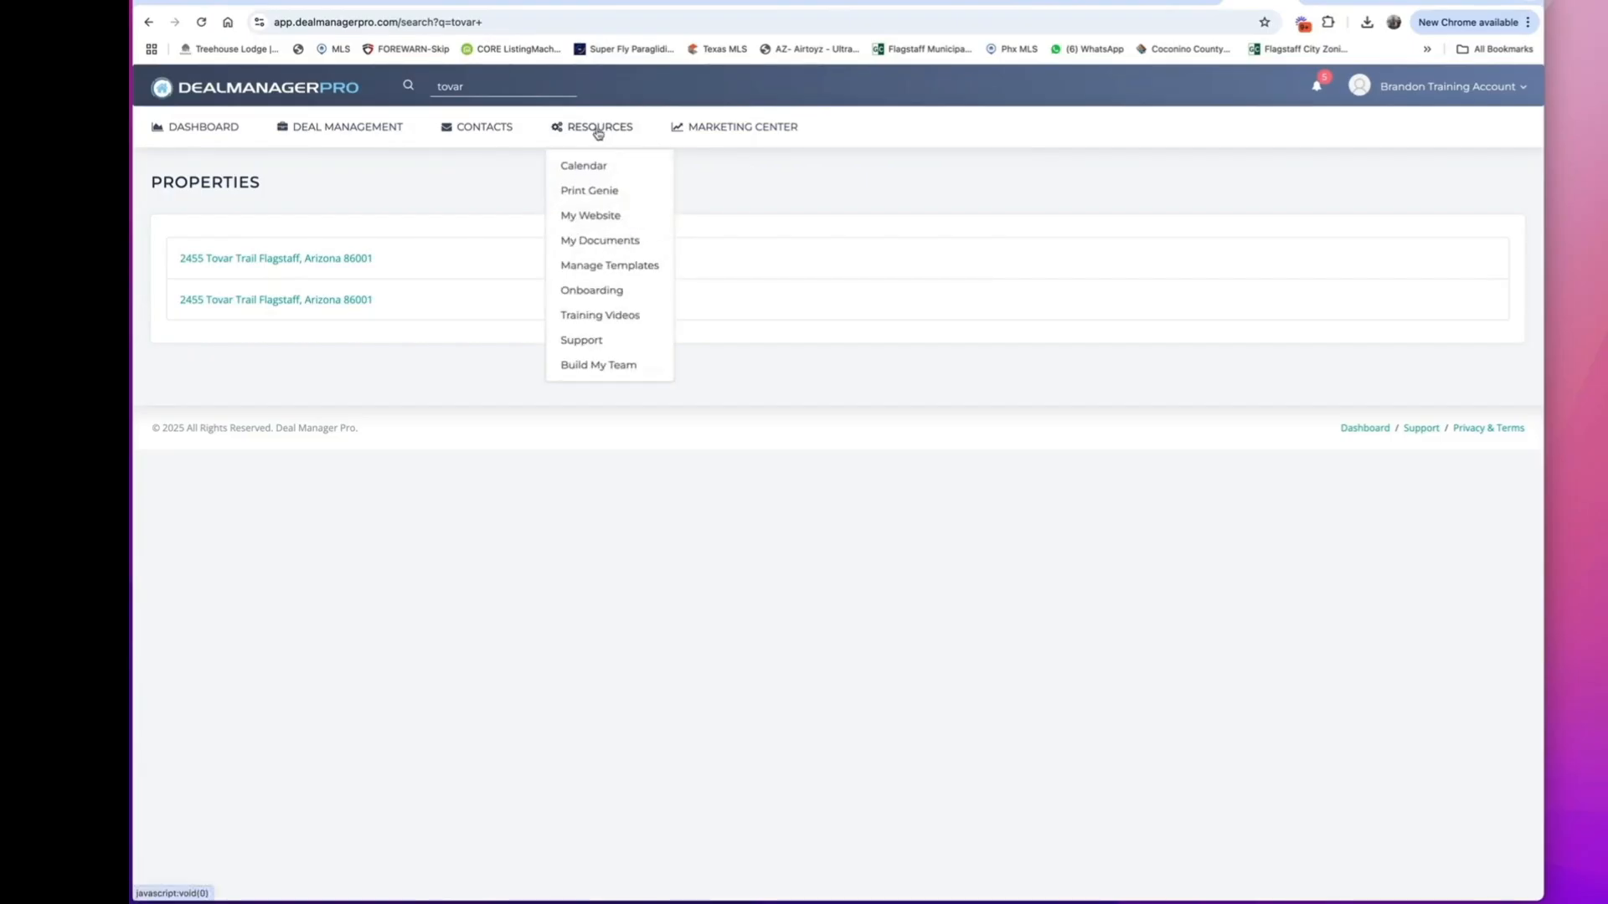
click(581, 193)
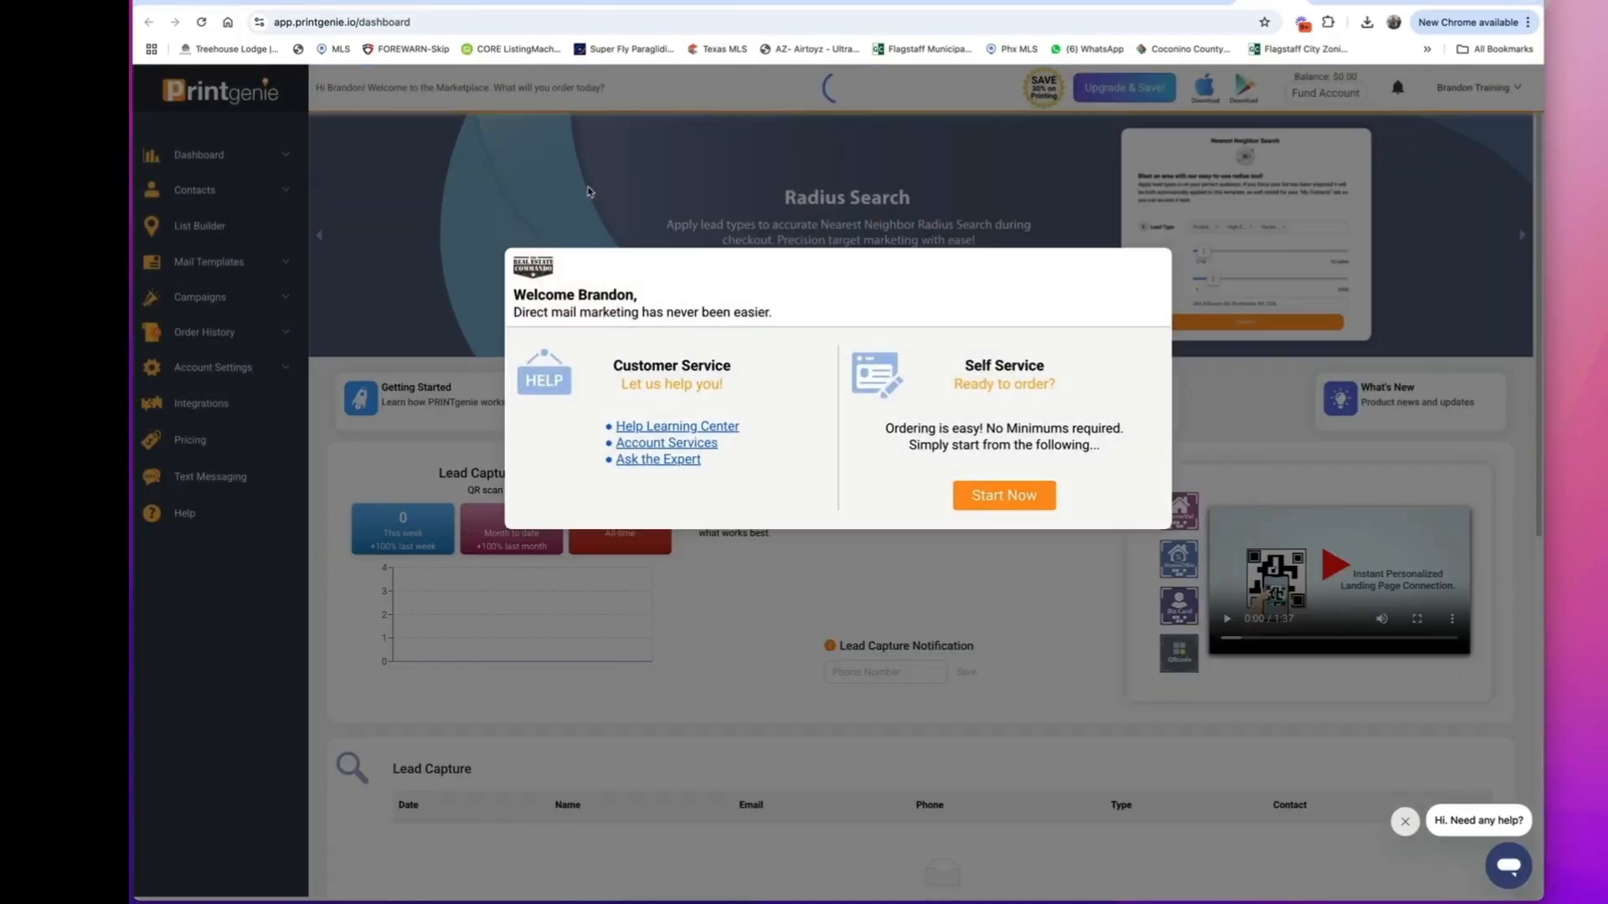
click(1001, 495)
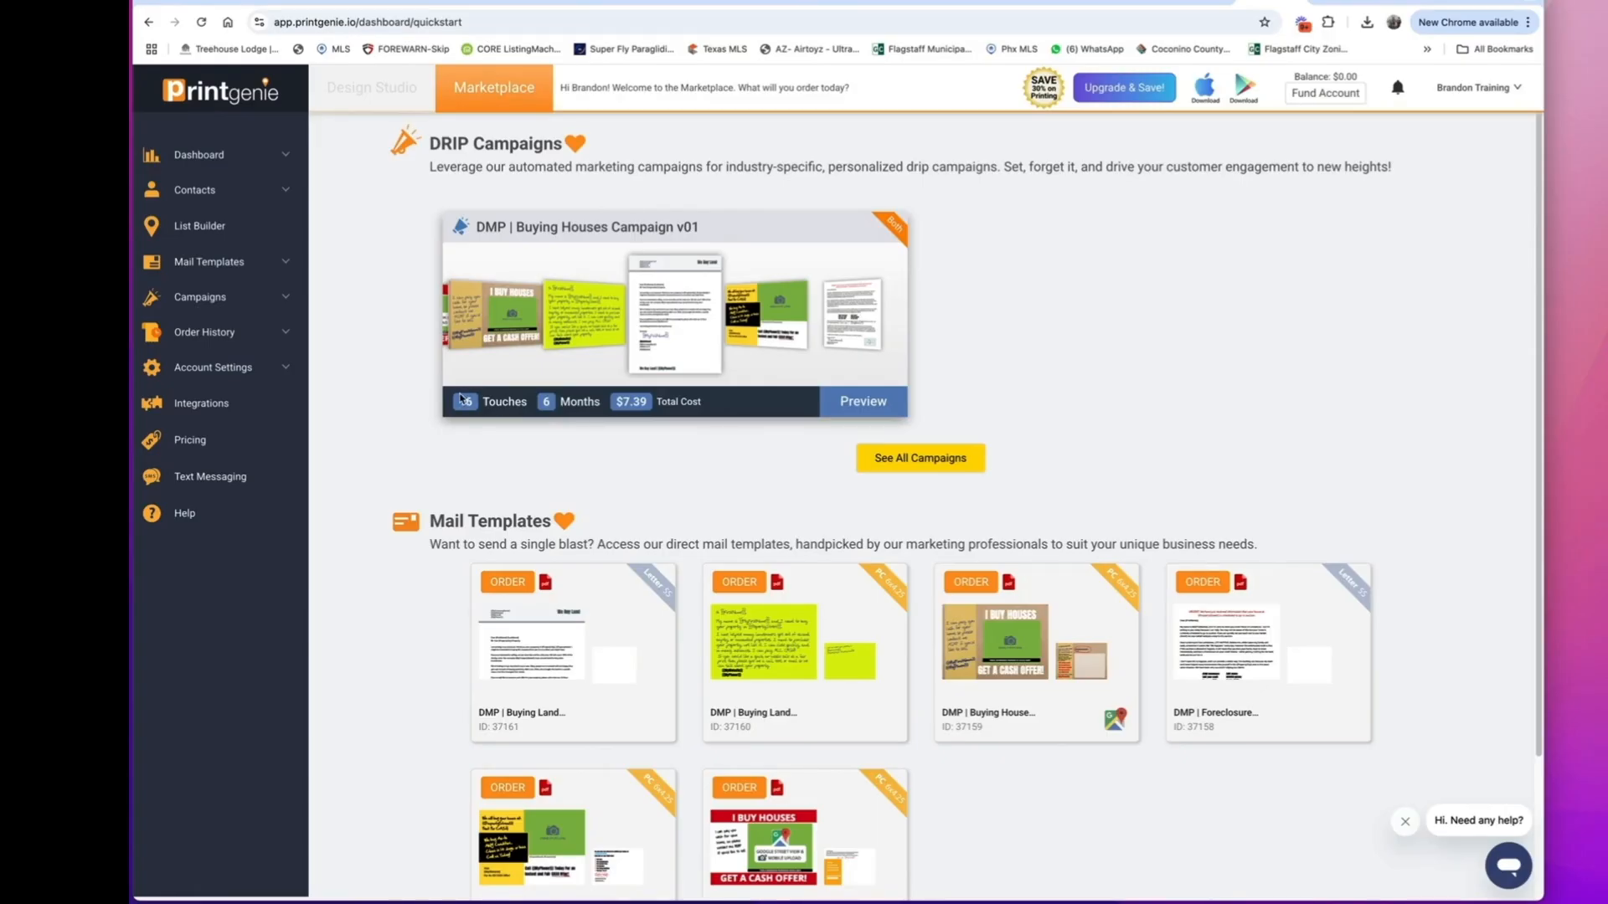
Preview the DMP | Buying Houses Campaign v01 drip campaign and examine its direct mail, SMS and email touches.
click(852, 403)
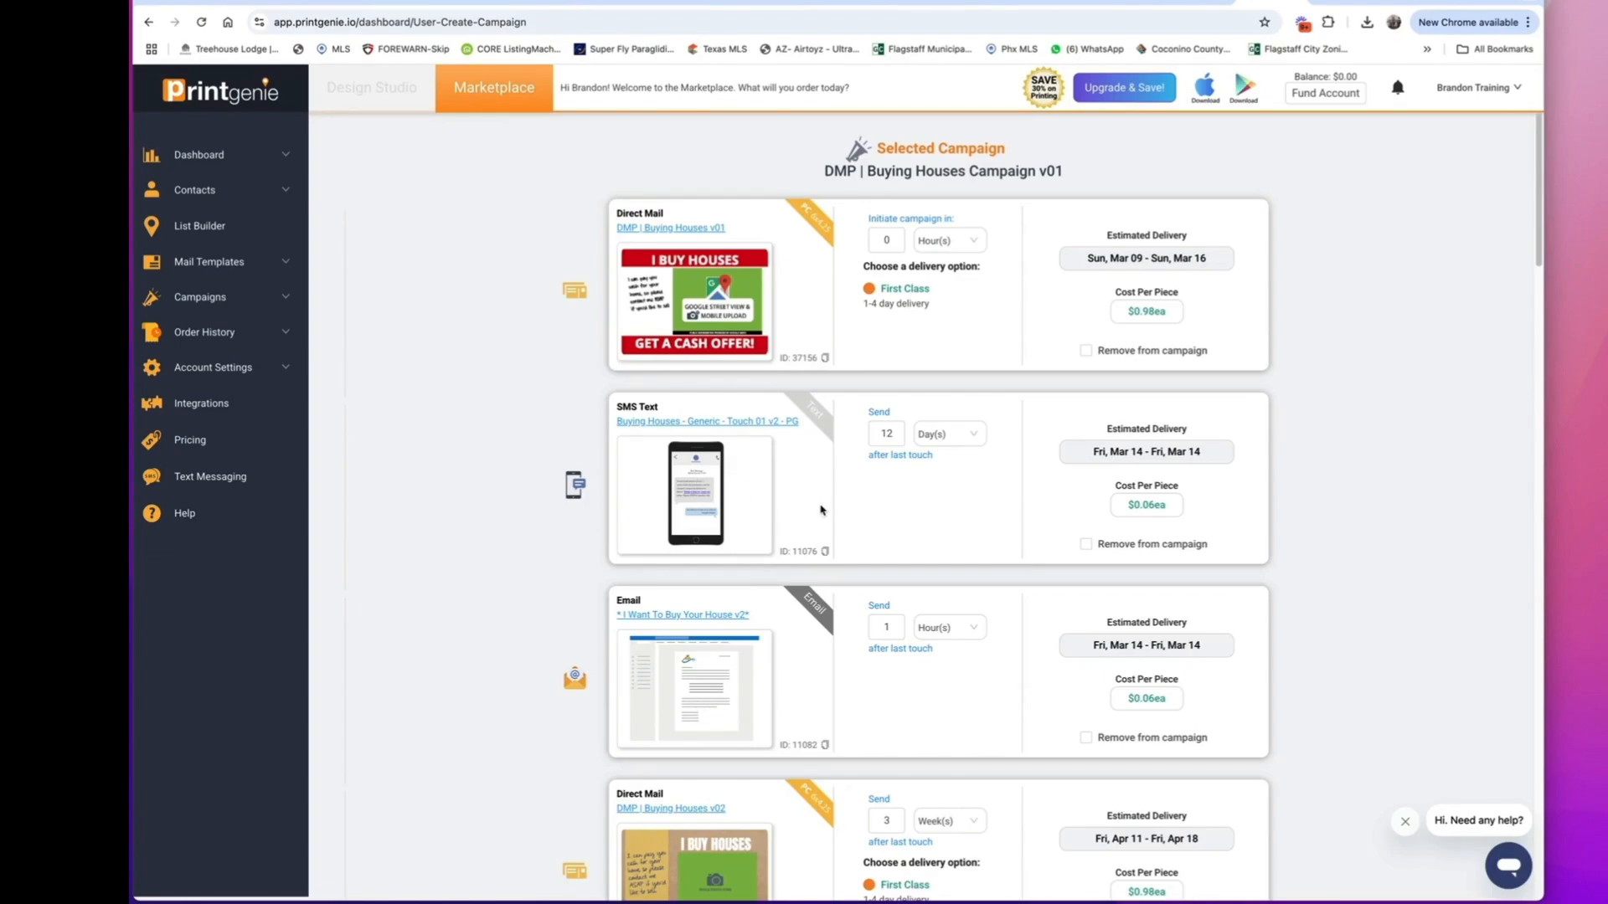
scroll(796, 604, down, 2)
scroll(797, 605, down, 5)
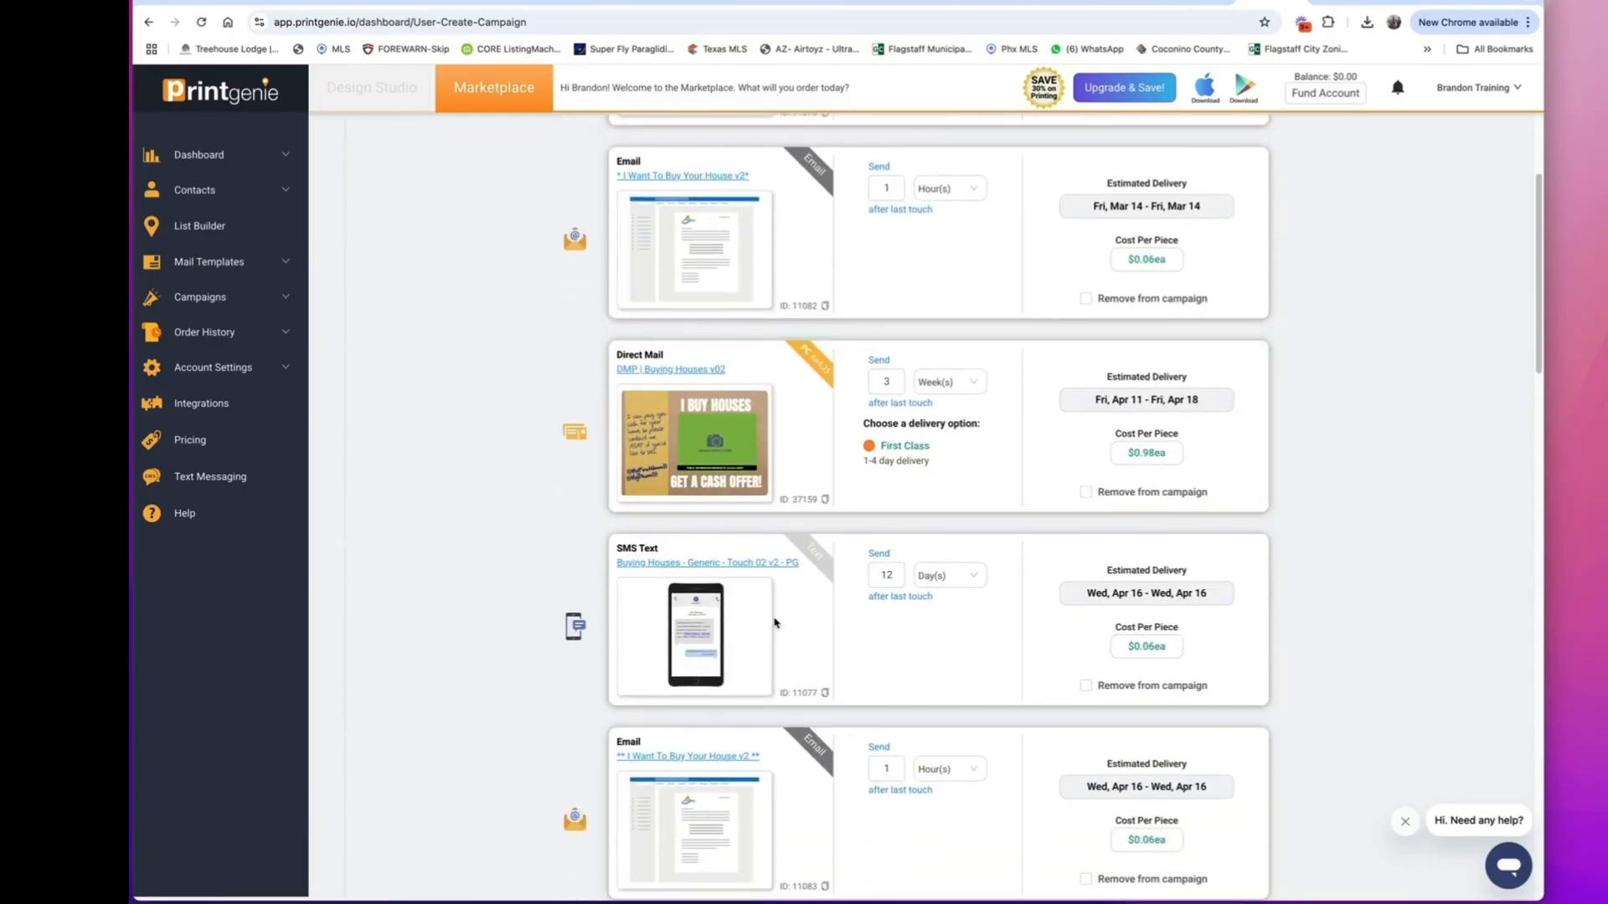
scroll(695, 645, down, 3)
scroll(787, 760, down, 5)
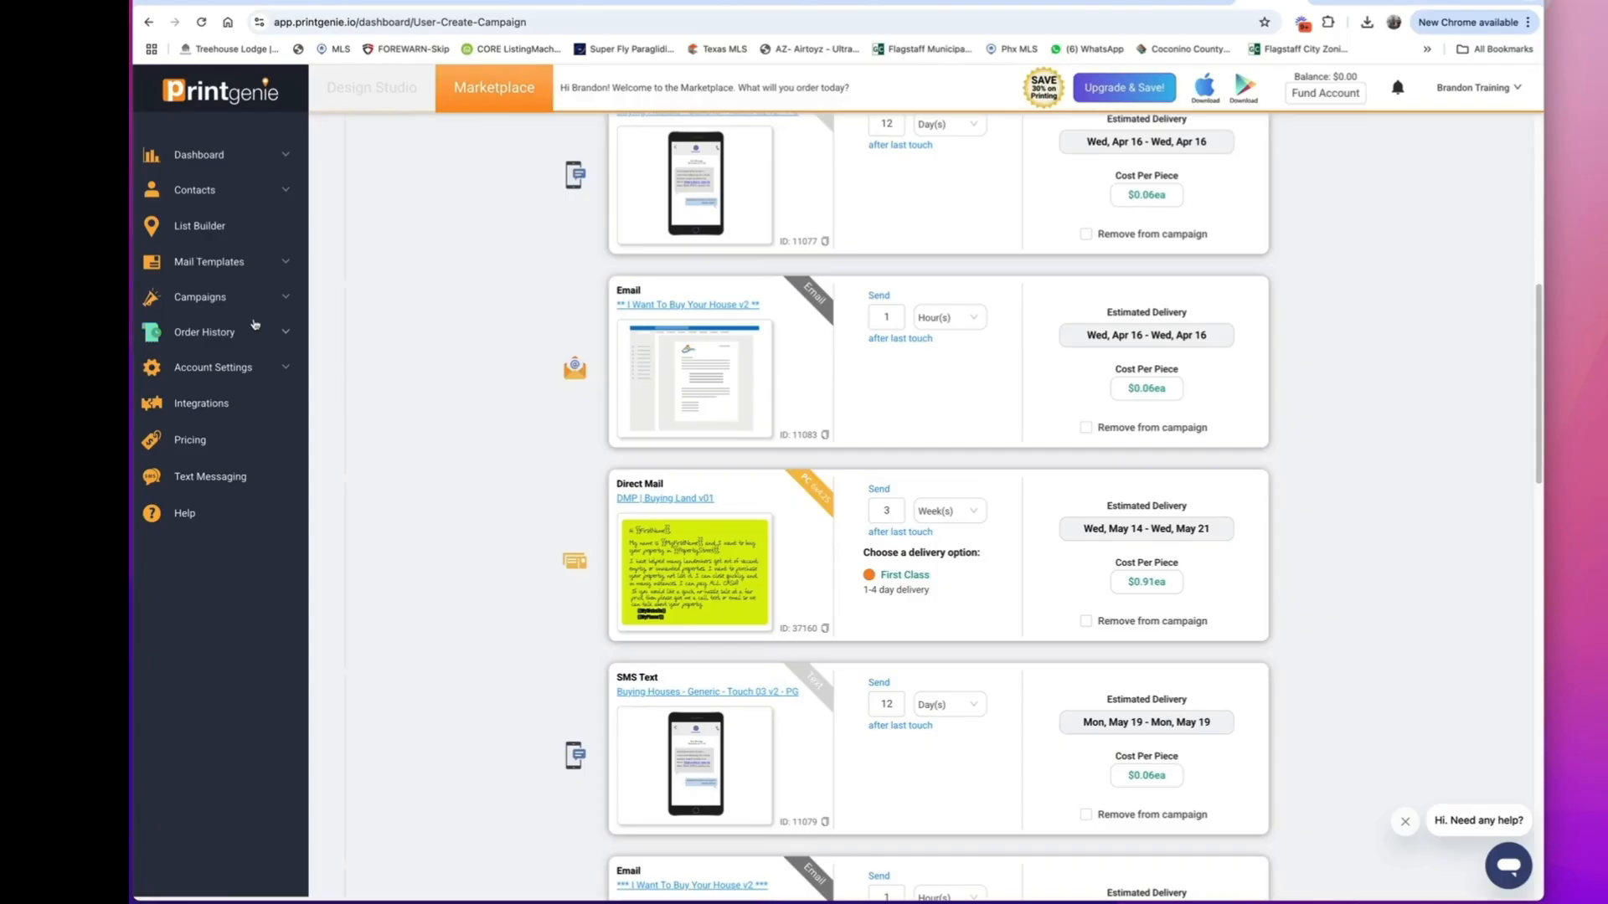
Browse the mail templates and view the contact data options for ordering the Fourth Notice template.
click(250, 265)
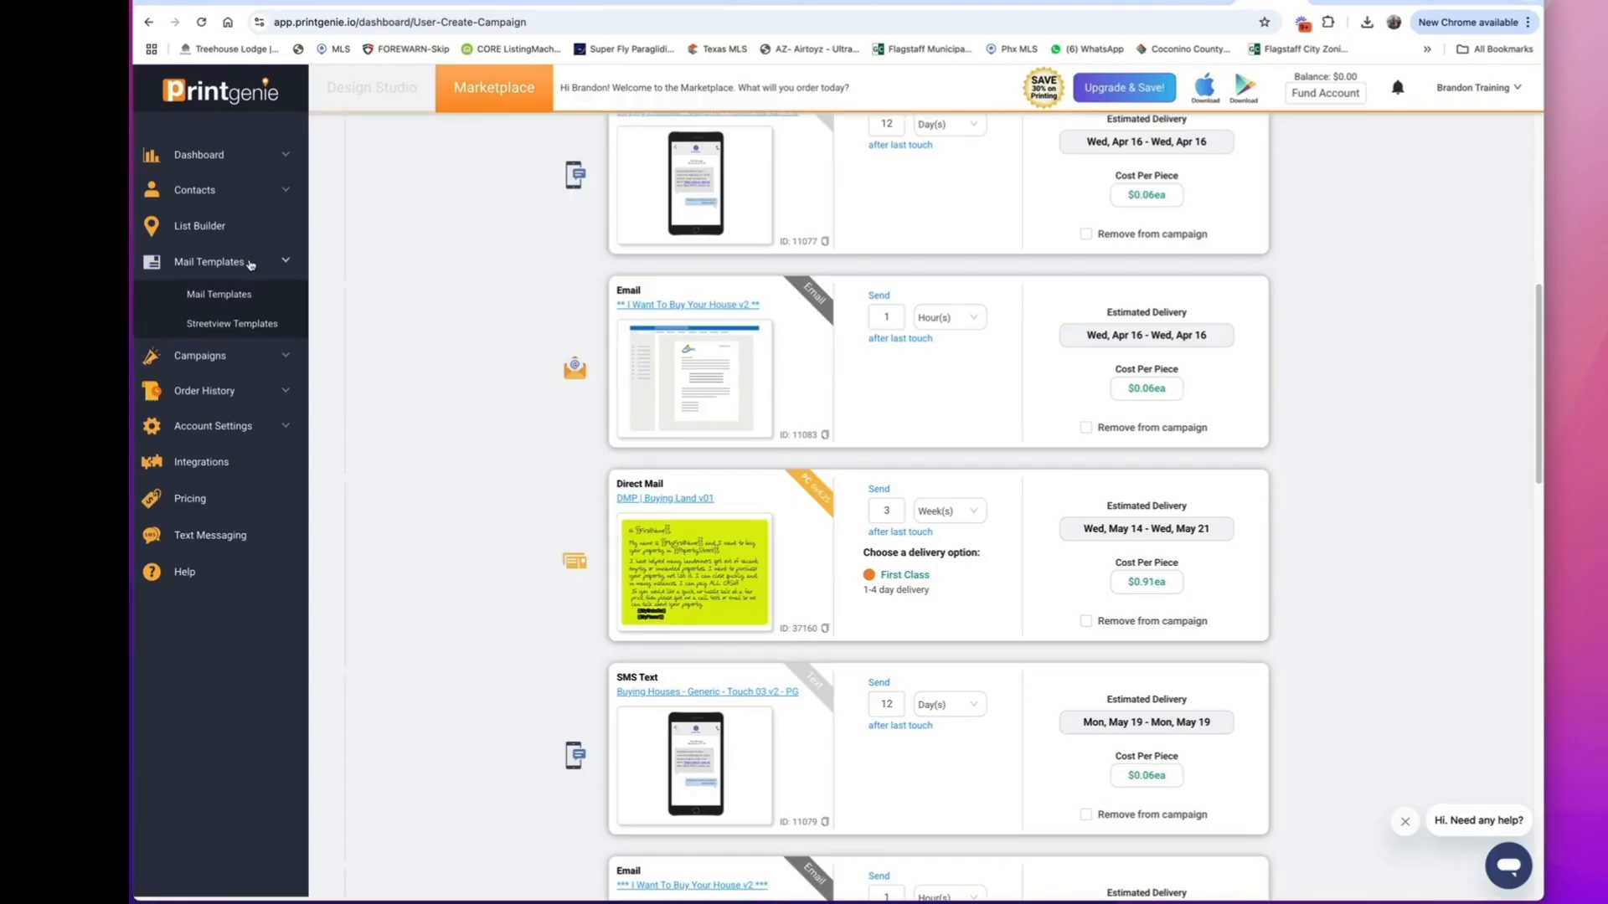
click(237, 298)
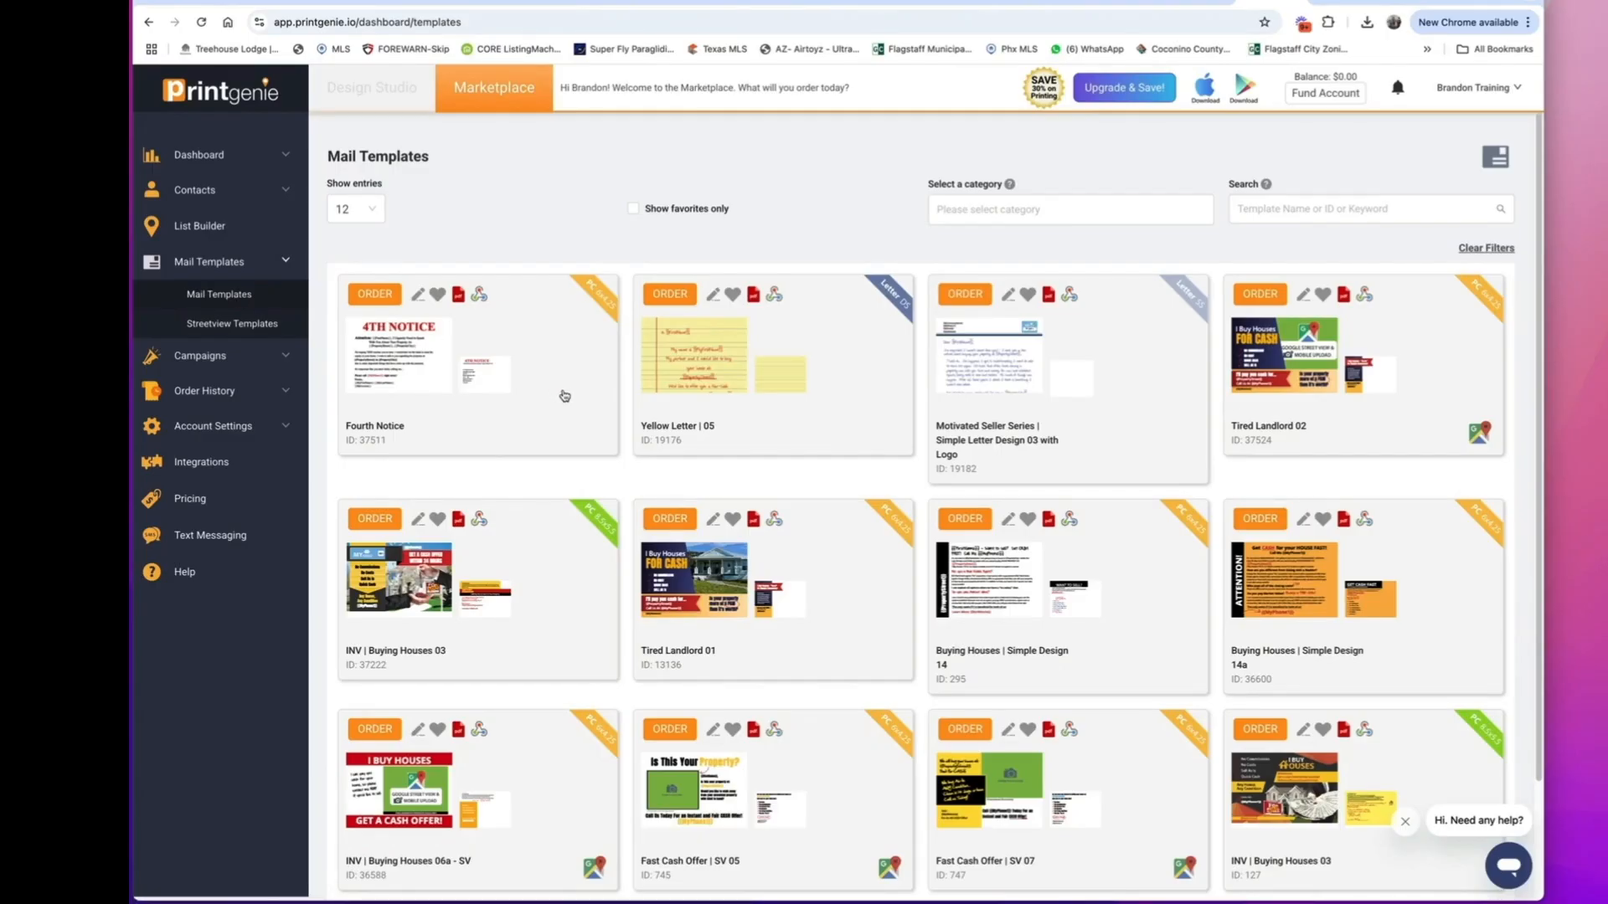
scroll(604, 498, down, 3)
scroll(604, 499, up, 3)
click(387, 298)
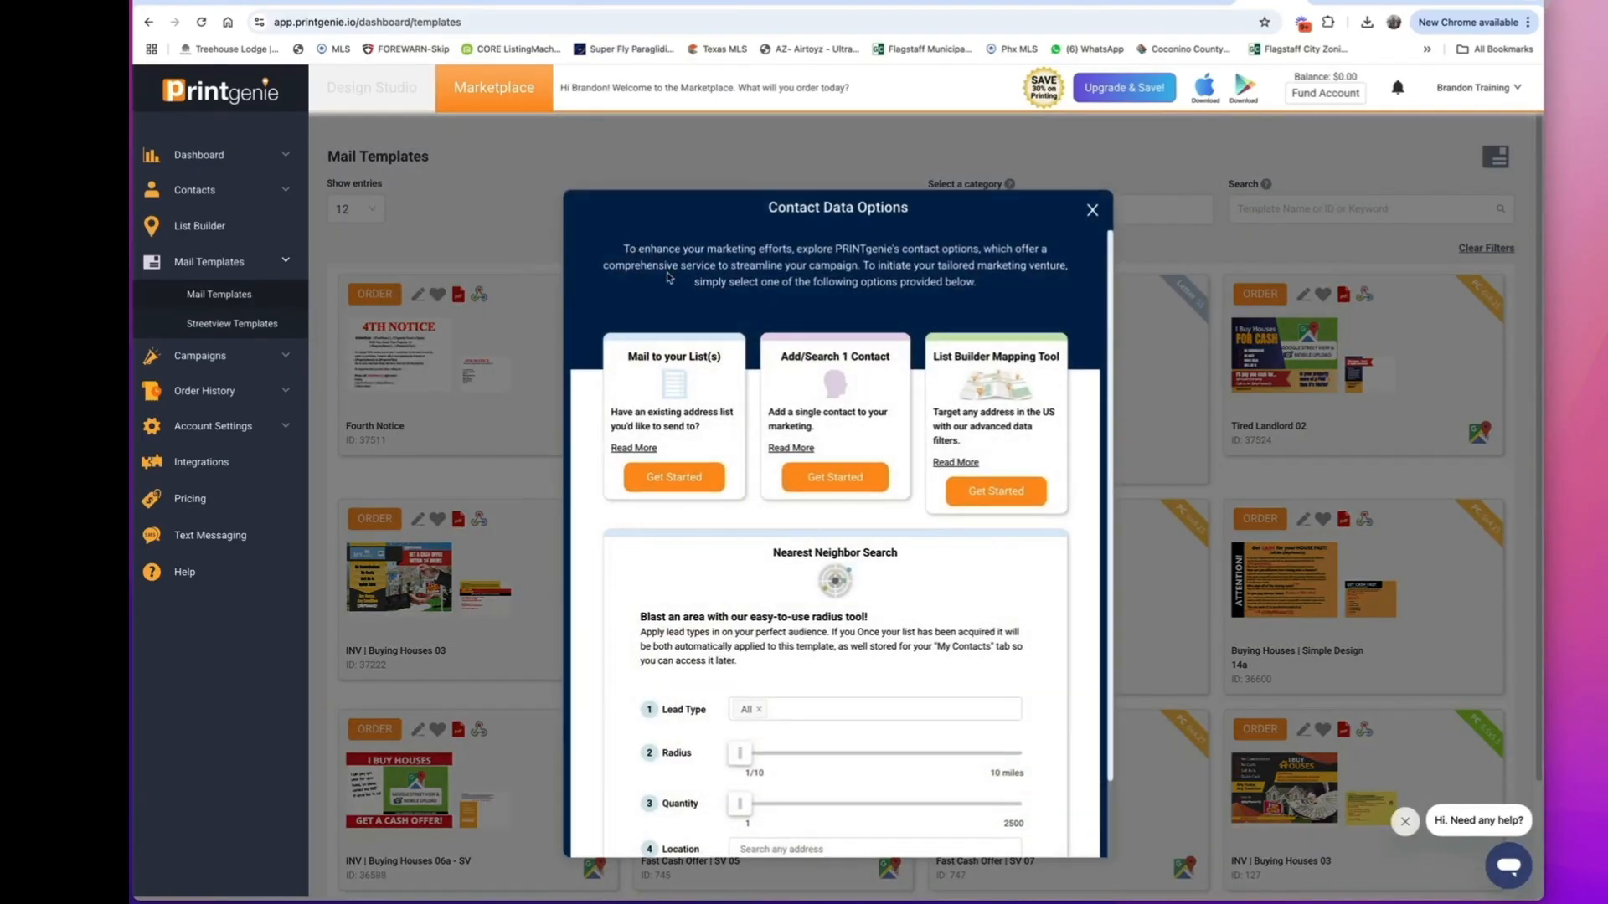
click(1091, 210)
Open the List Builder and draw a four-cornered search area over the southeastern part of Hampton on the map.
click(208, 227)
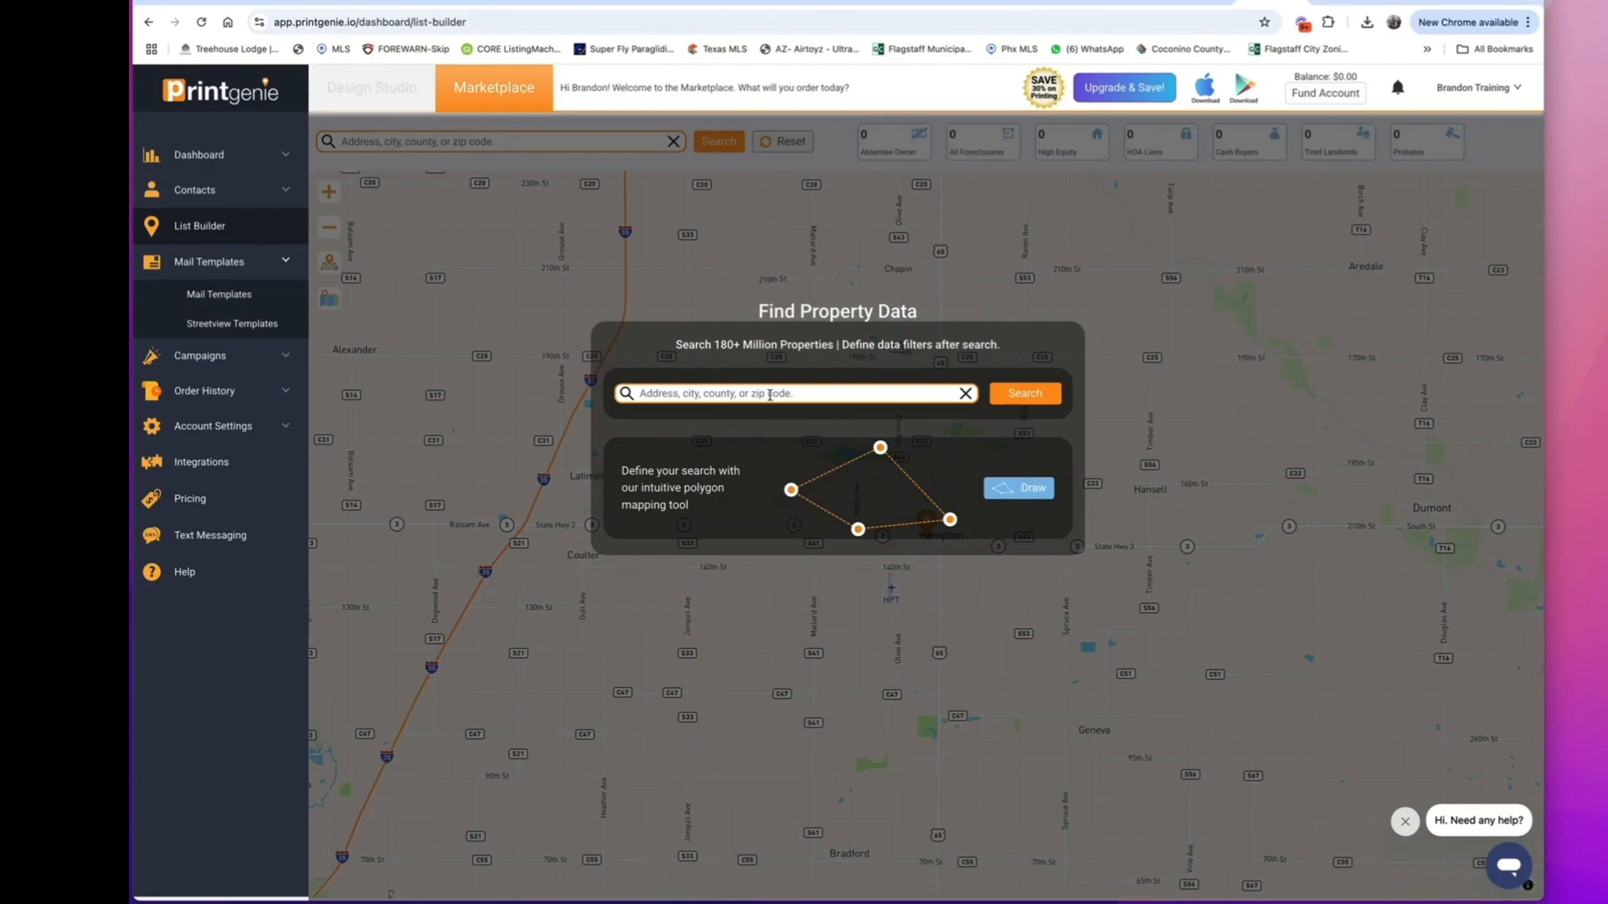
click(1007, 485)
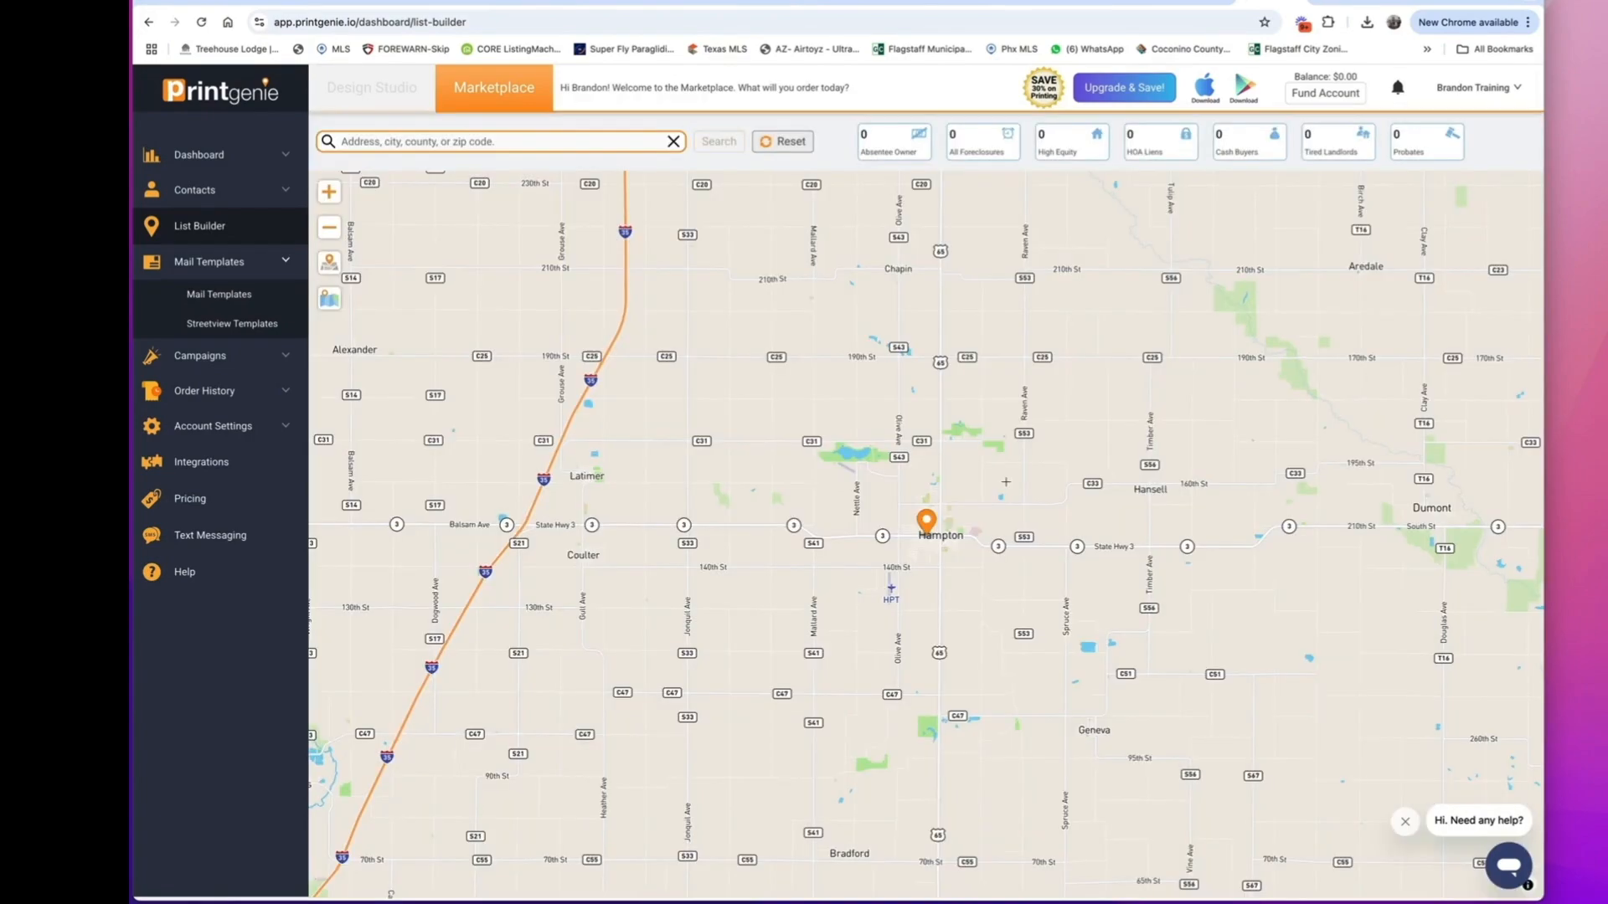
scroll(1100, 543, up, 5)
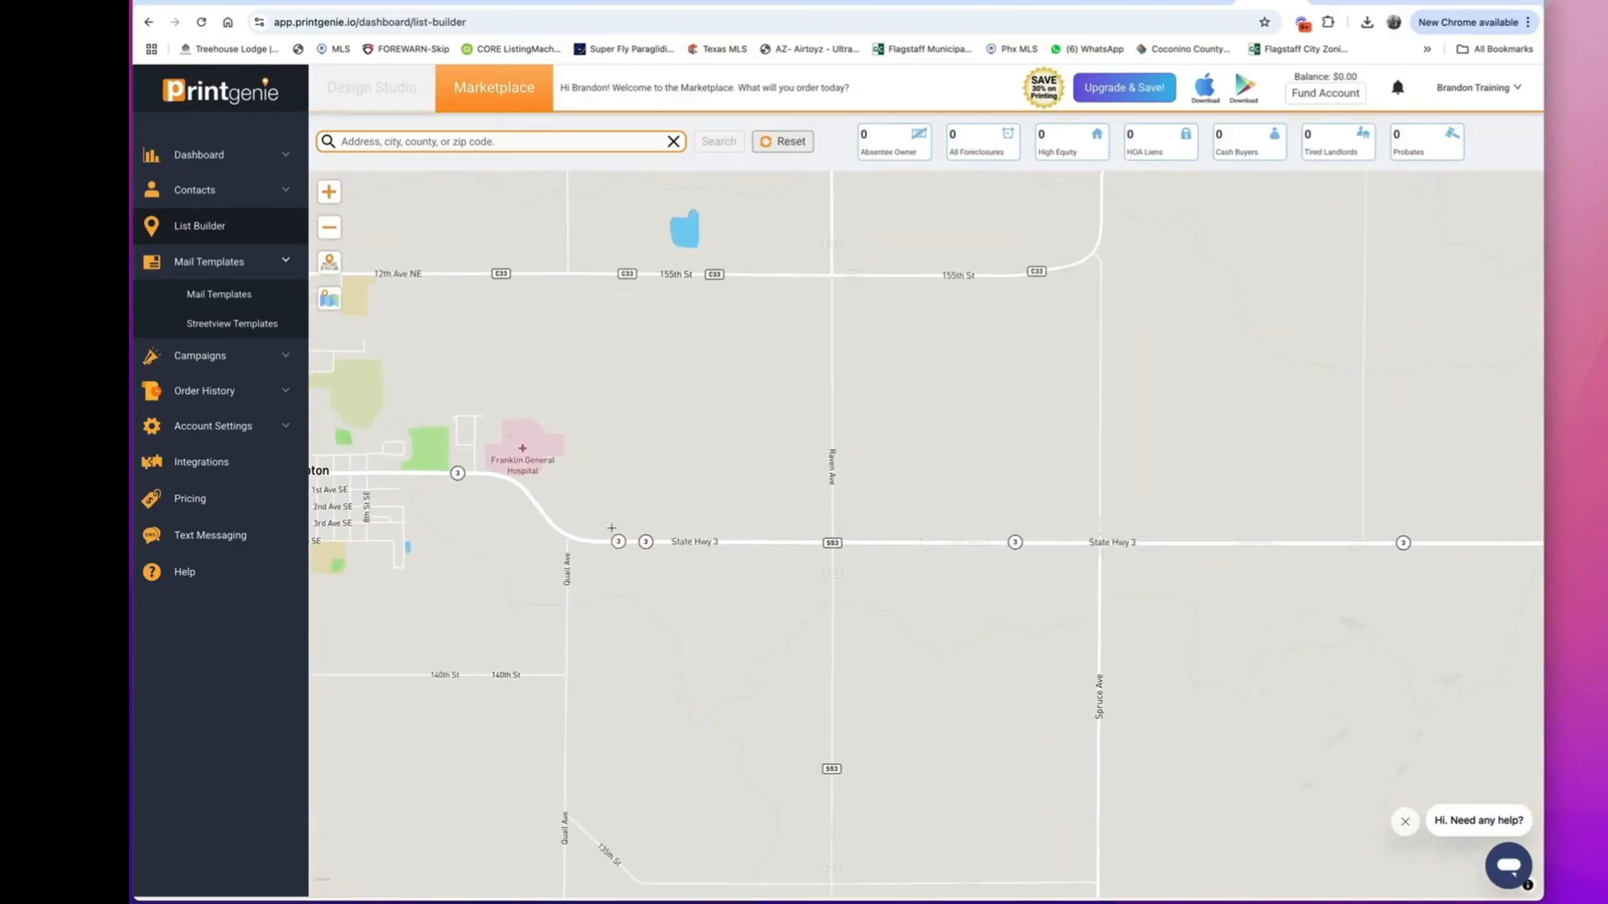
drag(560, 511, 1202, 561)
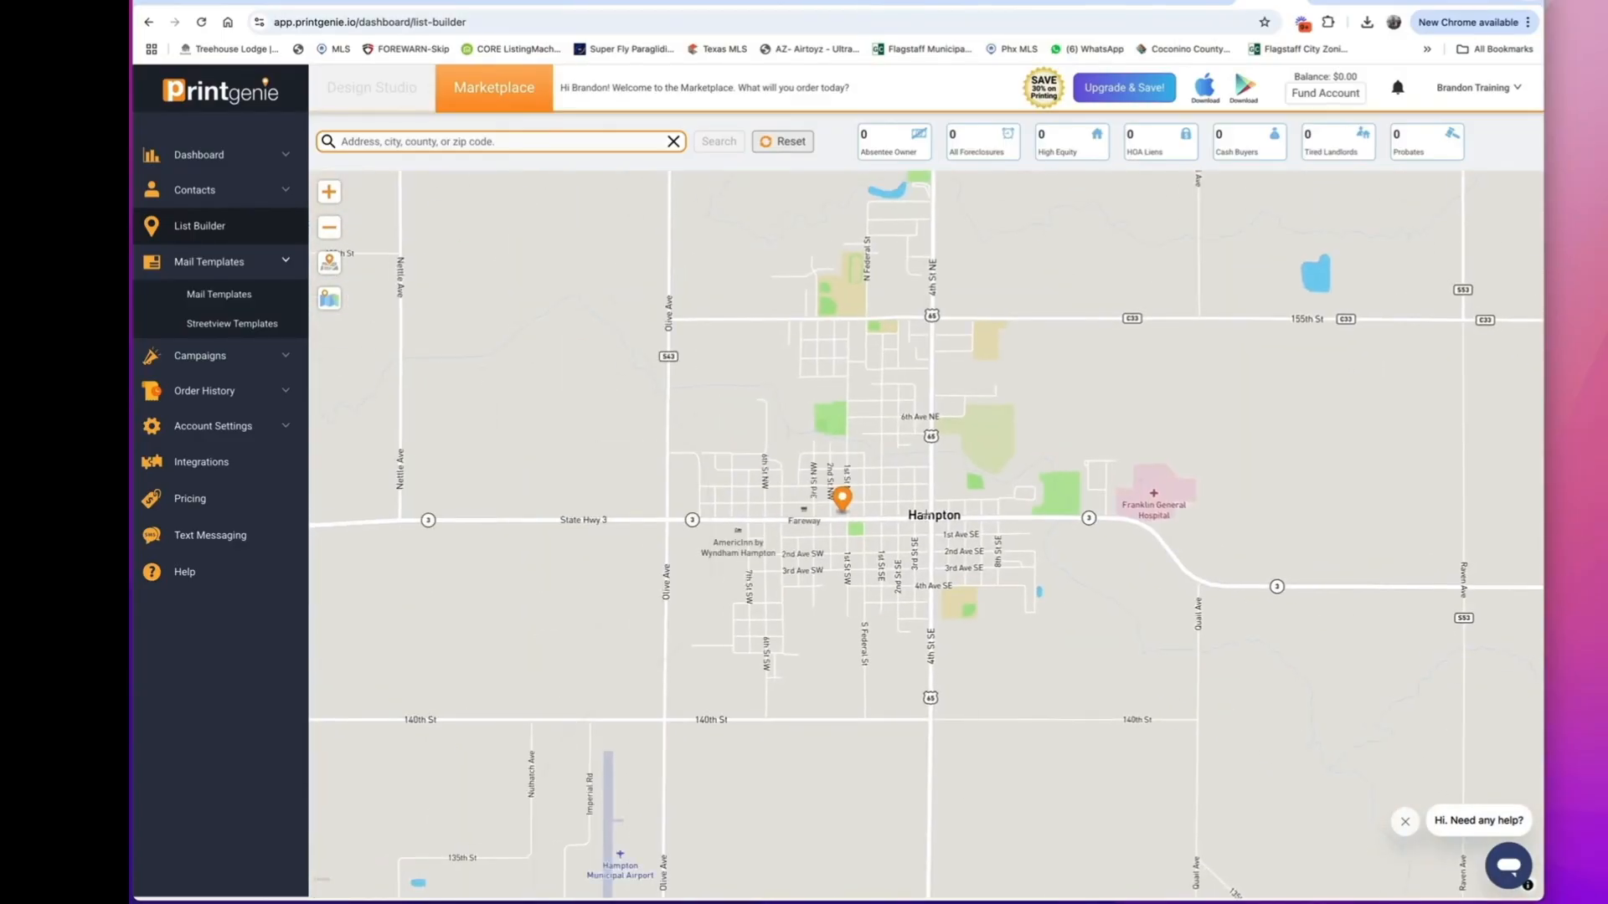
mouse_move(931, 515)
mouse_down()
mouse_move(930, 637)
mouse_move(1078, 644)
mouse_move(1065, 519)
mouse_up()
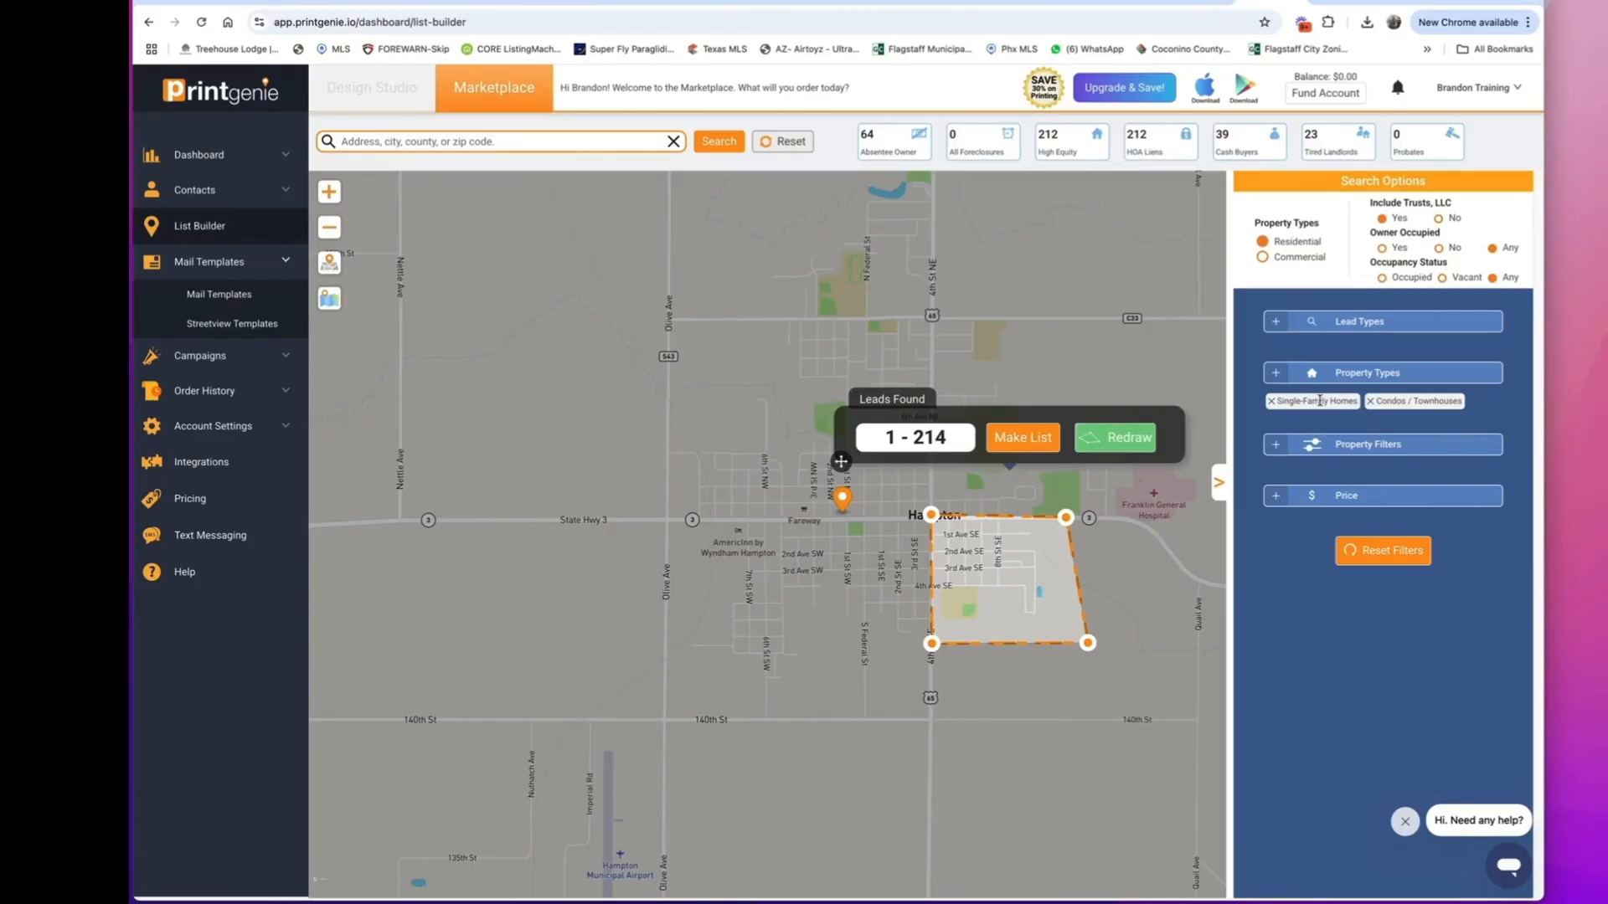
Narrow the drawn area's leads to single-family homes with absentee owners and view the data payment summary for making the list.
click(1370, 401)
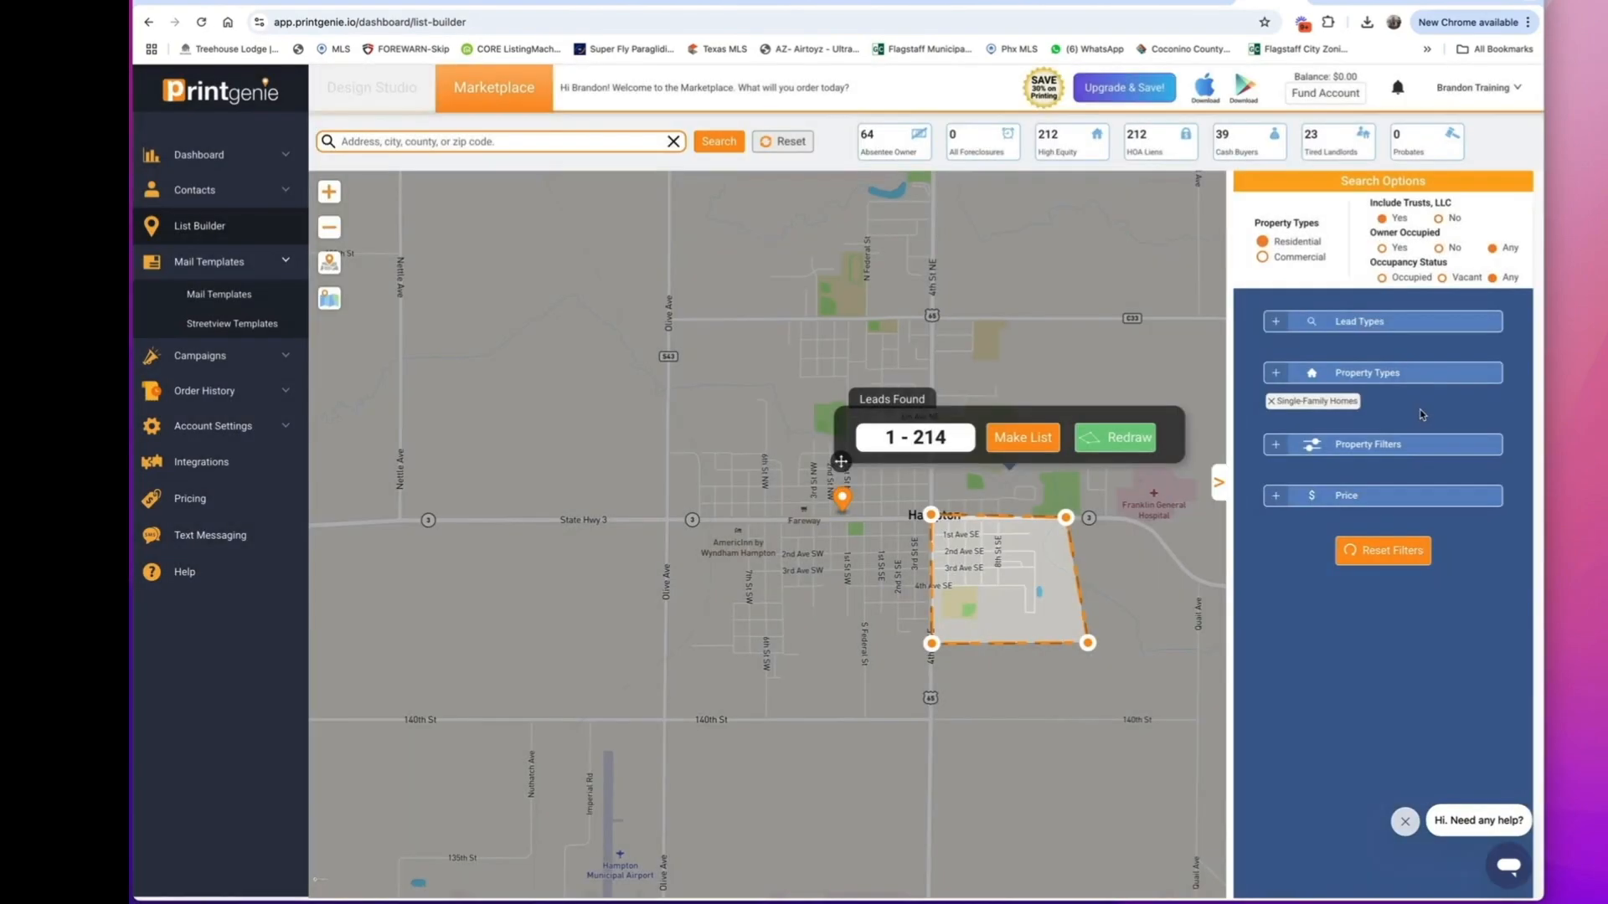
click(1405, 325)
click(575, 369)
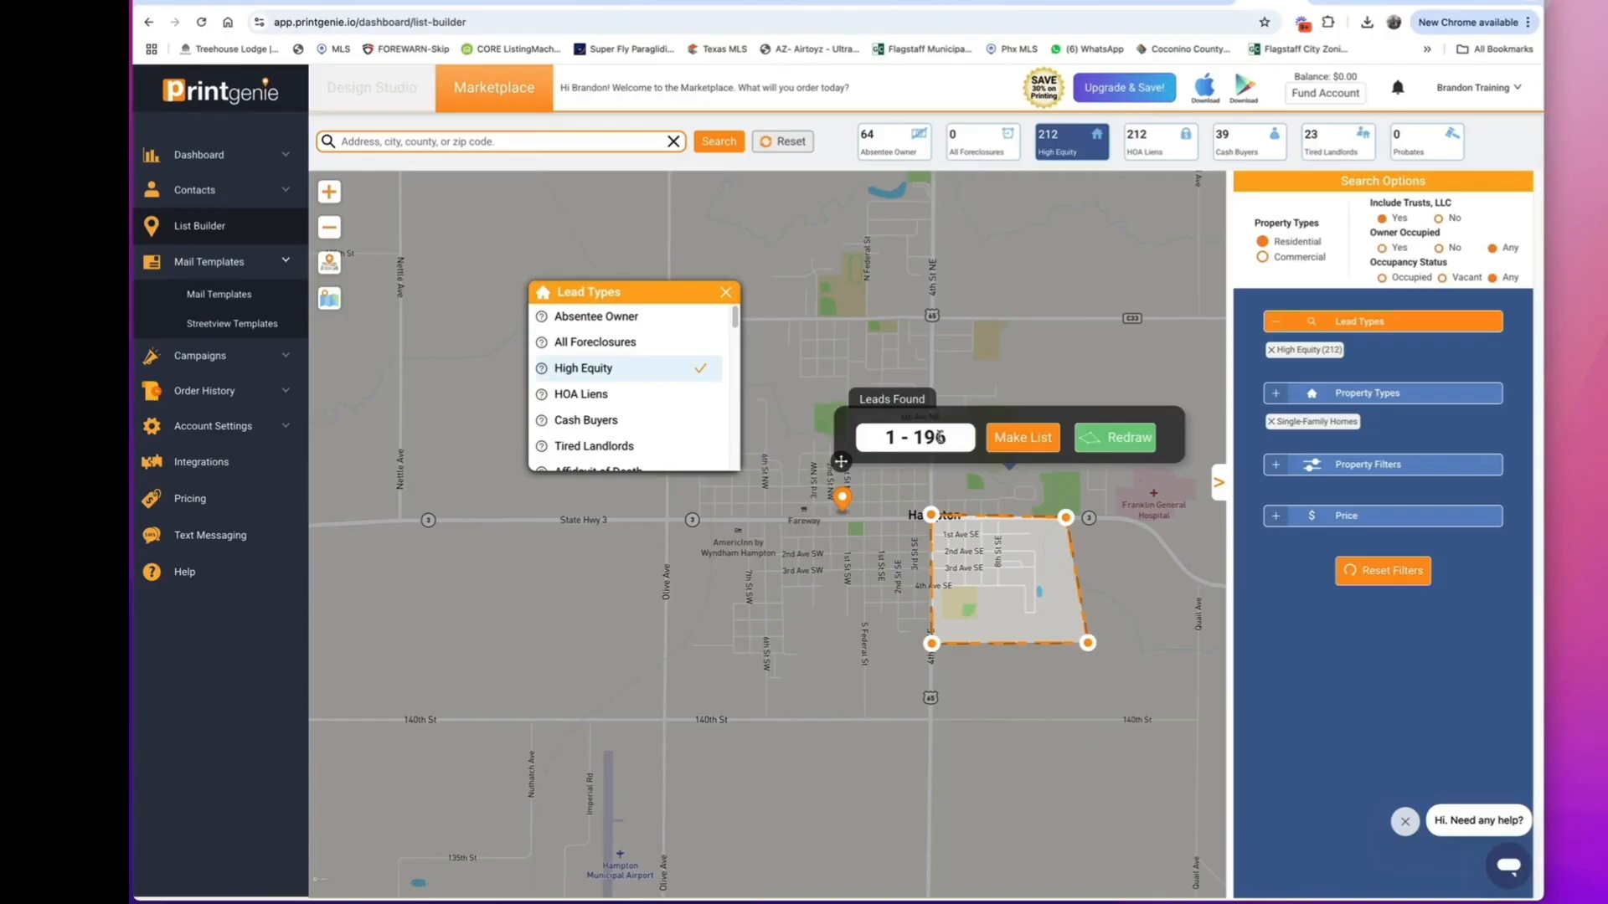
click(609, 320)
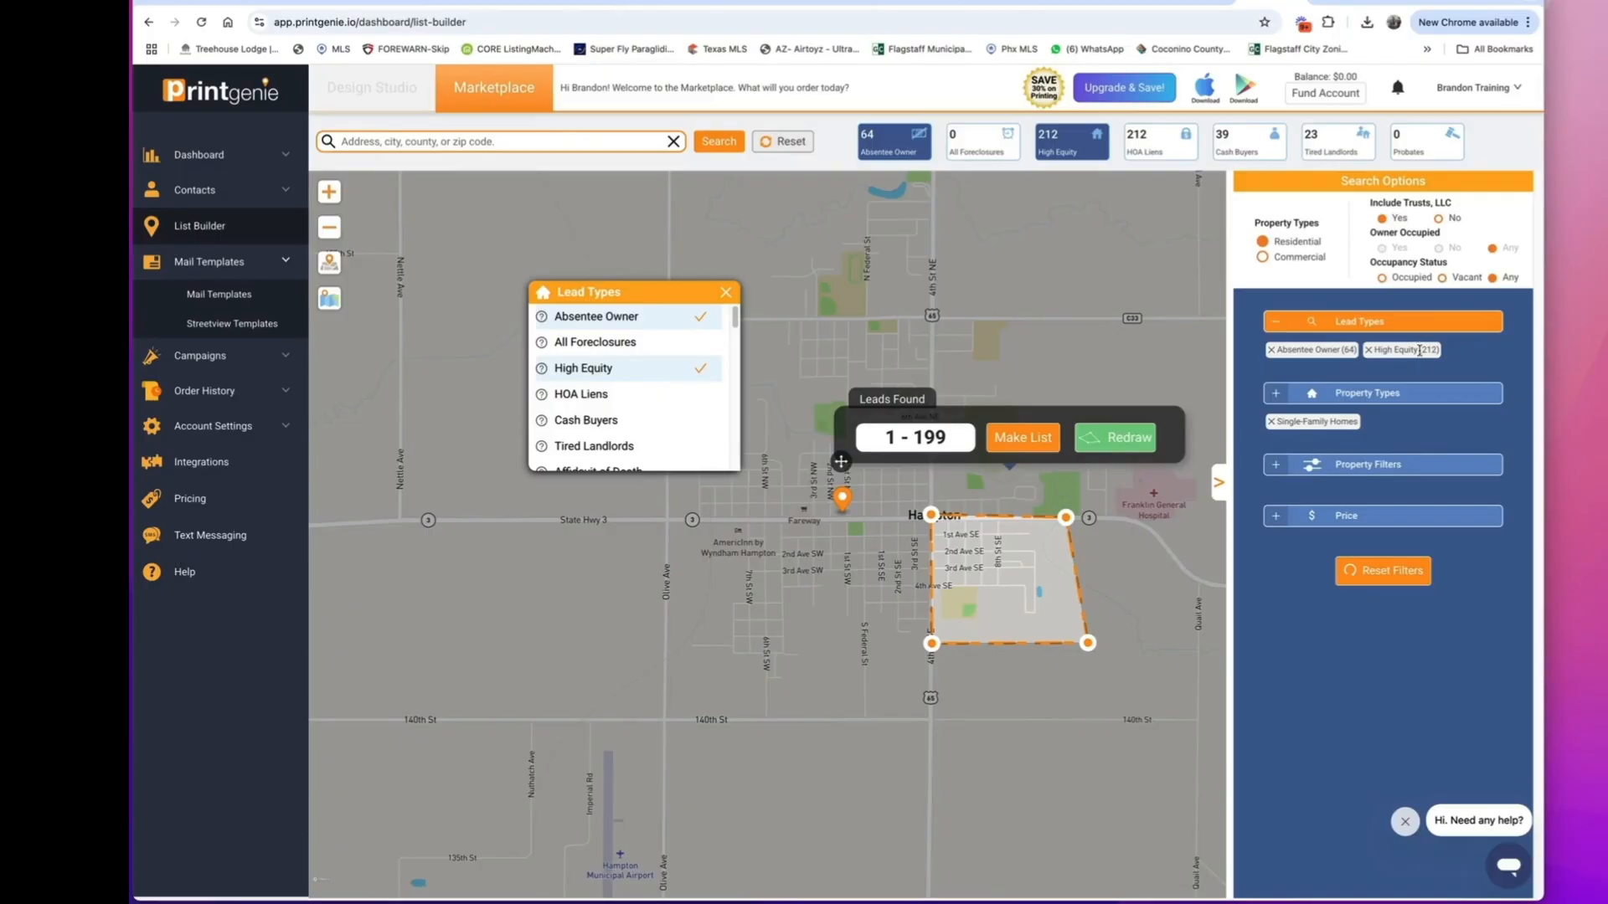
click(1368, 350)
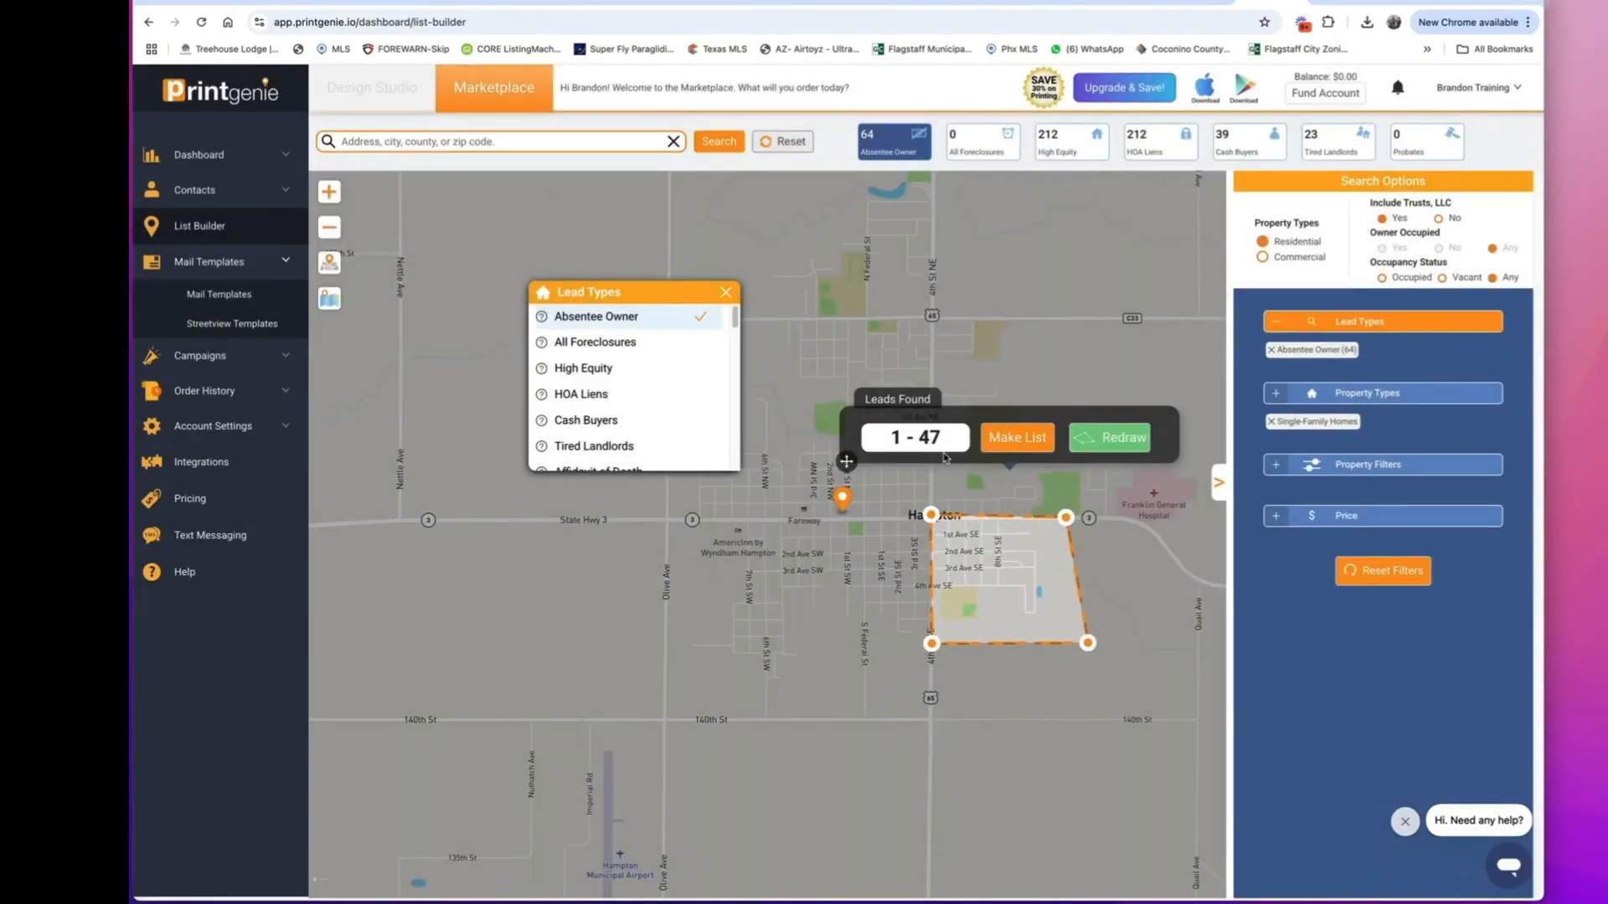
click(1005, 442)
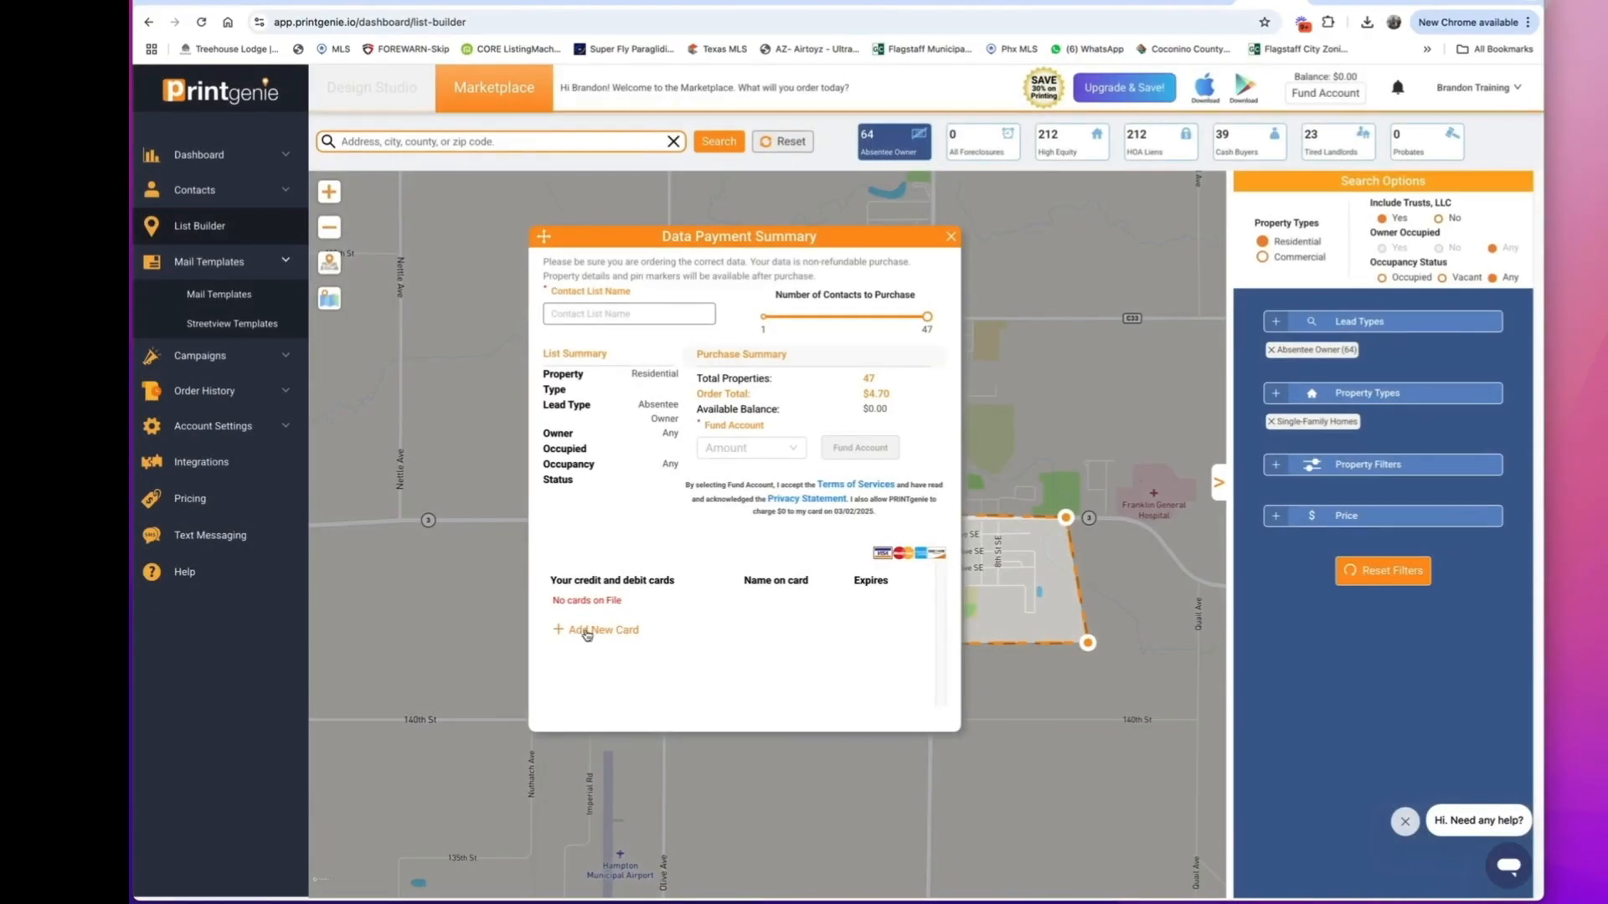
click(950, 237)
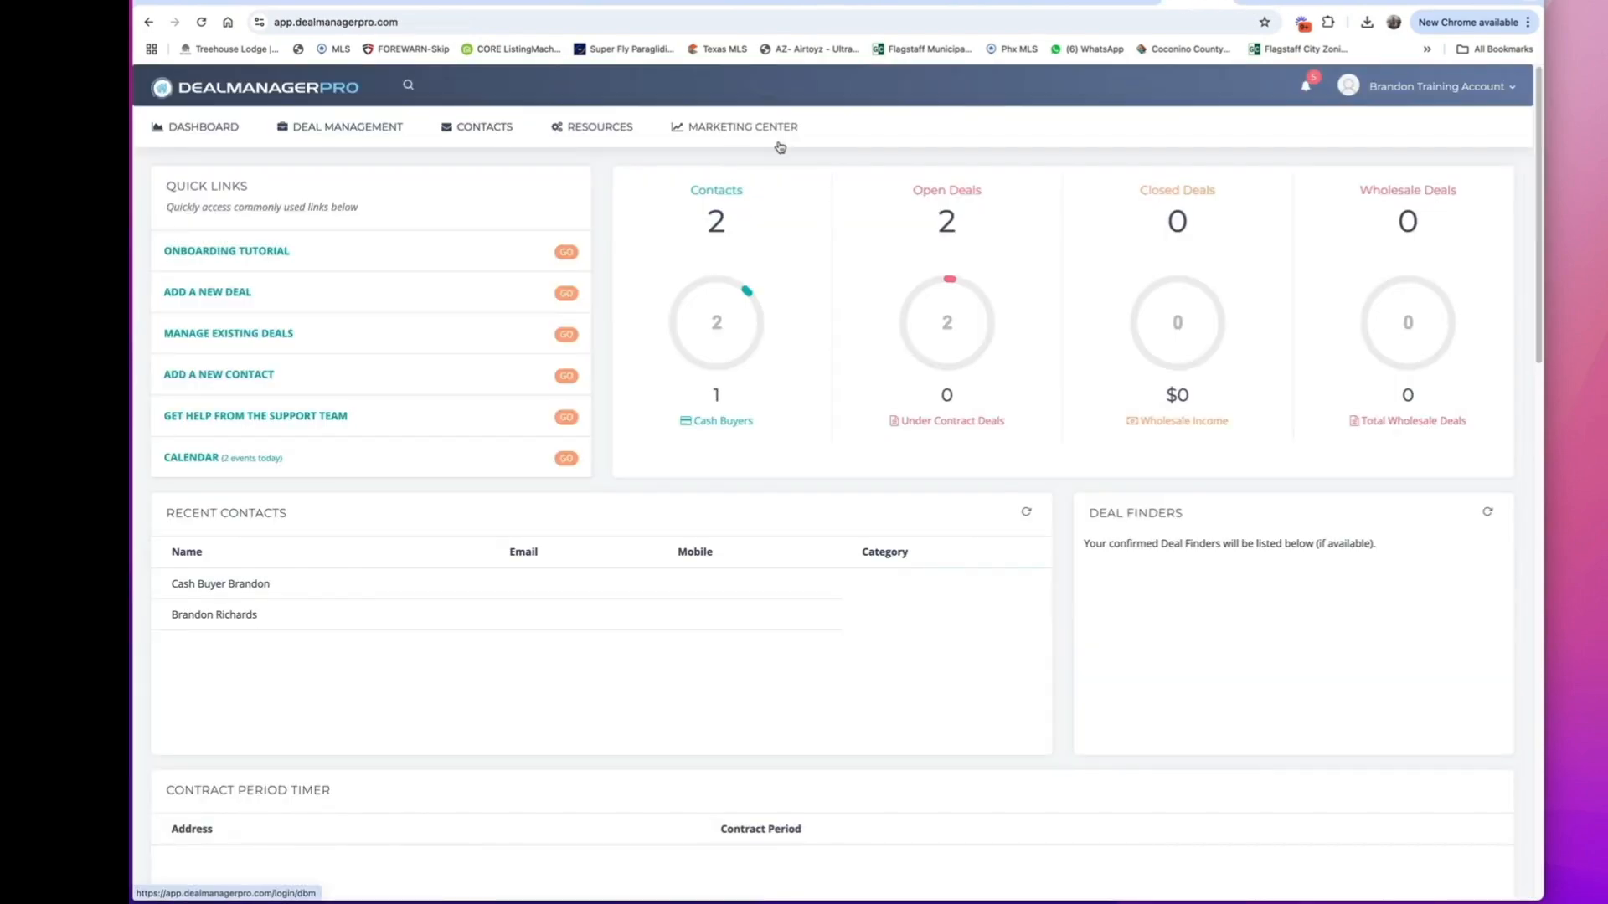
Switch to Deal Manager Pro and open the marketing center's List Finder to get data in TitleToolbox.
click(746, 136)
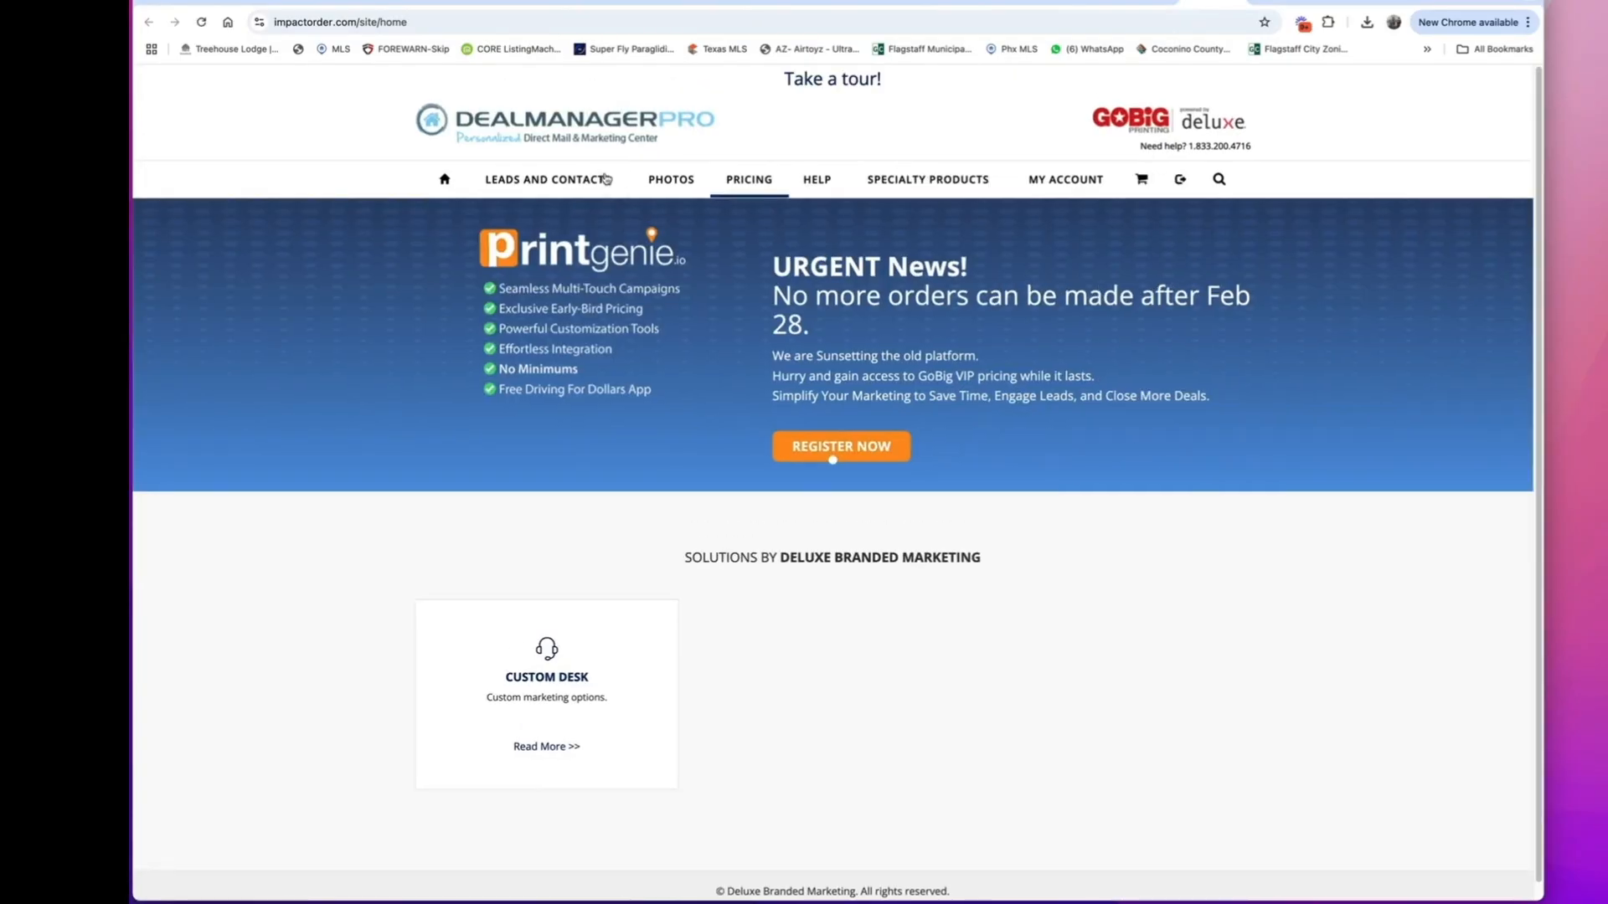
mouse_move(562, 187)
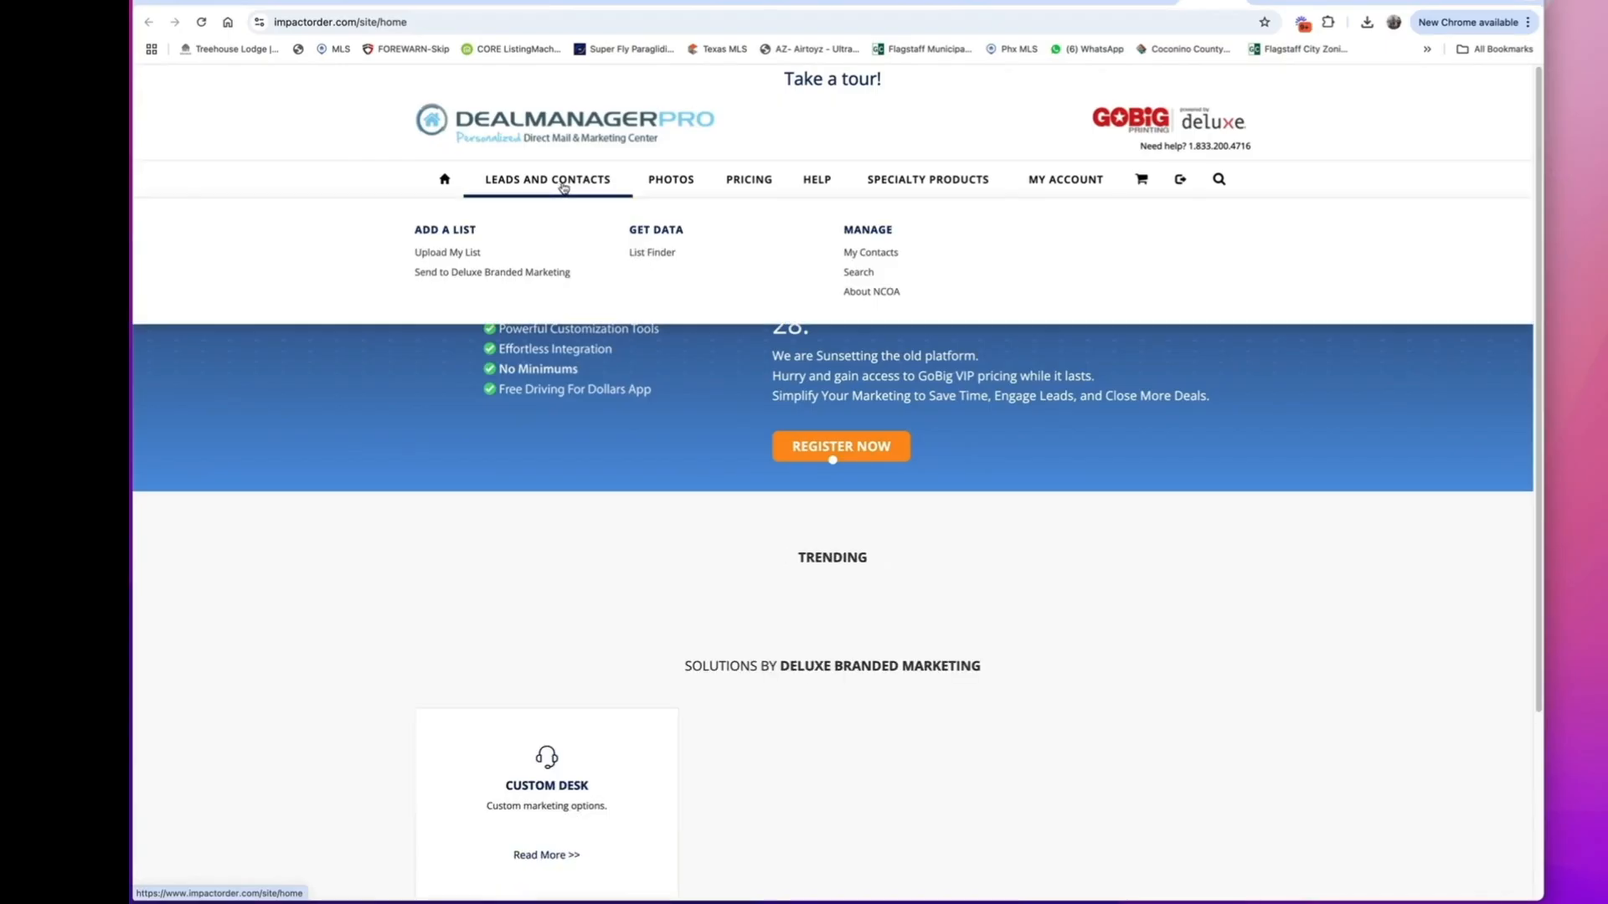
click(657, 254)
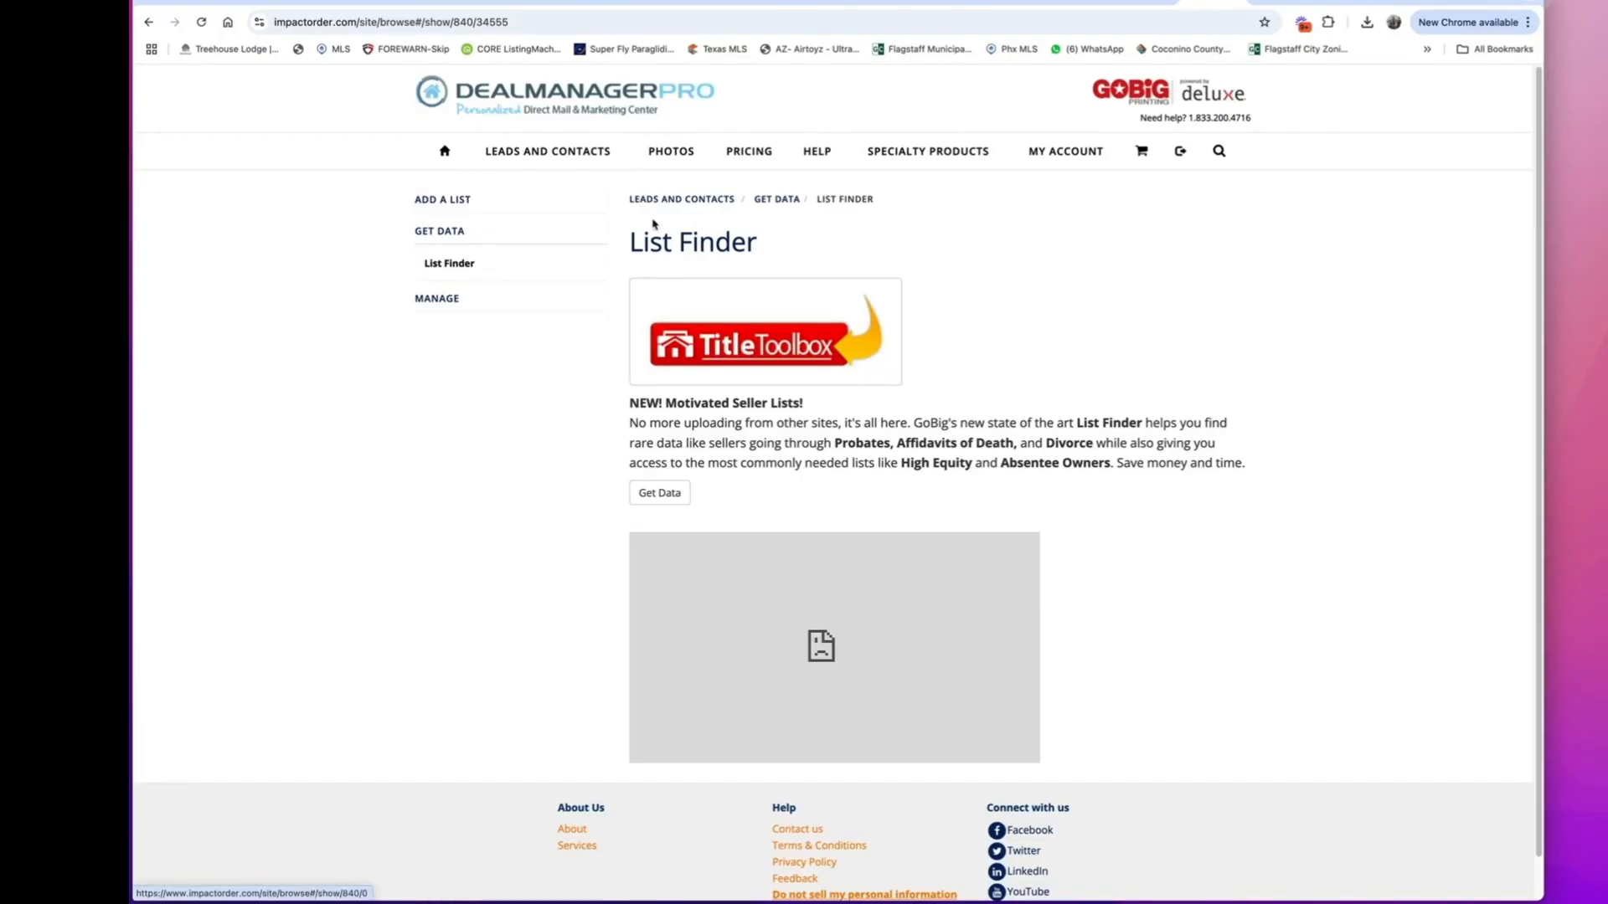
click(771, 349)
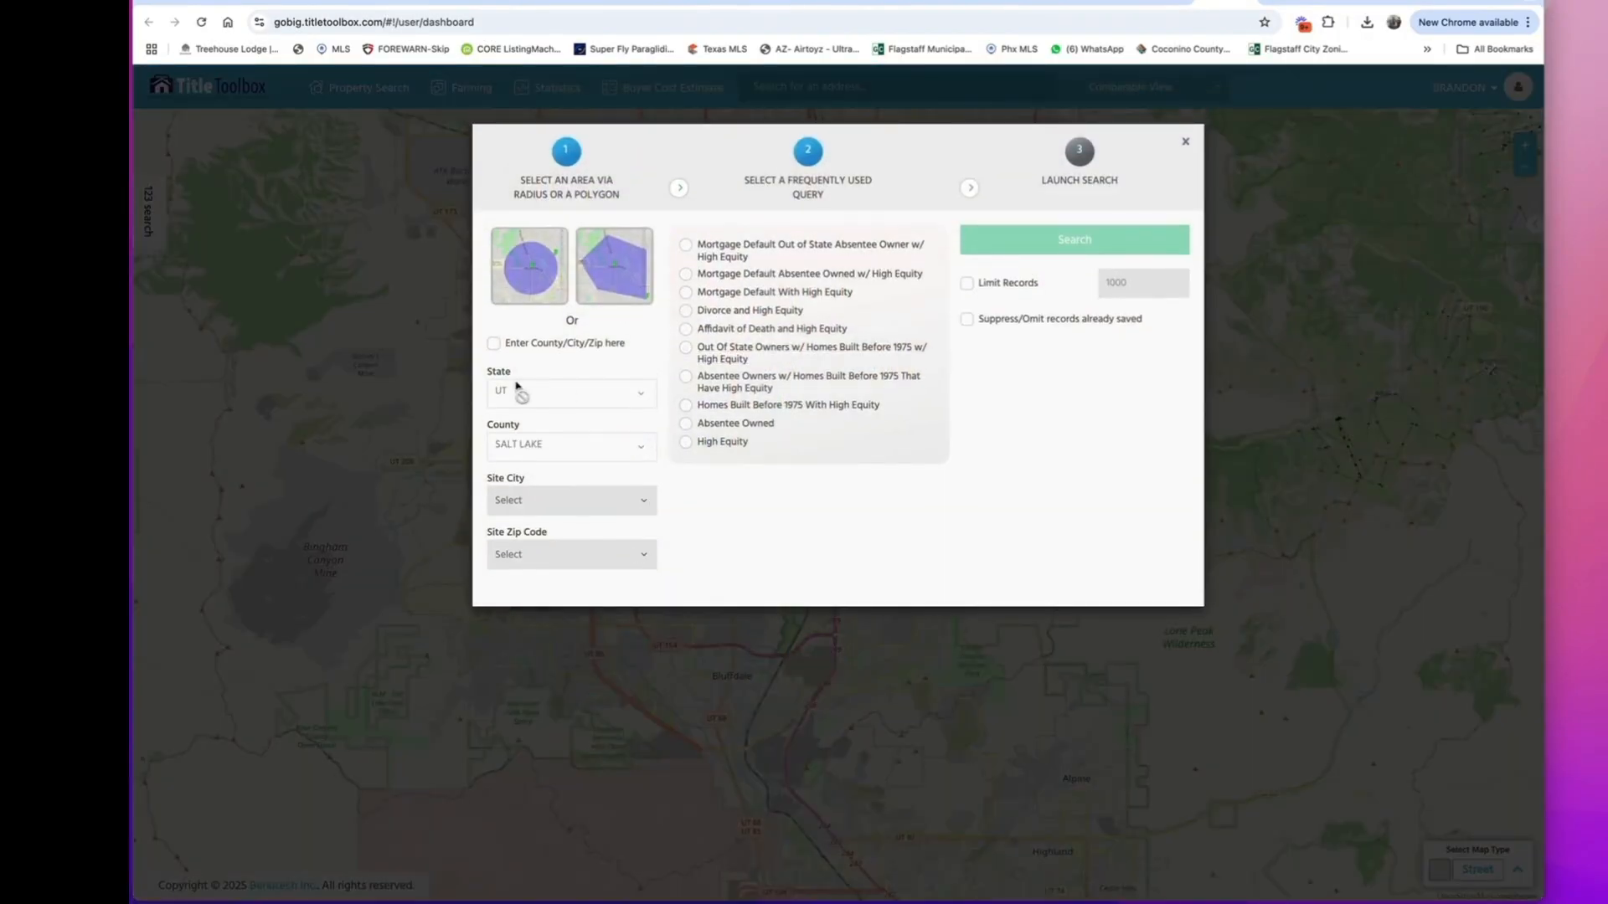
Define the search area by location: state AZ, county Coconino, city Flagstaff and zip code 86001.
click(494, 344)
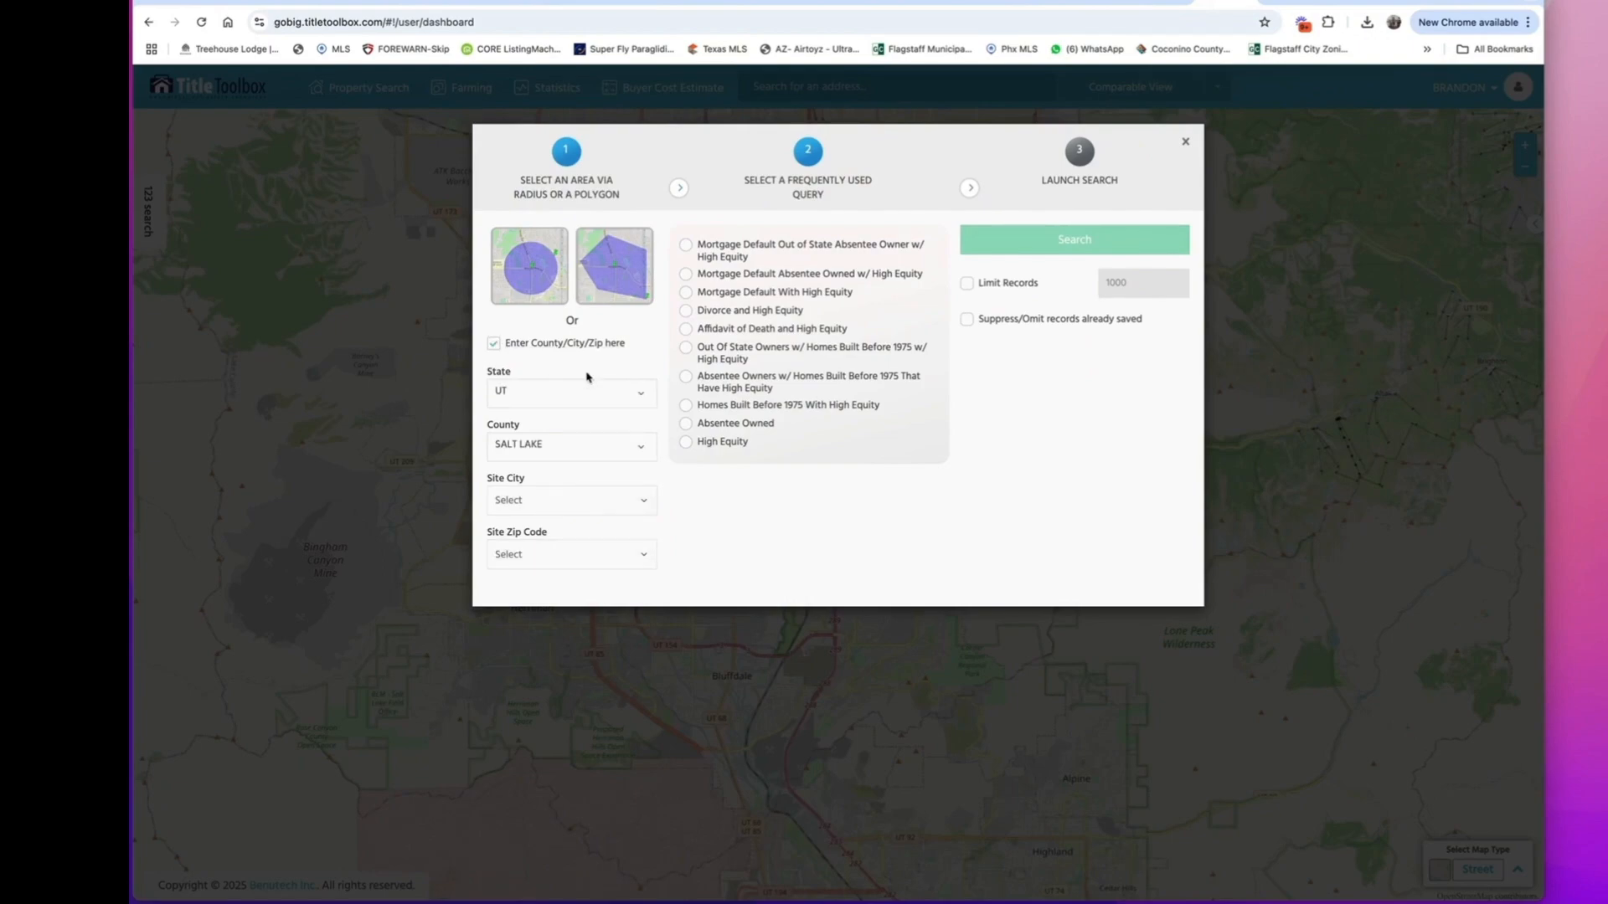
click(597, 394)
click(578, 481)
click(580, 445)
click(563, 523)
click(561, 499)
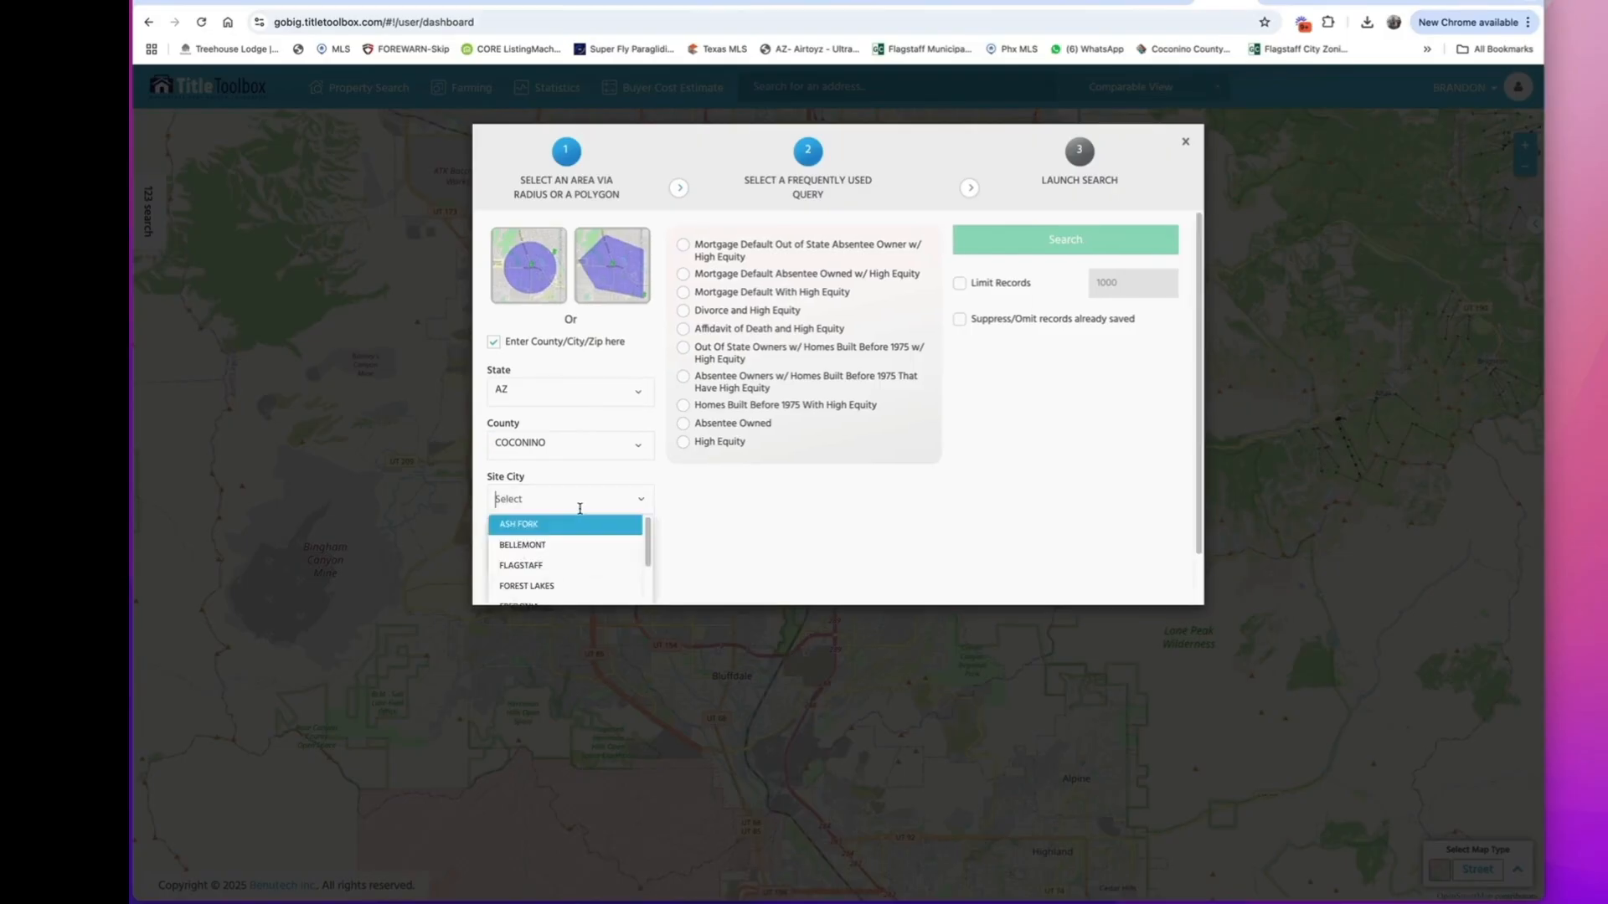
click(556, 565)
click(601, 576)
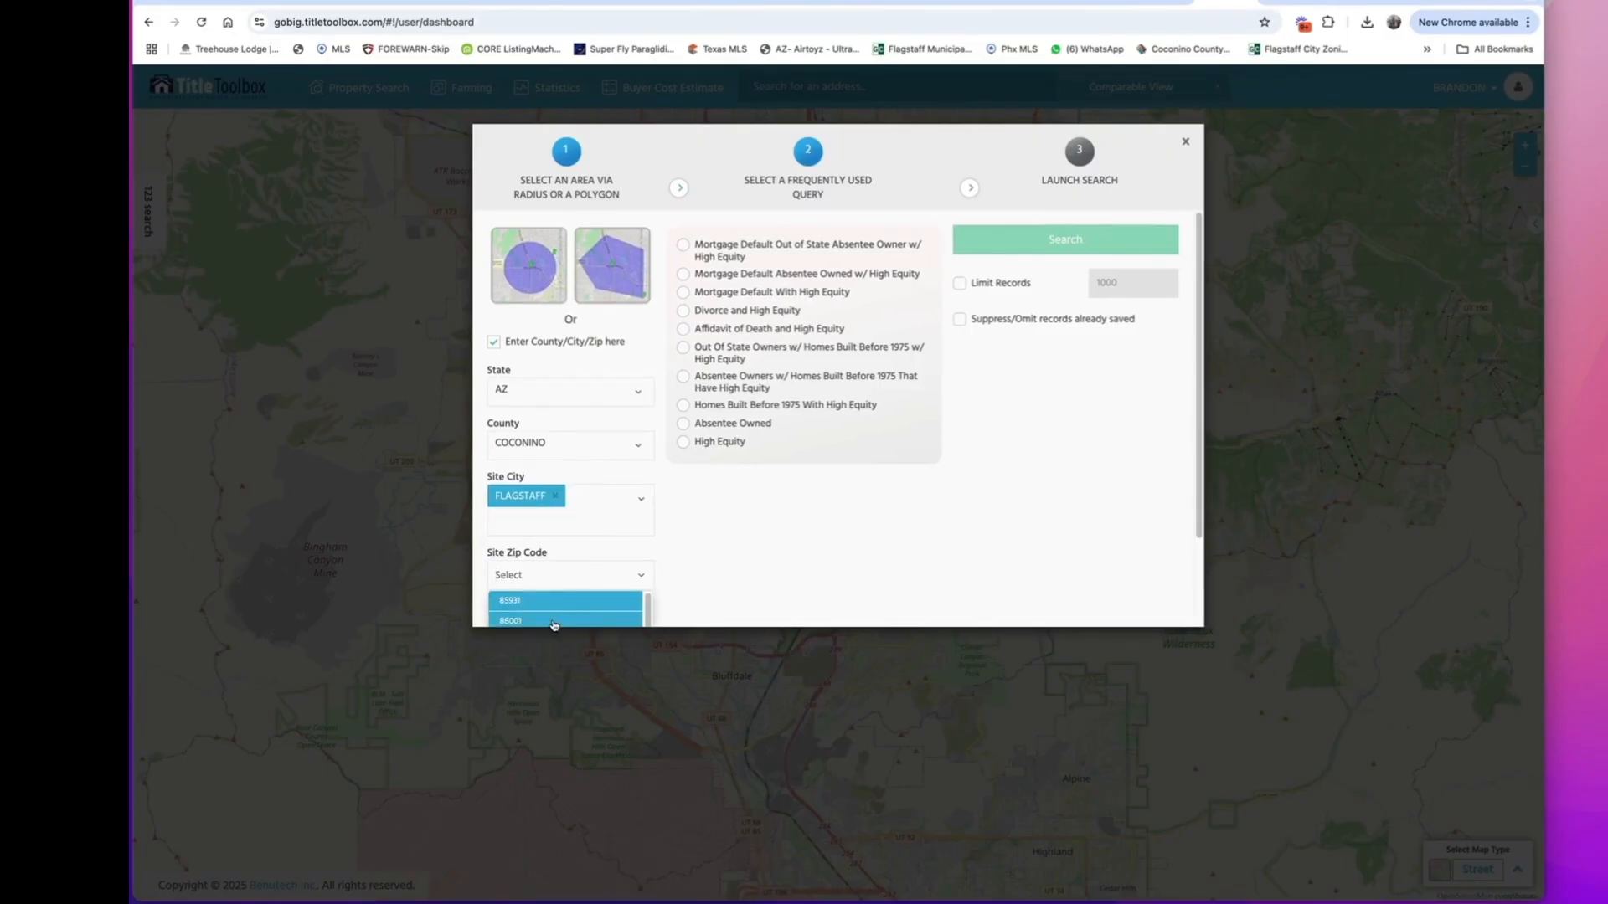
click(587, 621)
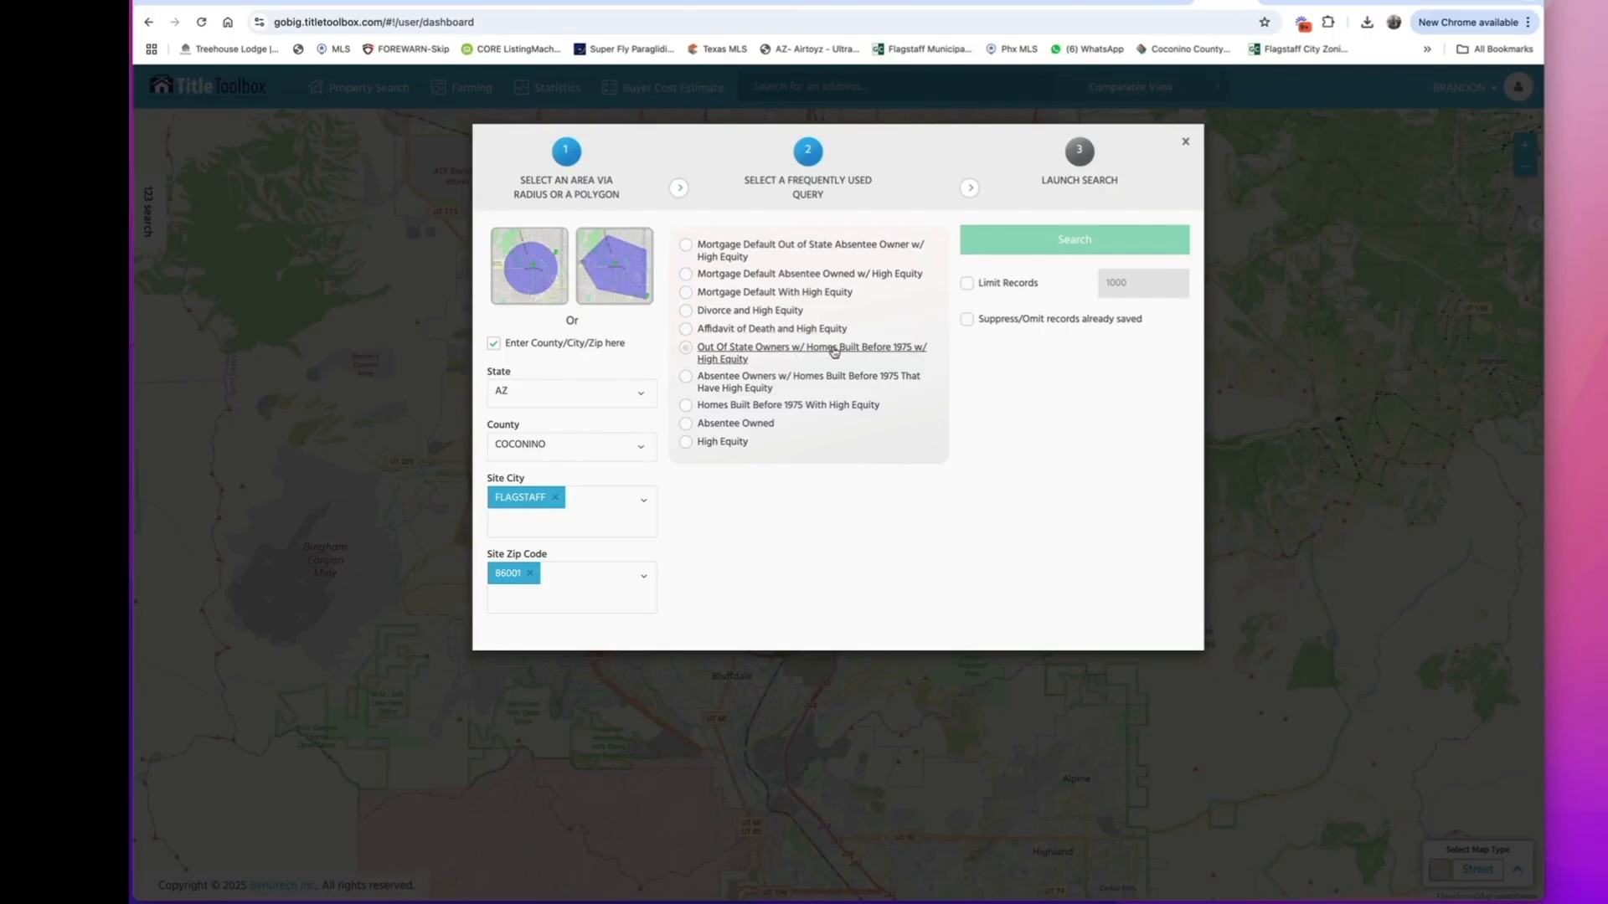
Search for out-of-state owners with homes built before 1975 with high equity, and close the search dialog without paying.
click(901, 352)
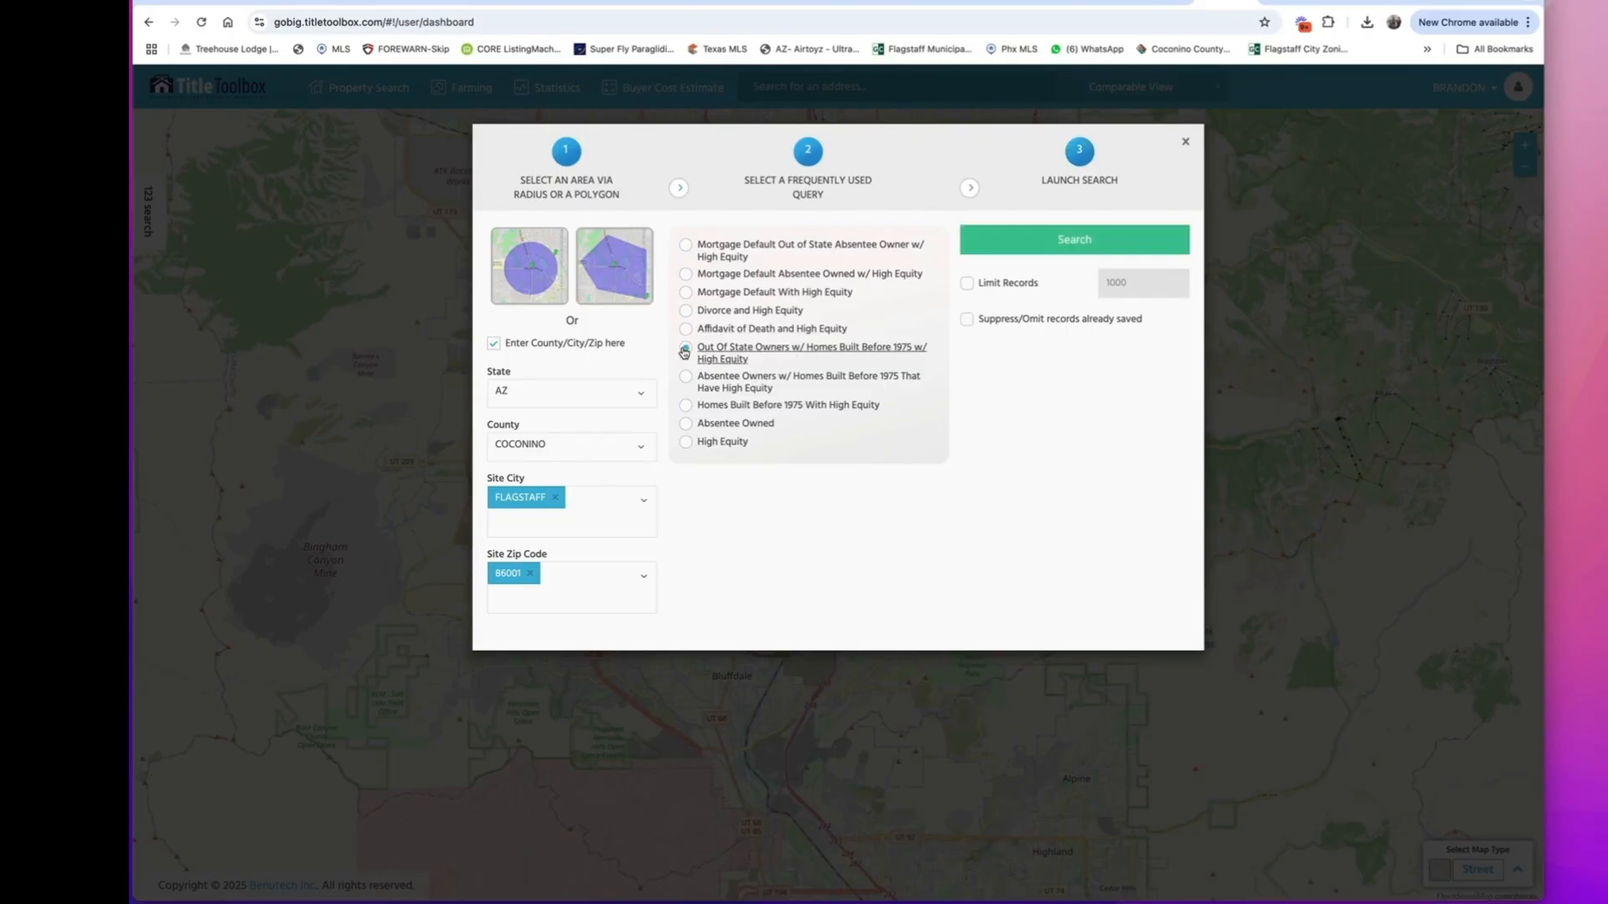
click(1081, 241)
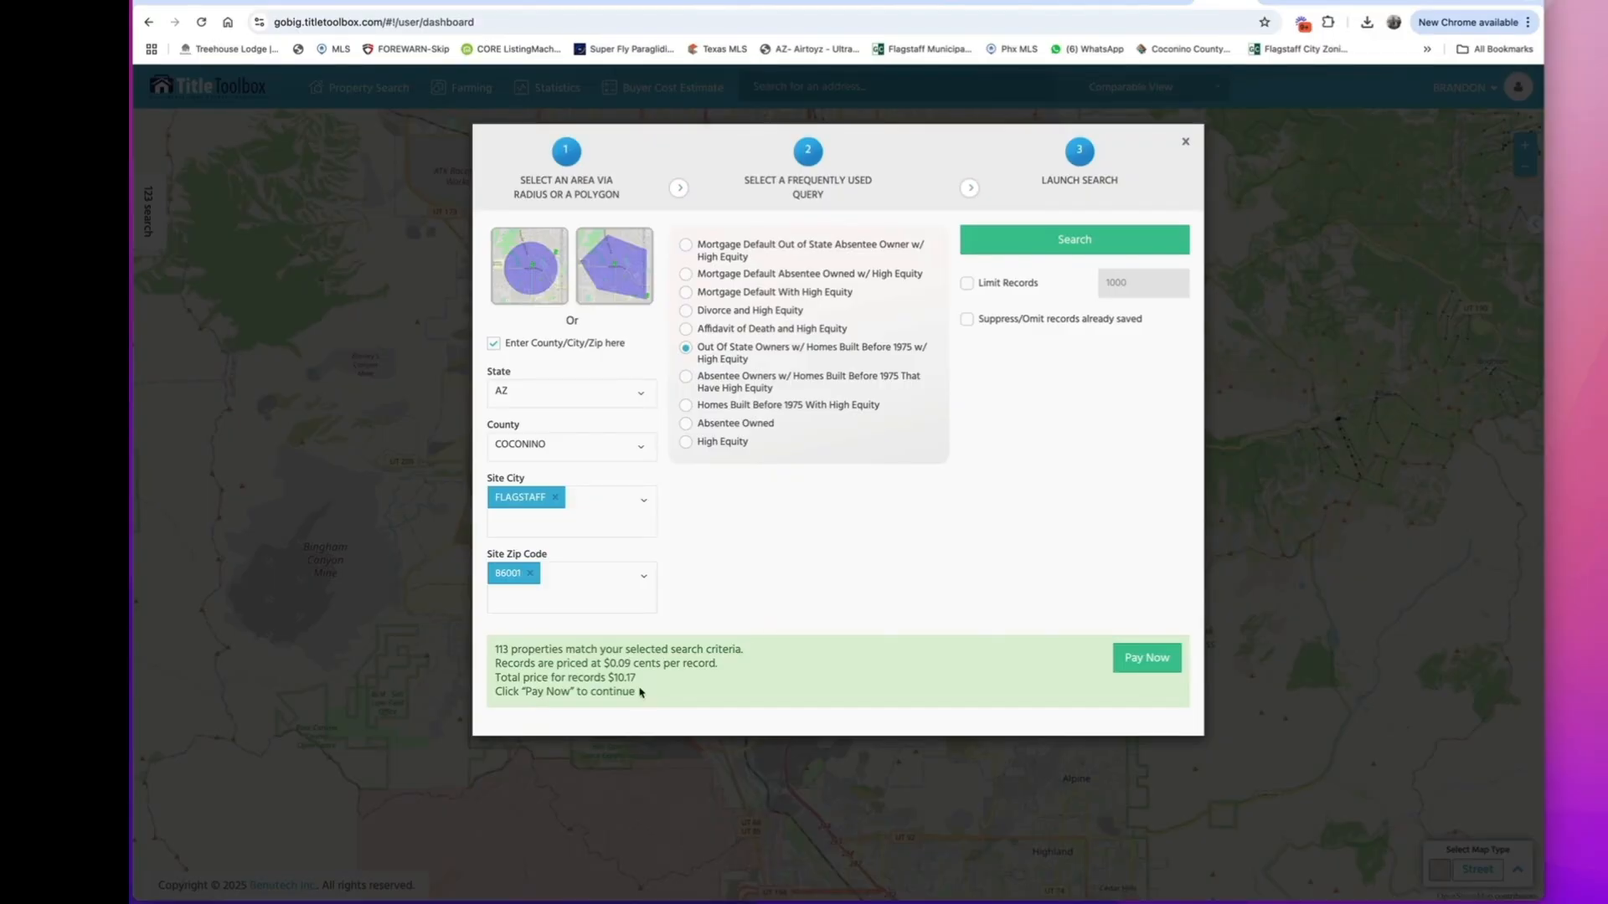
click(1185, 147)
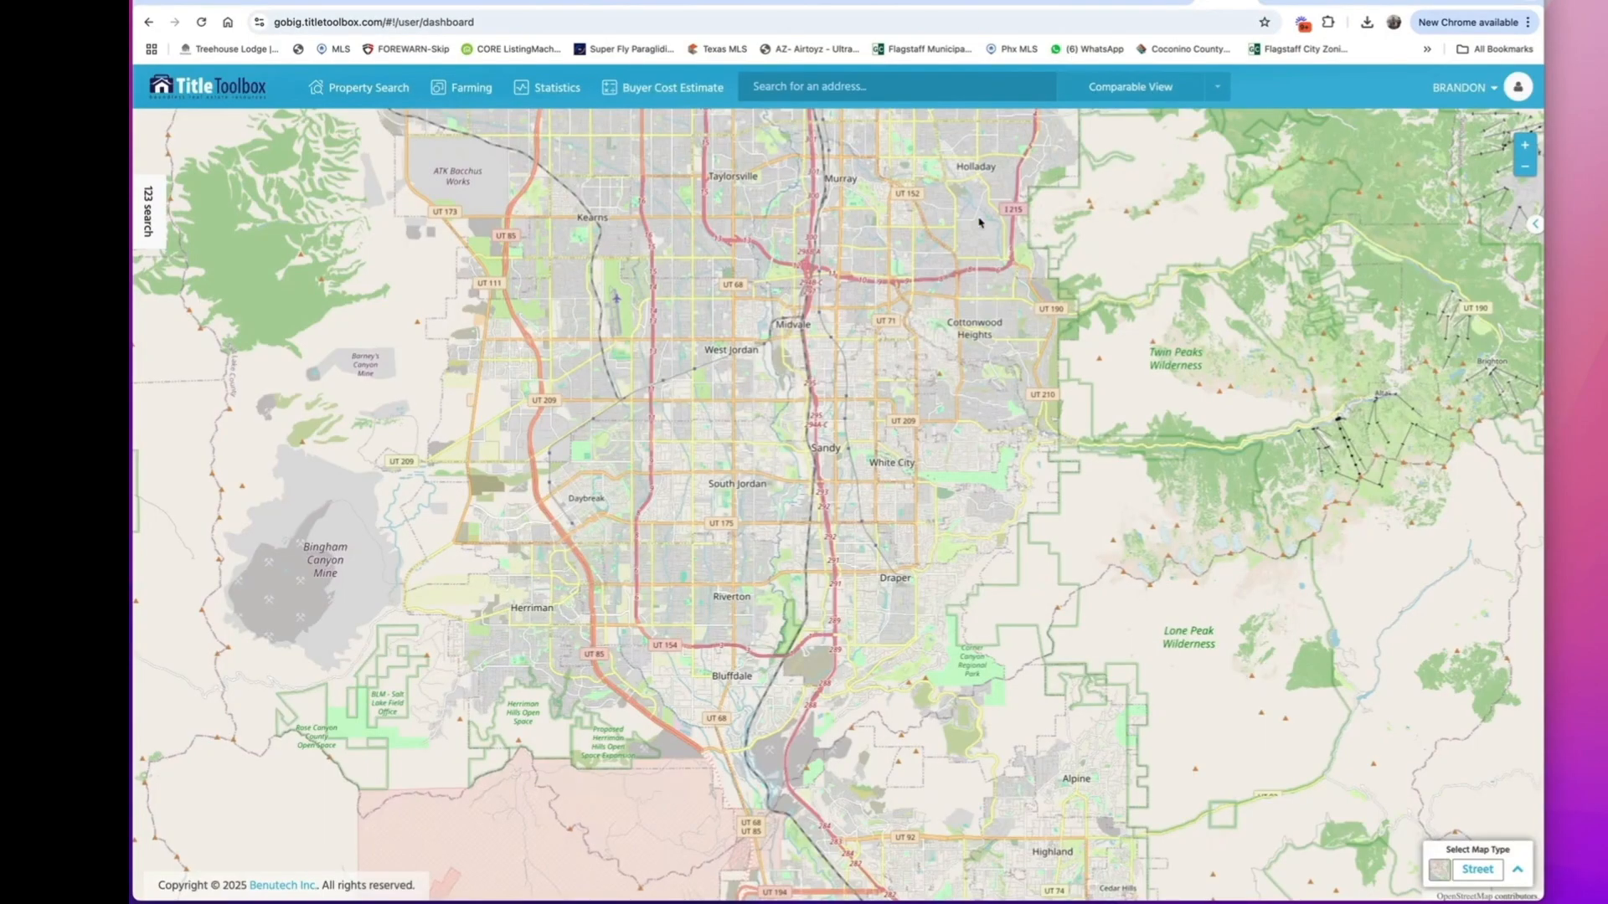
View the farming options in TitleToolbox and switch back to the Deal Manager Pro dashboard.
click(463, 87)
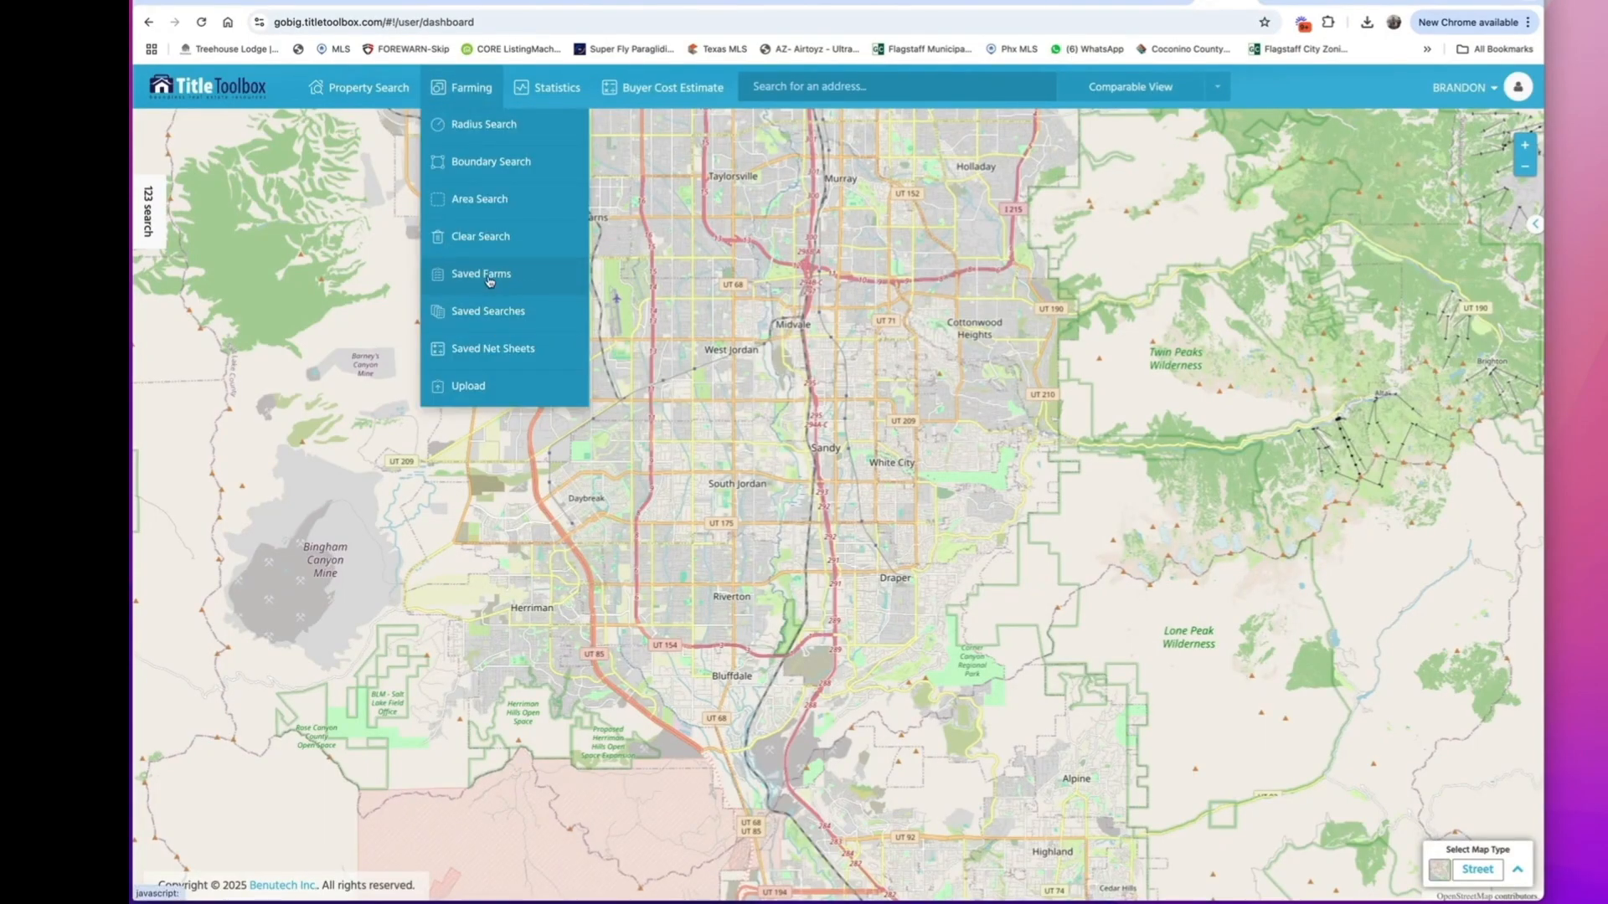
click(793, 210)
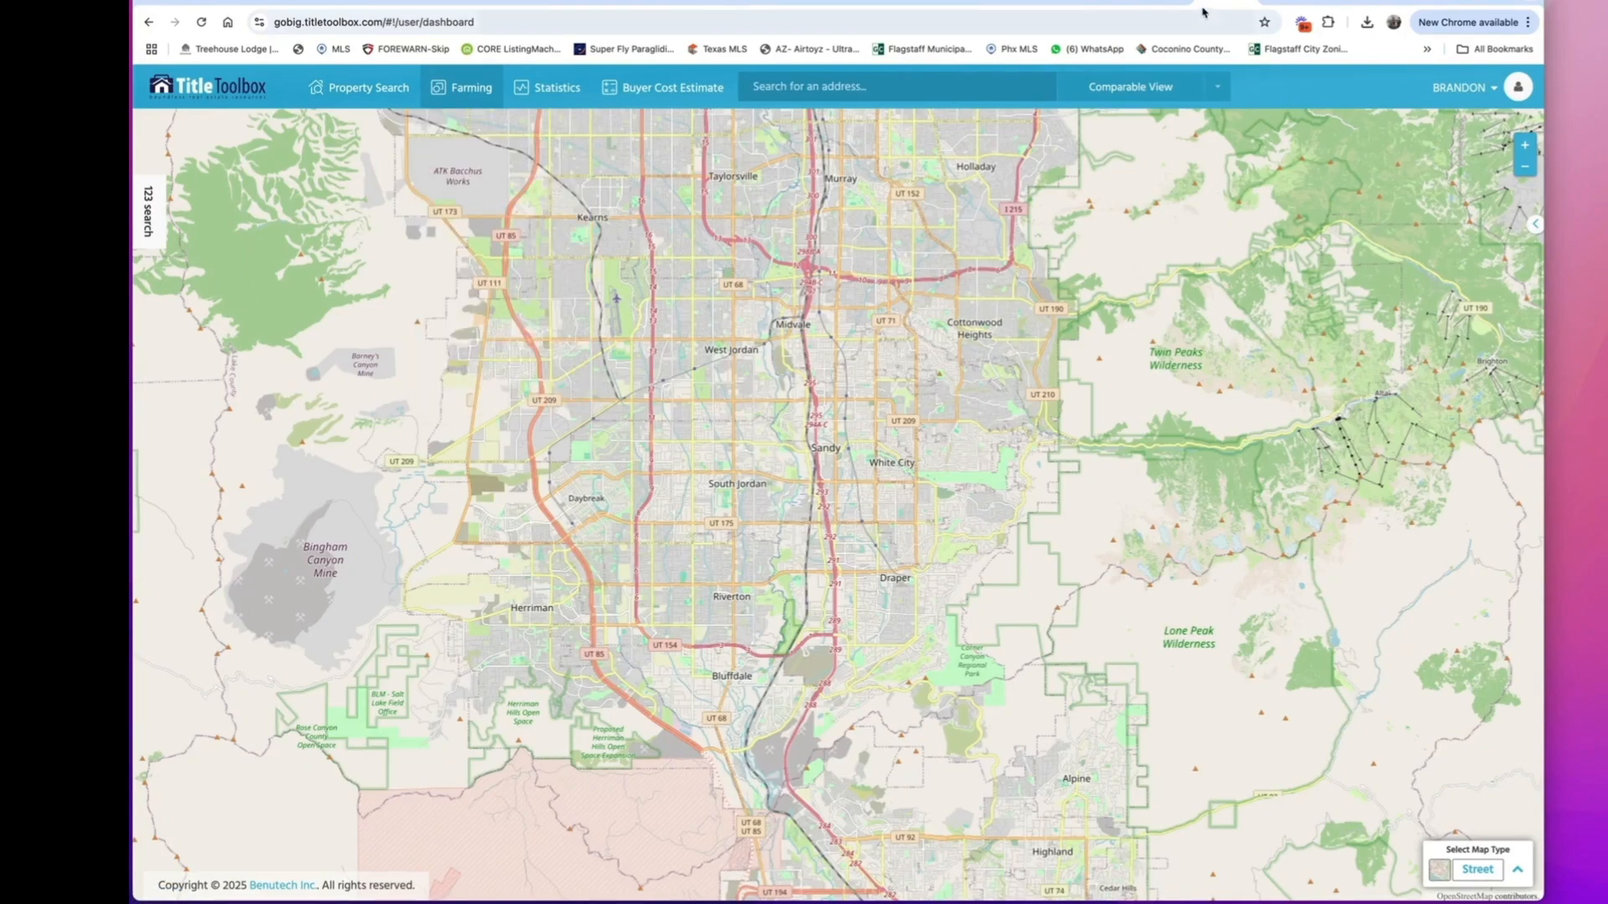
click(1155, 3)
click(1179, 2)
click(1180, 1)
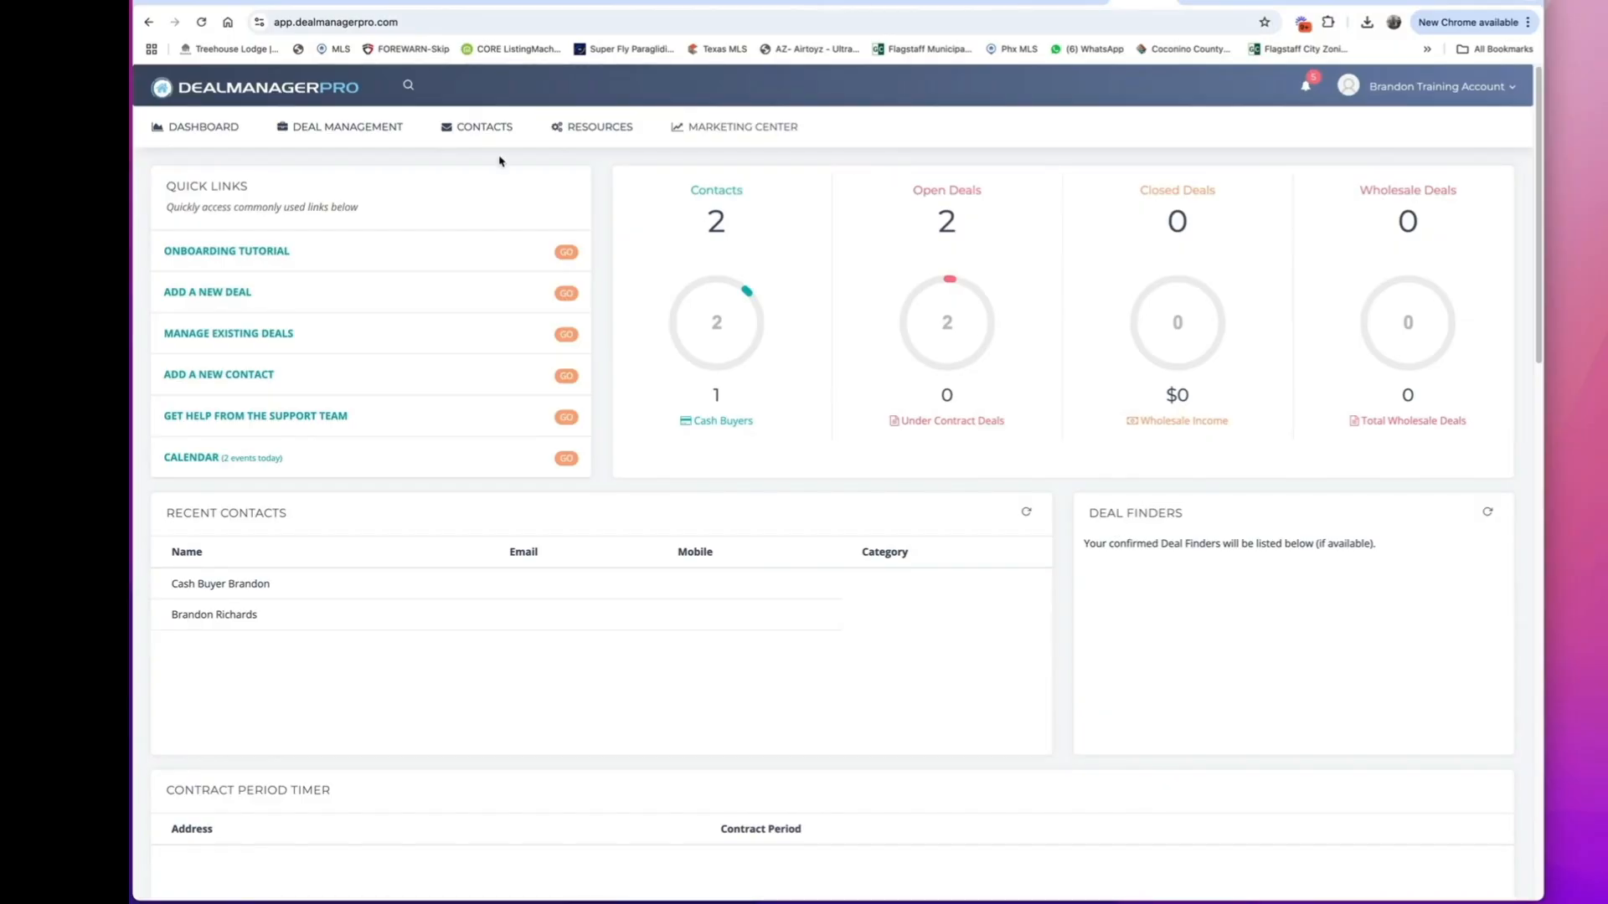
Start adding a new deal and fill in the property's address from the address suggestions.
click(335, 128)
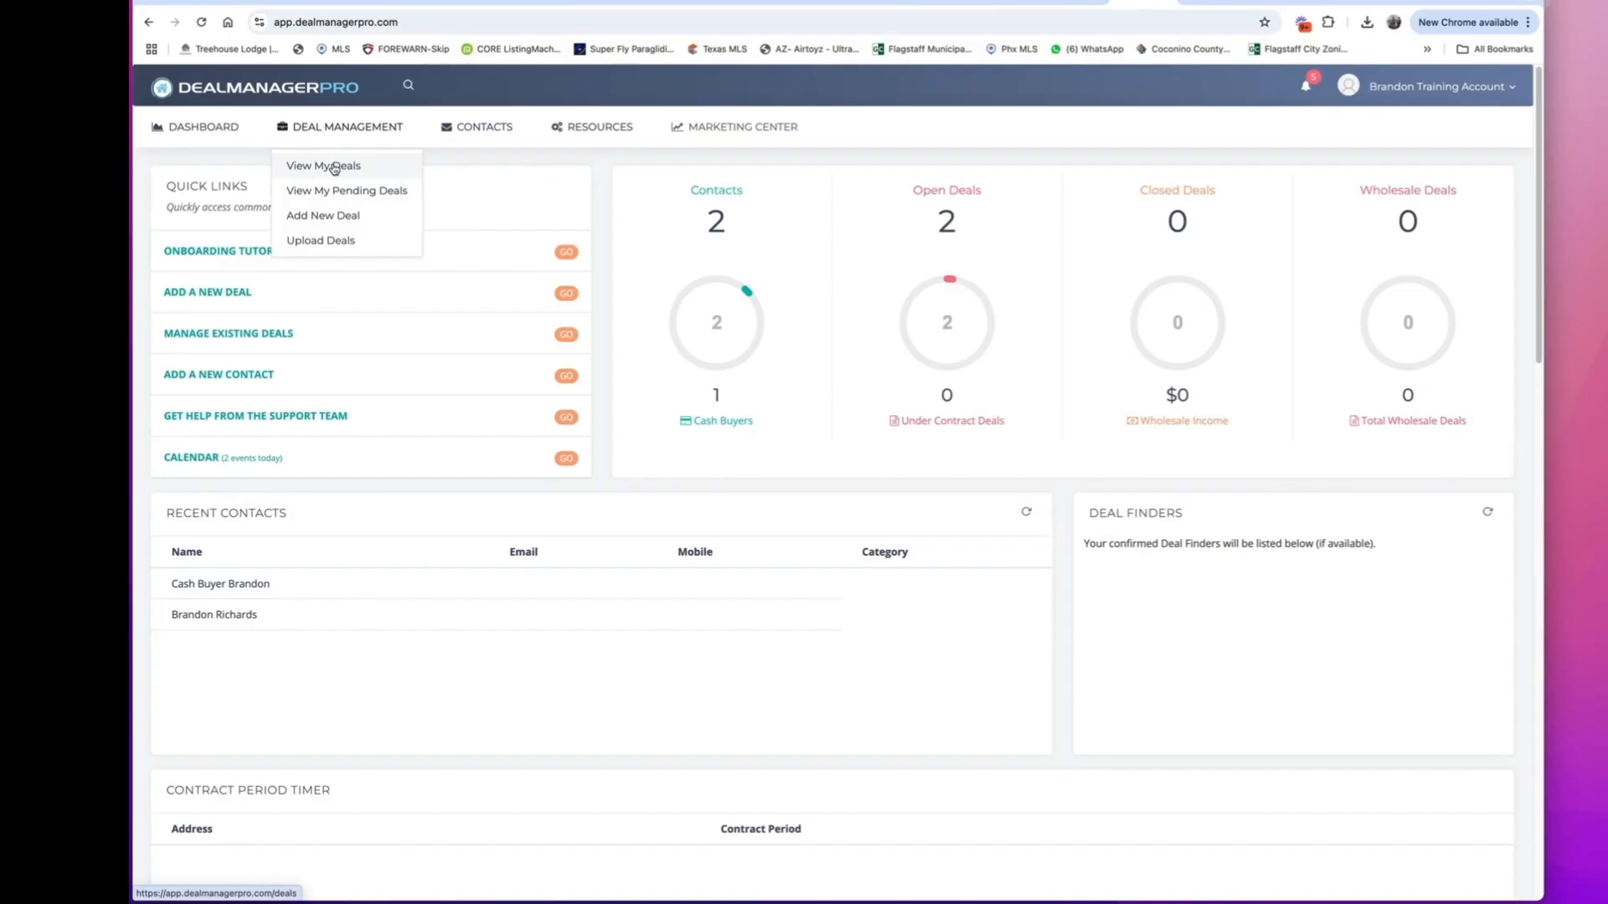
click(330, 217)
click(294, 328)
text(2455)
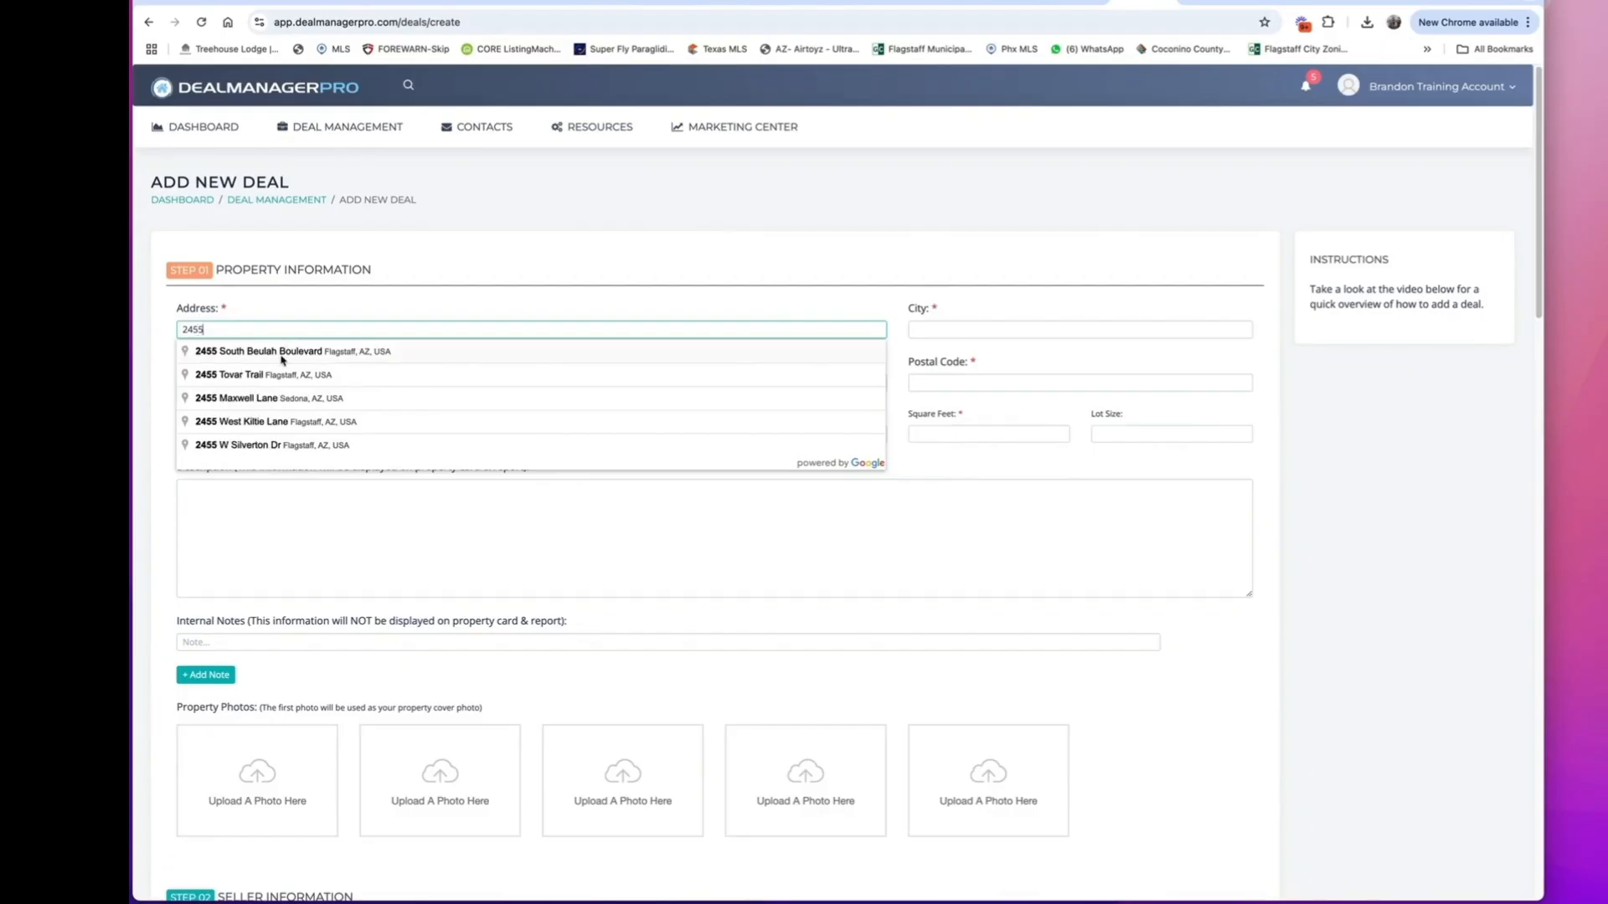
click(236, 378)
Set the property to 3 bedrooms, 2 bathrooms, Single Family type, year built 2024 and 1580 square feet.
click(279, 432)
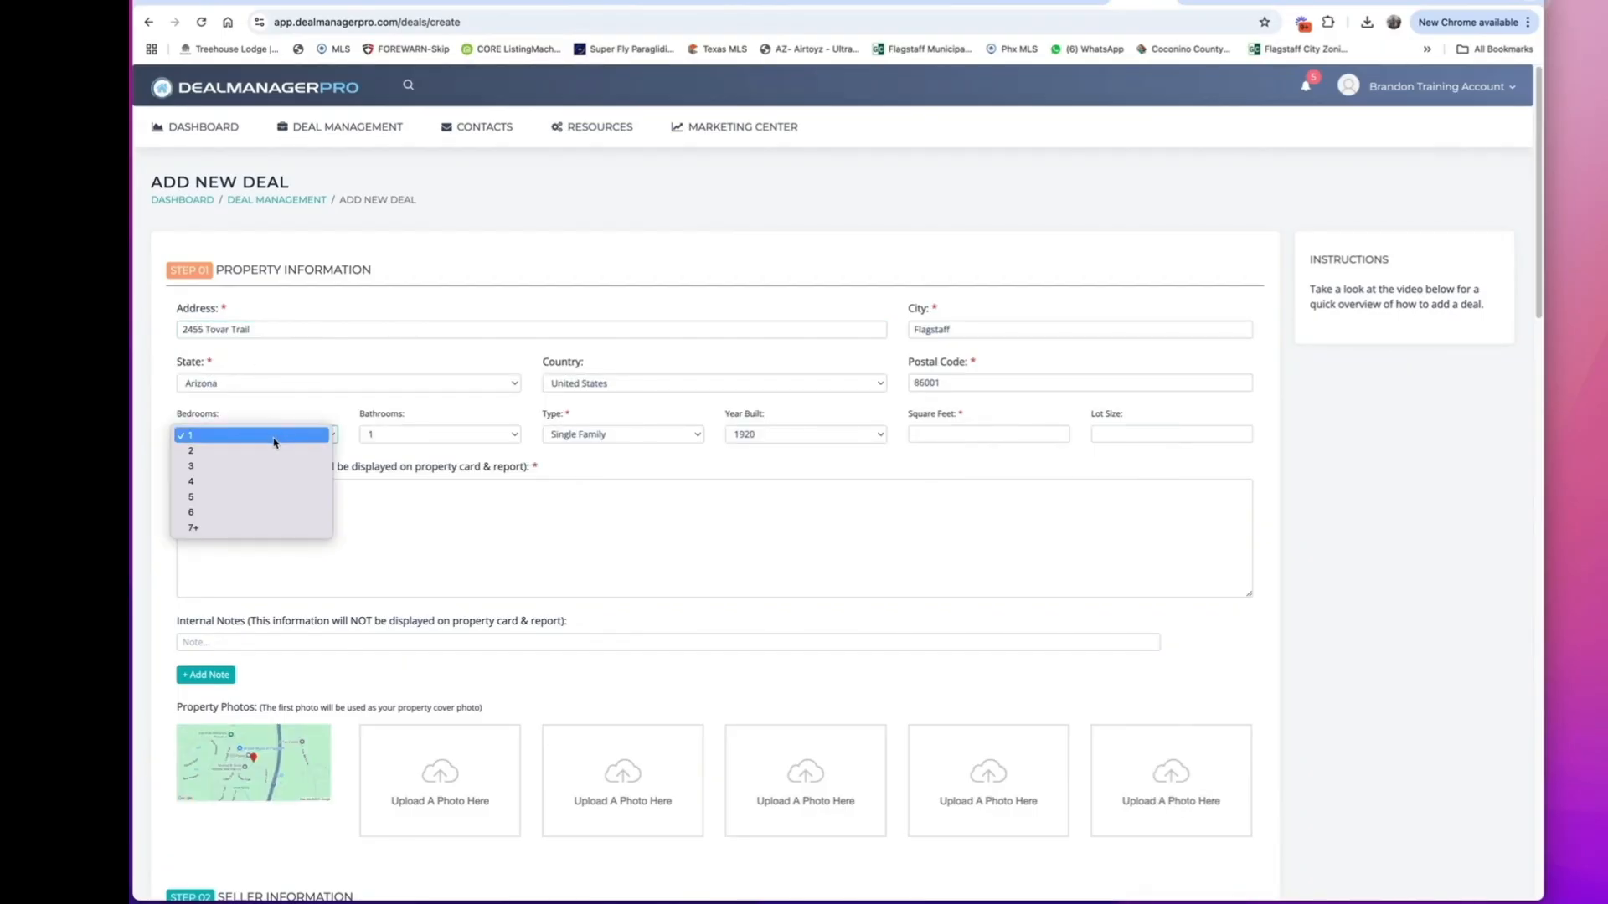
click(260, 467)
click(399, 432)
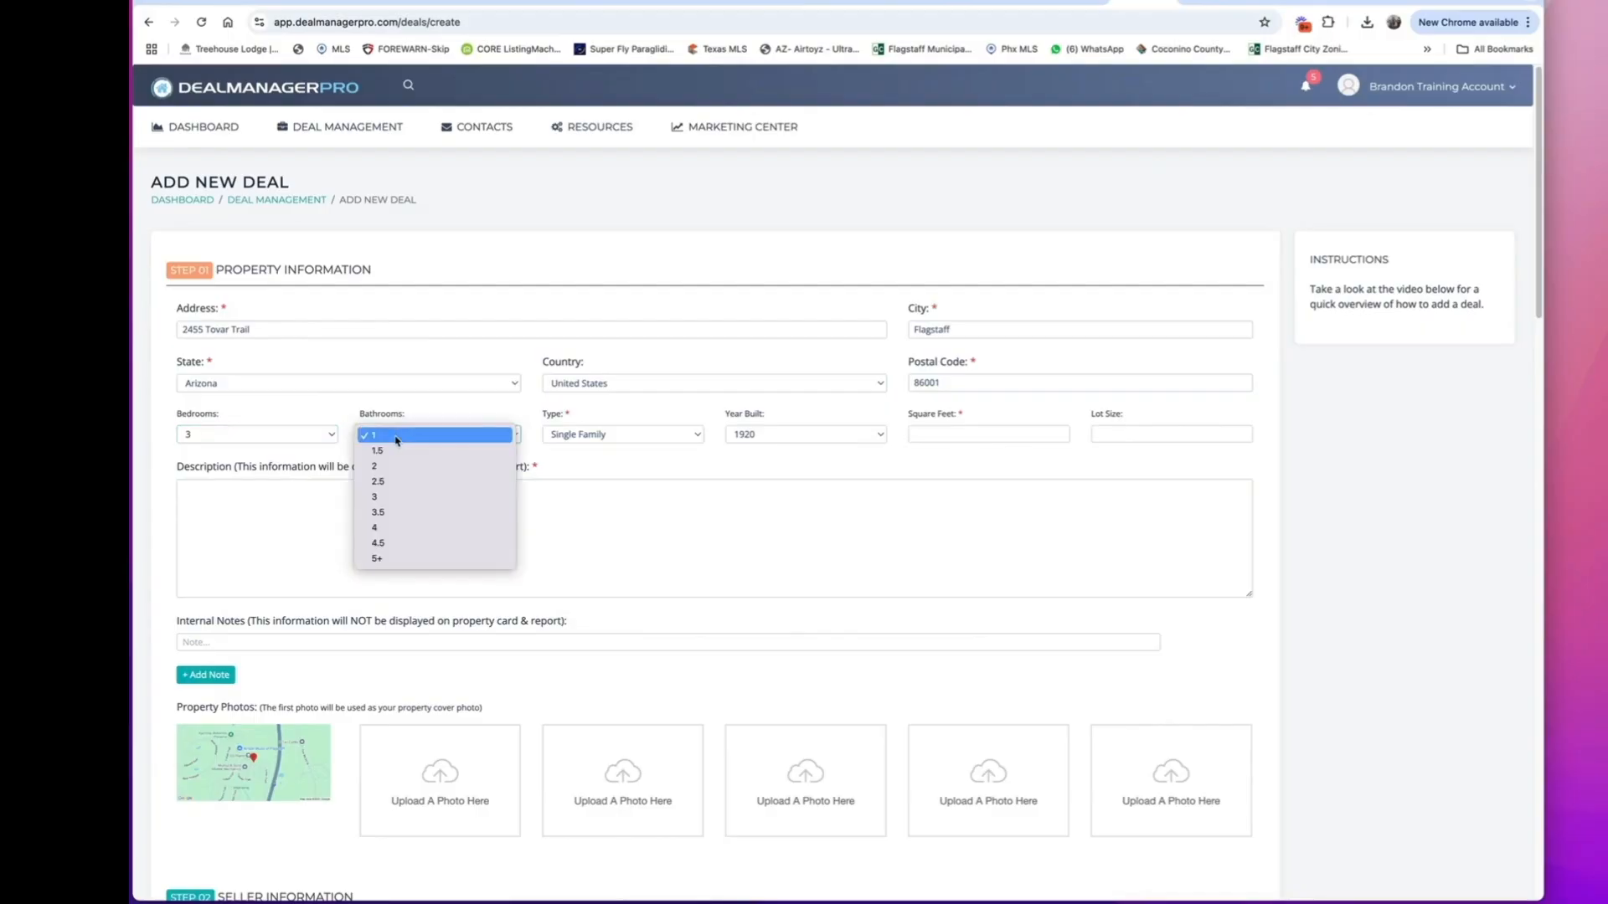
click(402, 466)
click(645, 436)
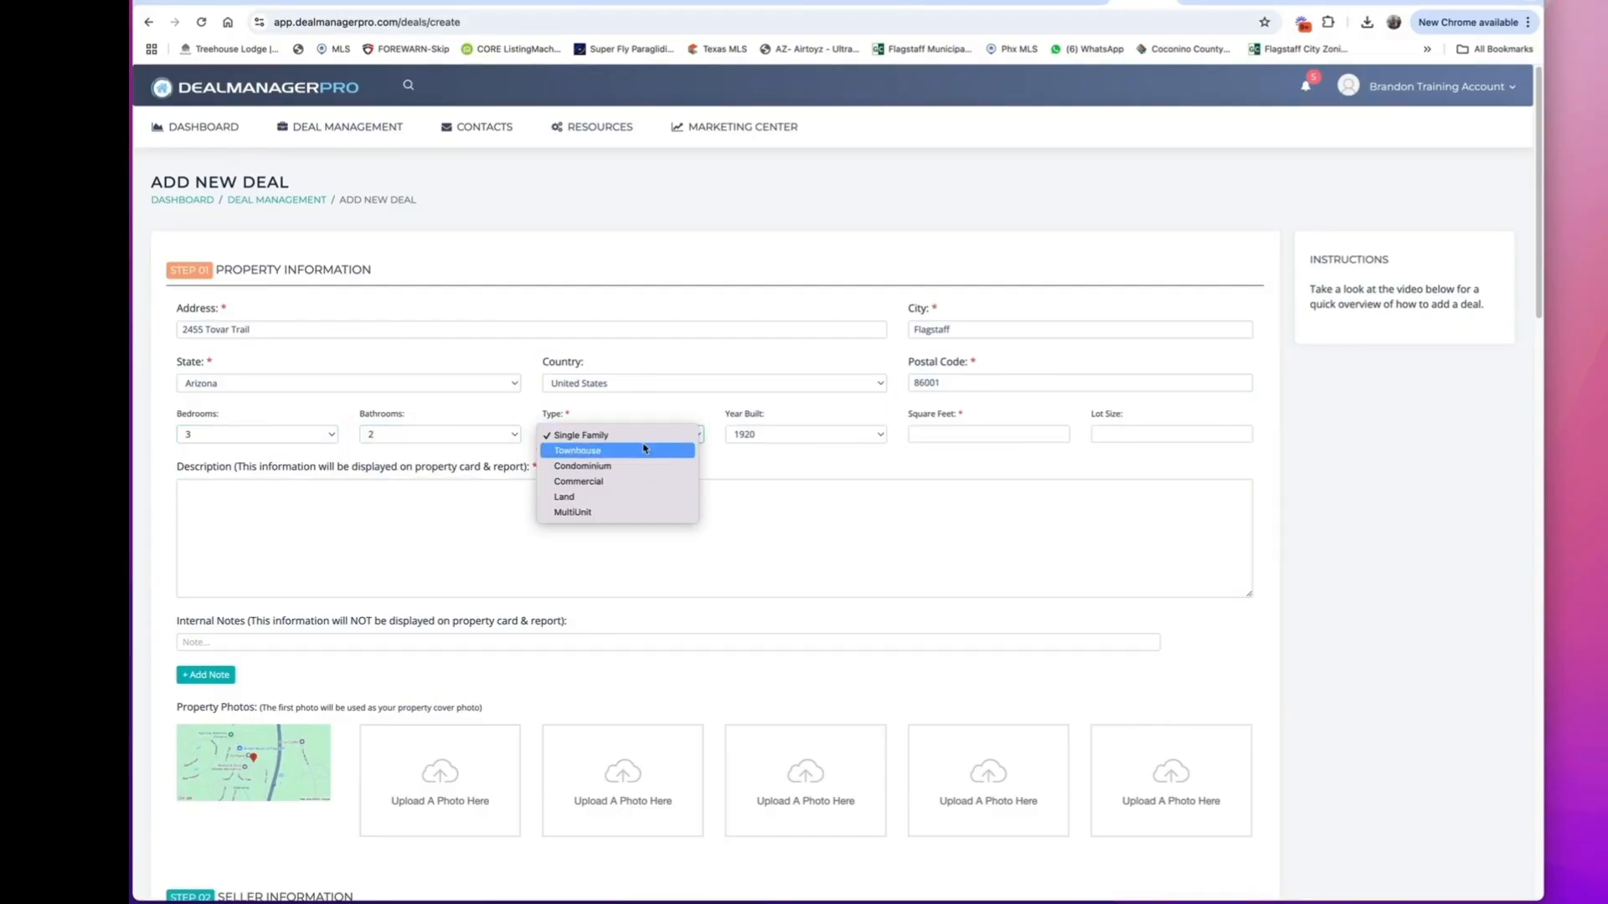
click(657, 435)
click(777, 436)
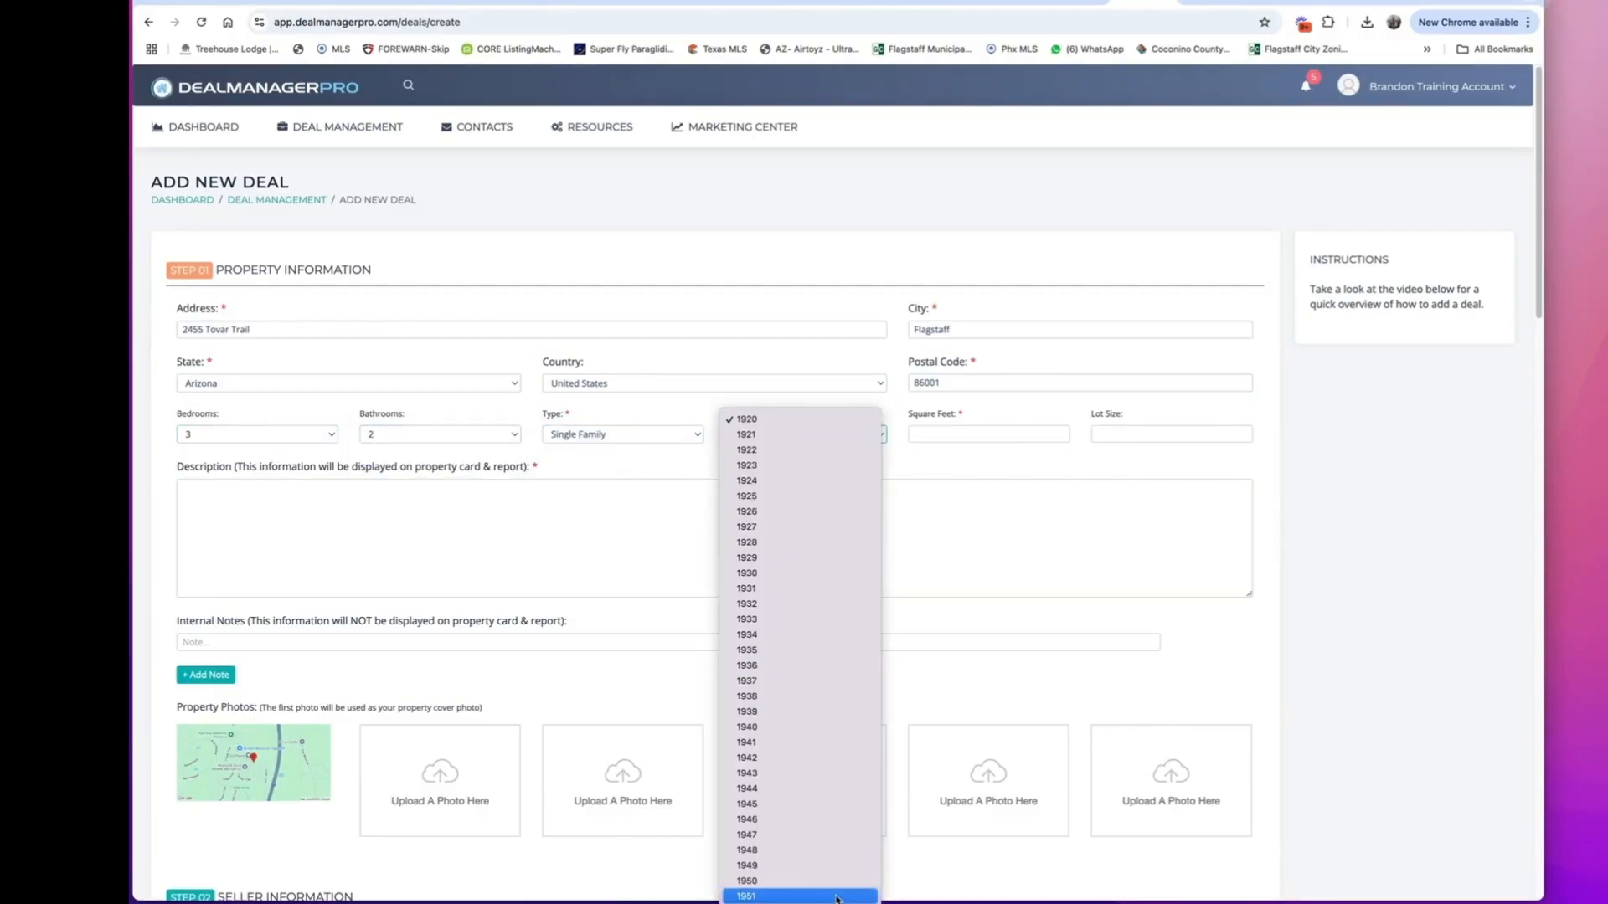
scroll(839, 899, down, 10)
click(839, 893)
click(983, 435)
text(1580)
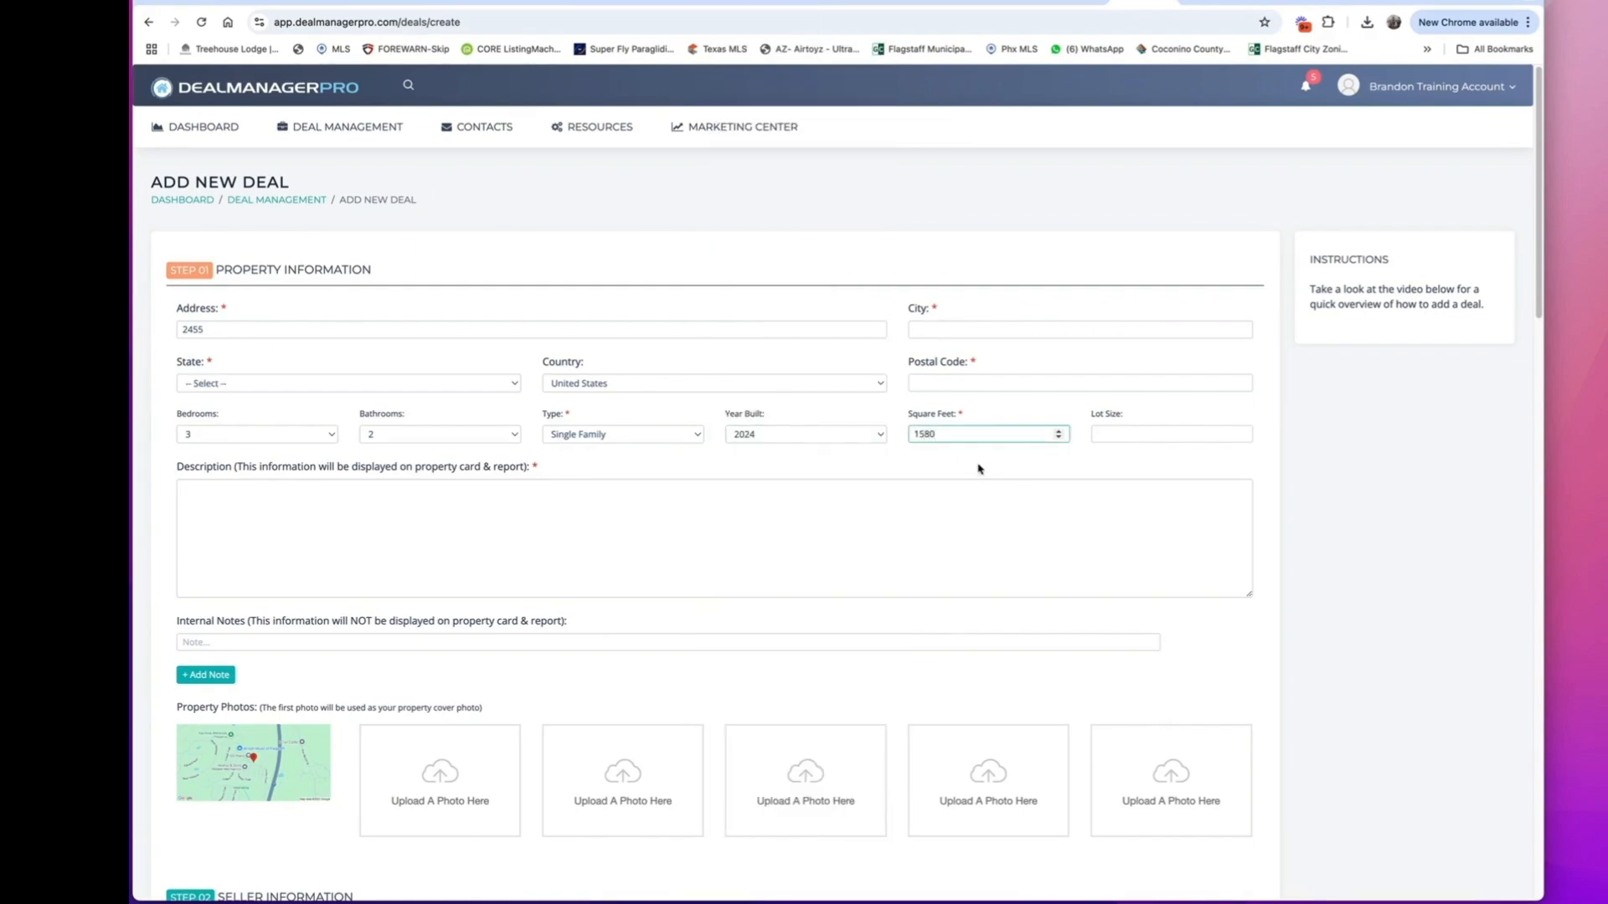
Fill in the property's address again from the suggestions to restore its city, state and postal code.
click(968, 381)
click(370, 319)
click(313, 381)
Enter "New Deal" as the property description and go on to the seller information section.
click(381, 543)
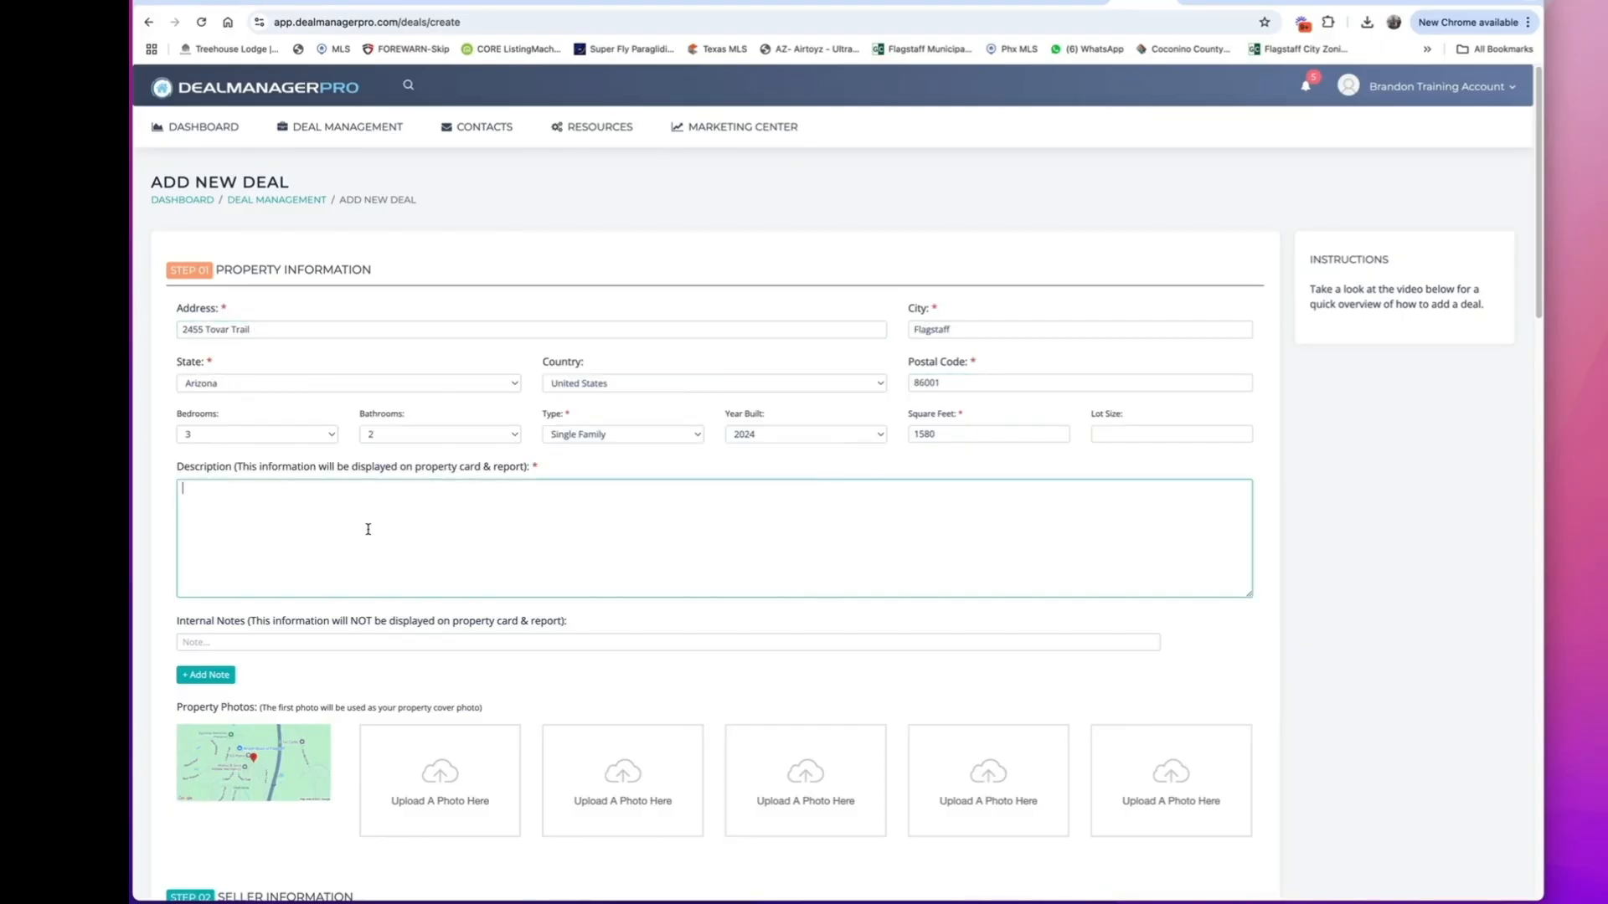
text(New Deal)
scroll(519, 499, down, 5)
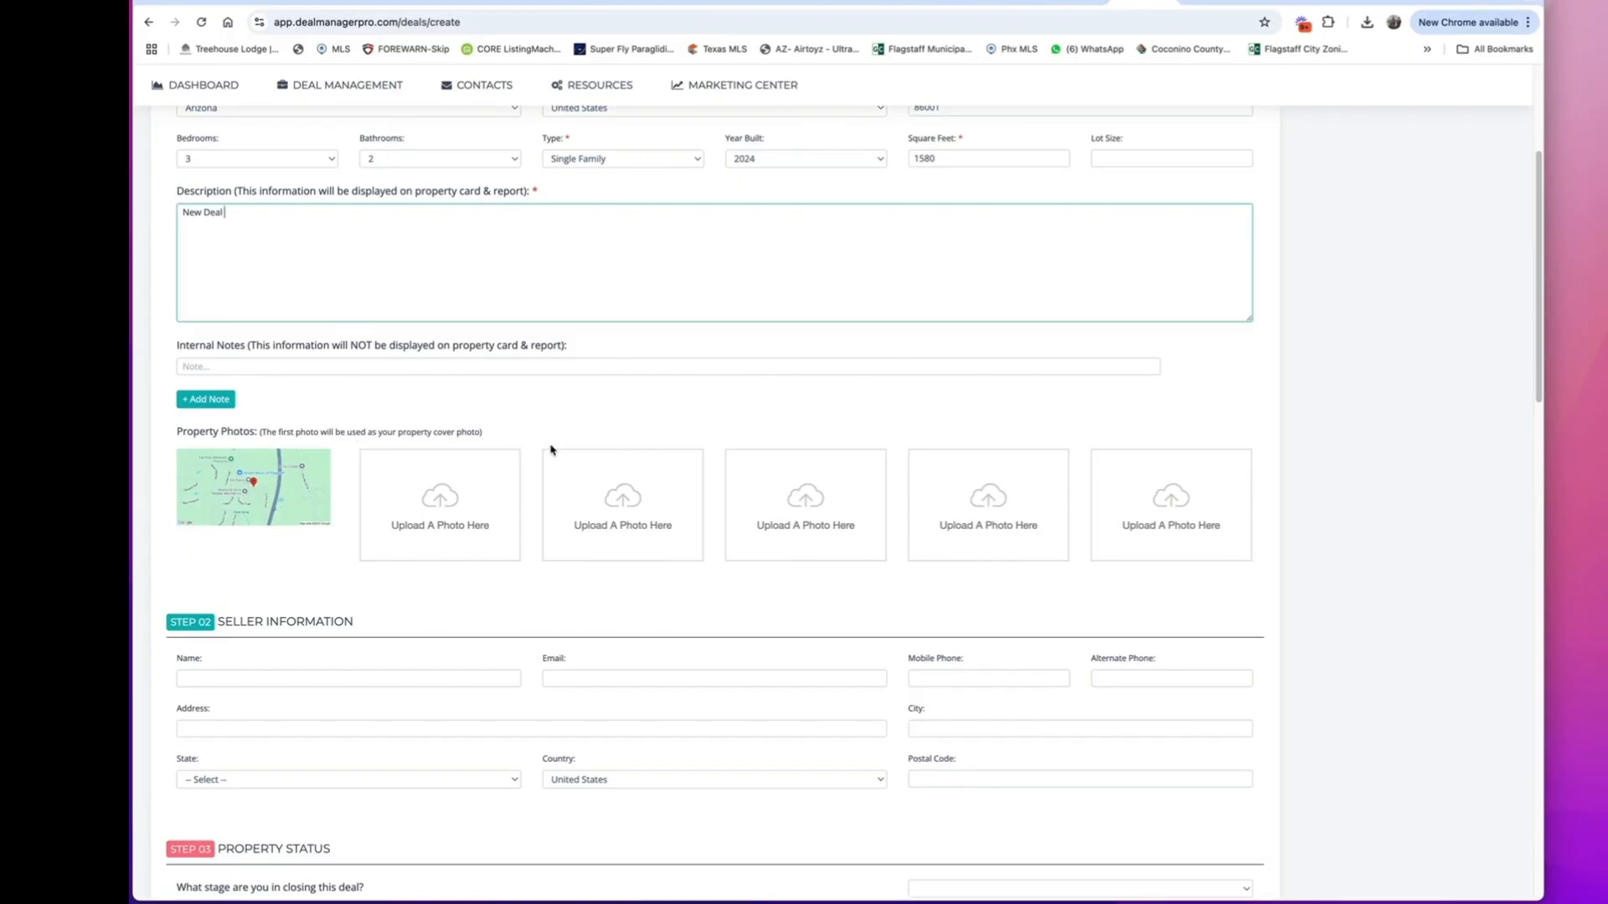
scroll(368, 503, down, 4)
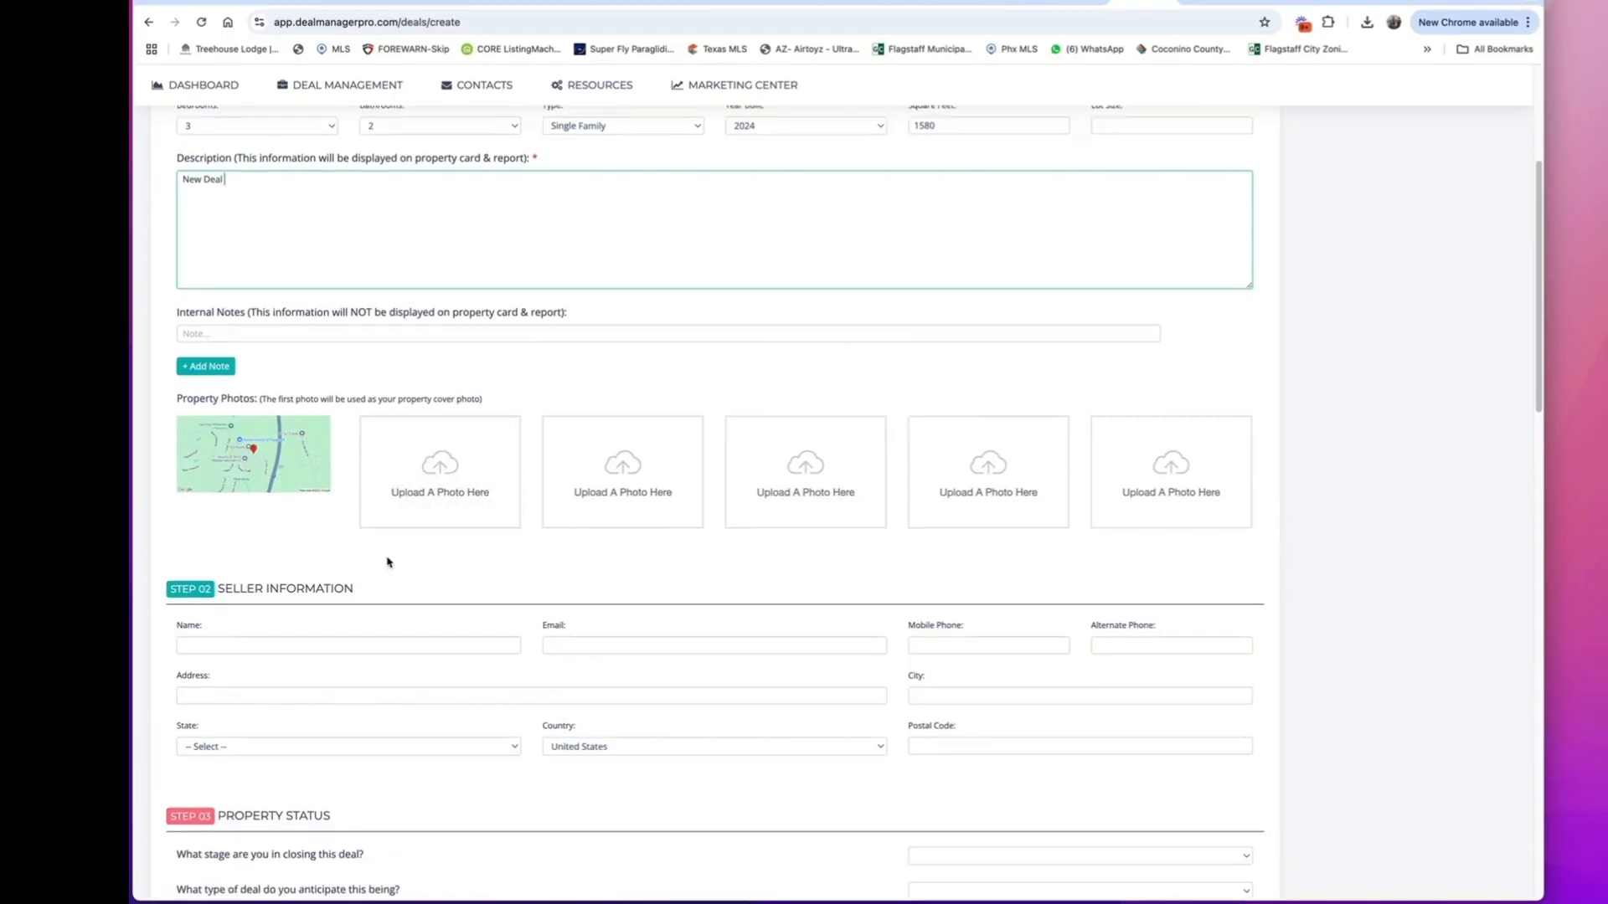
Set the deal's closing stage to New, its anticipated type to Fix & Flip and the property category to Vacant.
scroll(569, 569, down, 3)
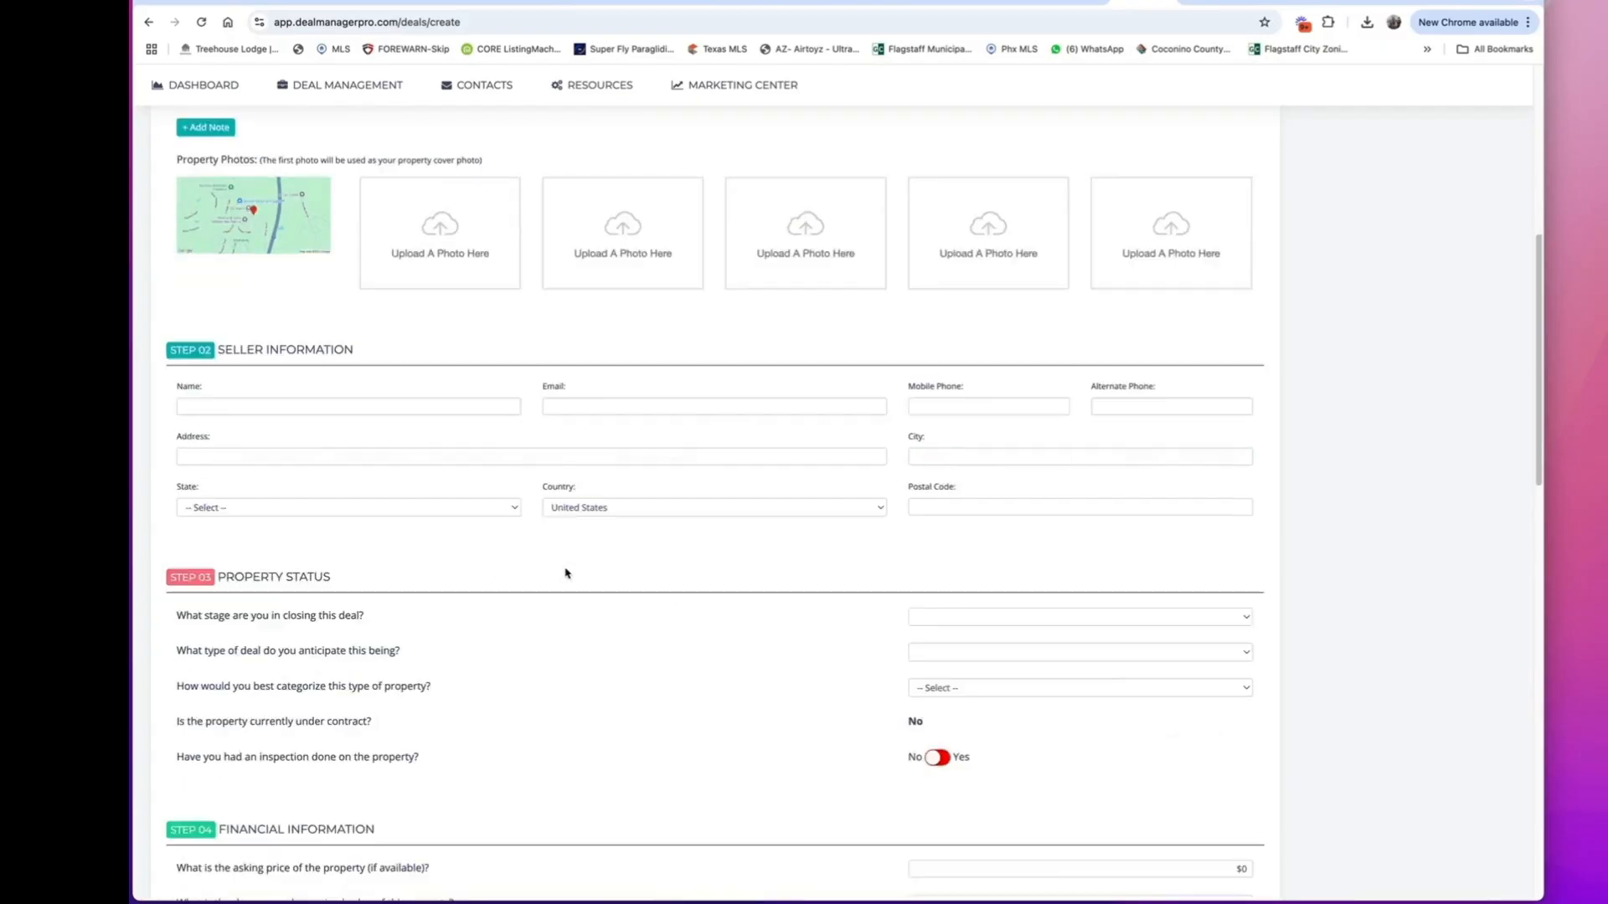
click(1250, 468)
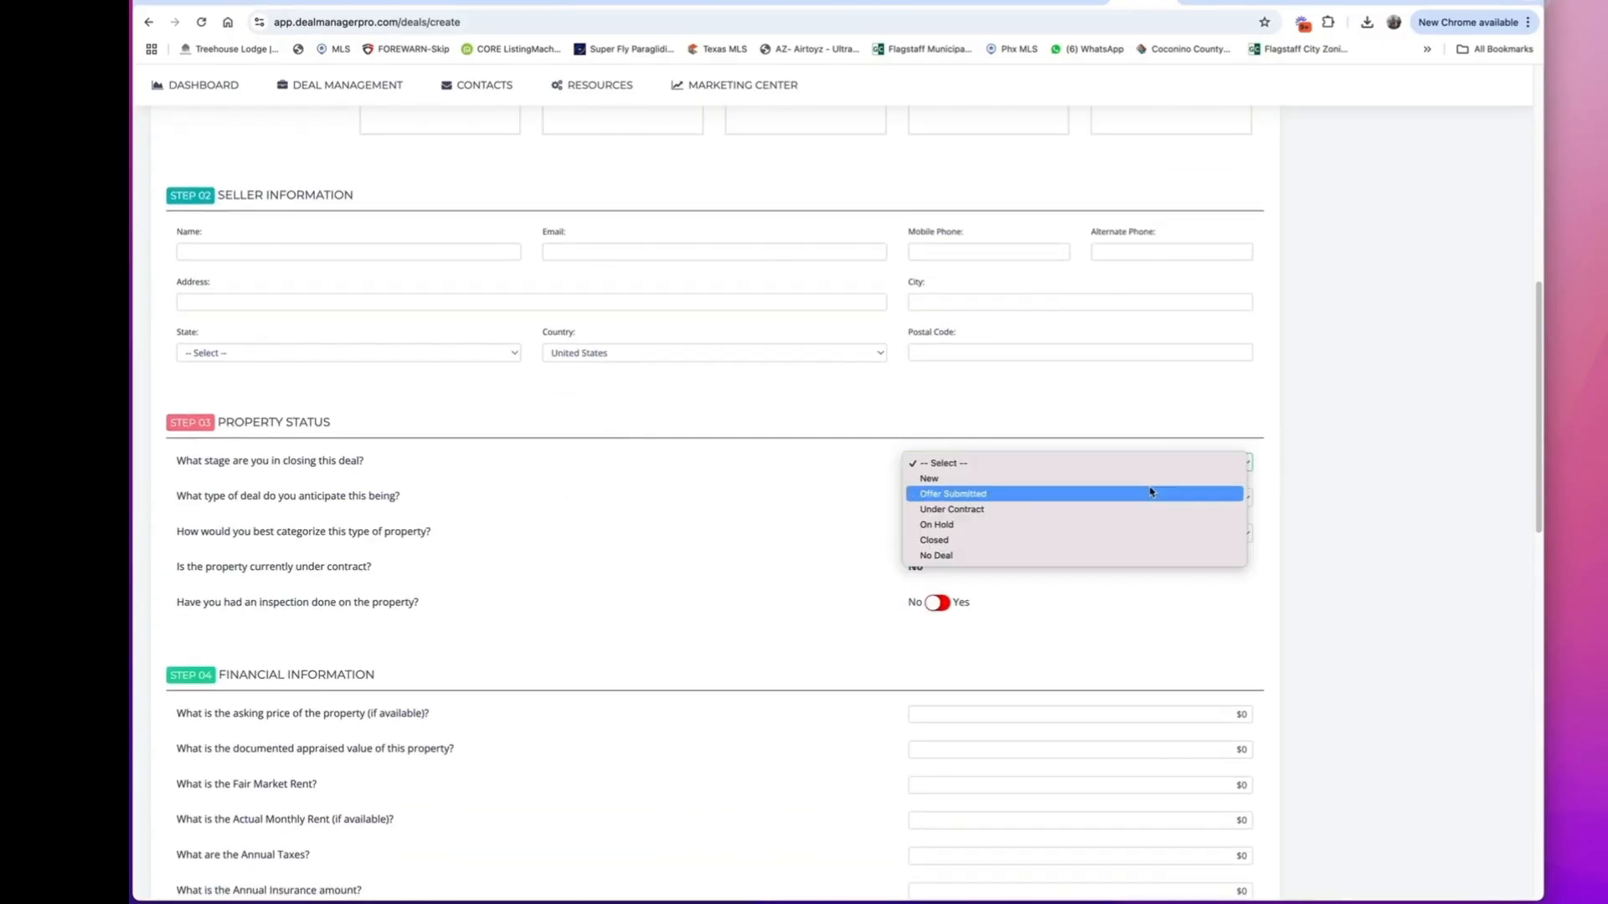
click(1152, 477)
click(1000, 500)
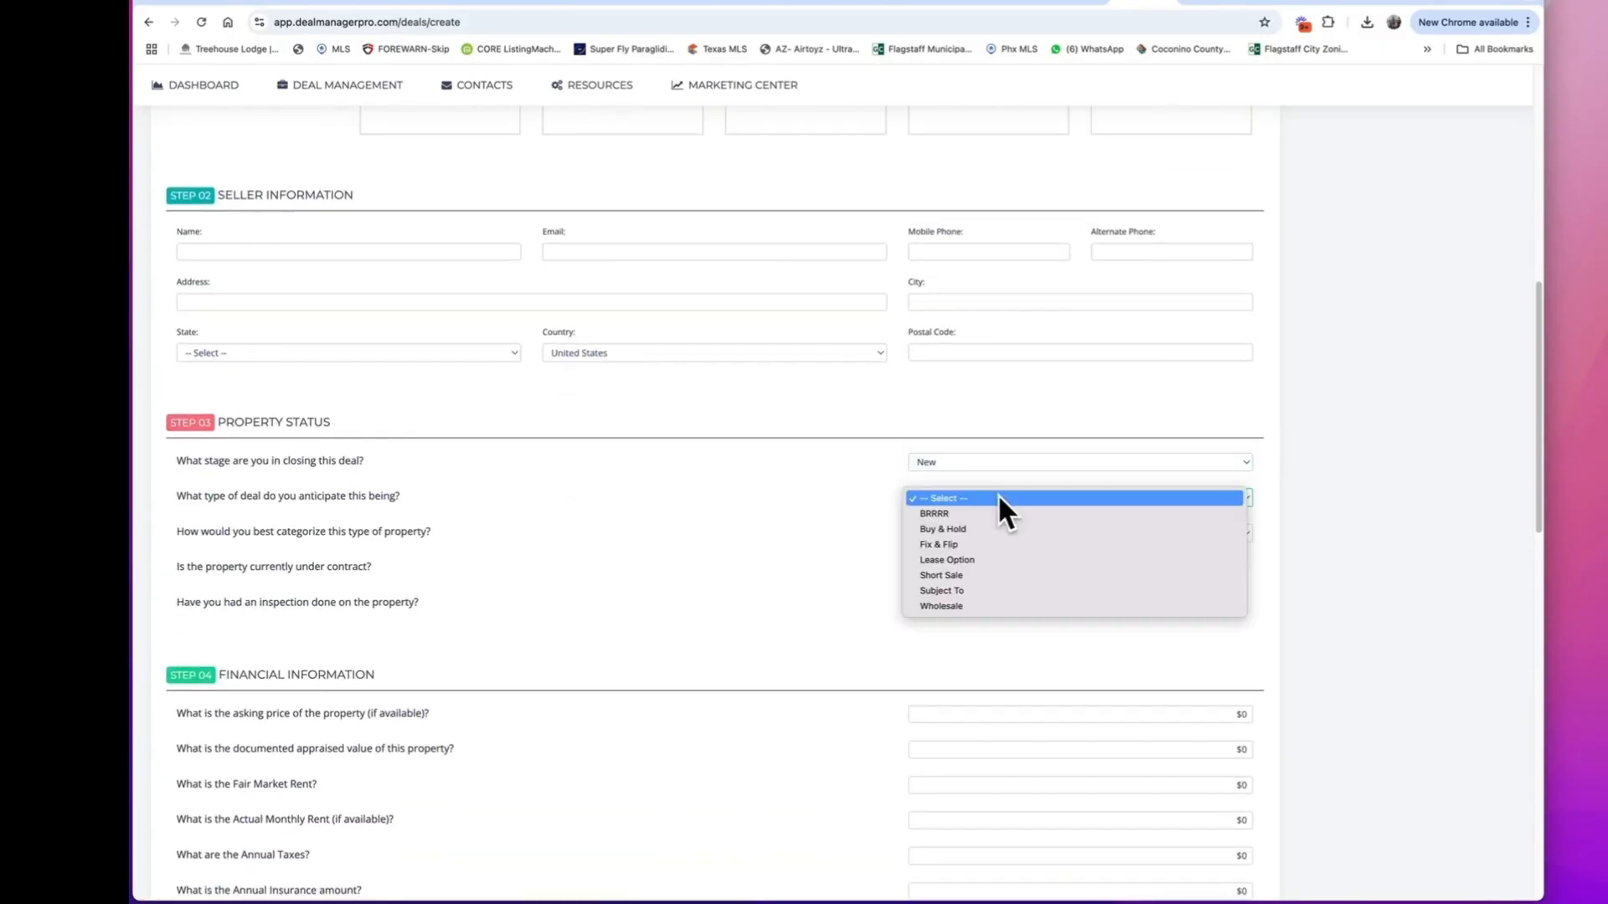
click(1010, 546)
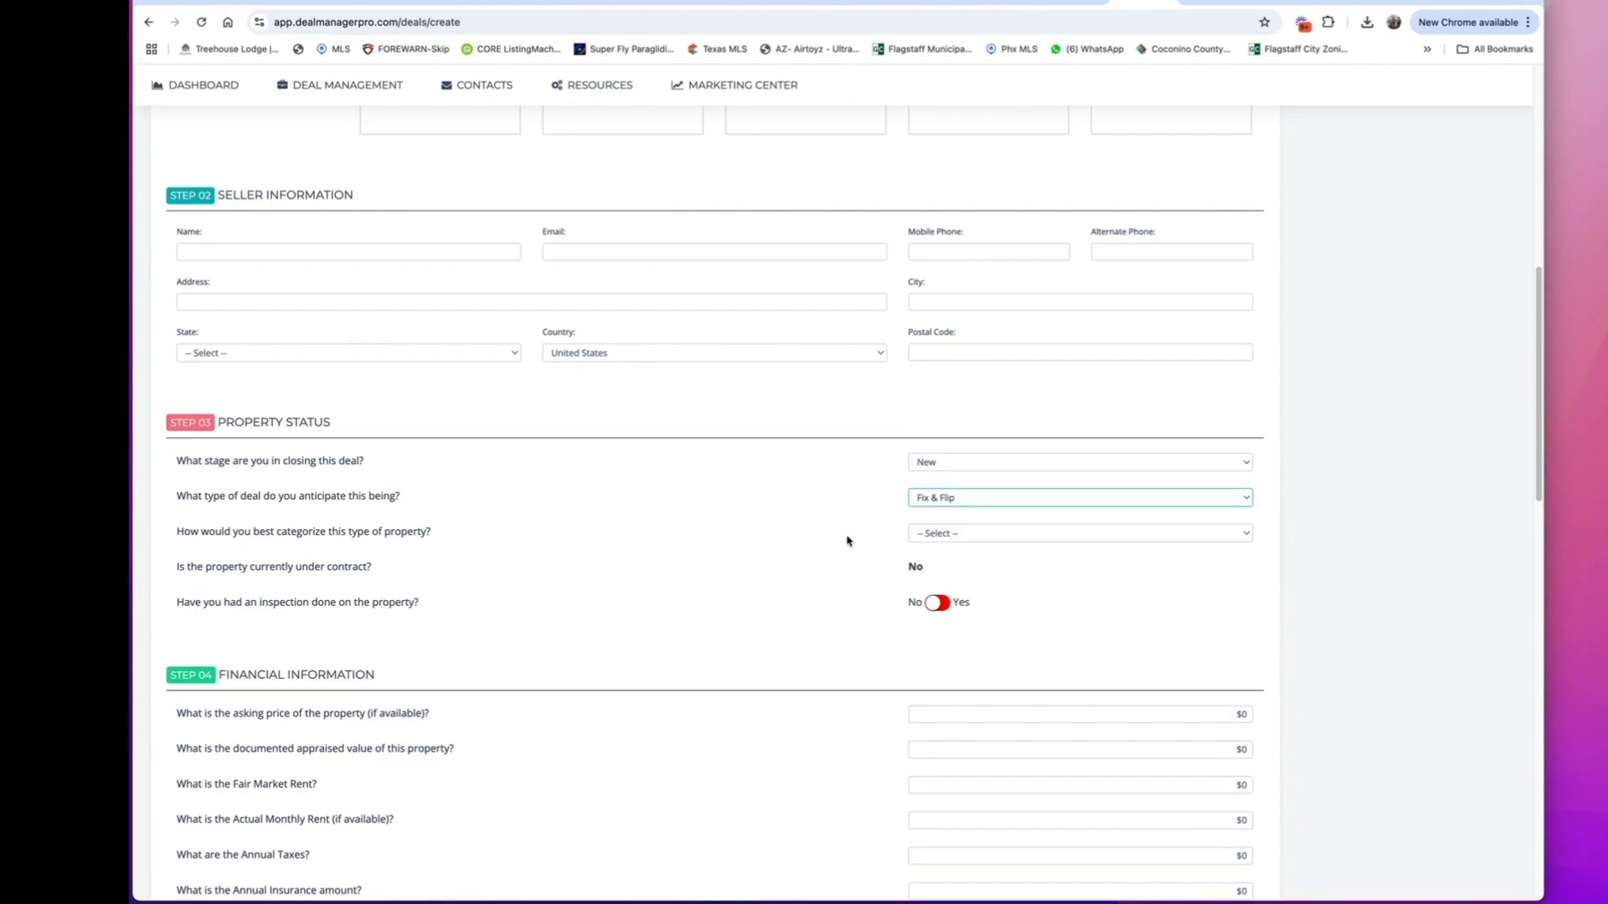
click(958, 539)
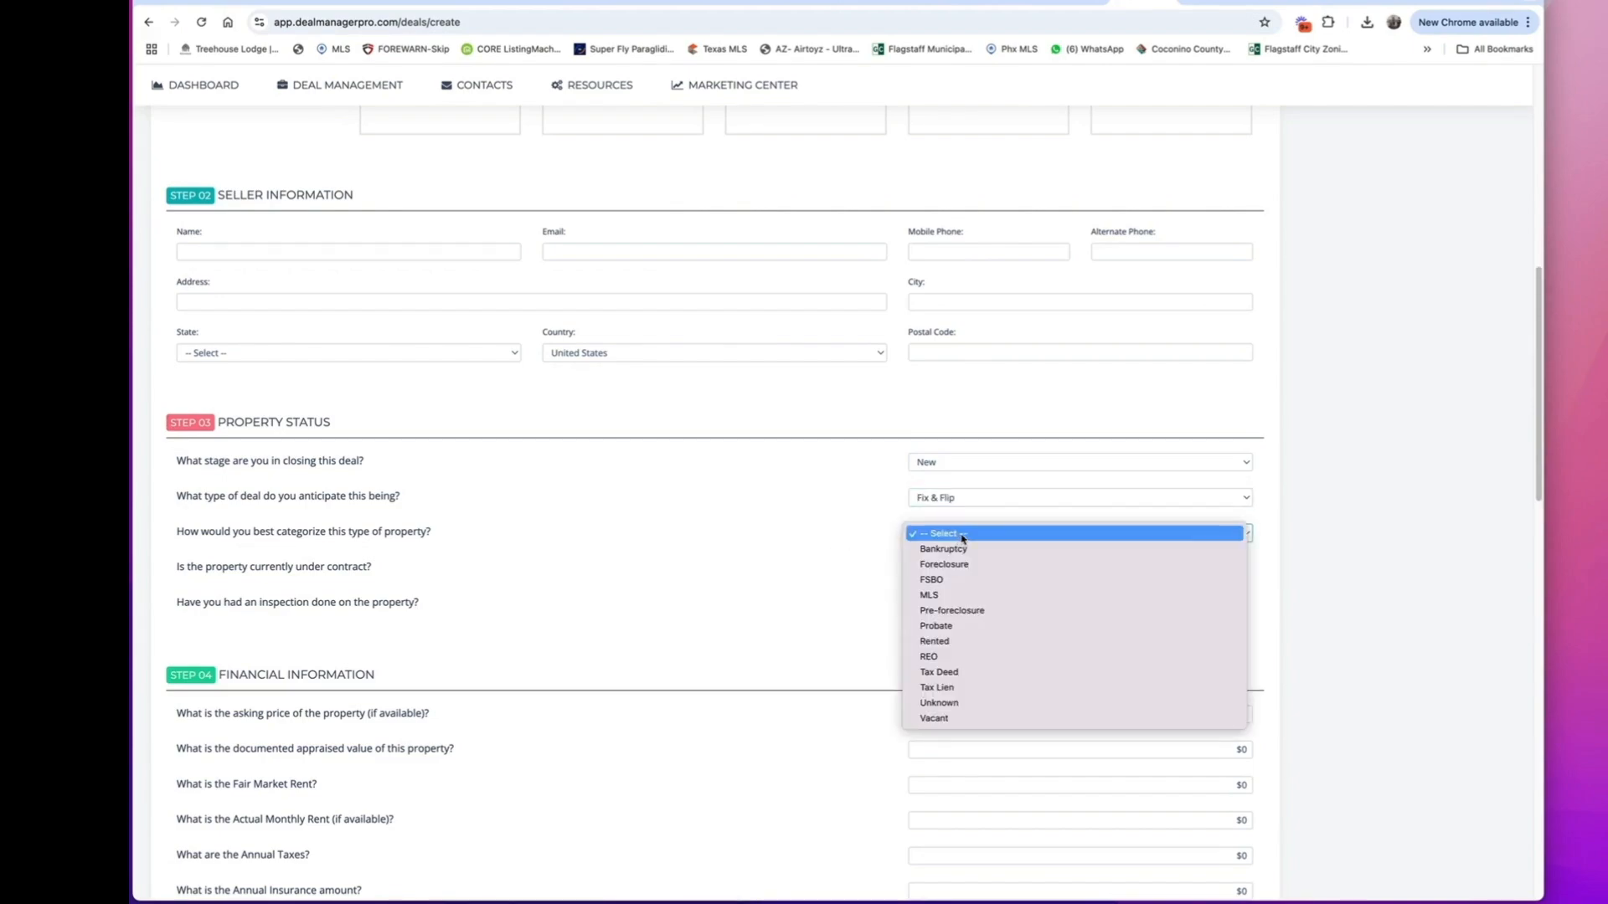
click(990, 720)
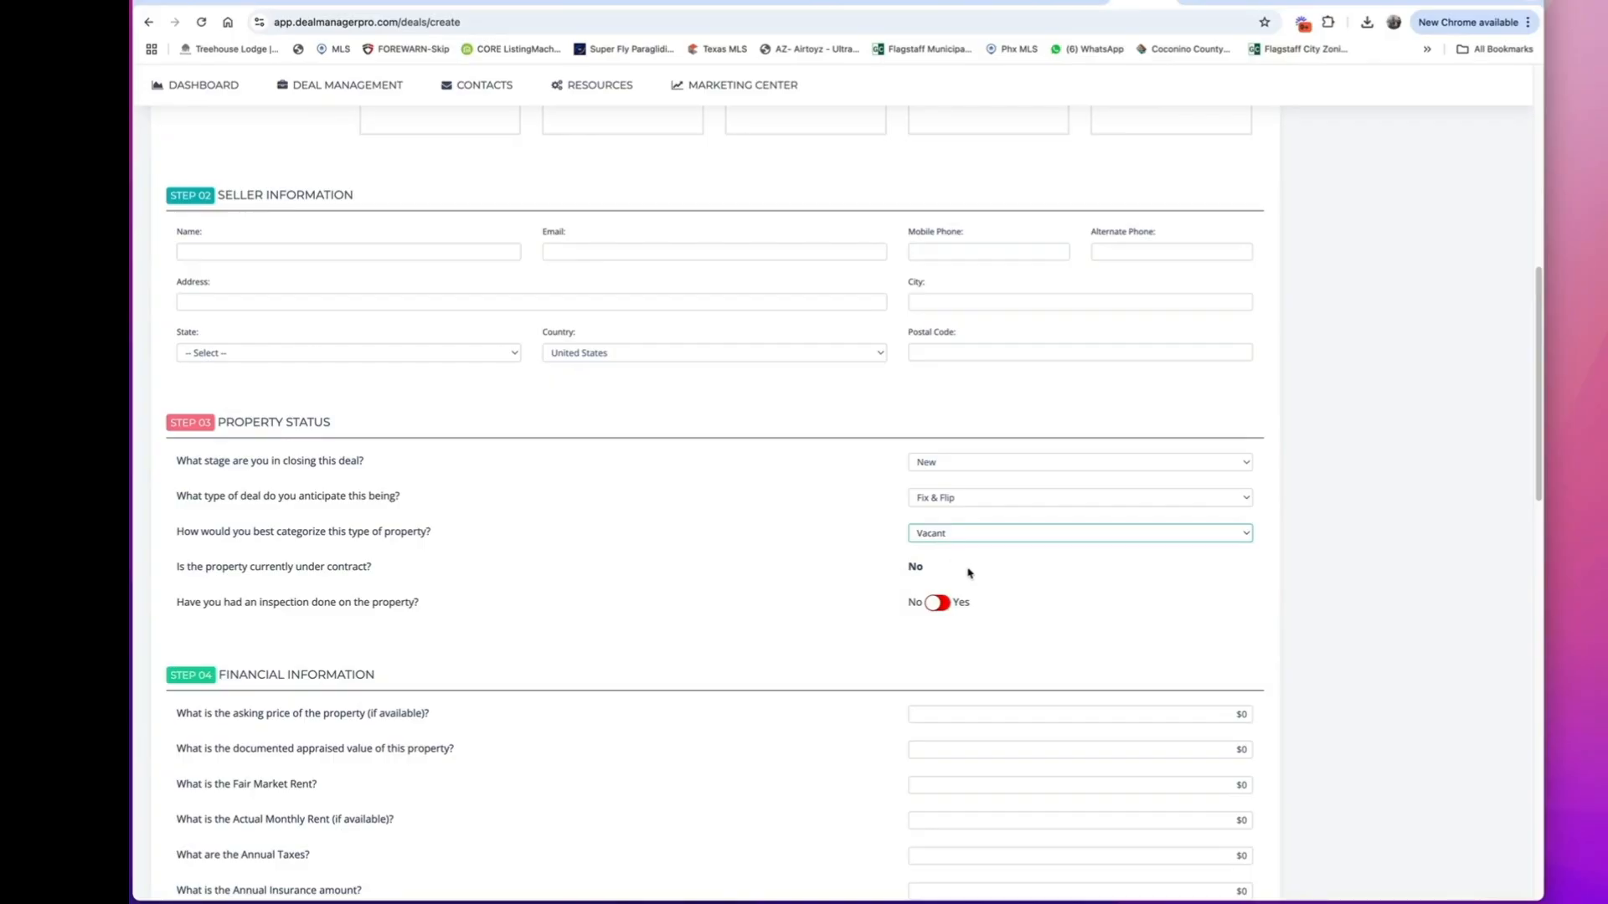
click(964, 462)
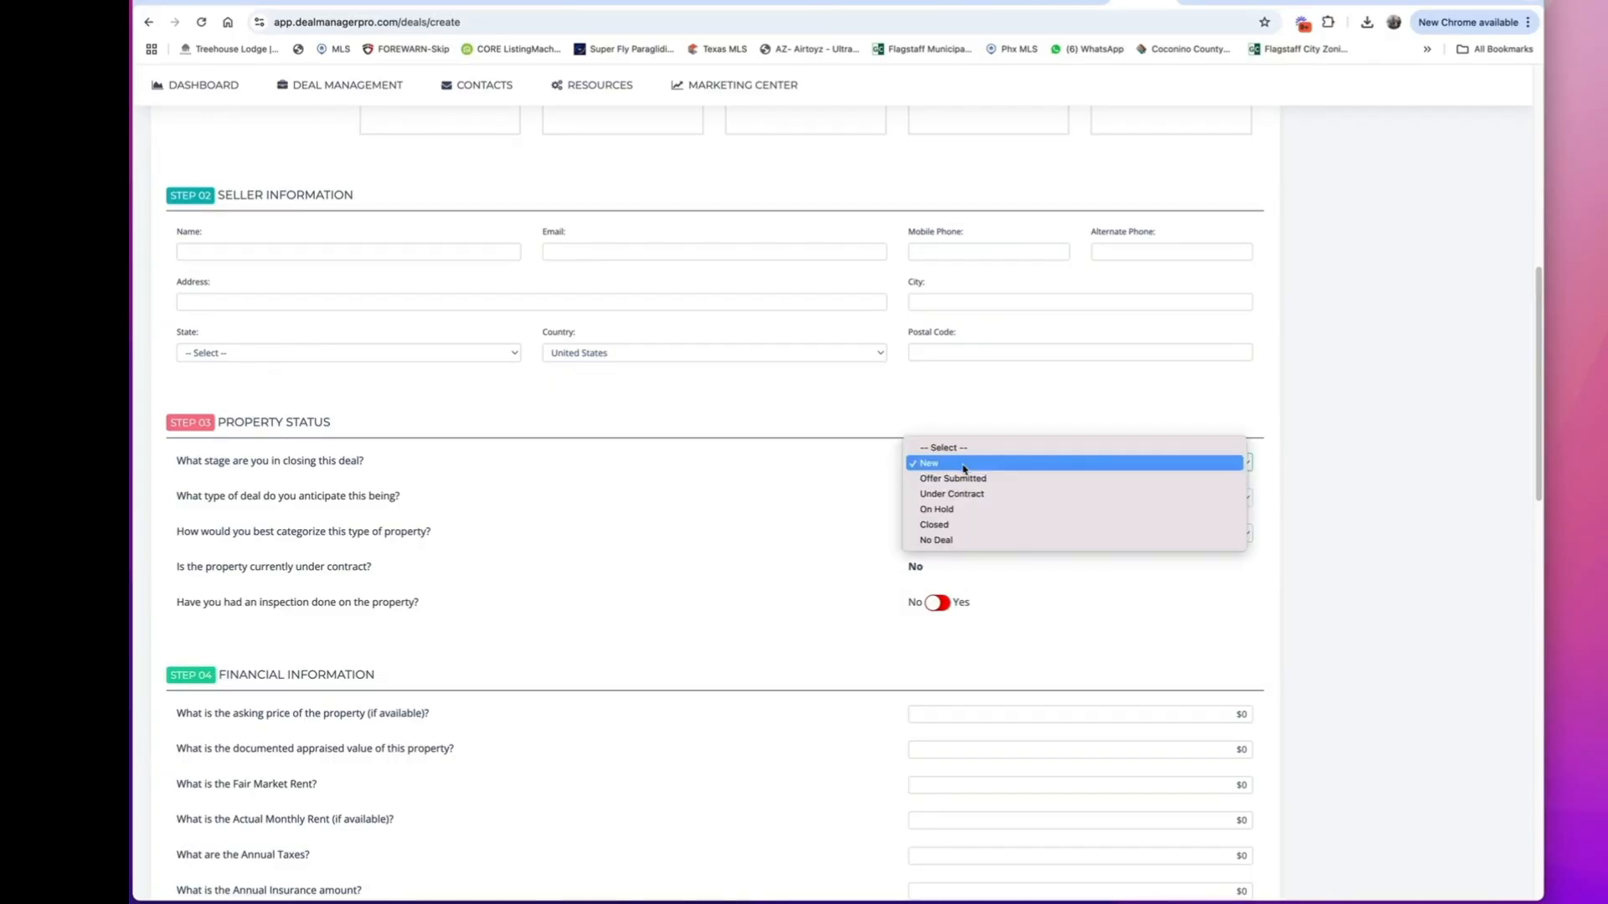
click(893, 561)
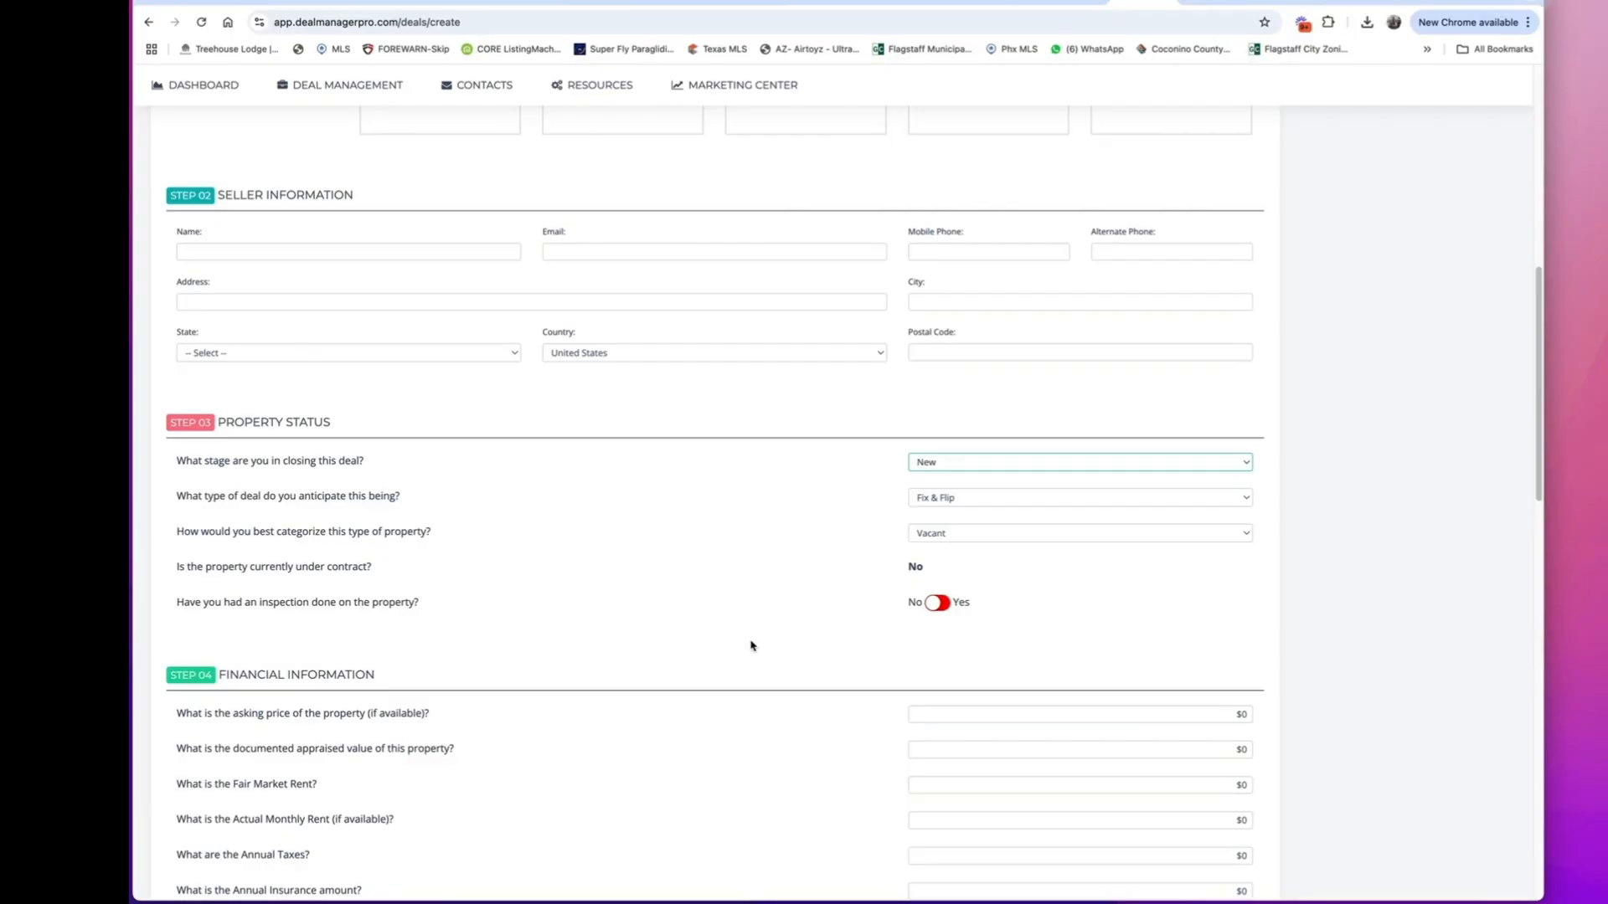
Enter $155,000 as both the asking price and the documented appraised value of the property.
scroll(751, 646, down, 2)
click(1245, 583)
text(15,500)
click(1244, 617)
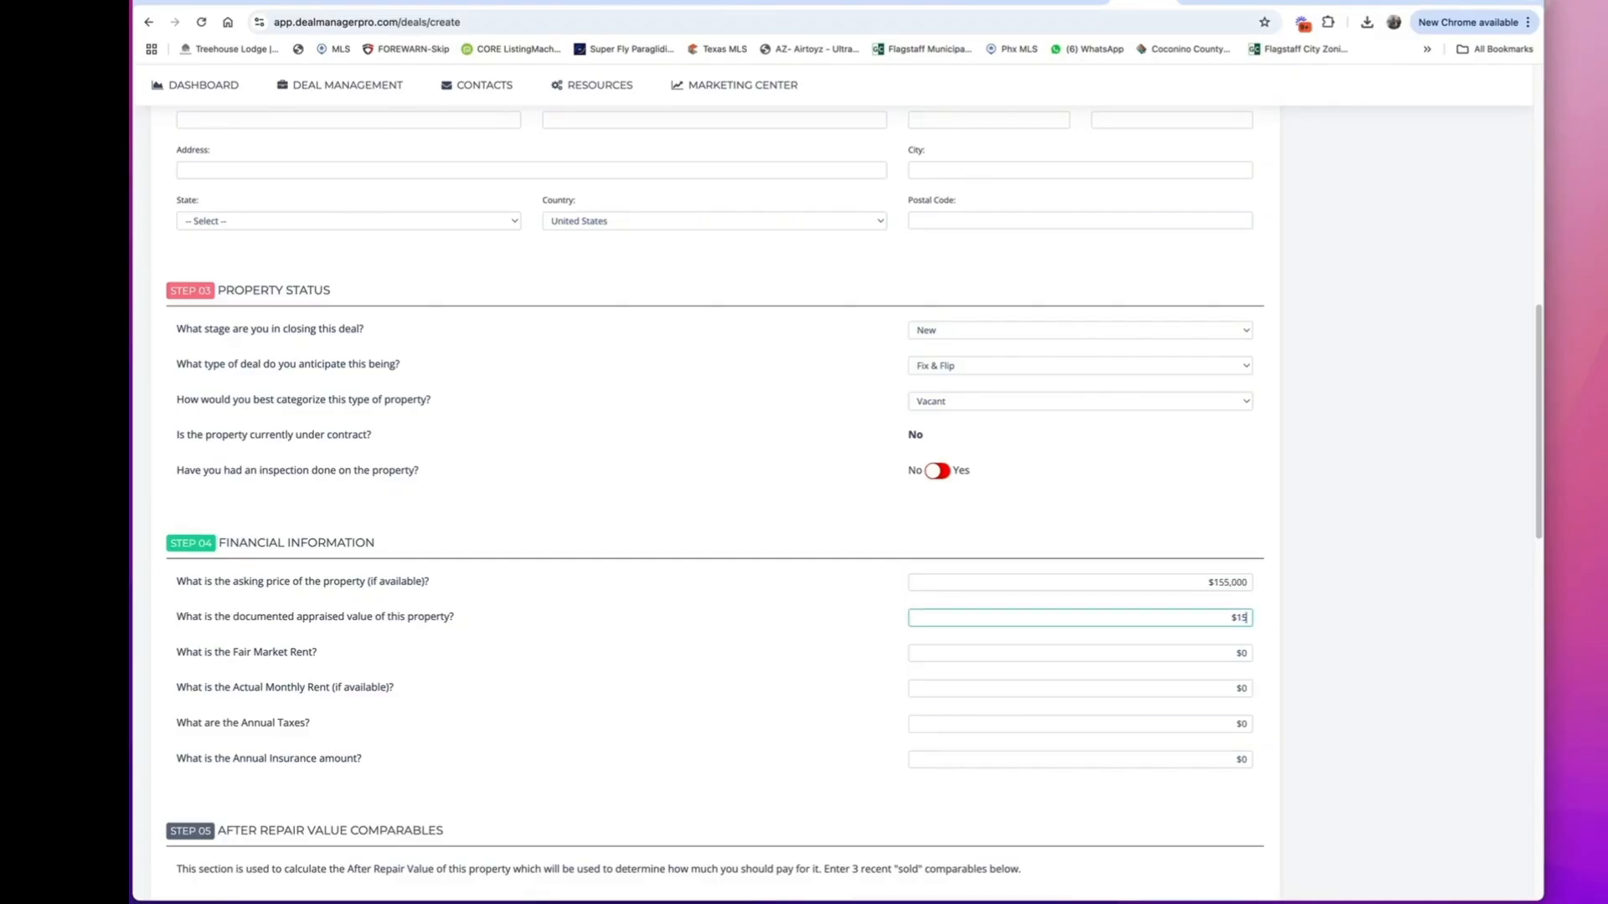
Set both the fair market rent and the actual monthly rent to $1,850.
click(1245, 651)
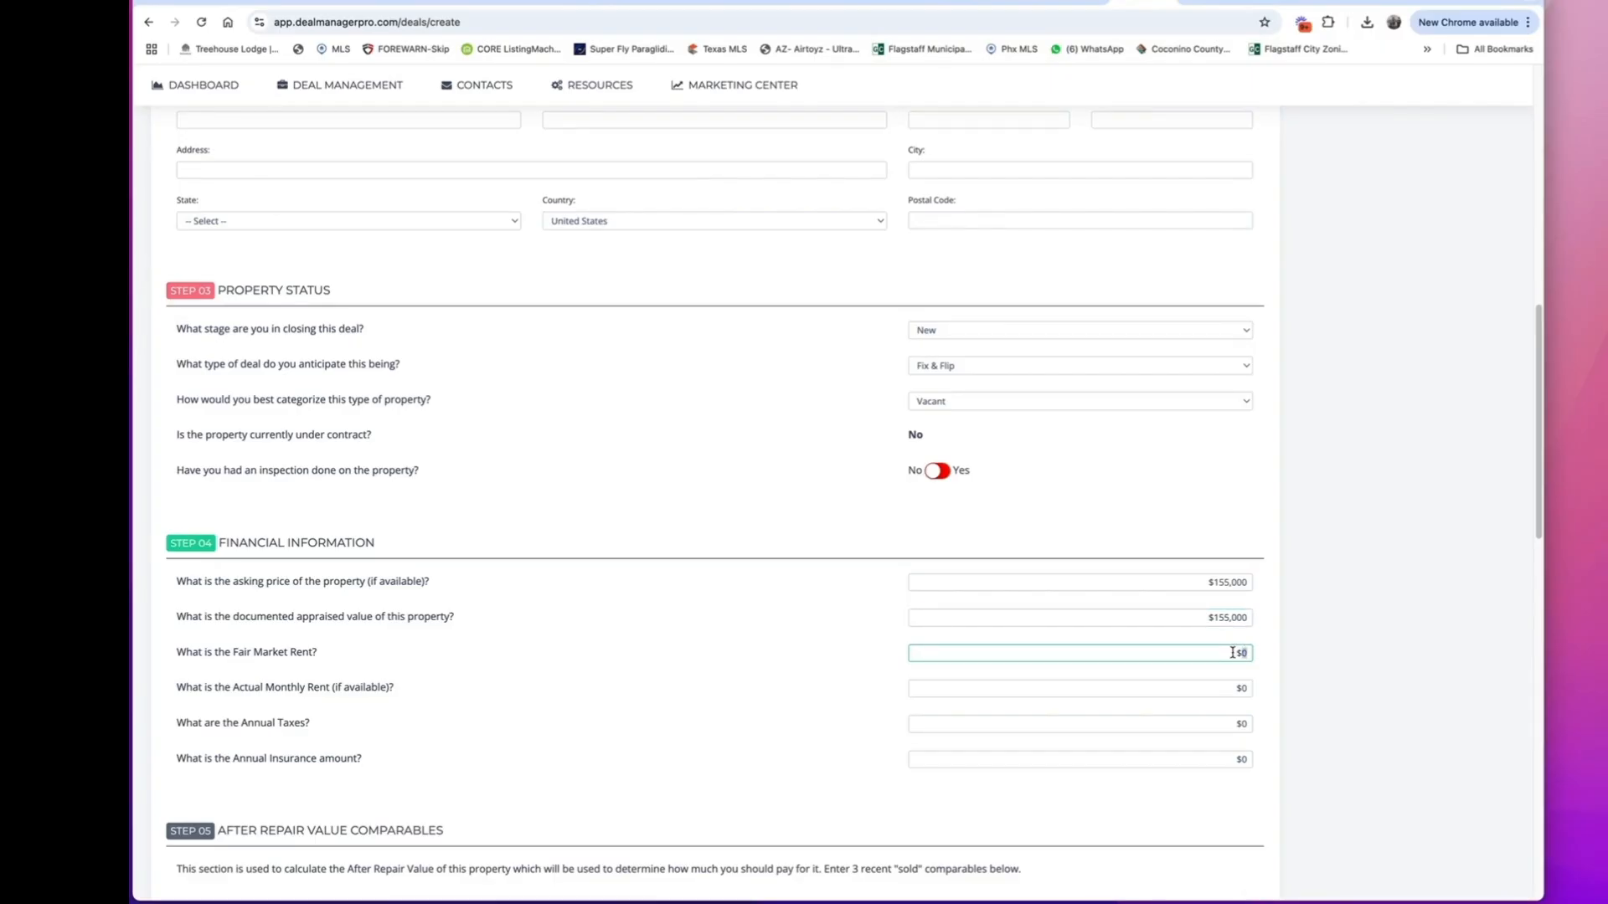
scroll(815, 690, down, 20)
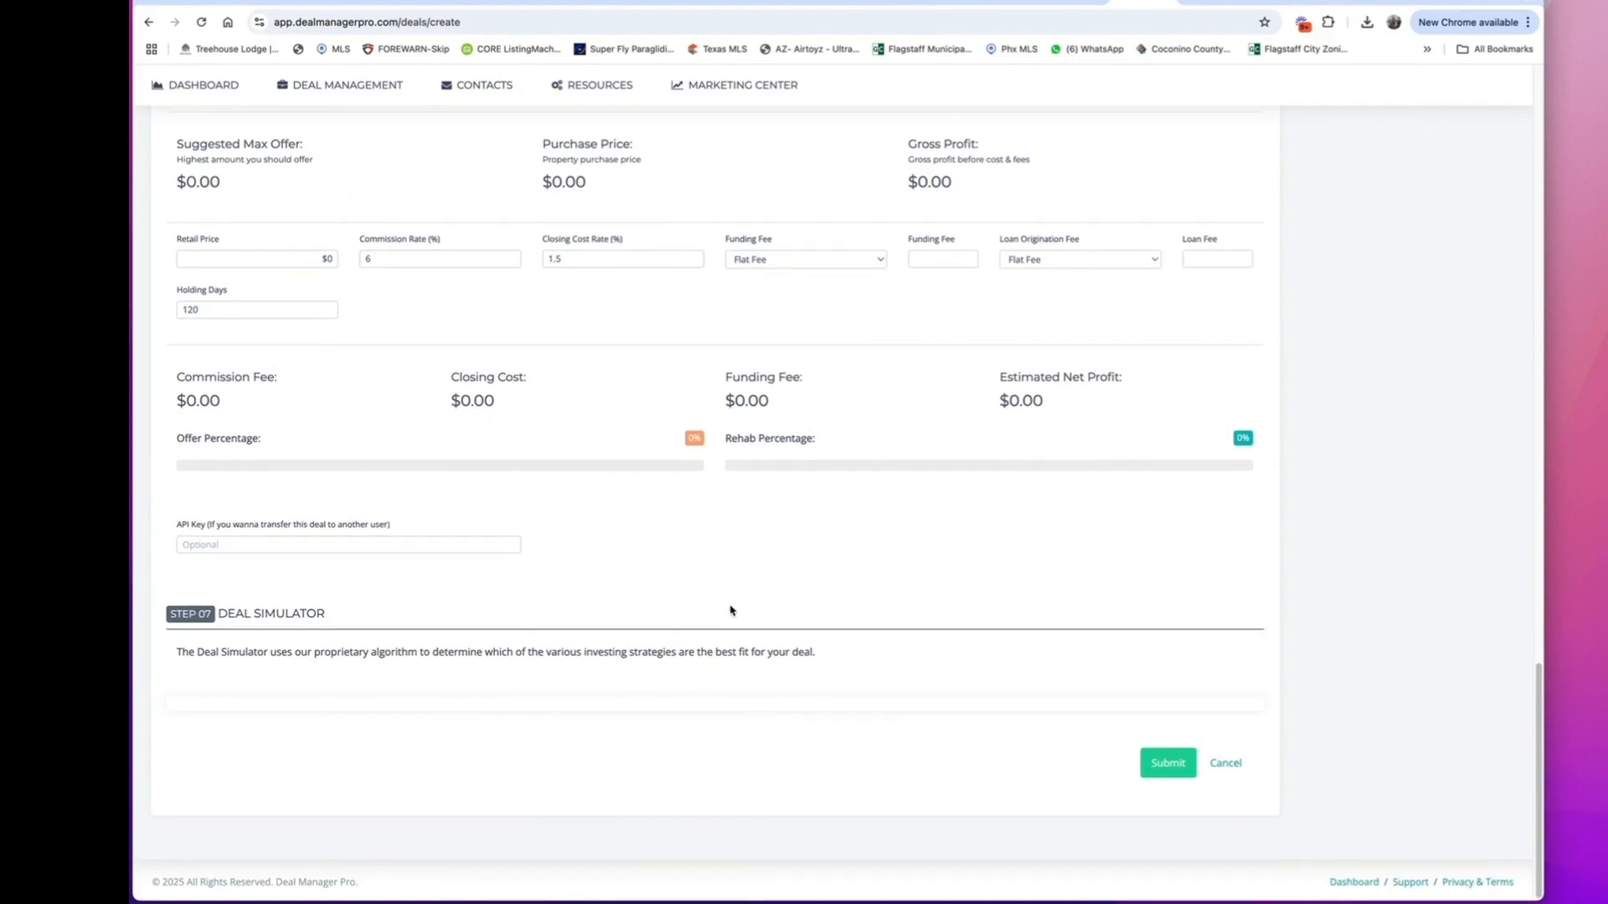
scroll(731, 611, up, 12)
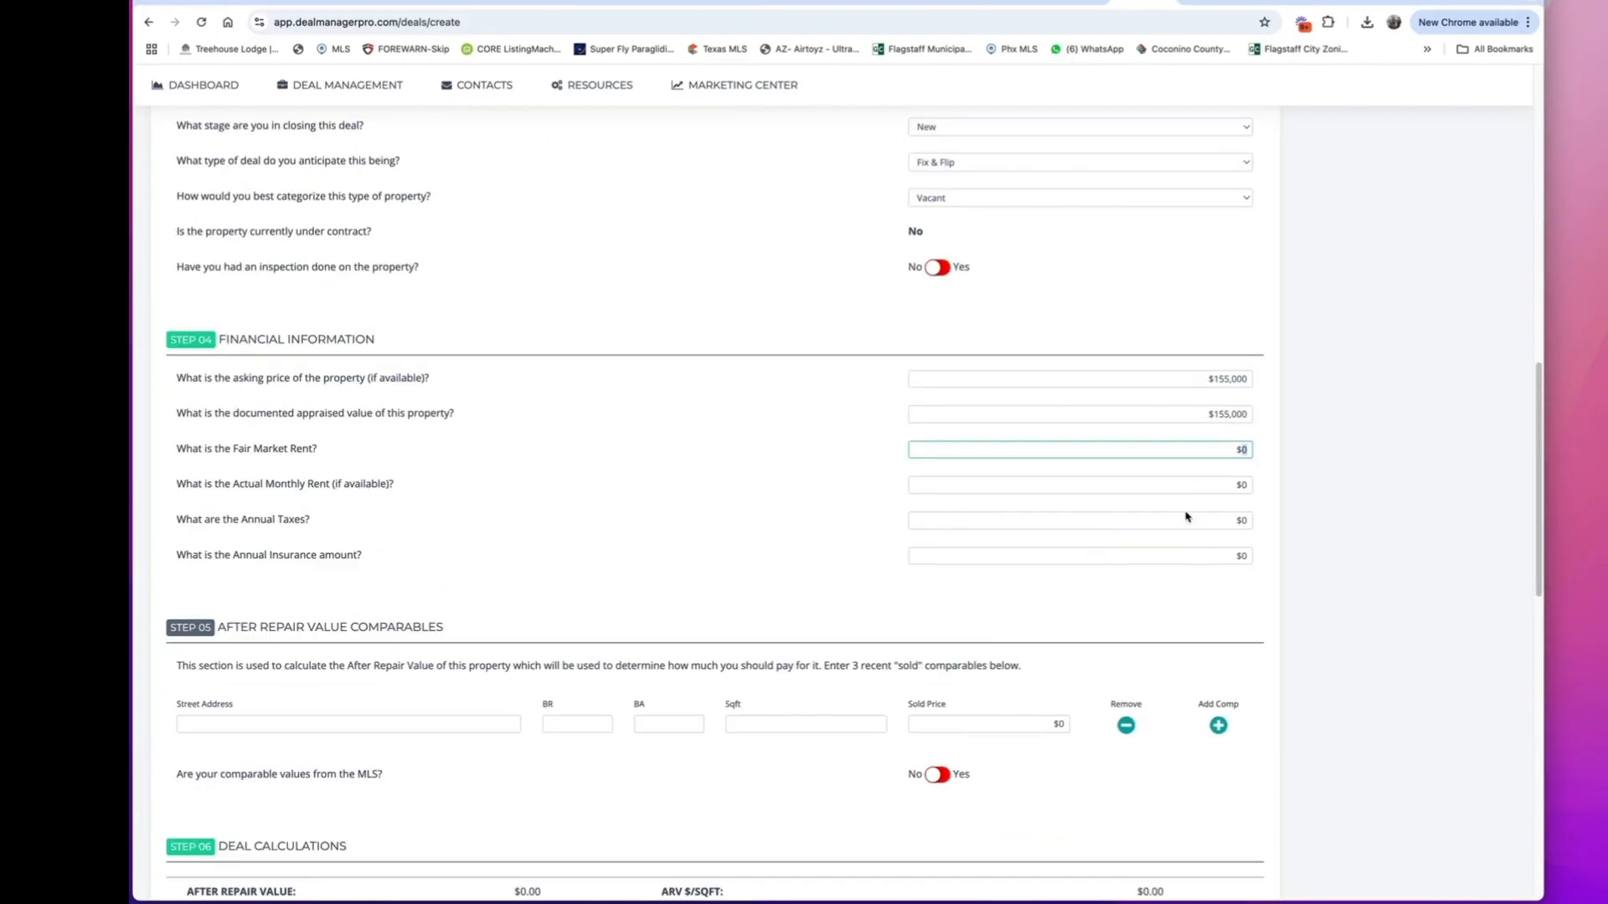
text(1850)
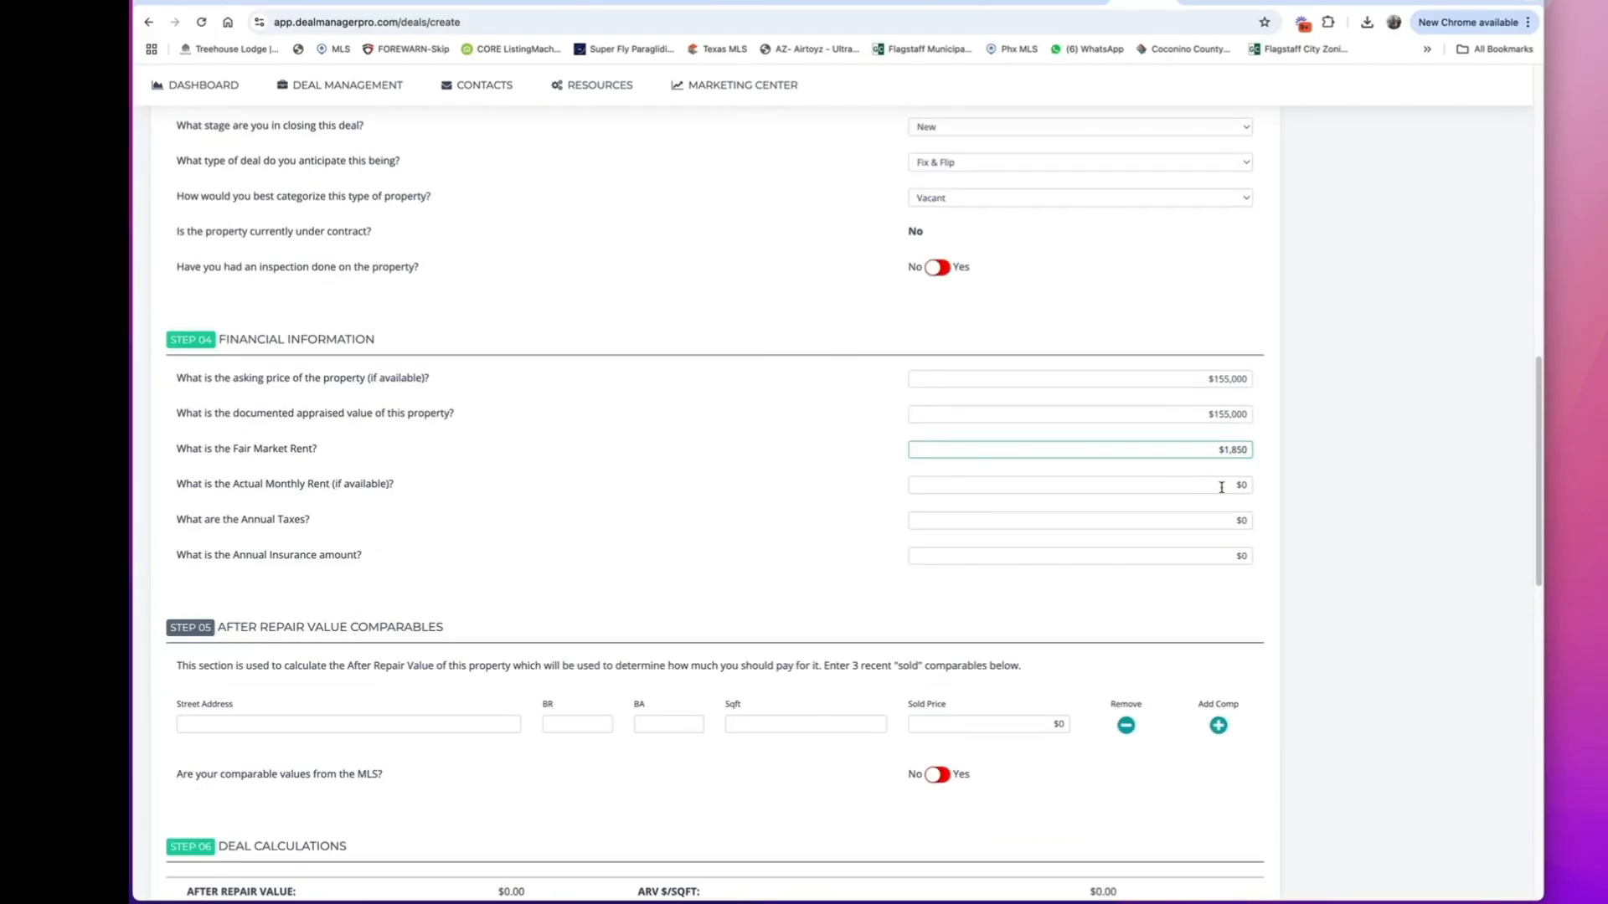
click(1222, 486)
text(1,850)
Set the annual taxes to $780 and the annual insurance amount to $1,200.
click(1245, 521)
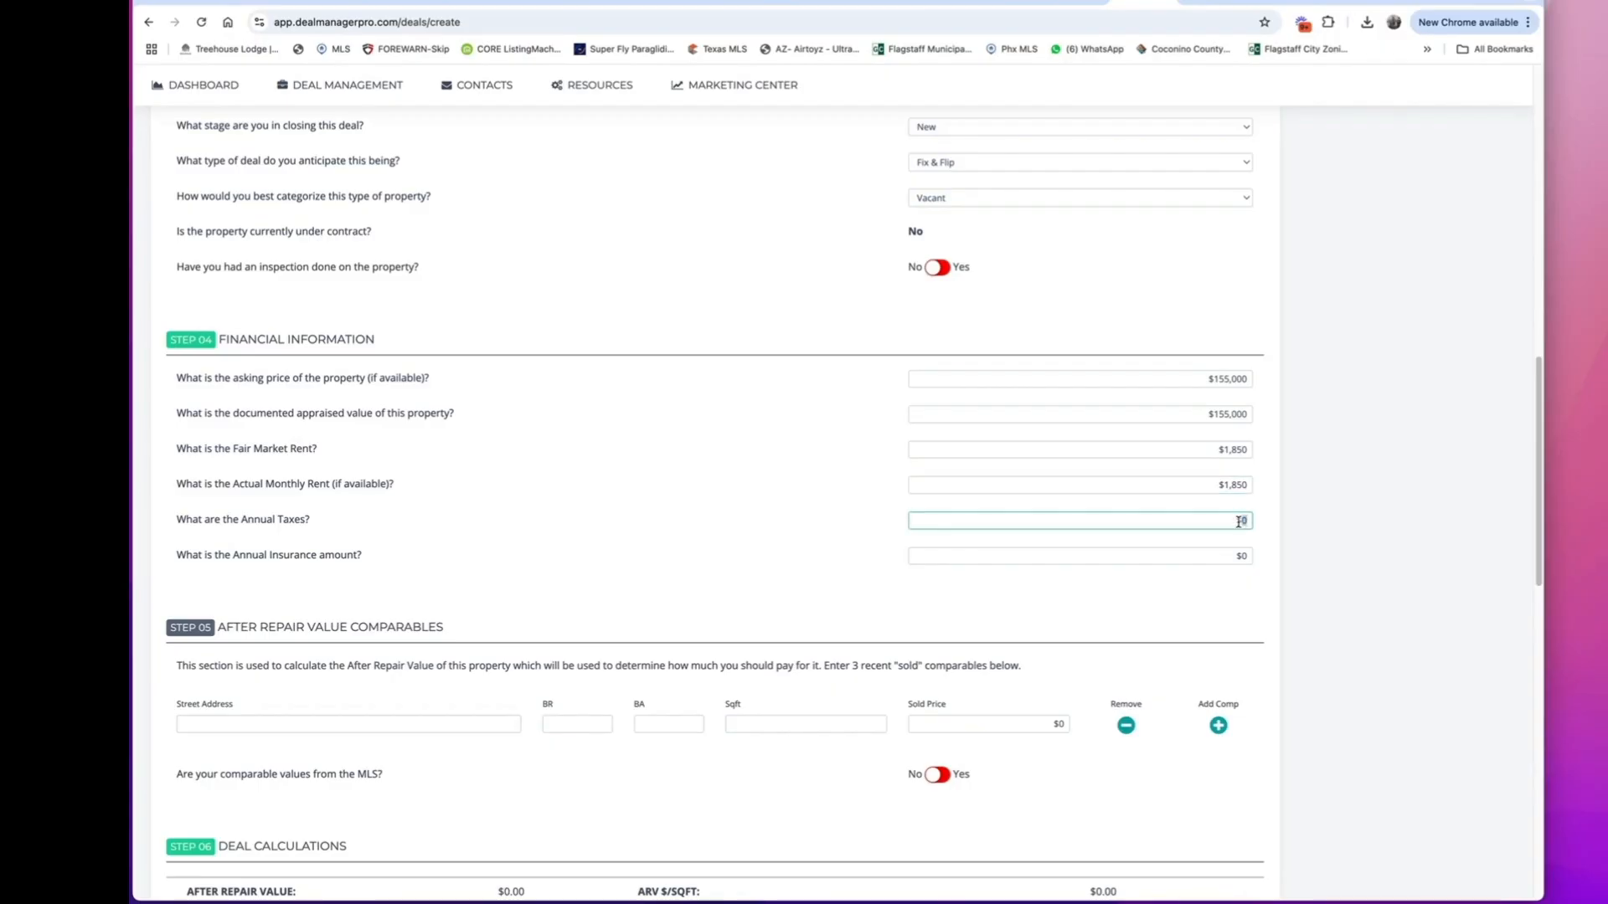
text(780)
click(1242, 554)
text(1,200)
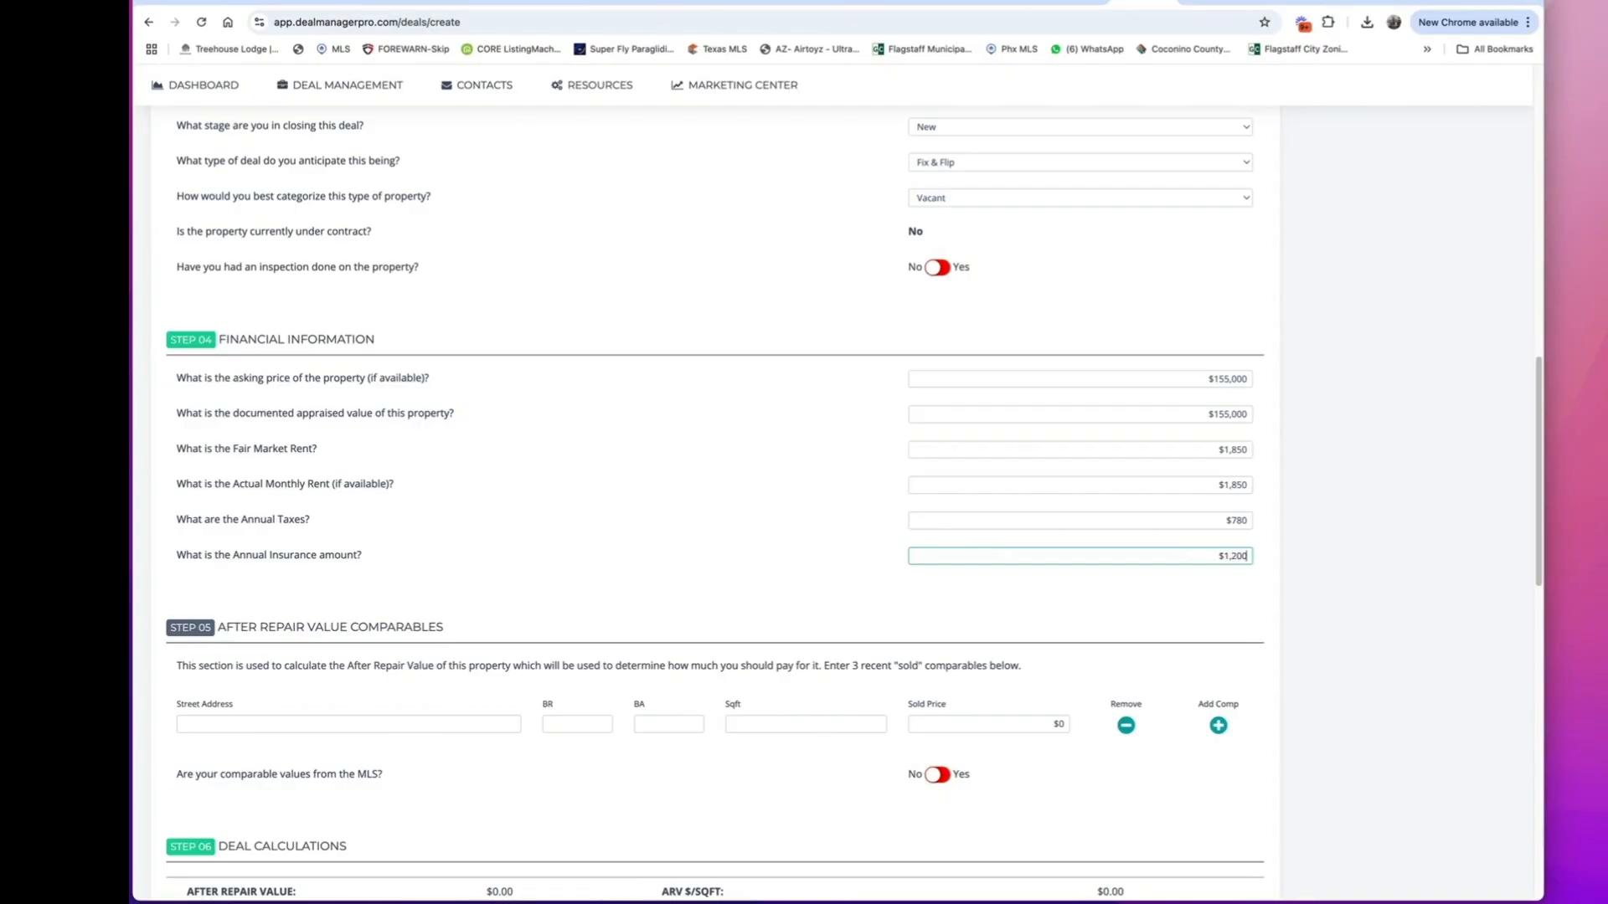
click(835, 537)
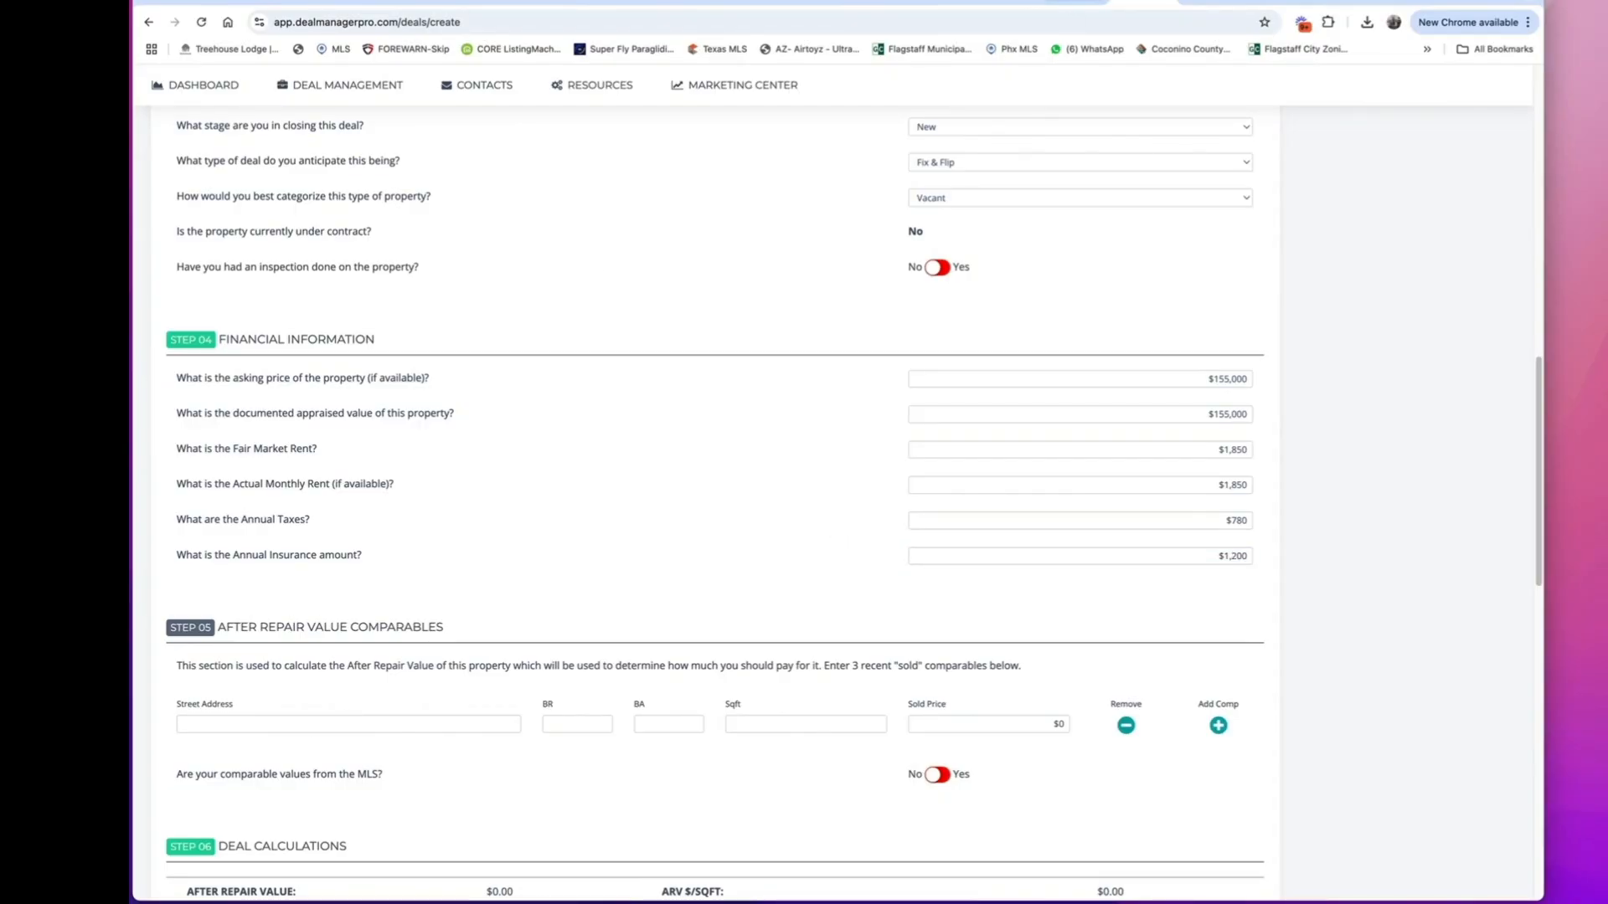
Switch to TitleToolbox, look up the deal property's address from the suggestions and open its Comparable View.
click(1211, 2)
click(885, 90)
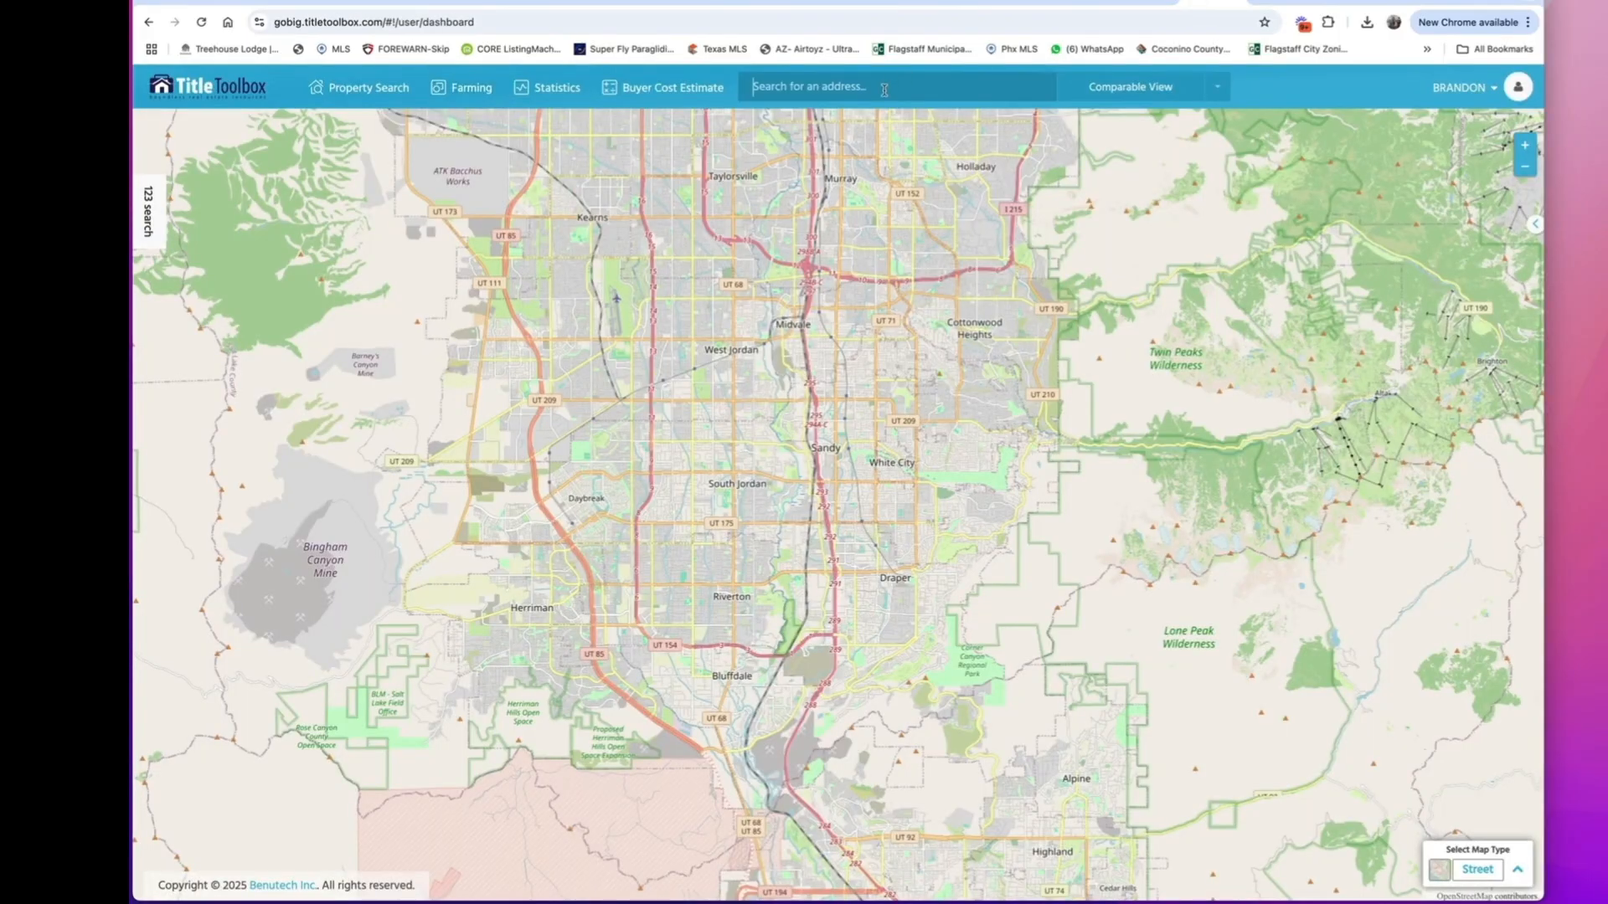
text(2455)
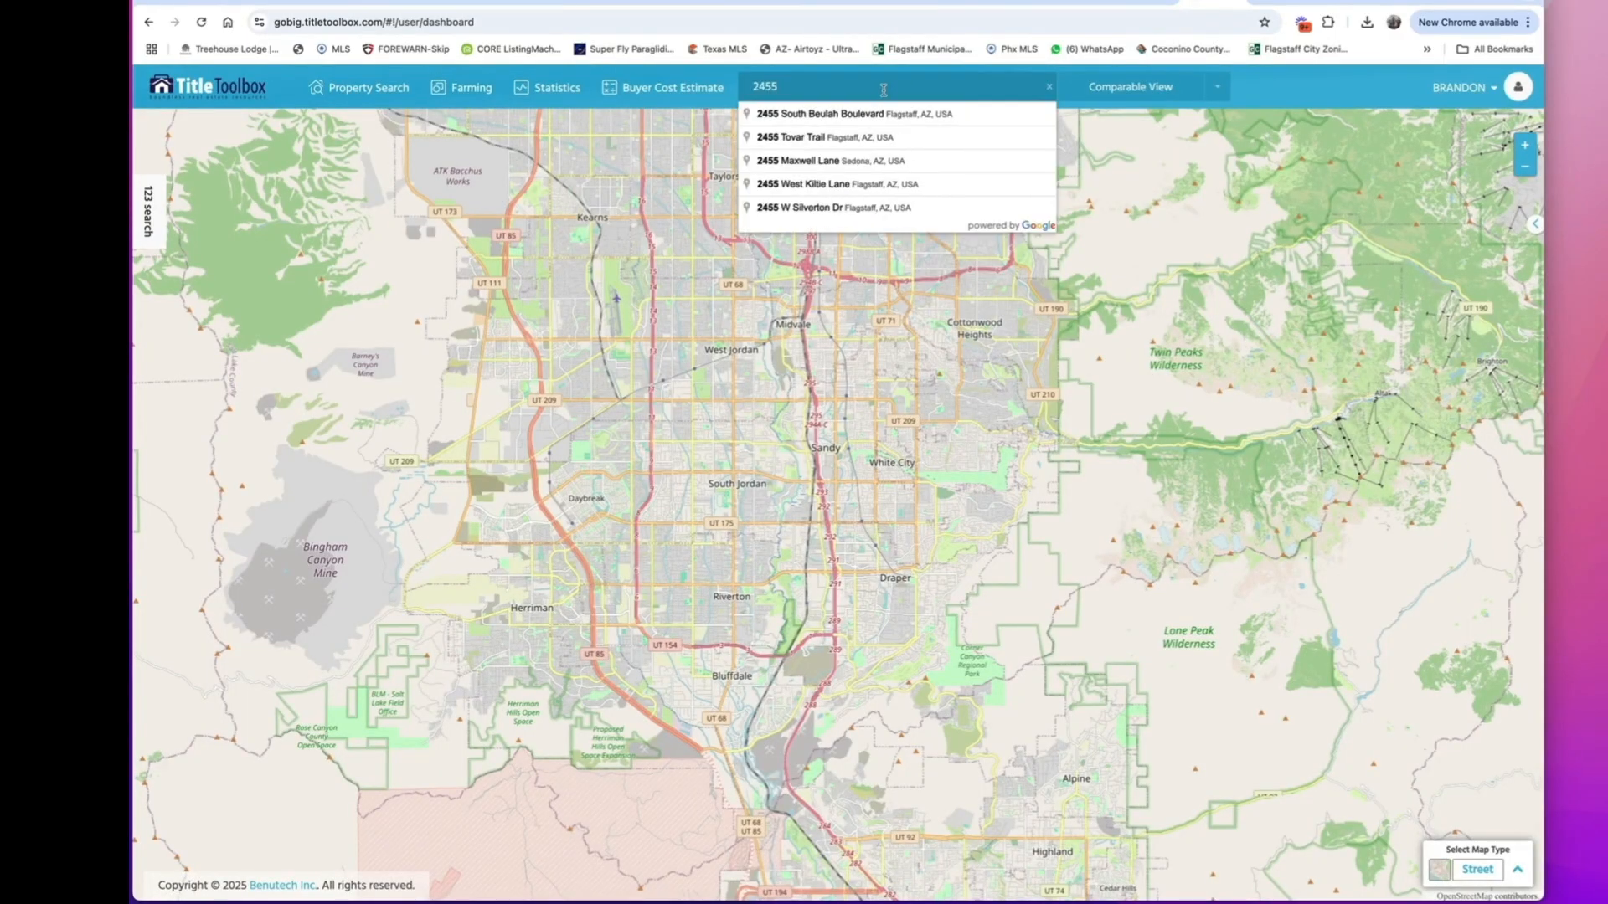
click(796, 141)
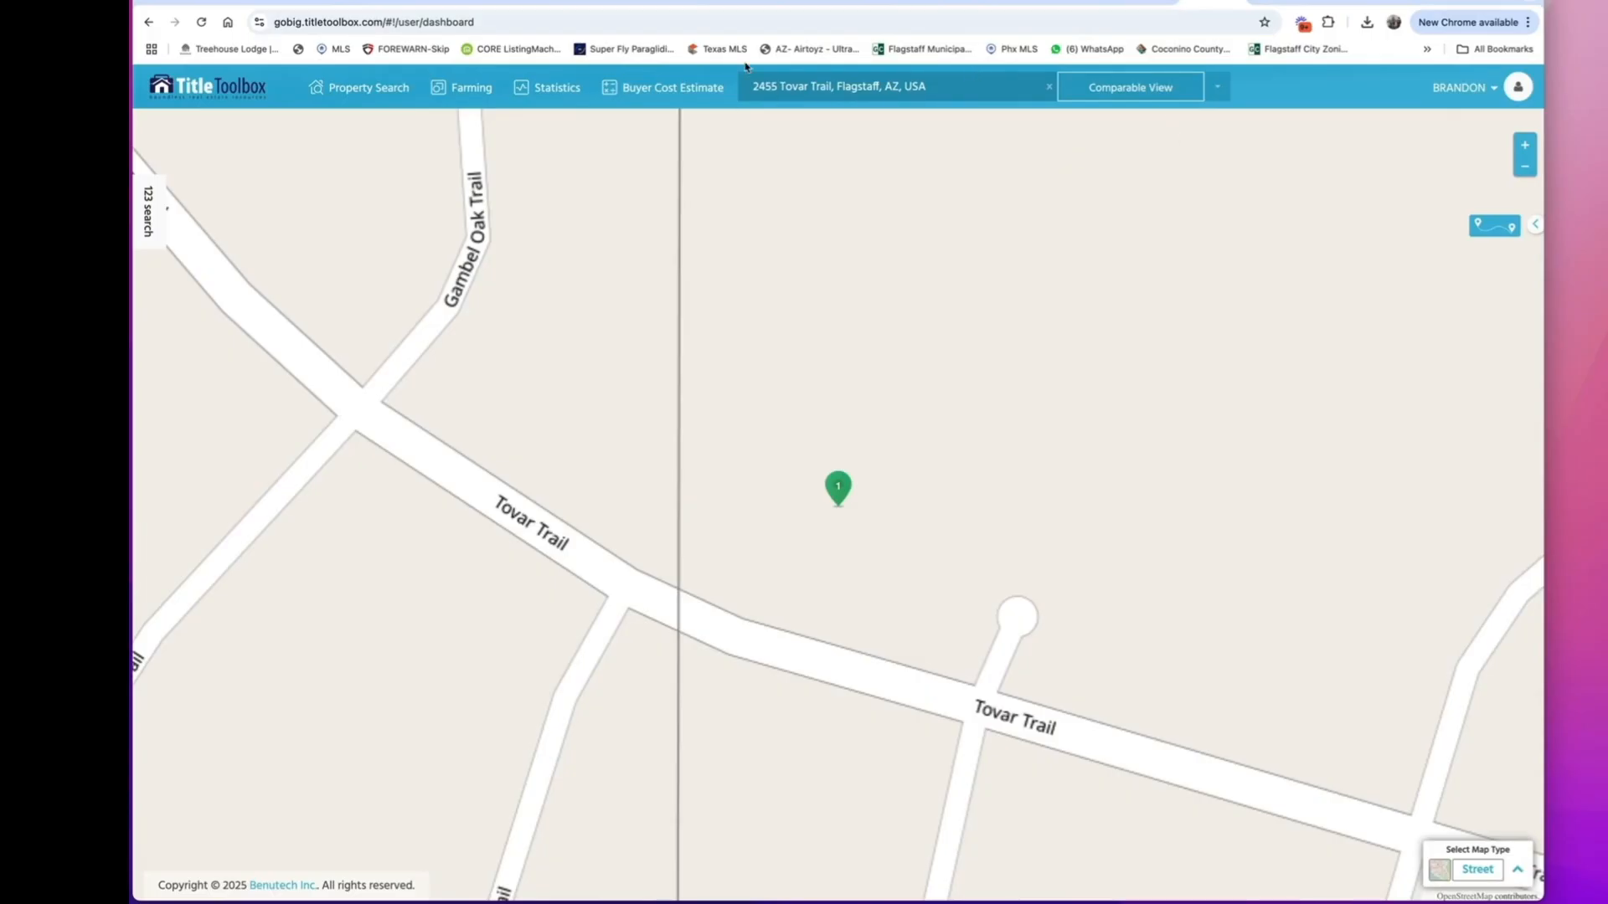
click(1219, 90)
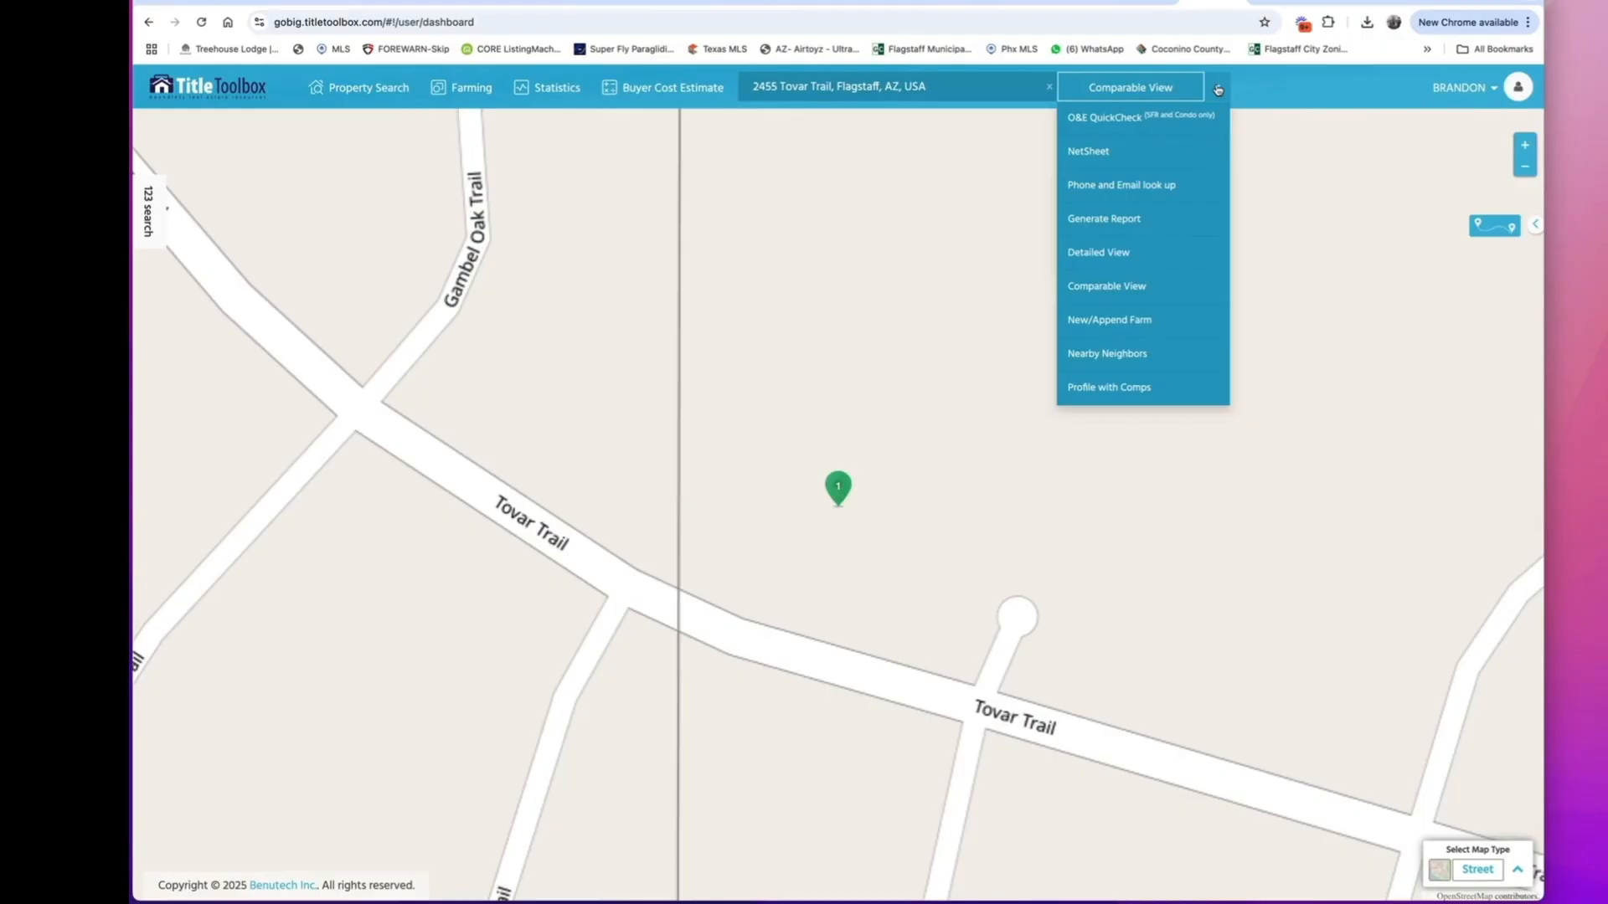
click(1142, 87)
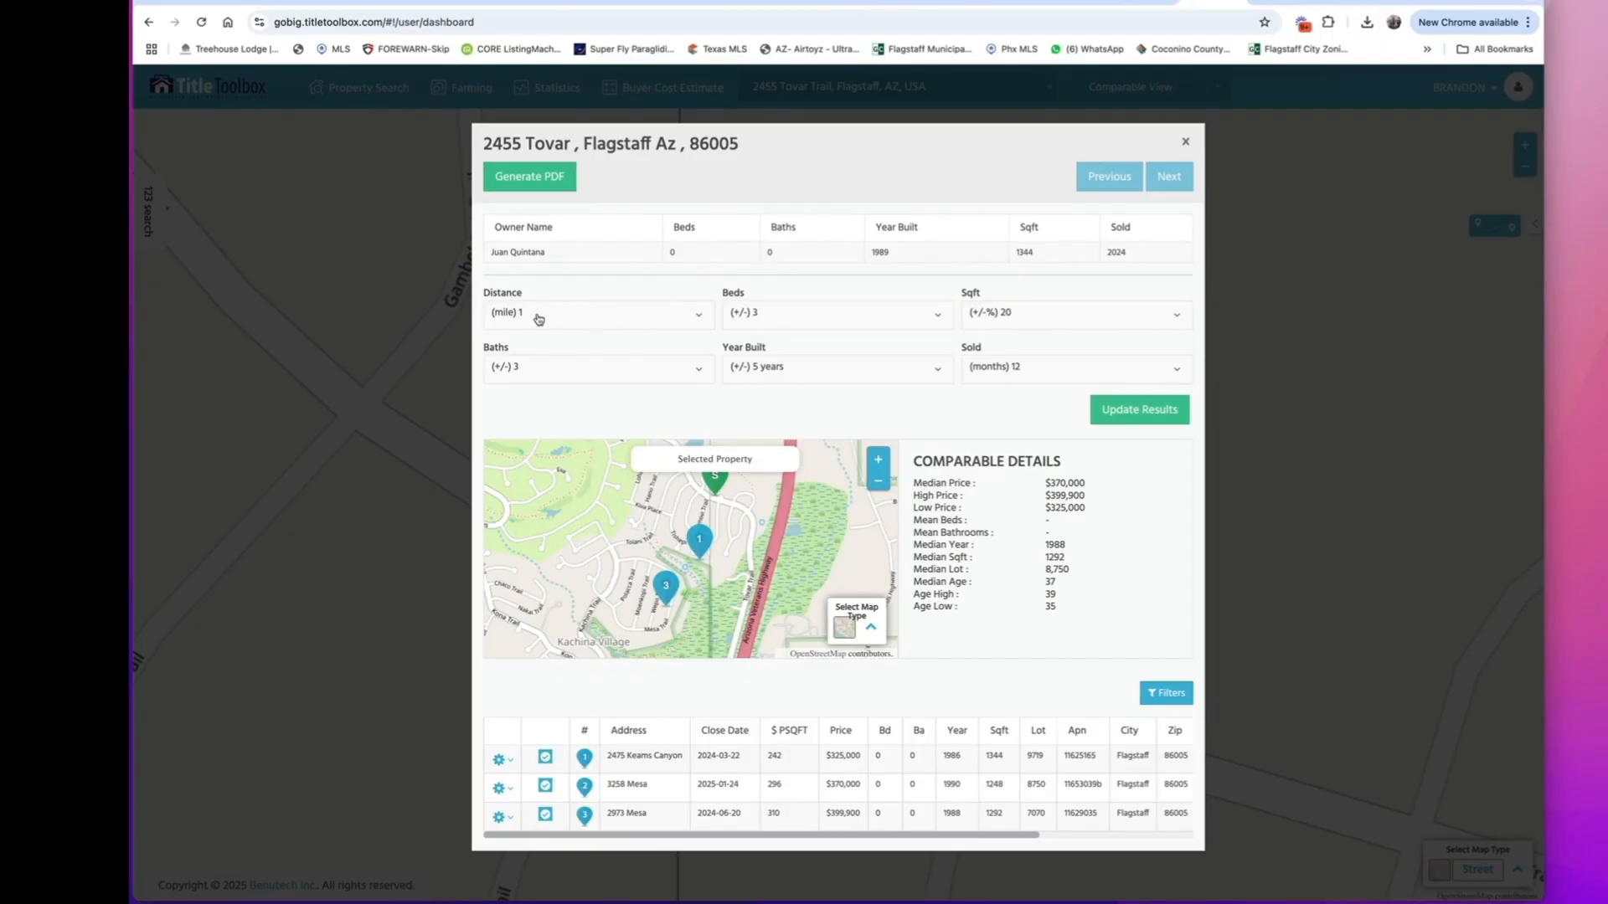
Widen the comparables' year-built range to +/- 10 years, keep the sold period at 12 months, and update the results.
click(769, 326)
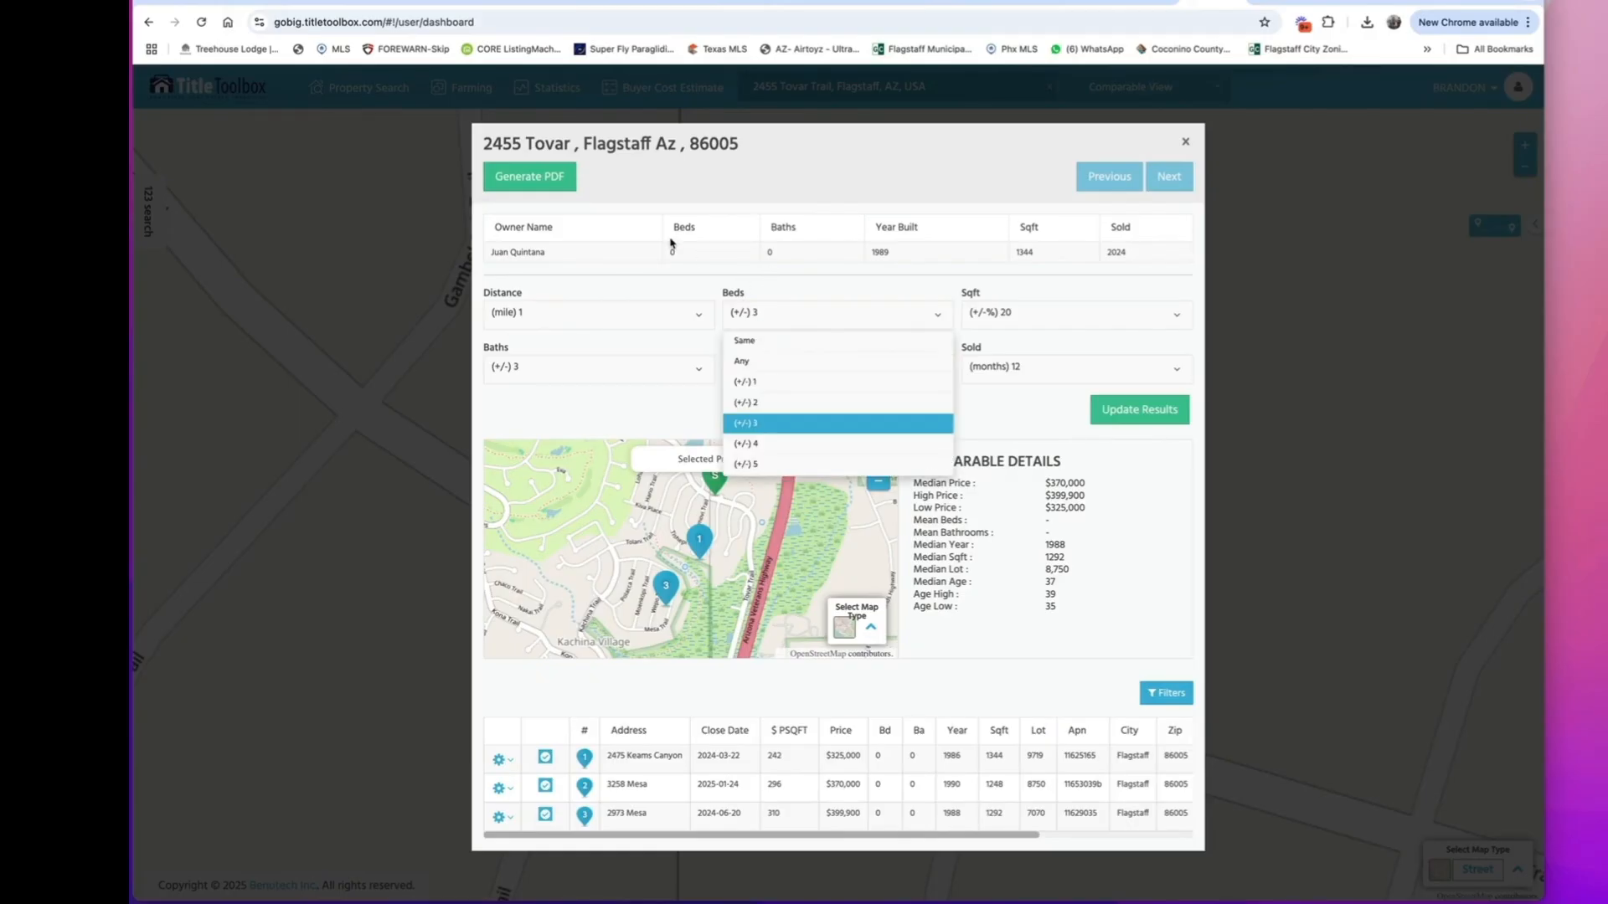
click(780, 294)
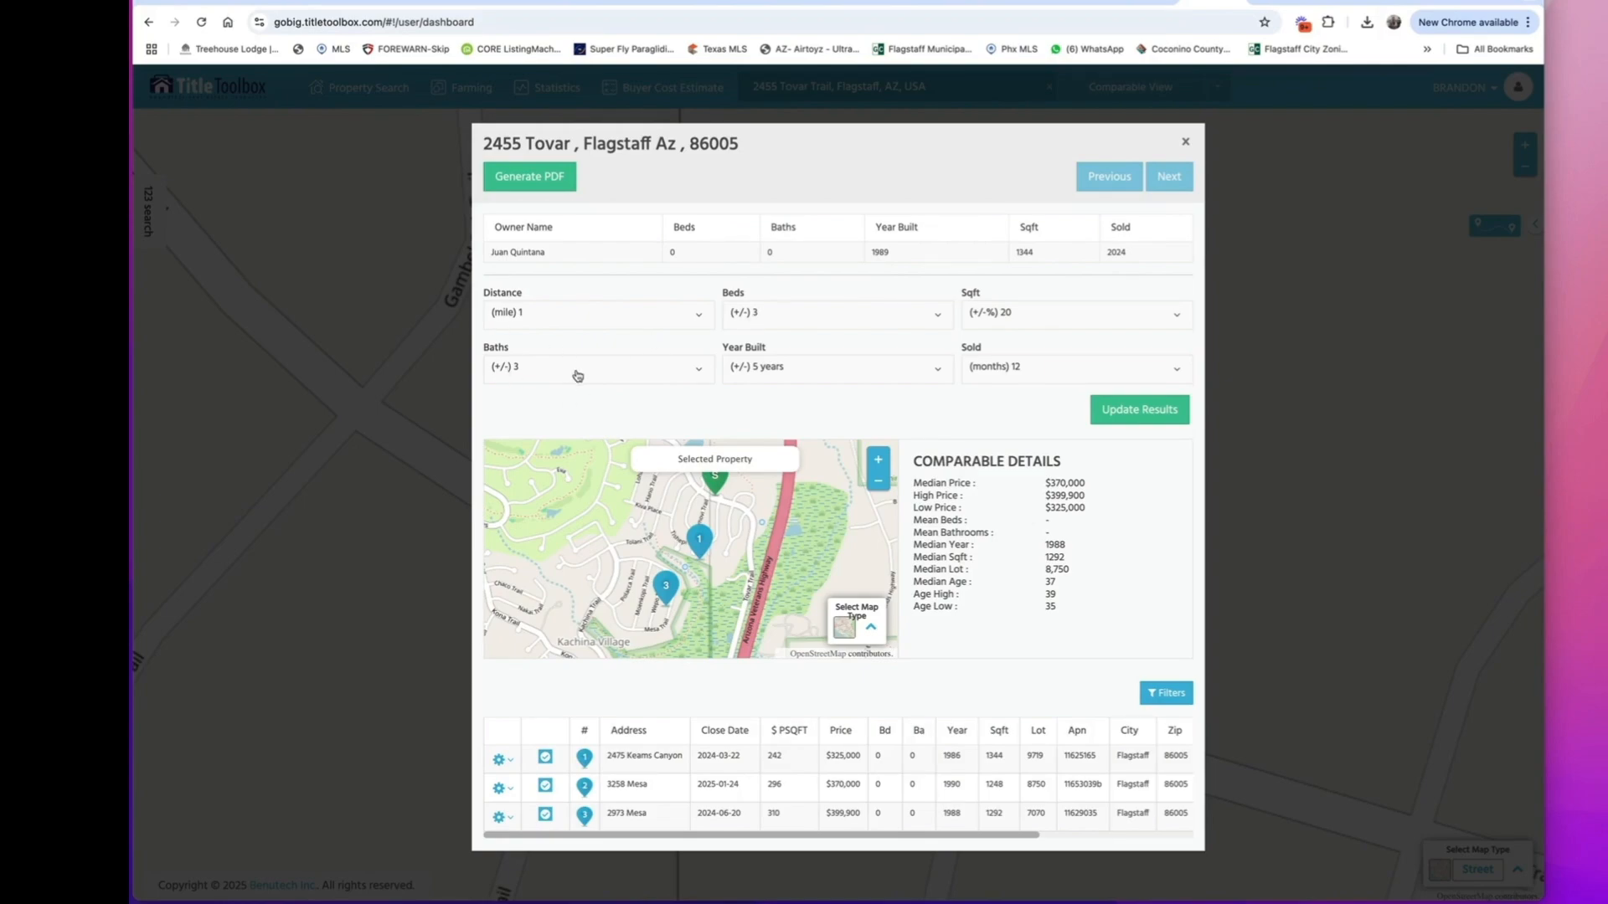
click(810, 376)
click(1037, 376)
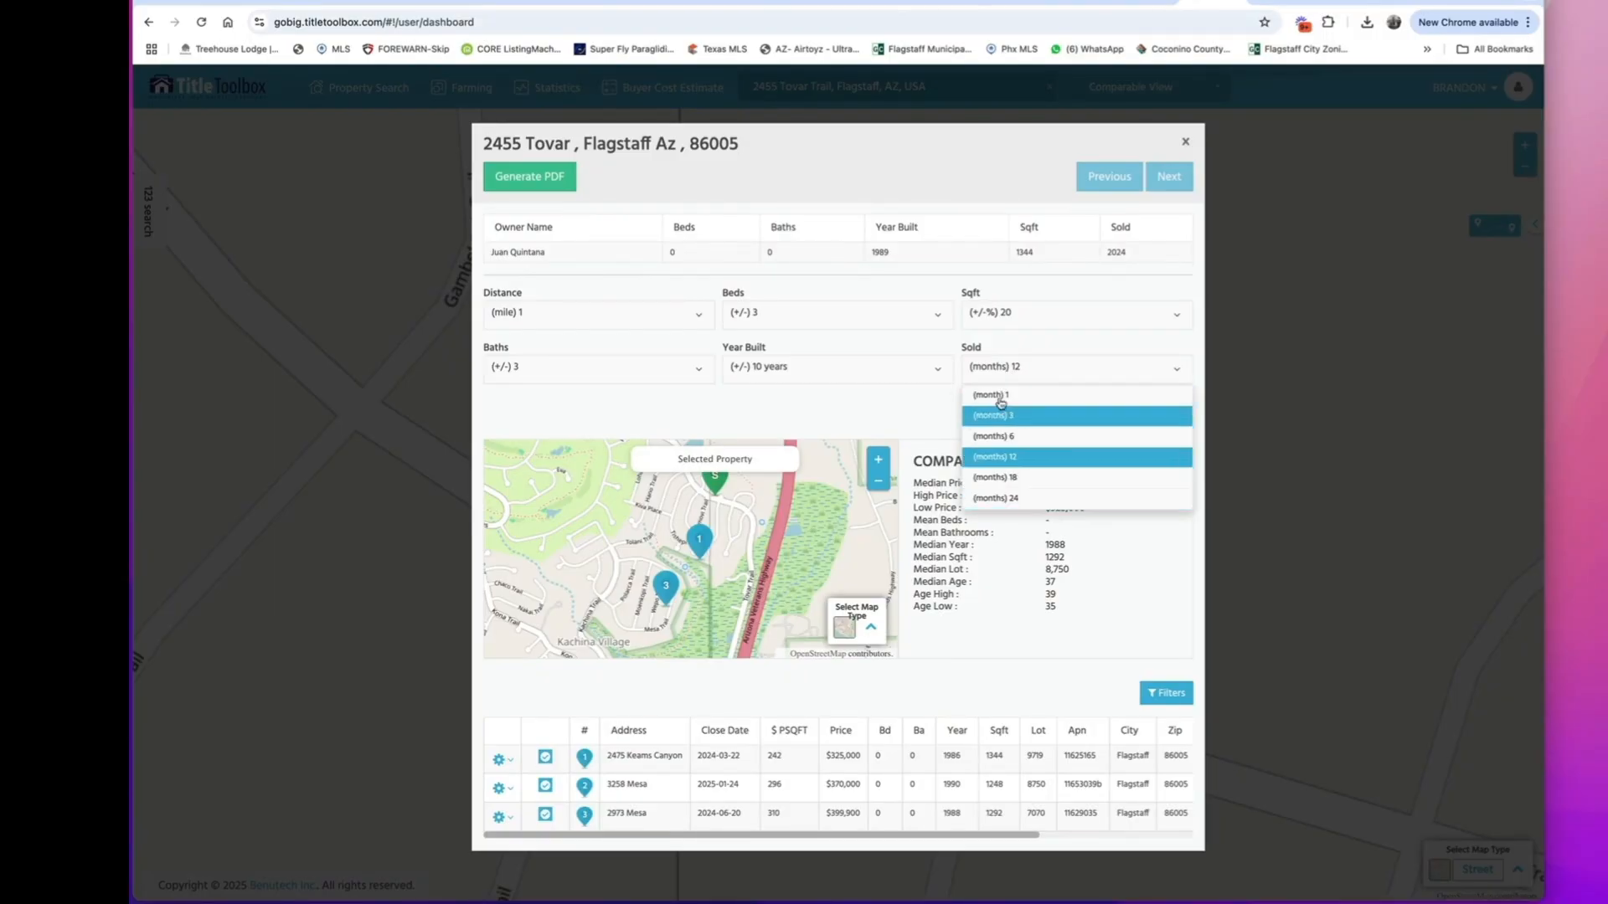
click(935, 401)
click(1114, 419)
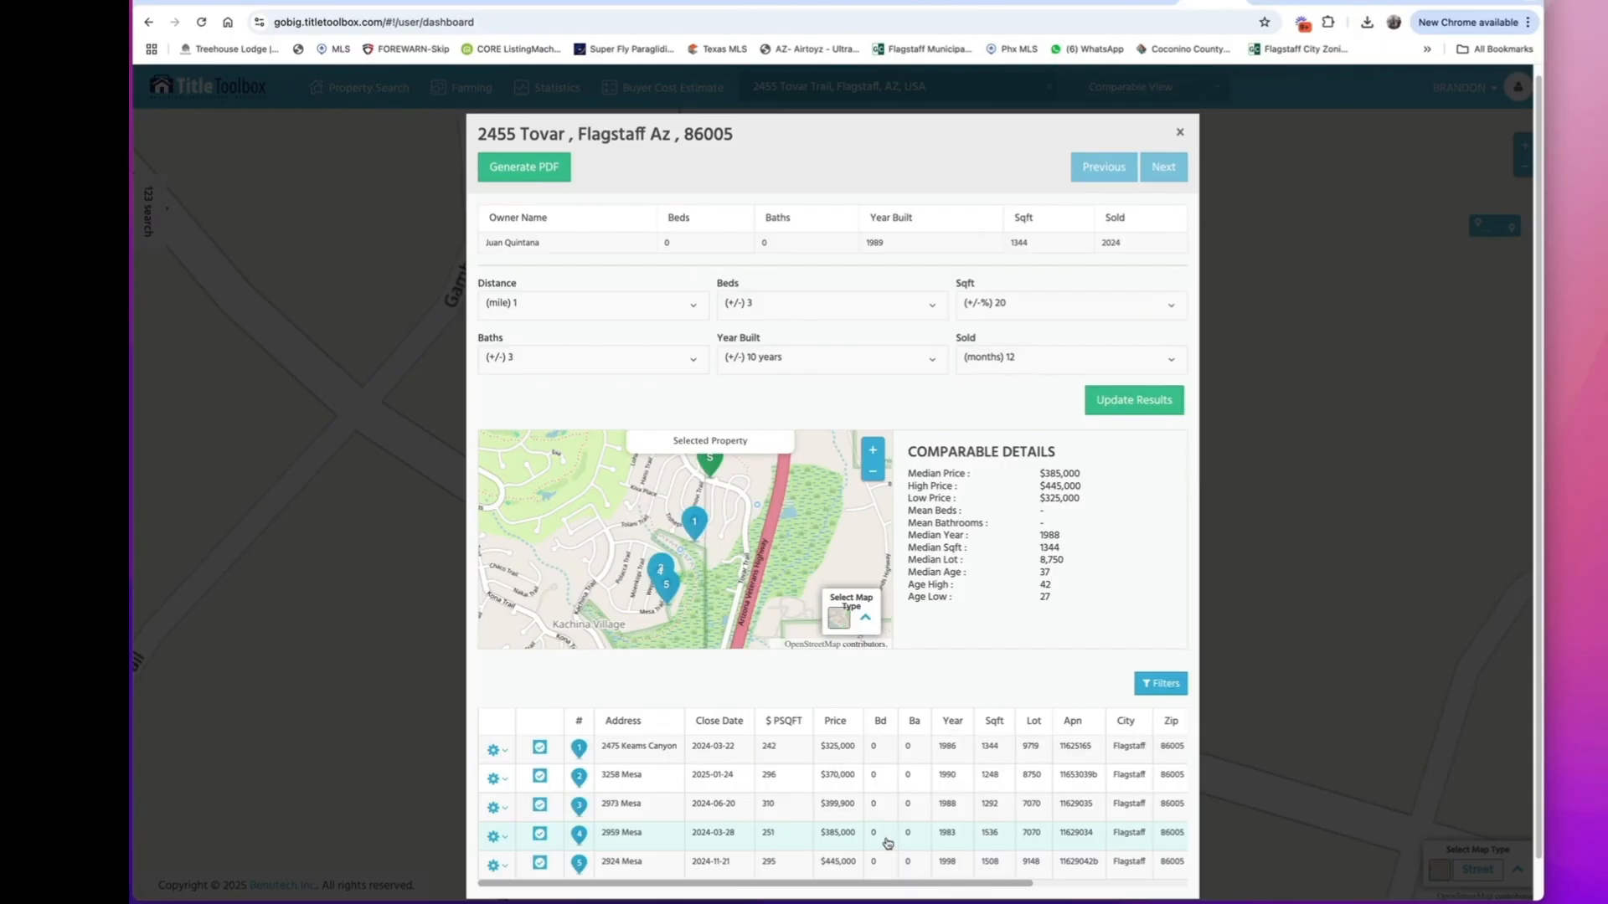
Switch back to Deal Manager Pro and enter the $385,000 comparable's street address with 3 bedrooms and 2 bathrooms in the after repair value section.
click(1144, 2)
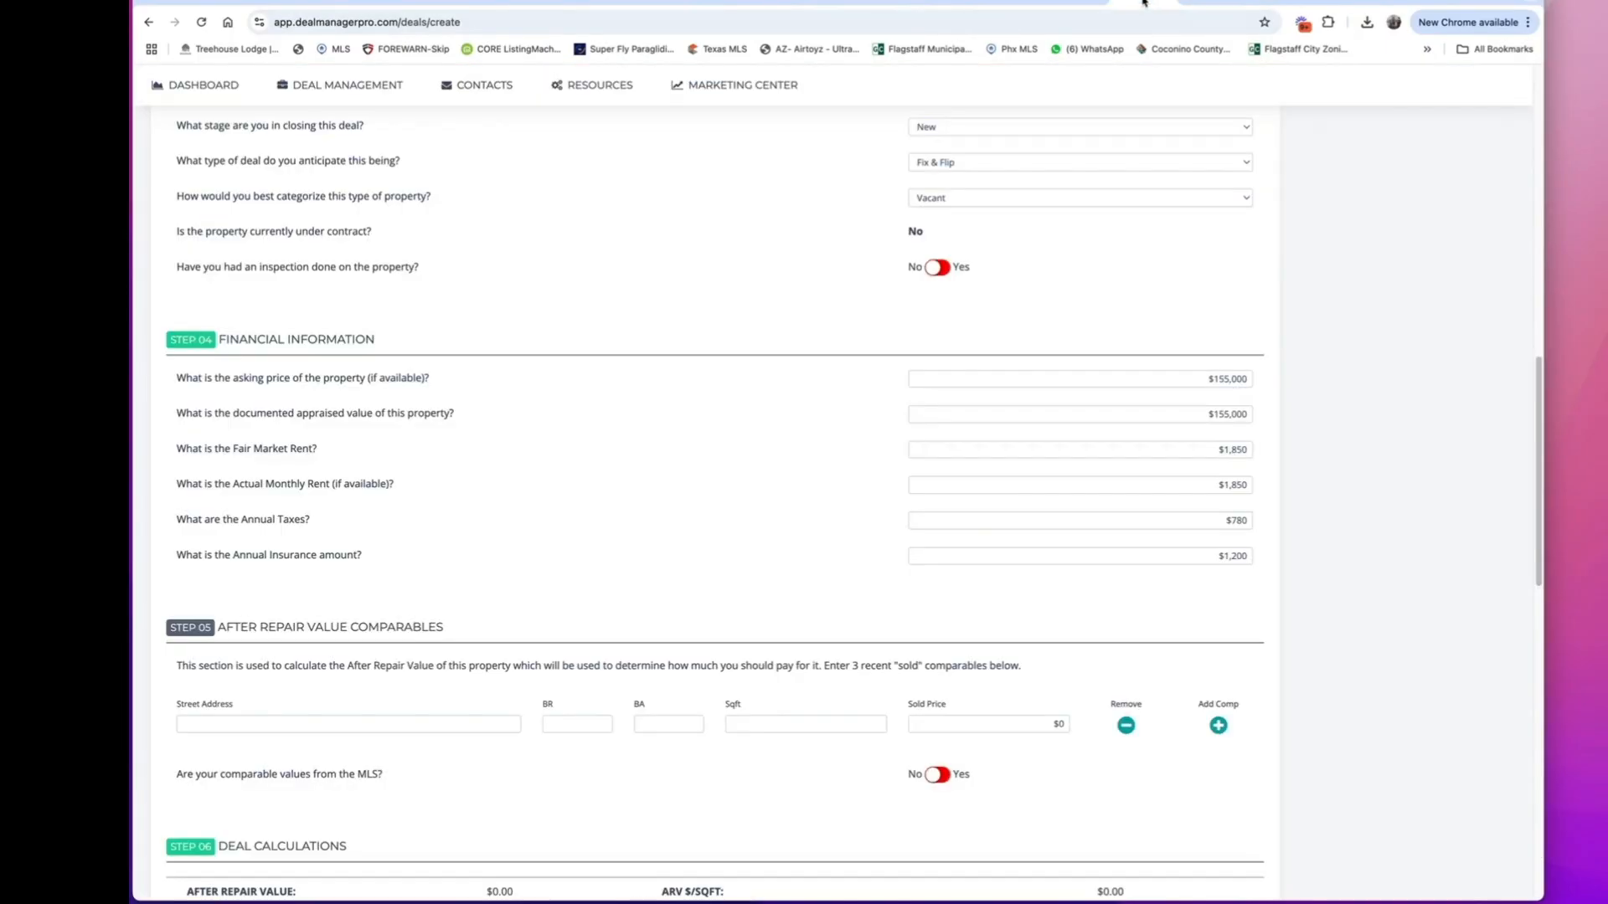
scroll(910, 354, up, 10)
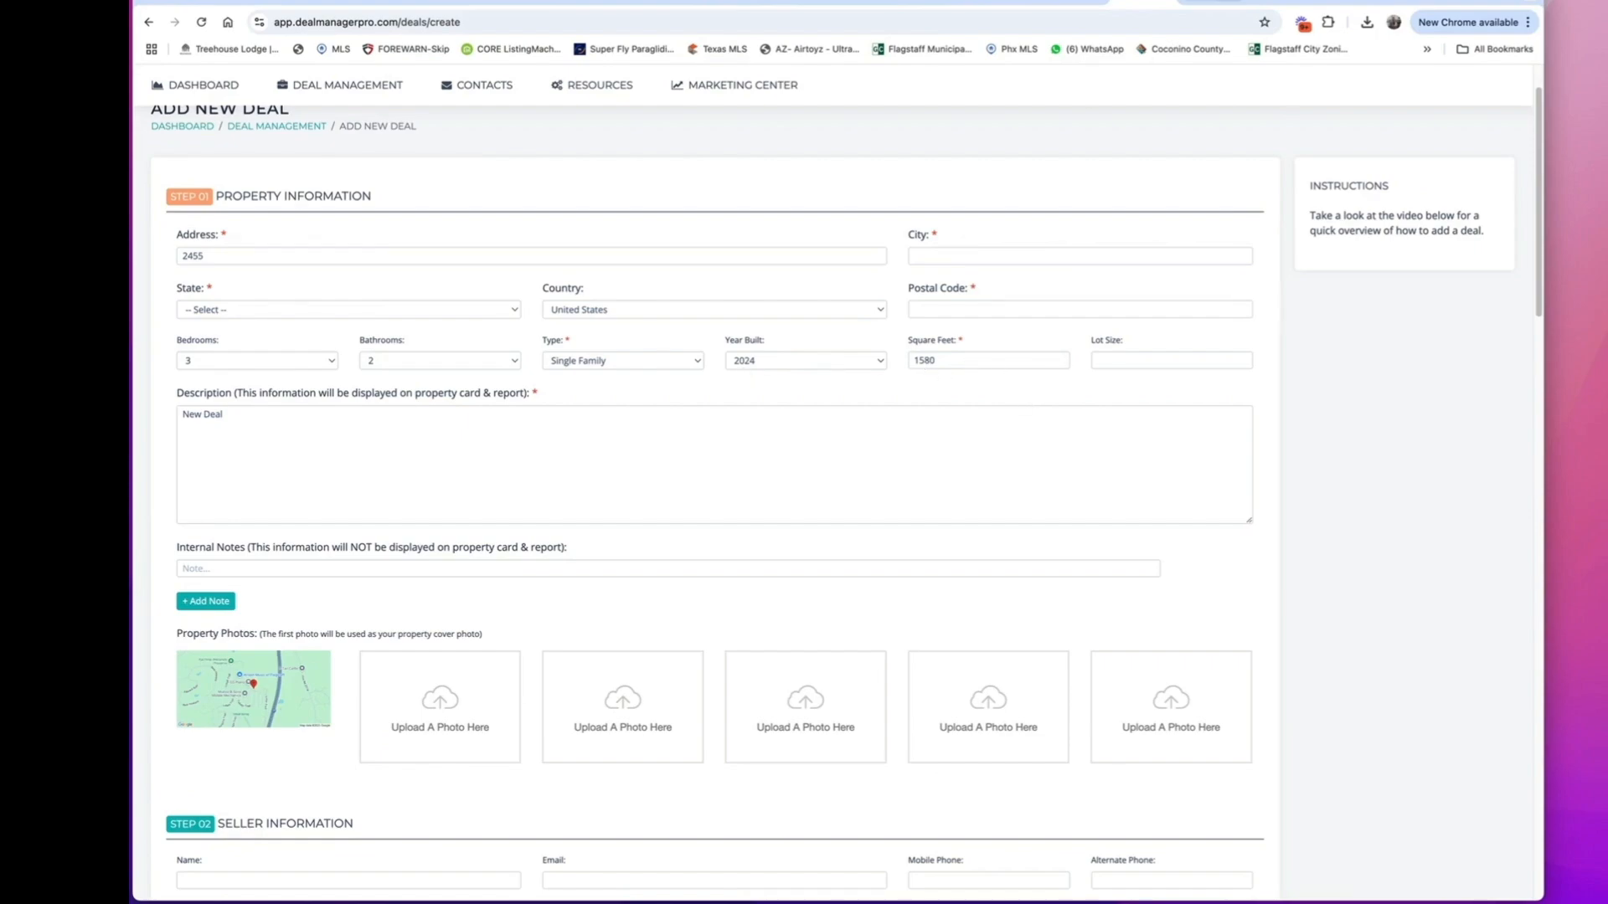
click(1206, 3)
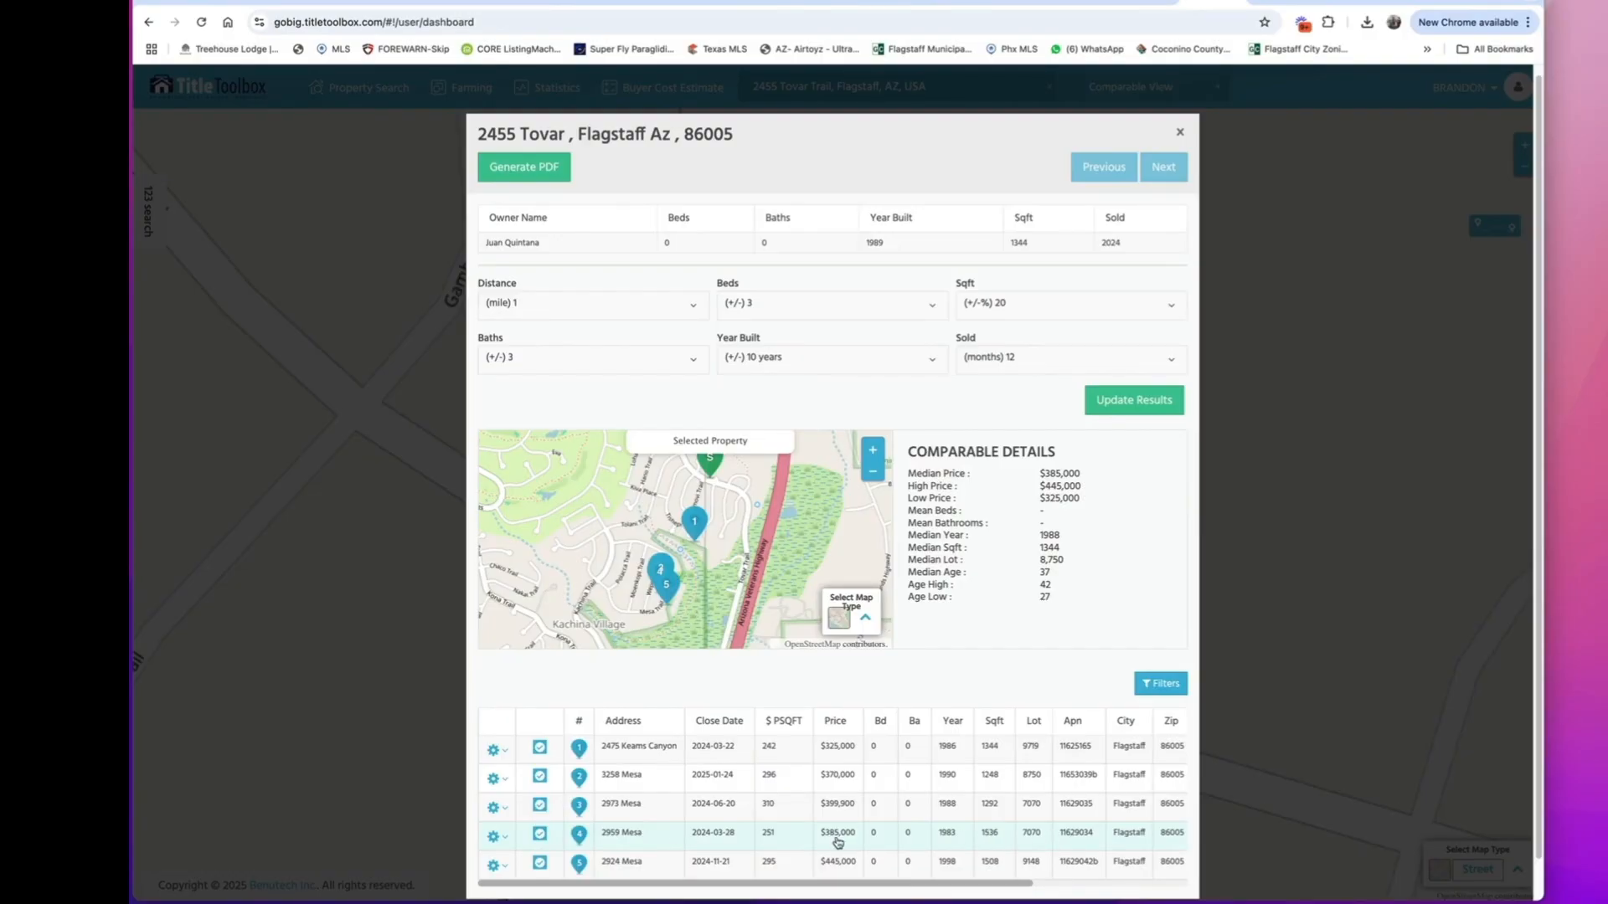
click(1137, 2)
scroll(495, 561, down, 15)
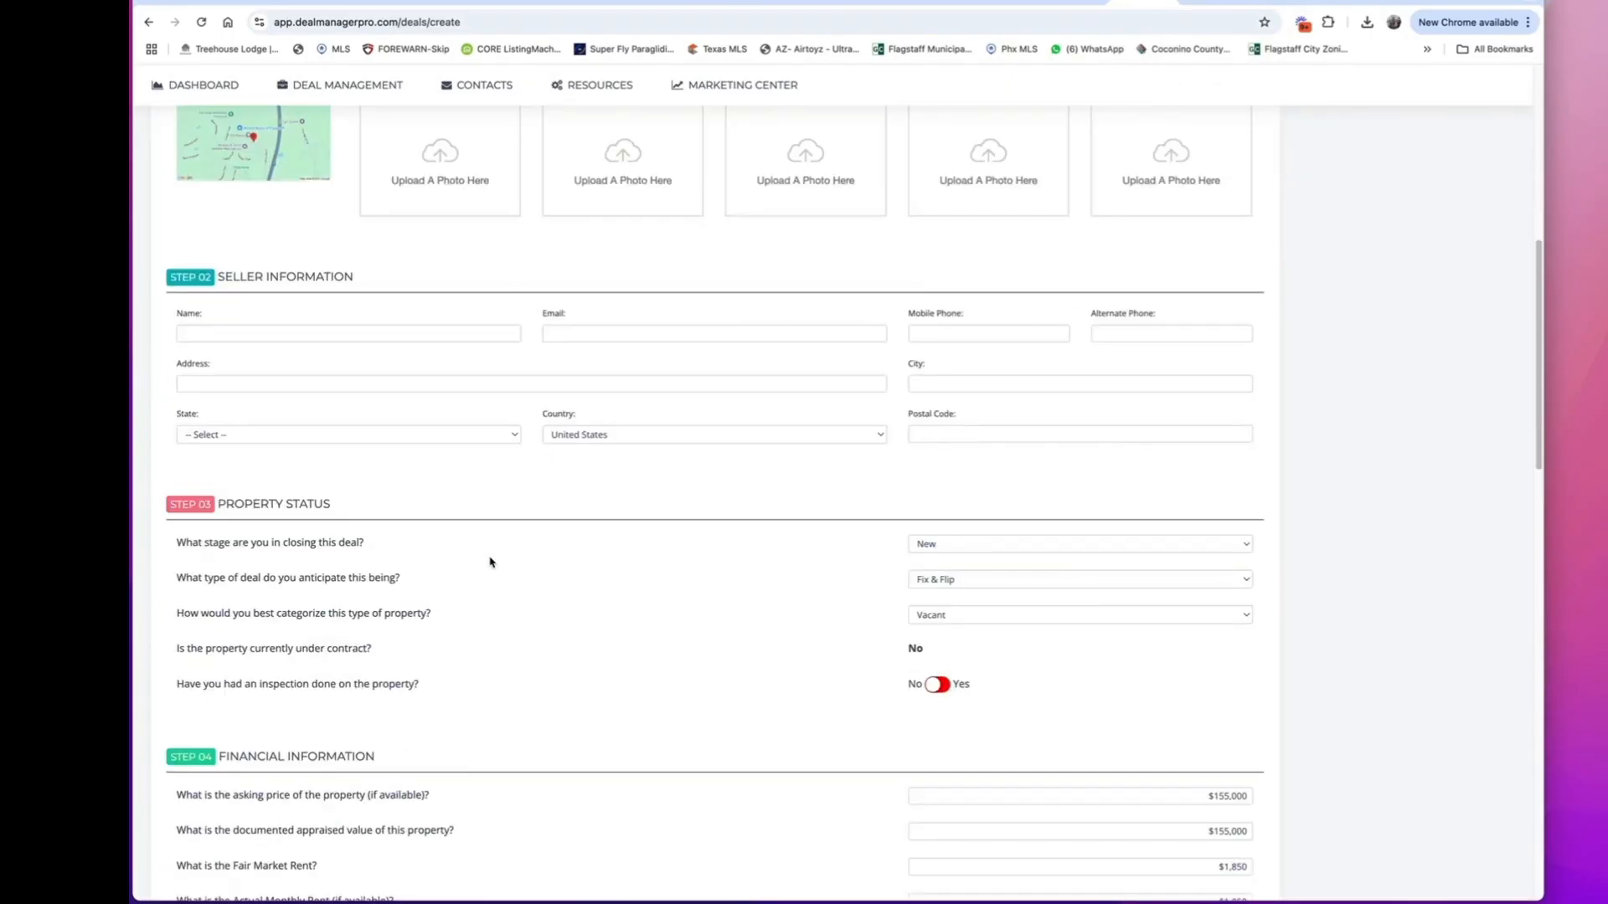
scroll(490, 562, down, 2)
click(289, 410)
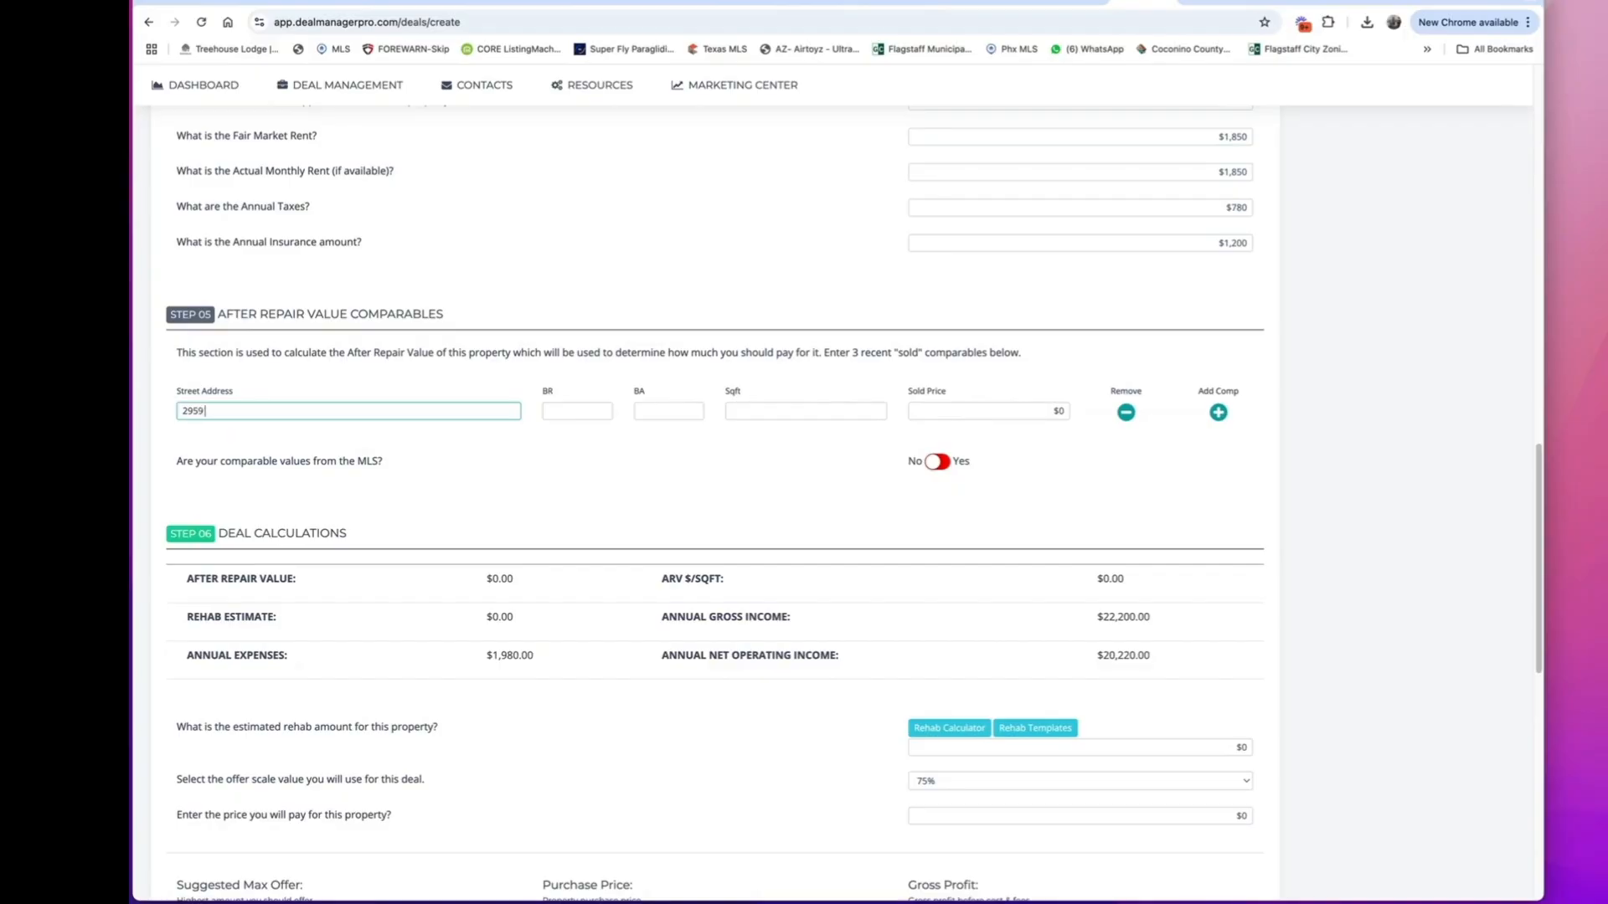
key(Tab)
key(Tab)
text(2)
key(Tab)
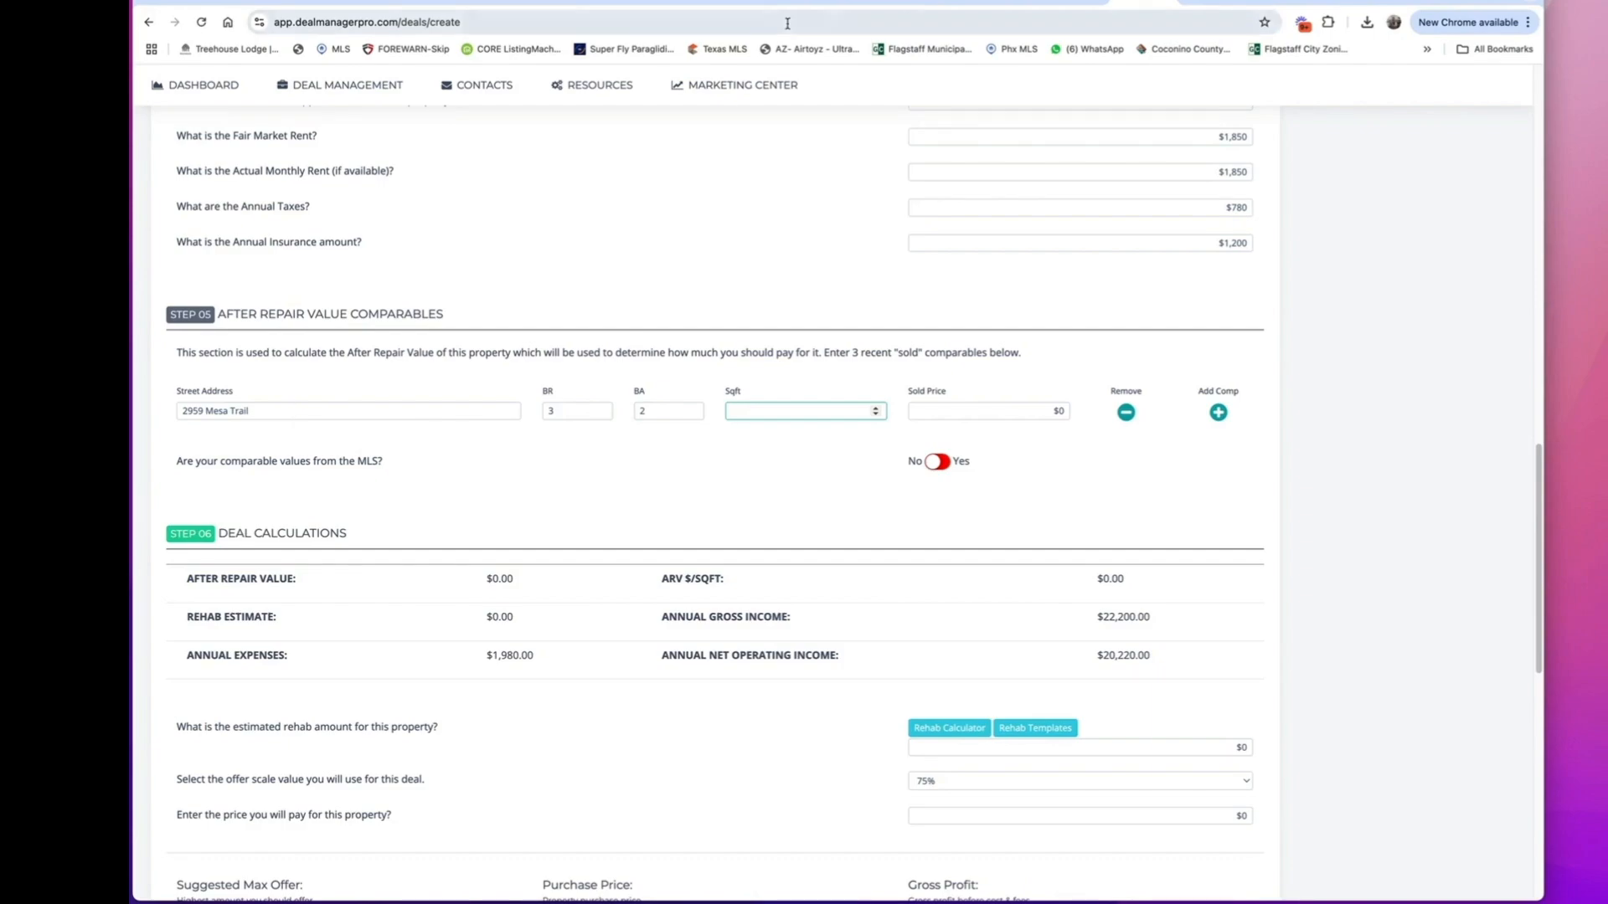
Complete the first sold comparable with 1536 square feet and a $385,000 sold price, taken from TitleToolbox's comparables list.
click(1159, 3)
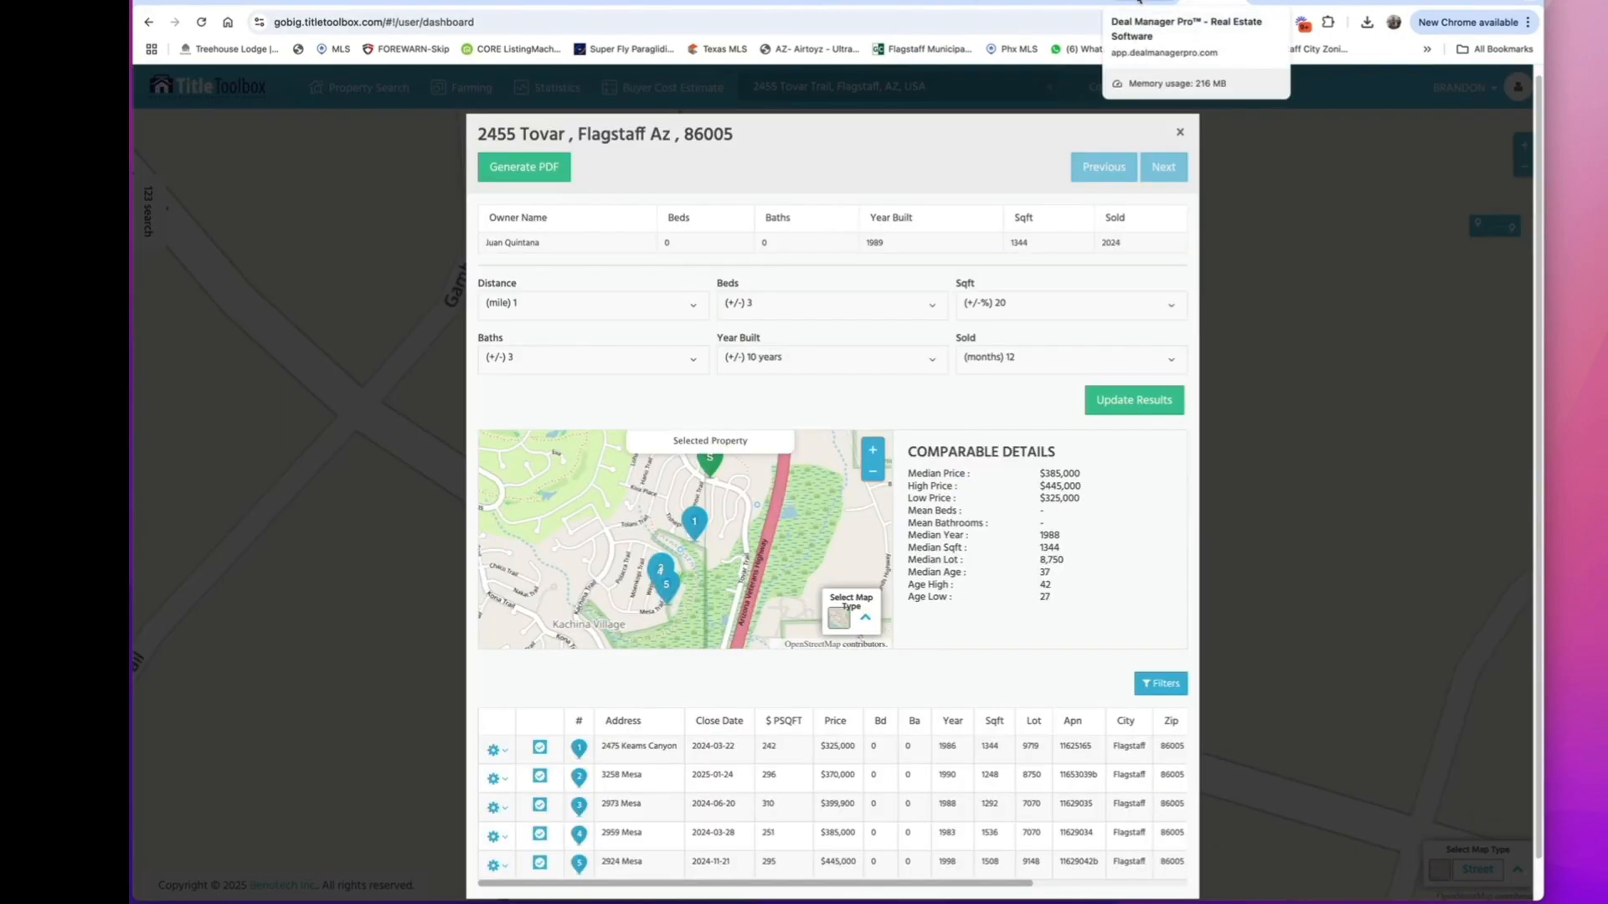
click(1139, 3)
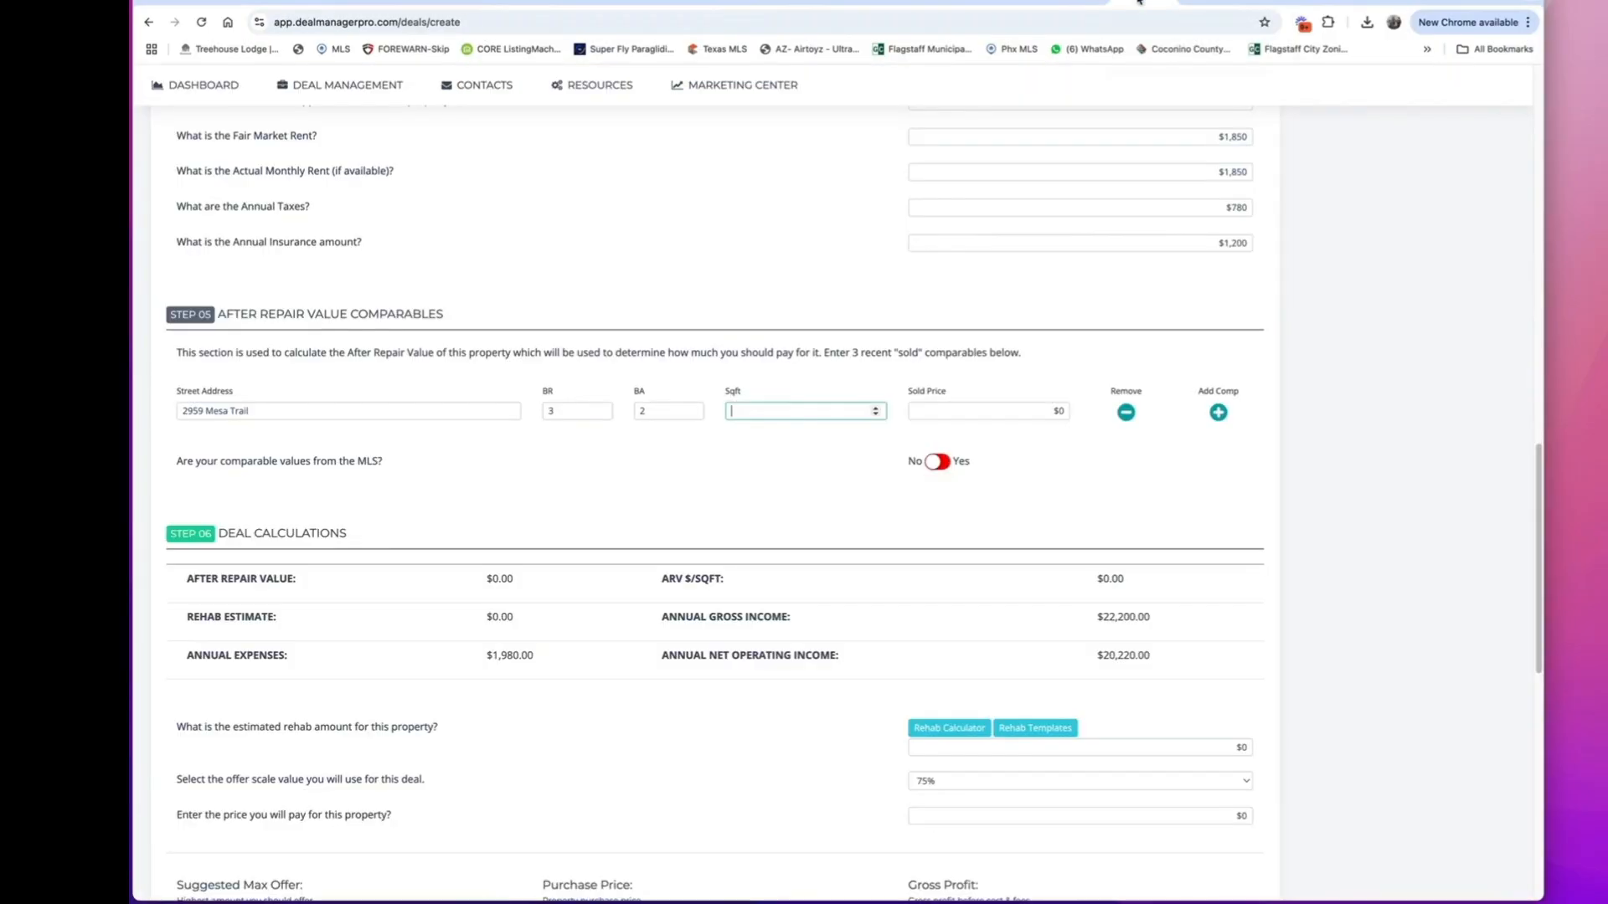
text(1)
key(Tab)
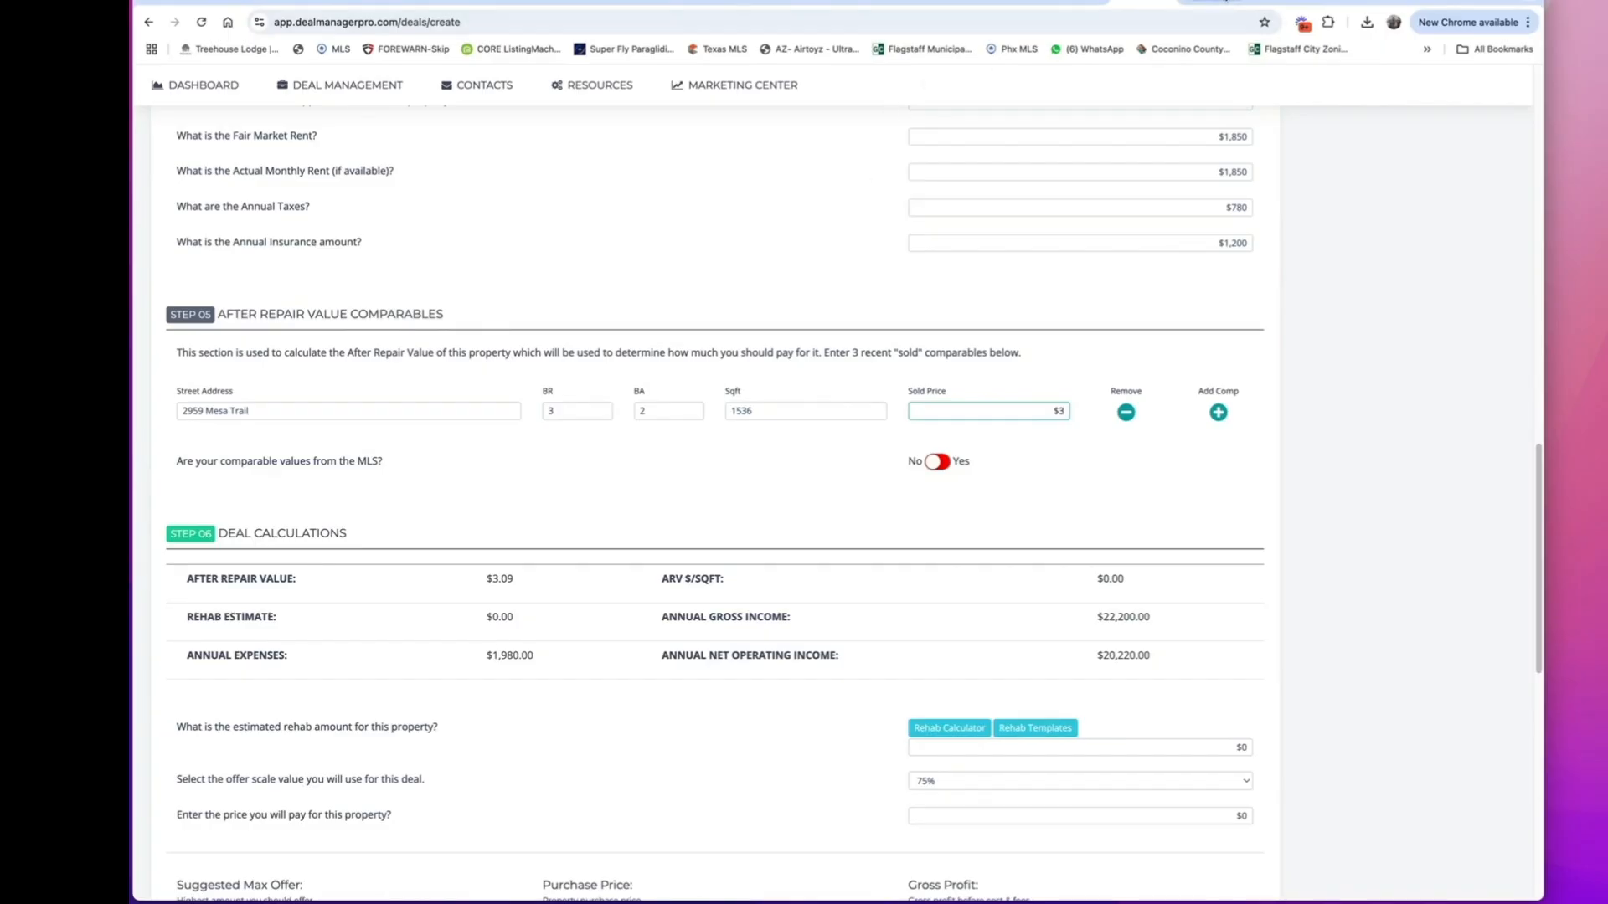
click(1143, 3)
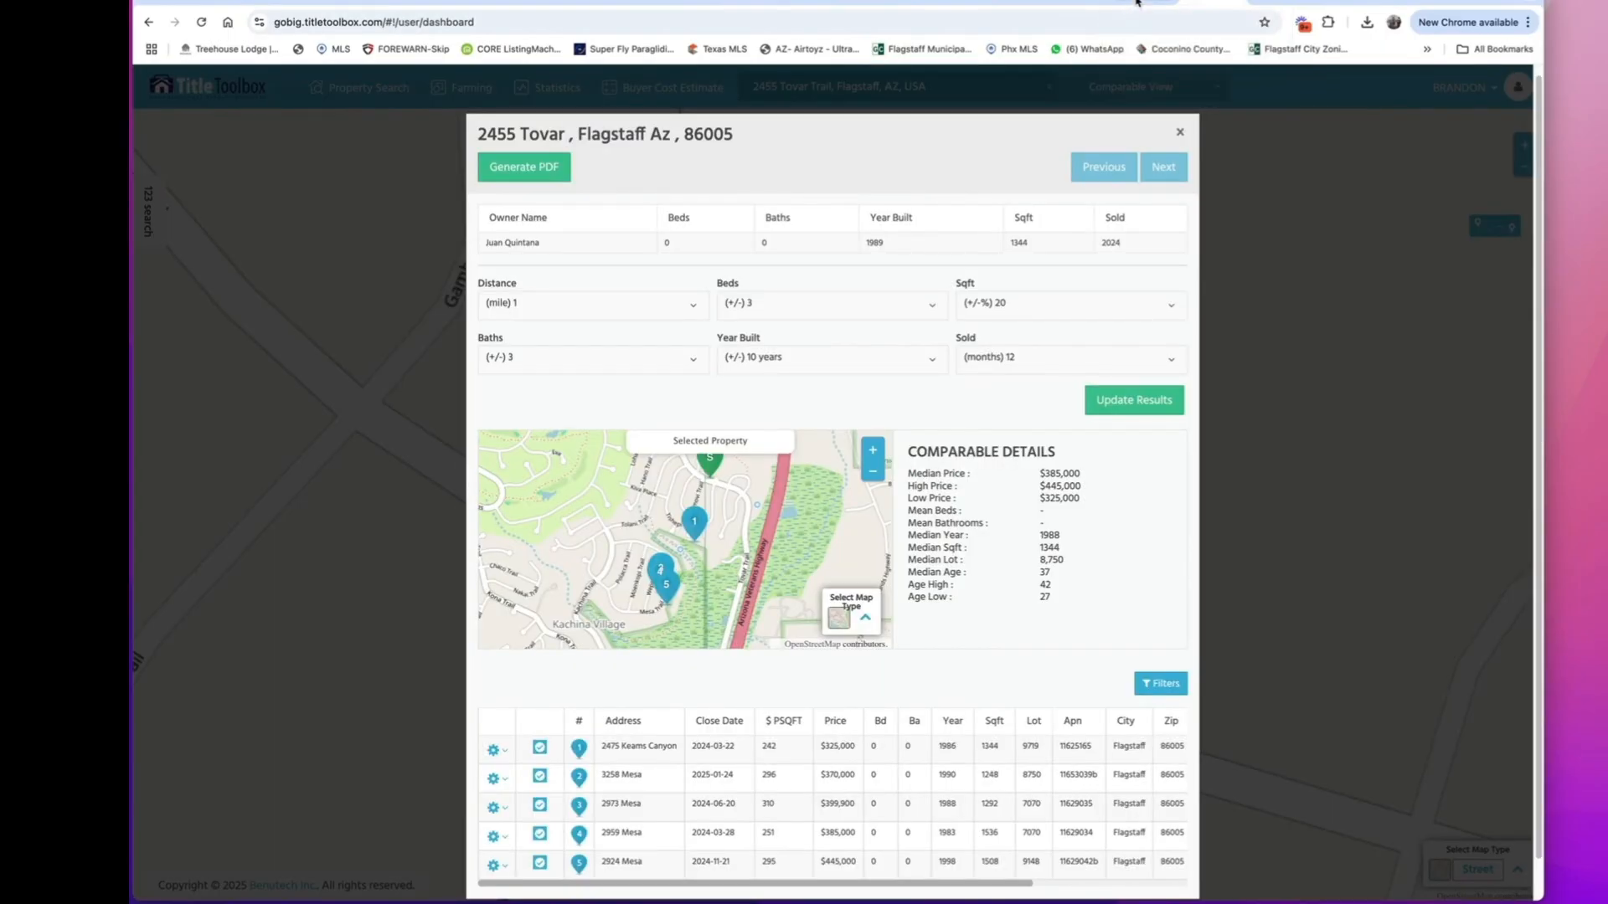
click(1136, 2)
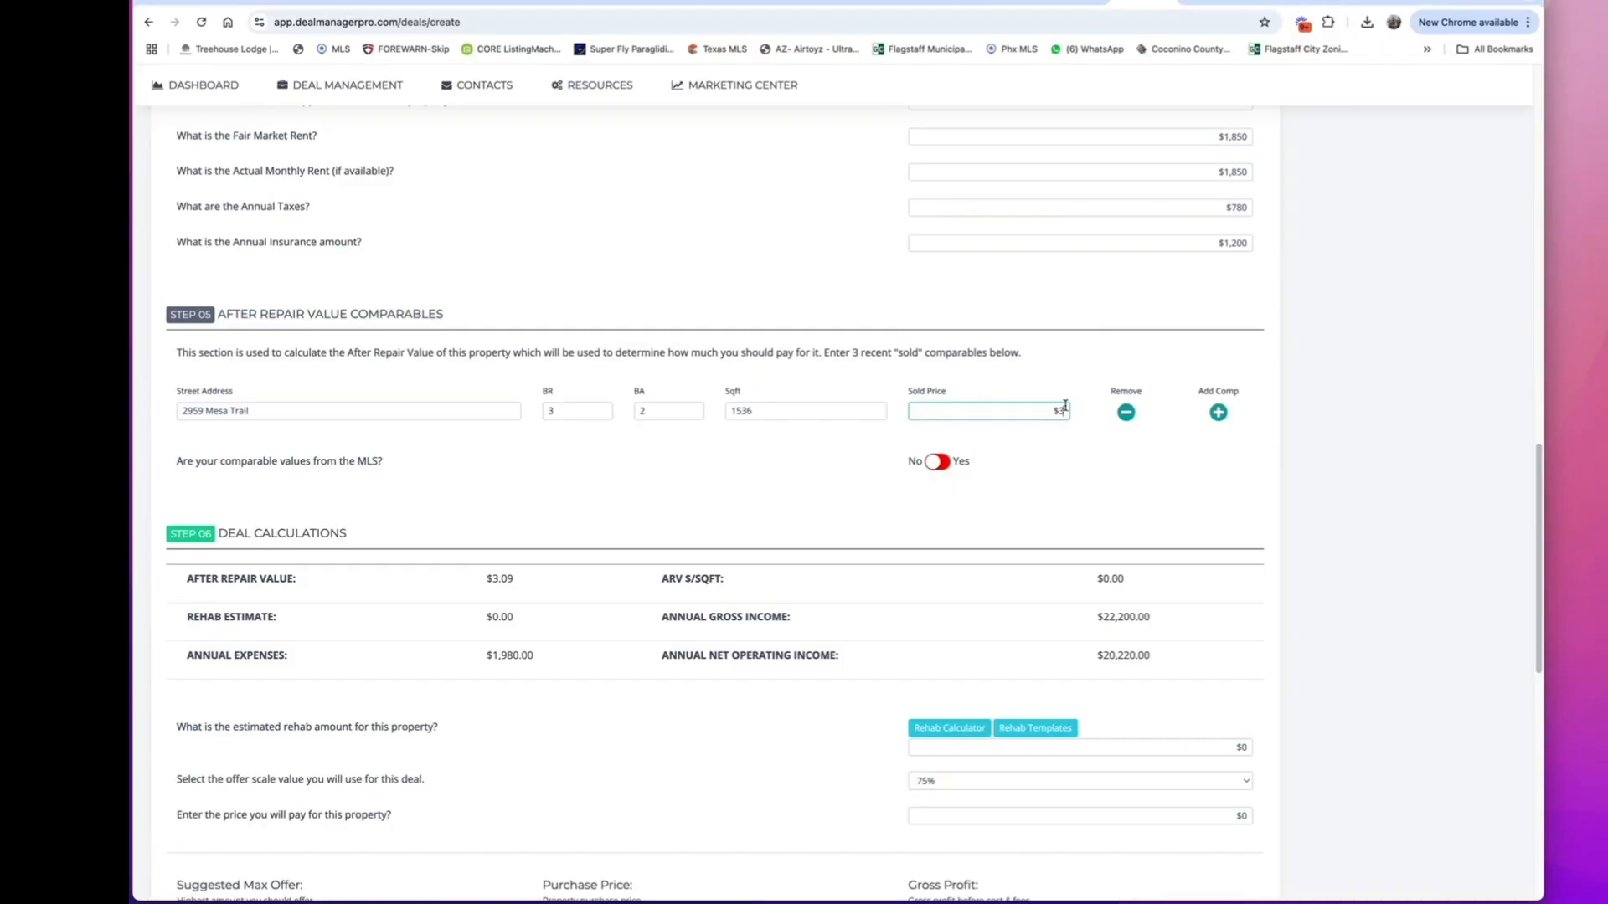
text(385,000)
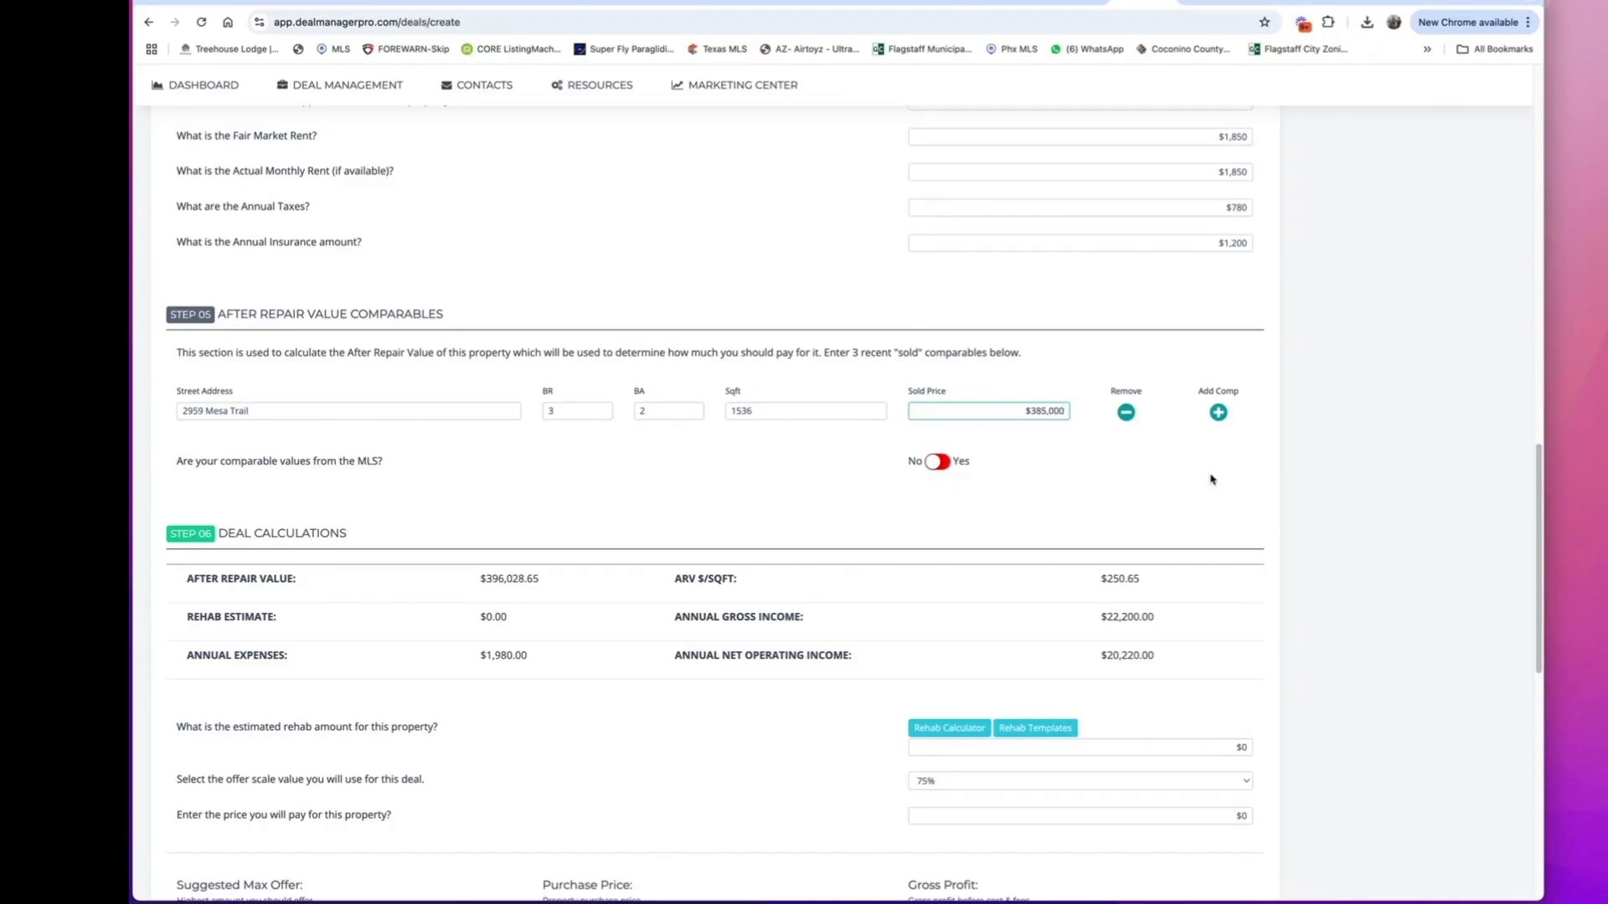
Add a second sold comparable and enter the street address of TitleToolbox's comparable number 5 with 3 bedrooms and 2 bathrooms.
click(1217, 412)
click(1219, 3)
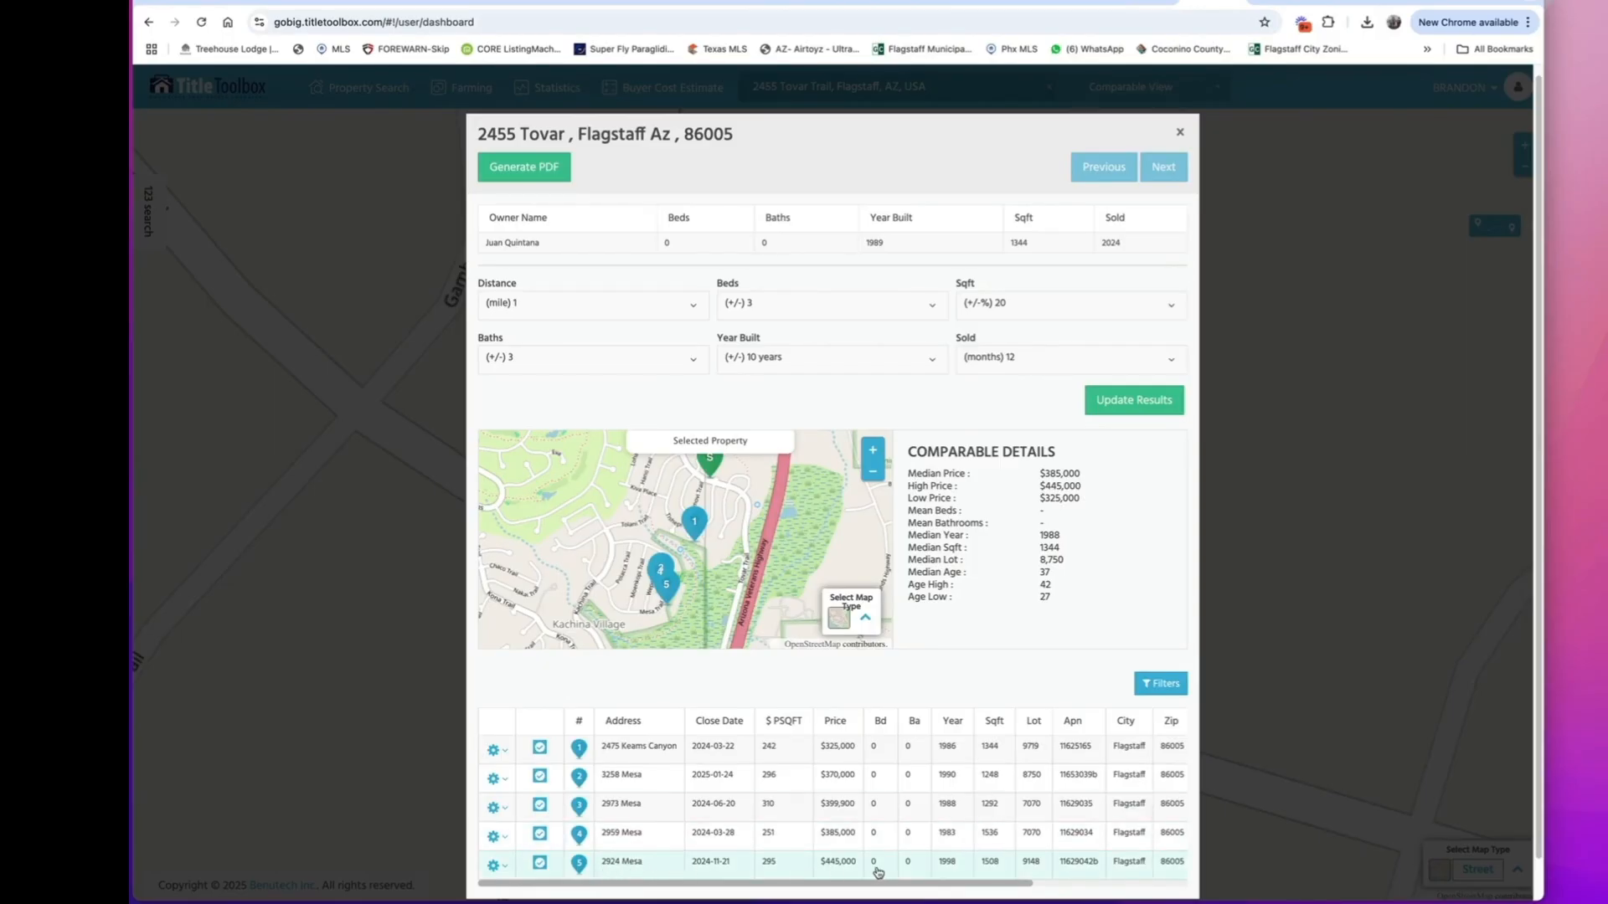
click(1132, 4)
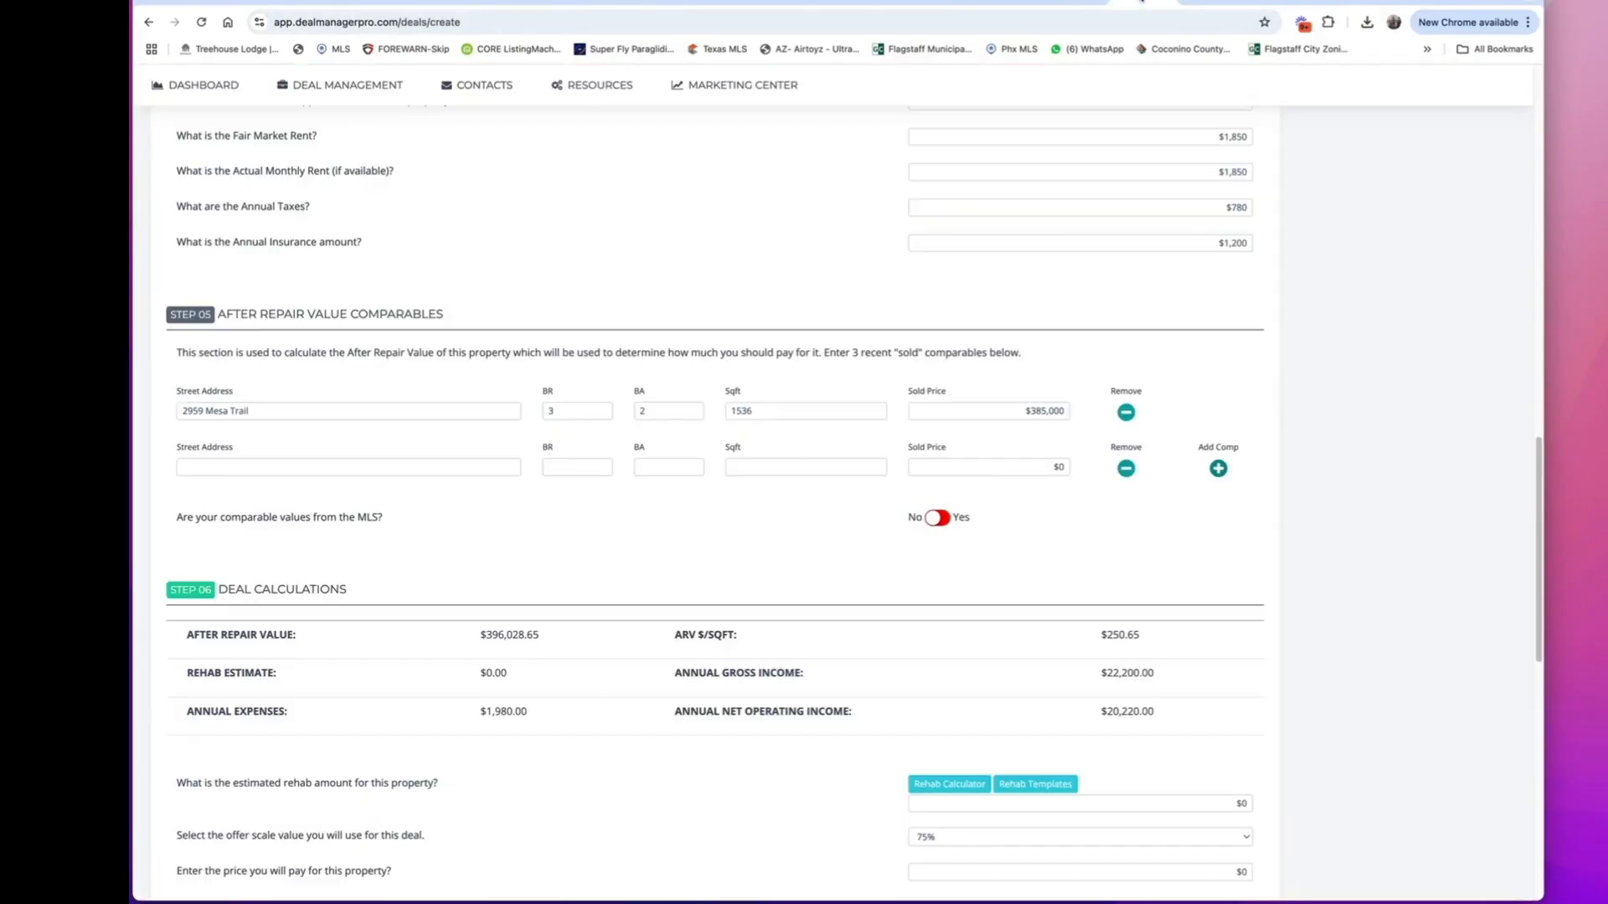
click(403, 466)
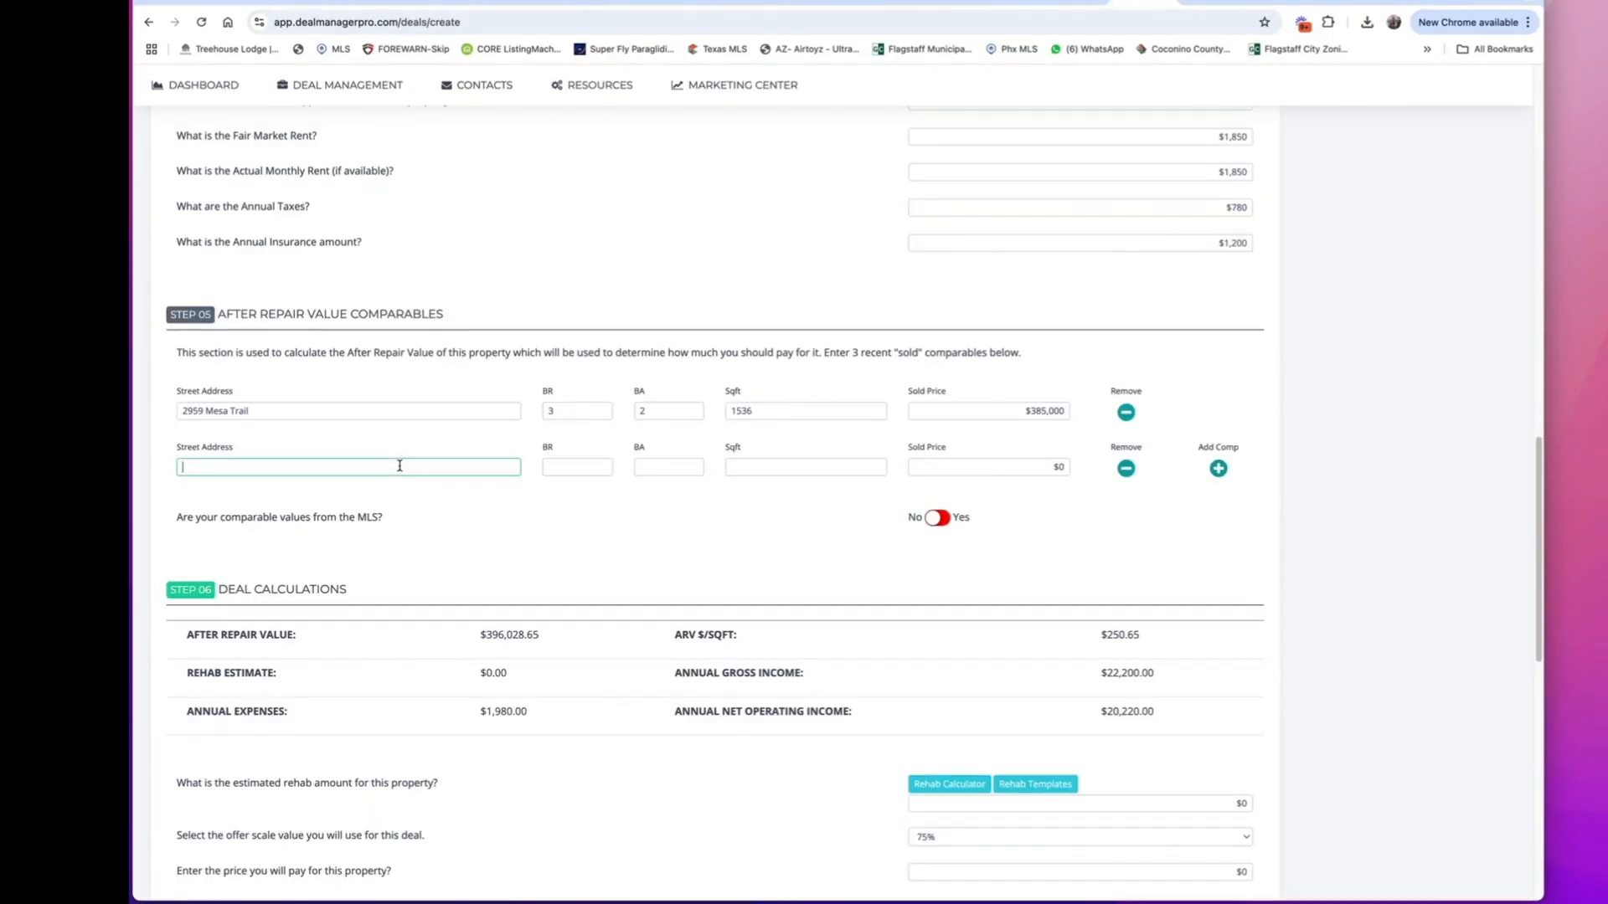
click(1072, 3)
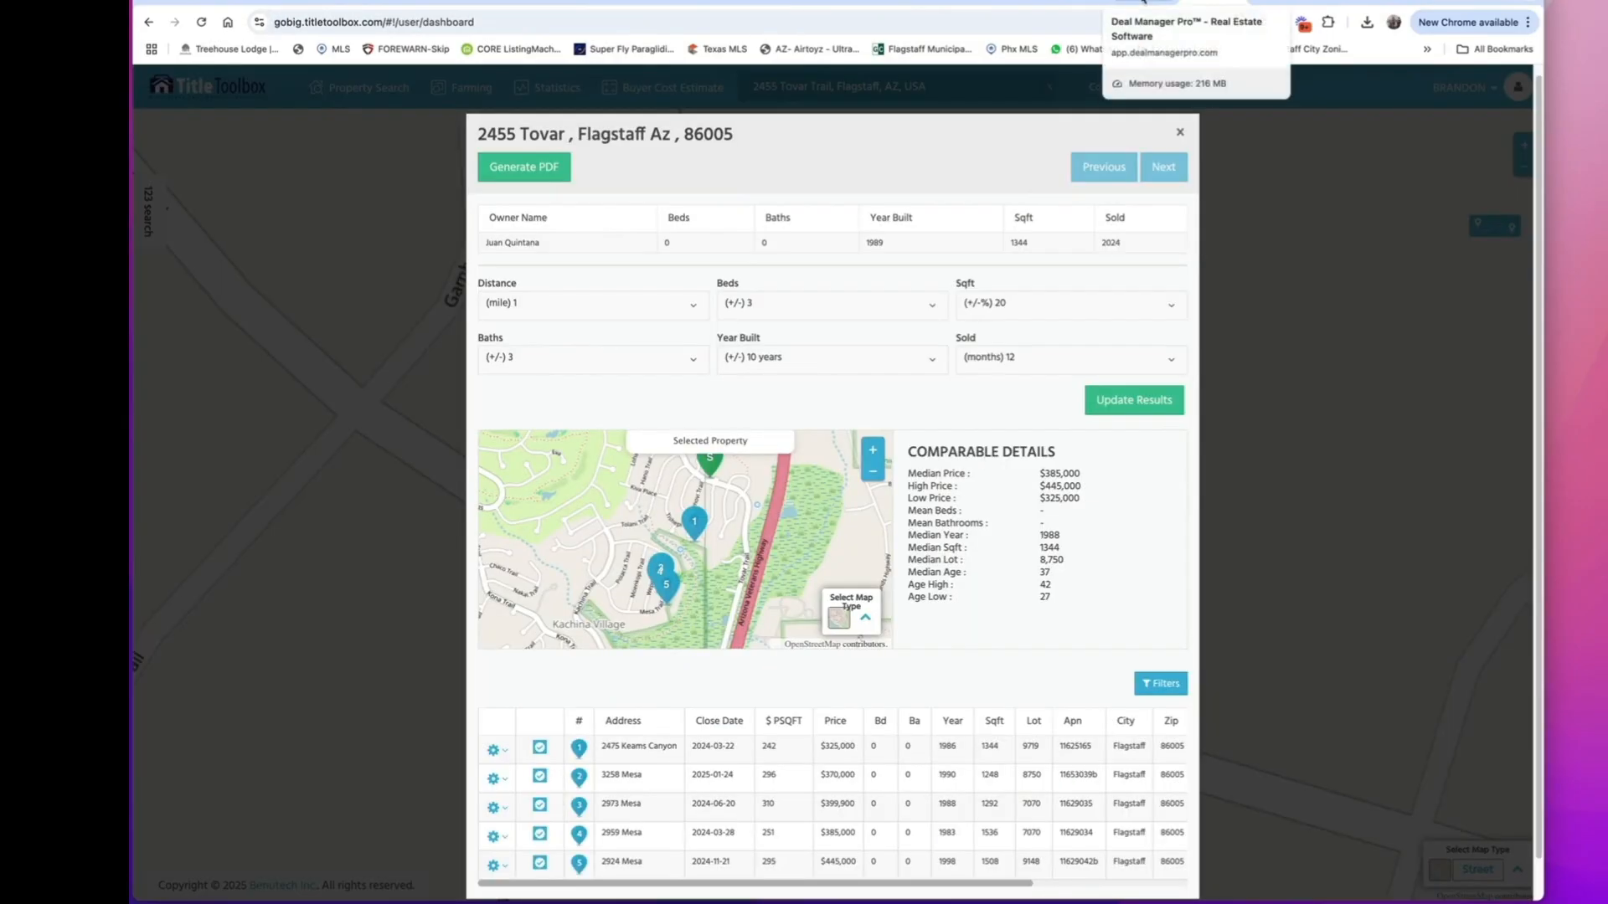
click(1146, 3)
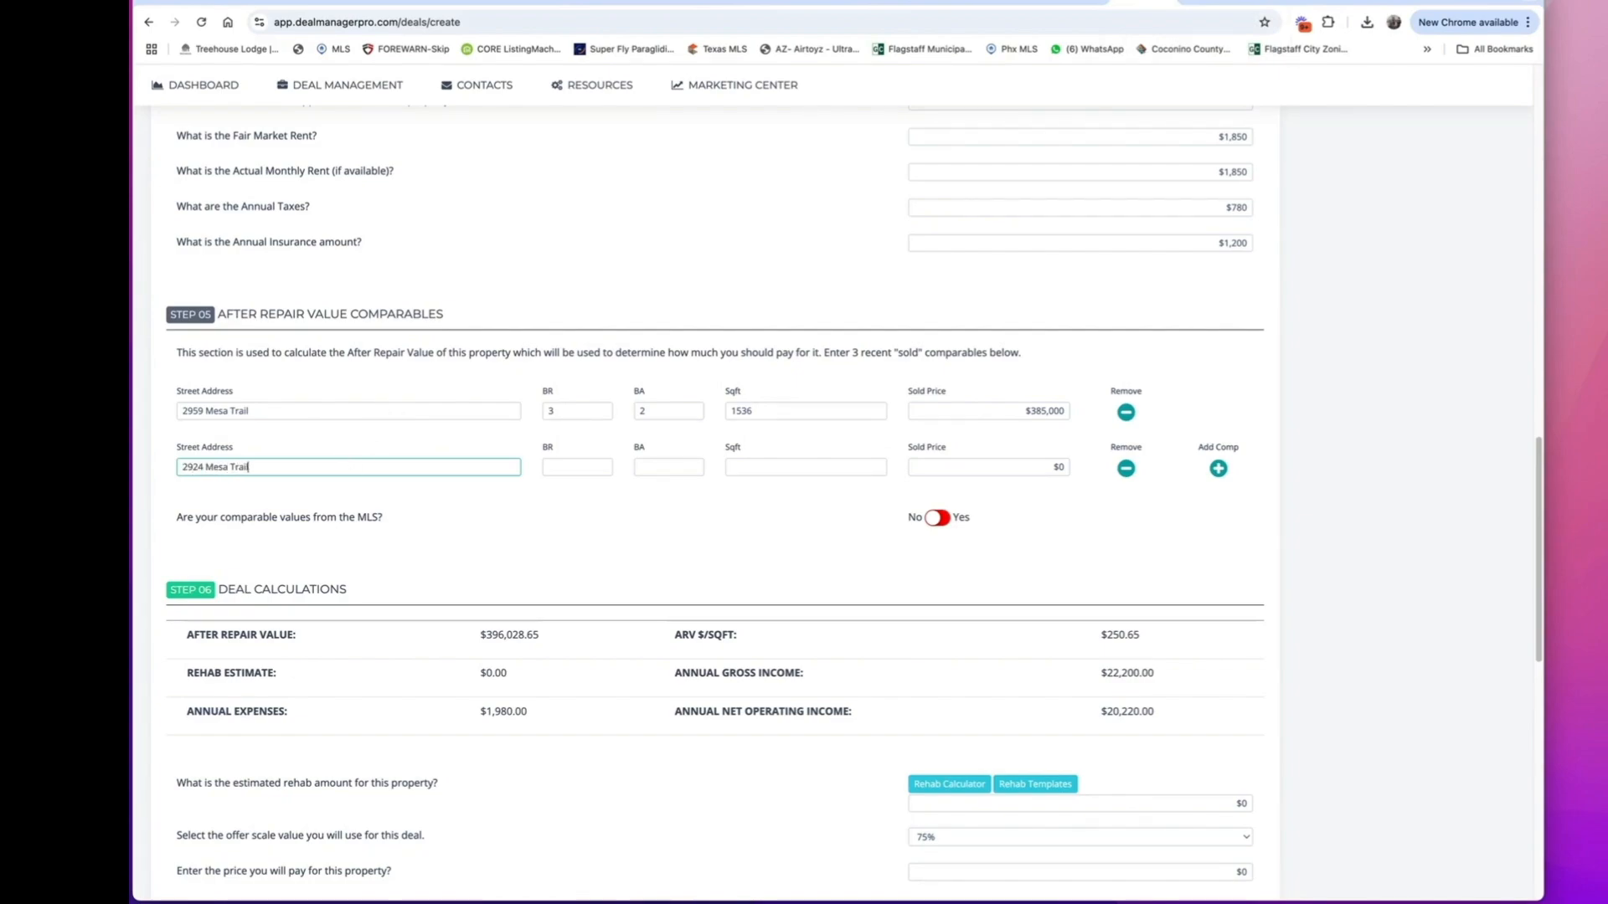
key(Tab)
text(3)
key(Tab)
text(2)
key(Tab)
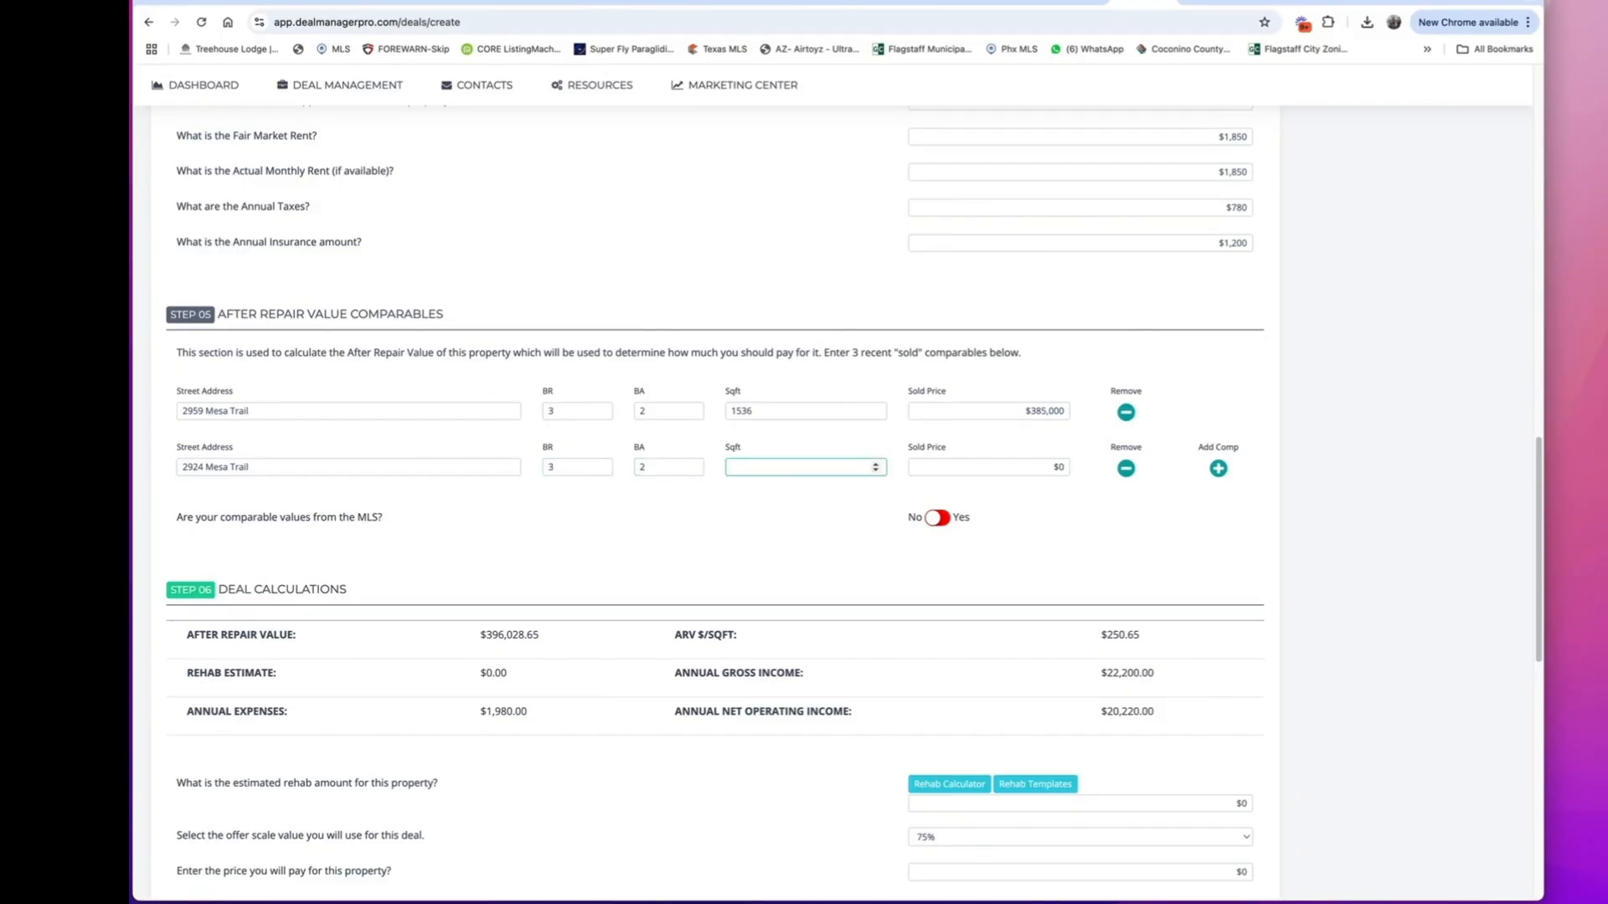
Look up the second comparable's figures in TitleToolbox and enter 1508 square feet and a $445,000 sold price for it.
click(1208, 1)
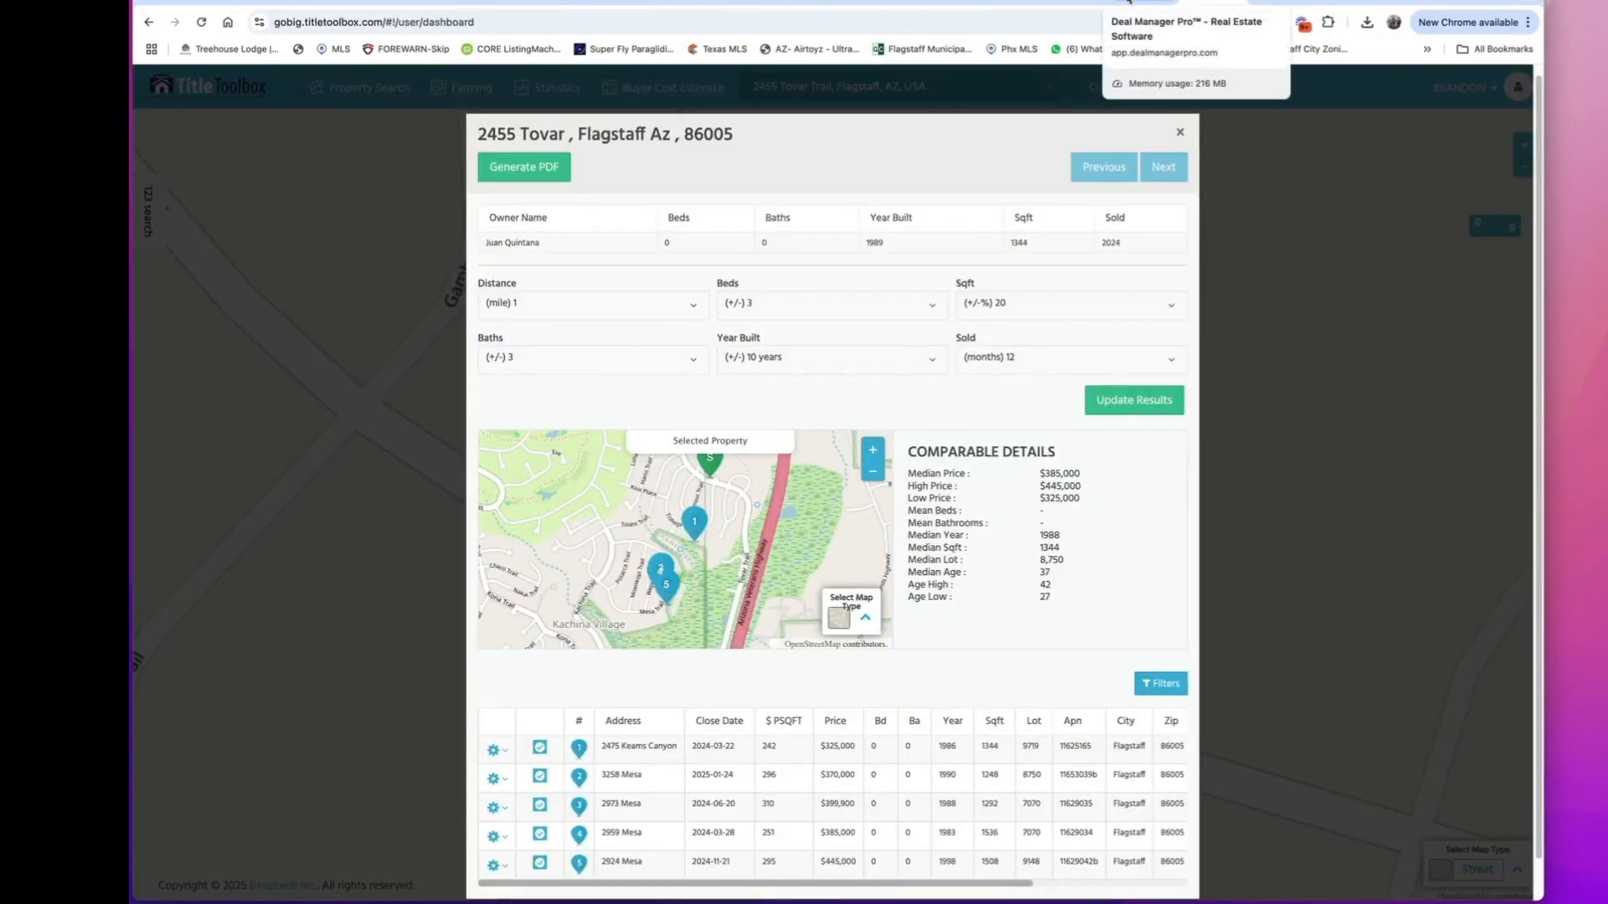
click(1128, 3)
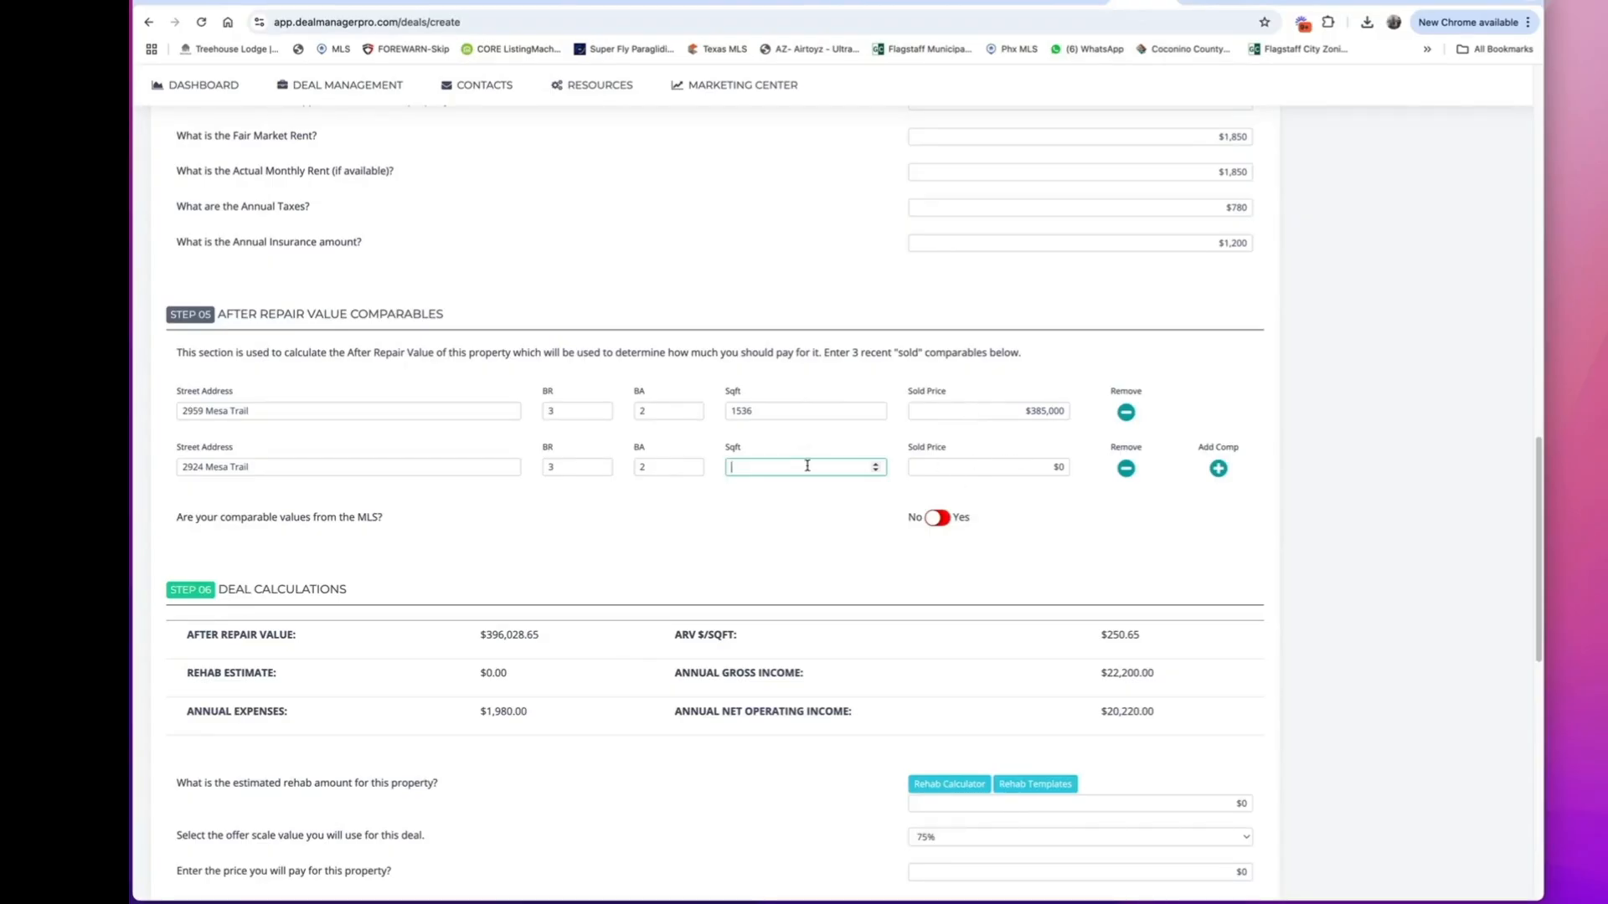
click(1064, 469)
click(1076, 3)
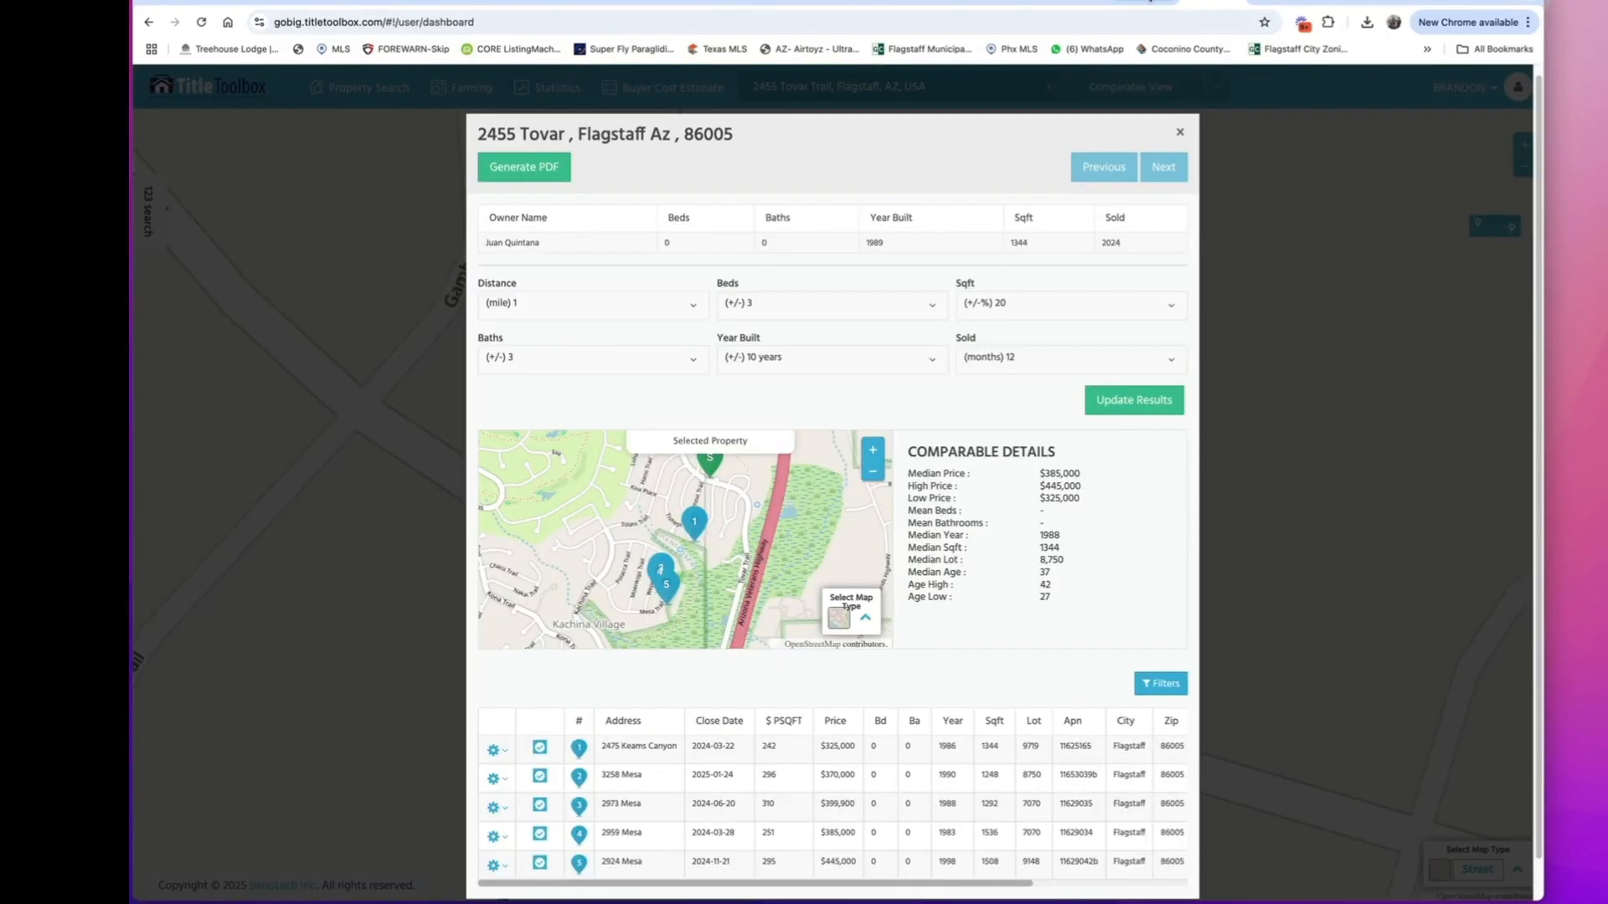
click(1144, 3)
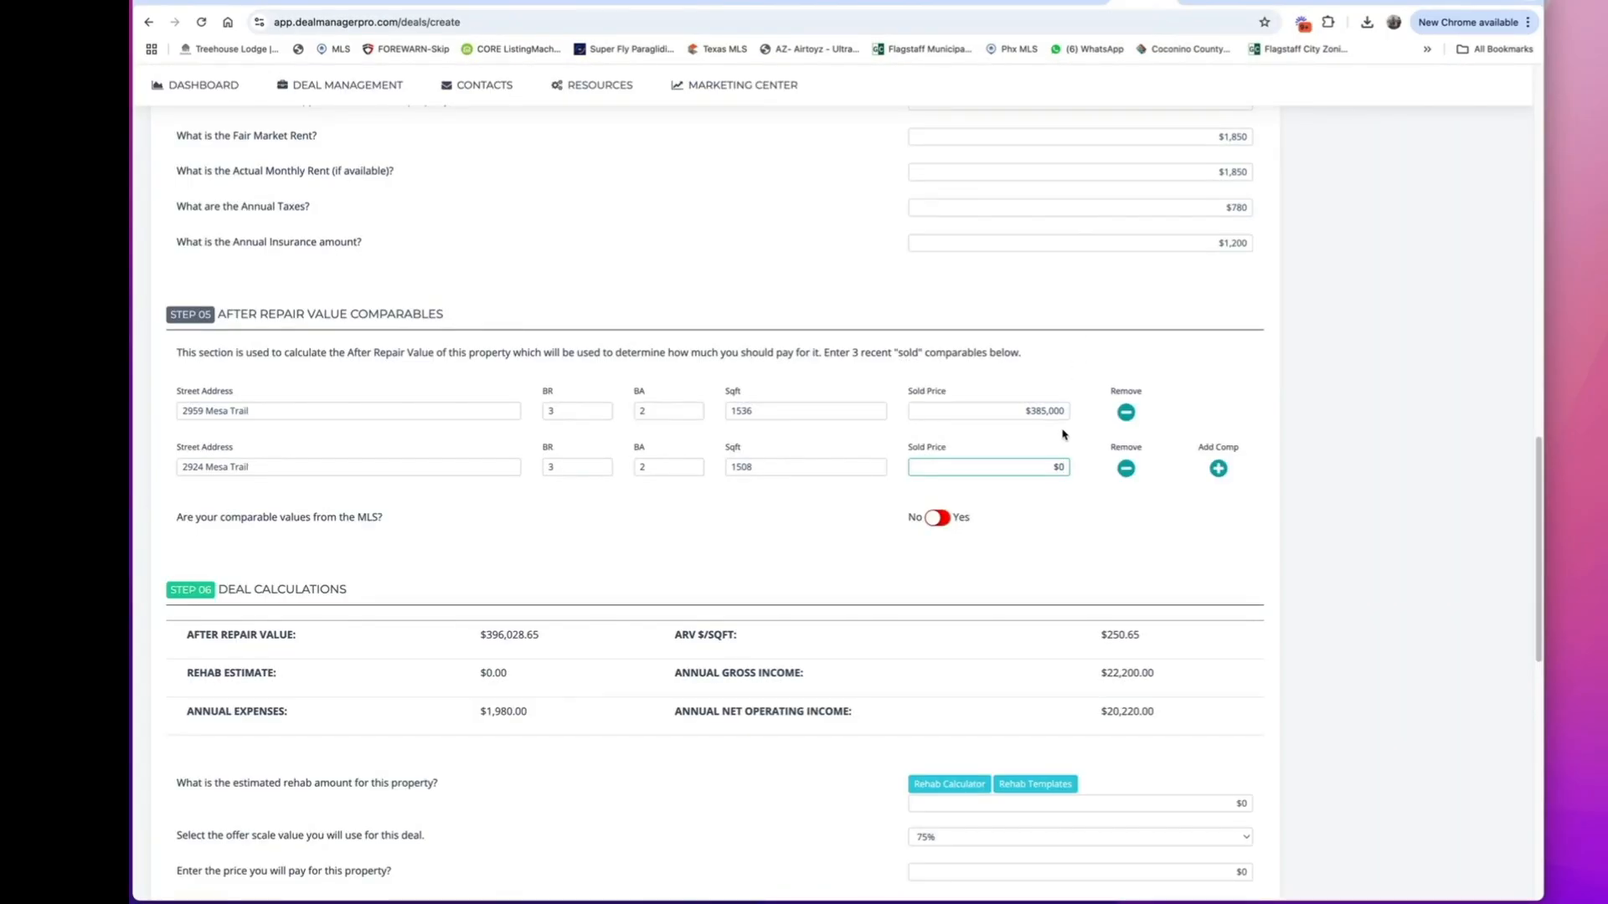
text(445000)
click(1076, 503)
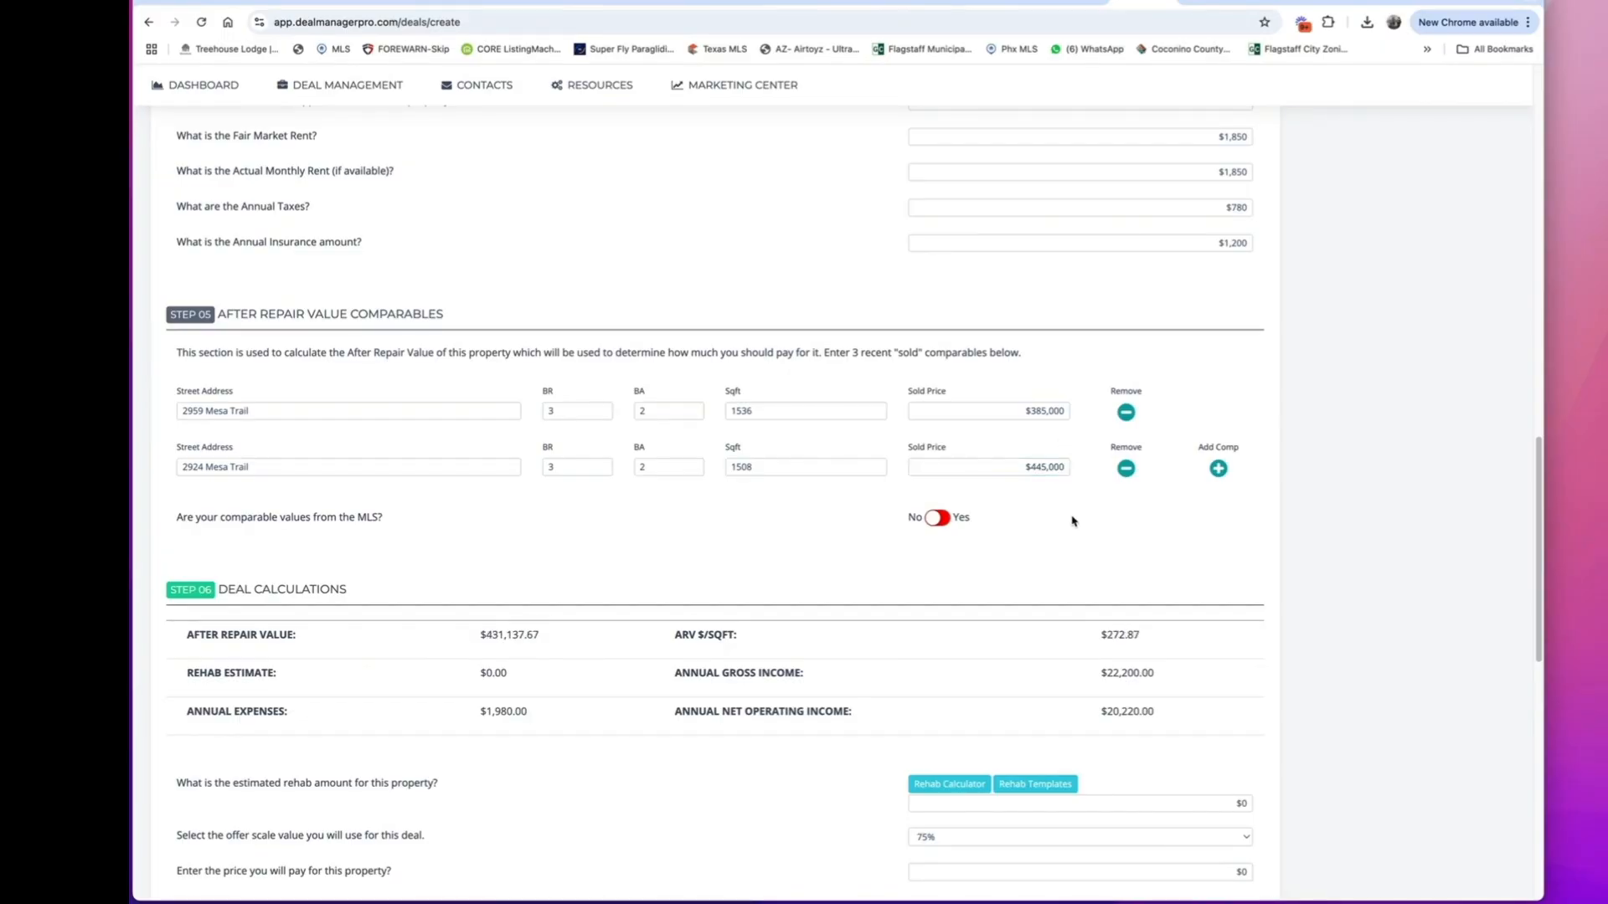
Open the Rehab Calculator from the deal calculations, set the unit cost for removal of old roof to 45000, and save the estimate.
scroll(880, 434, down, 3)
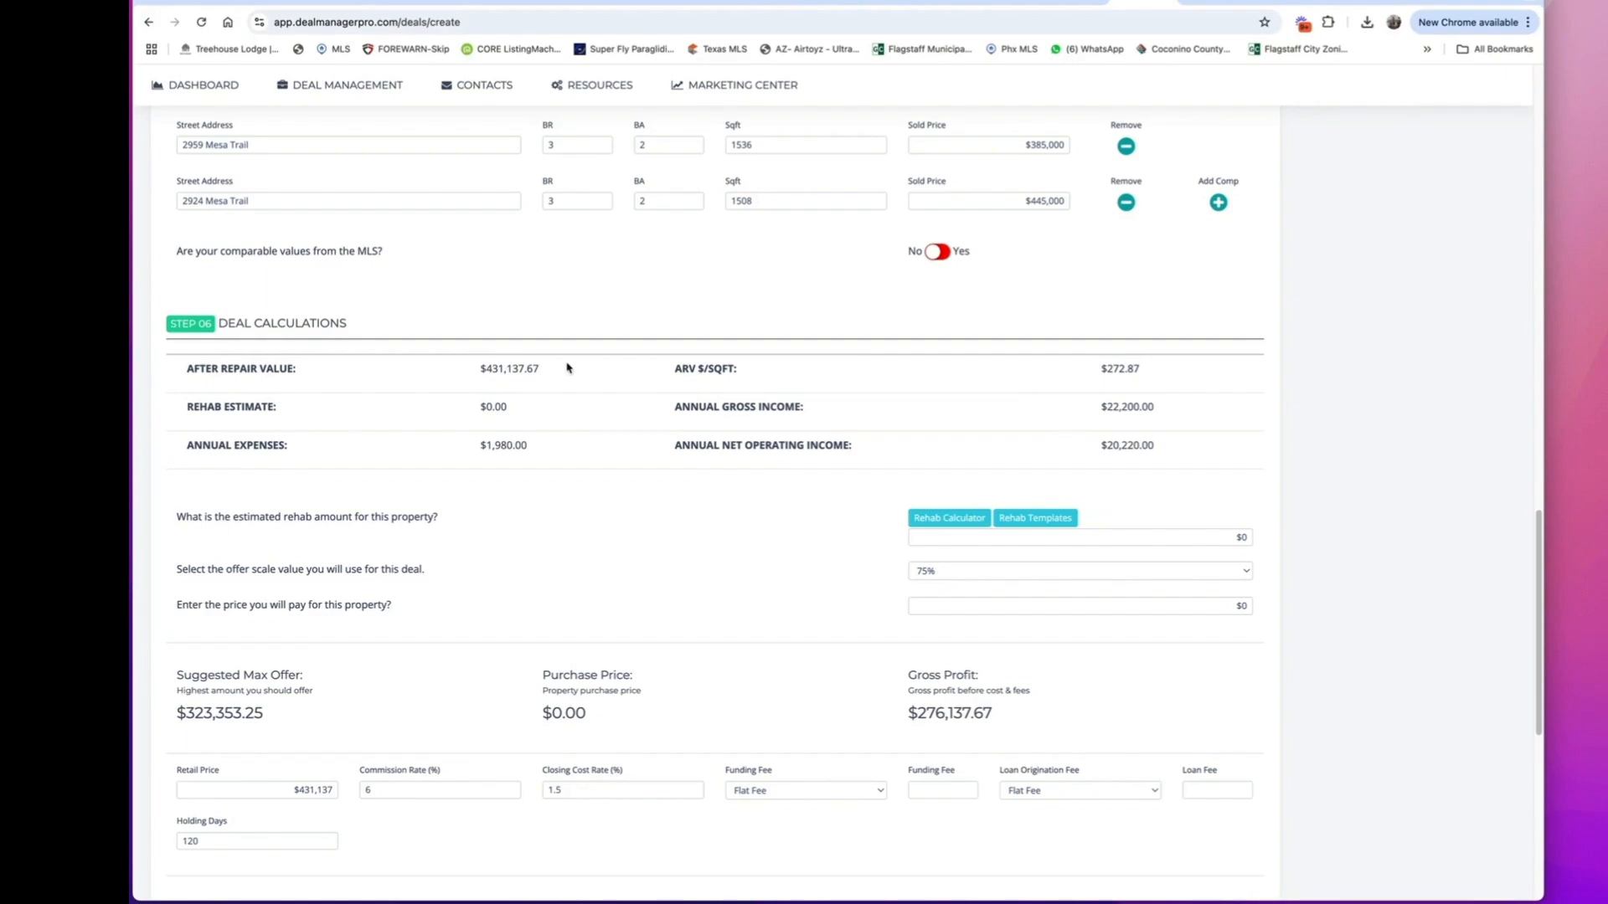
scroll(603, 514, down, 1)
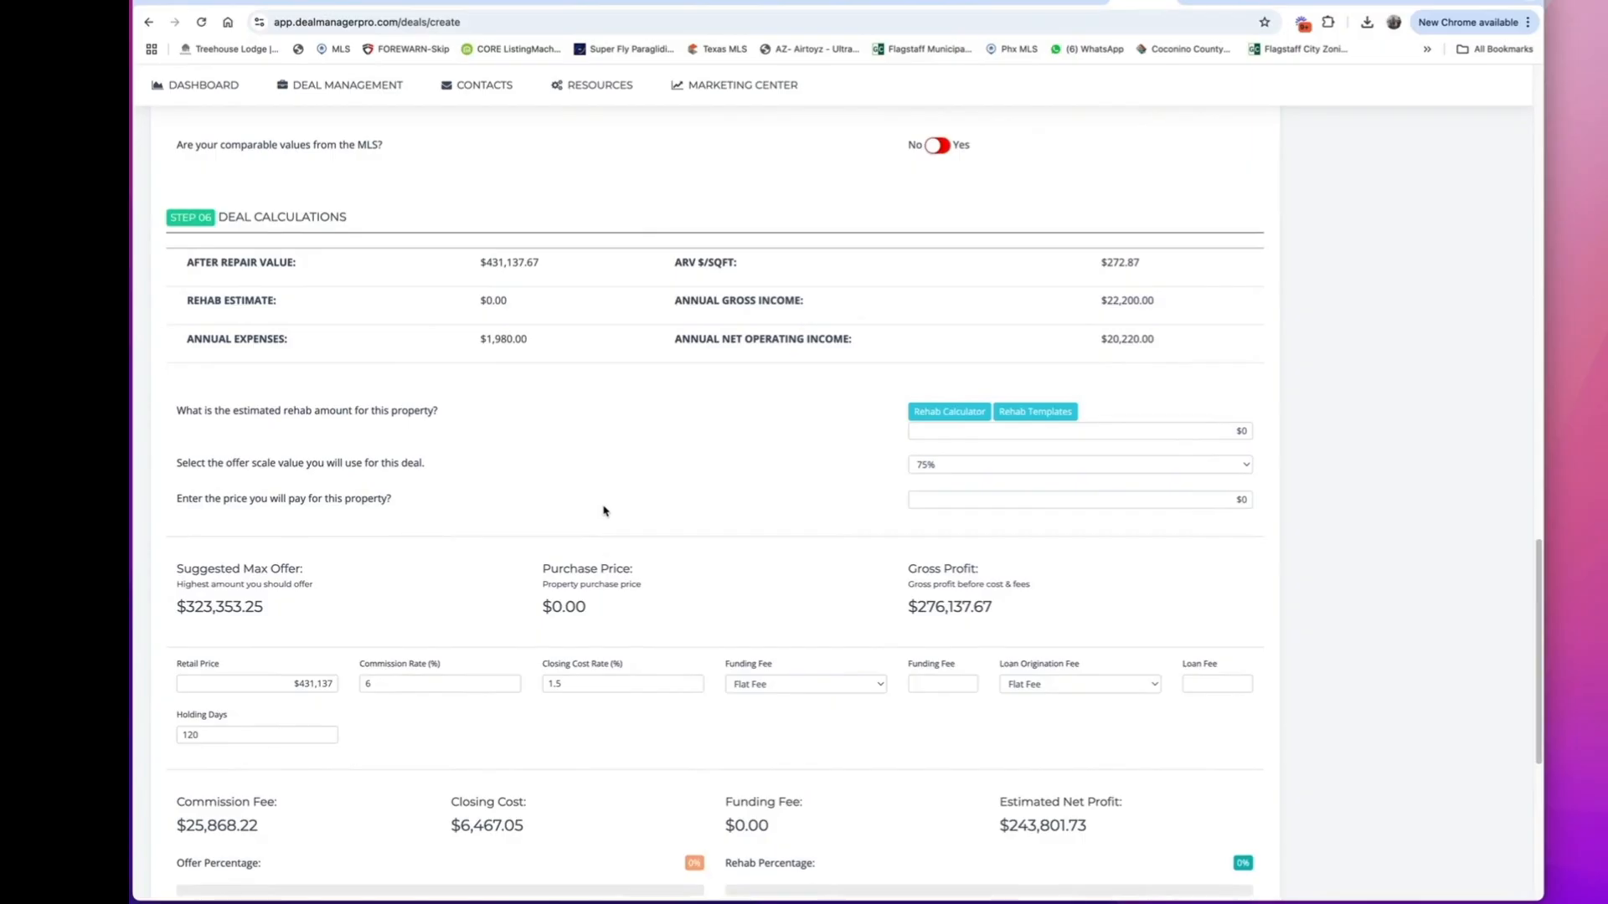
click(946, 415)
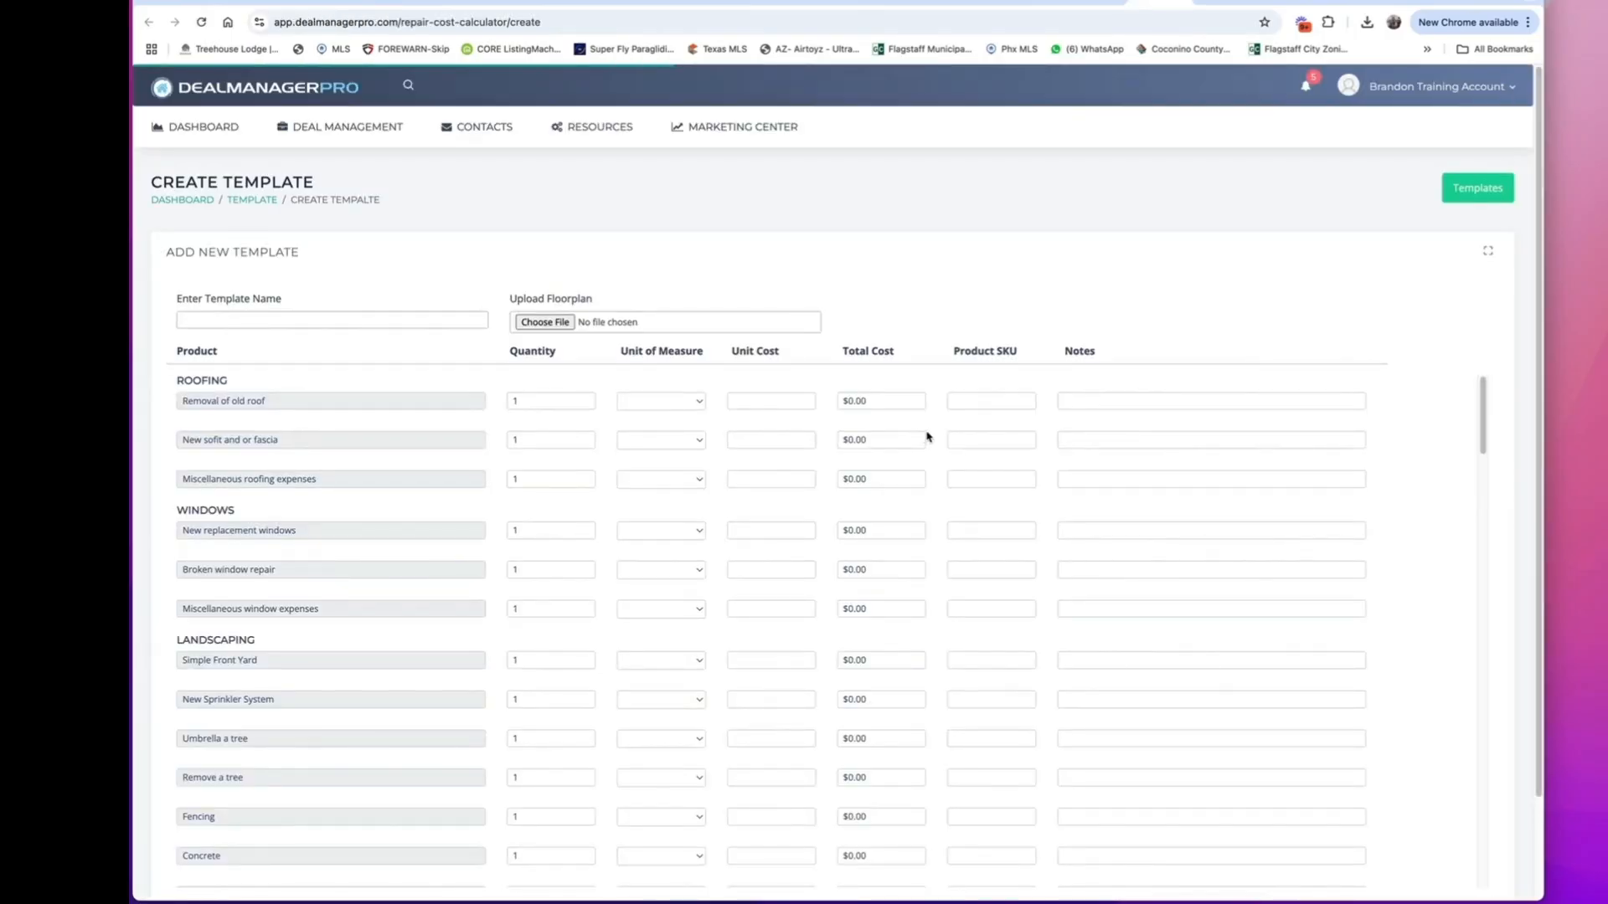
scroll(494, 556, down, 10)
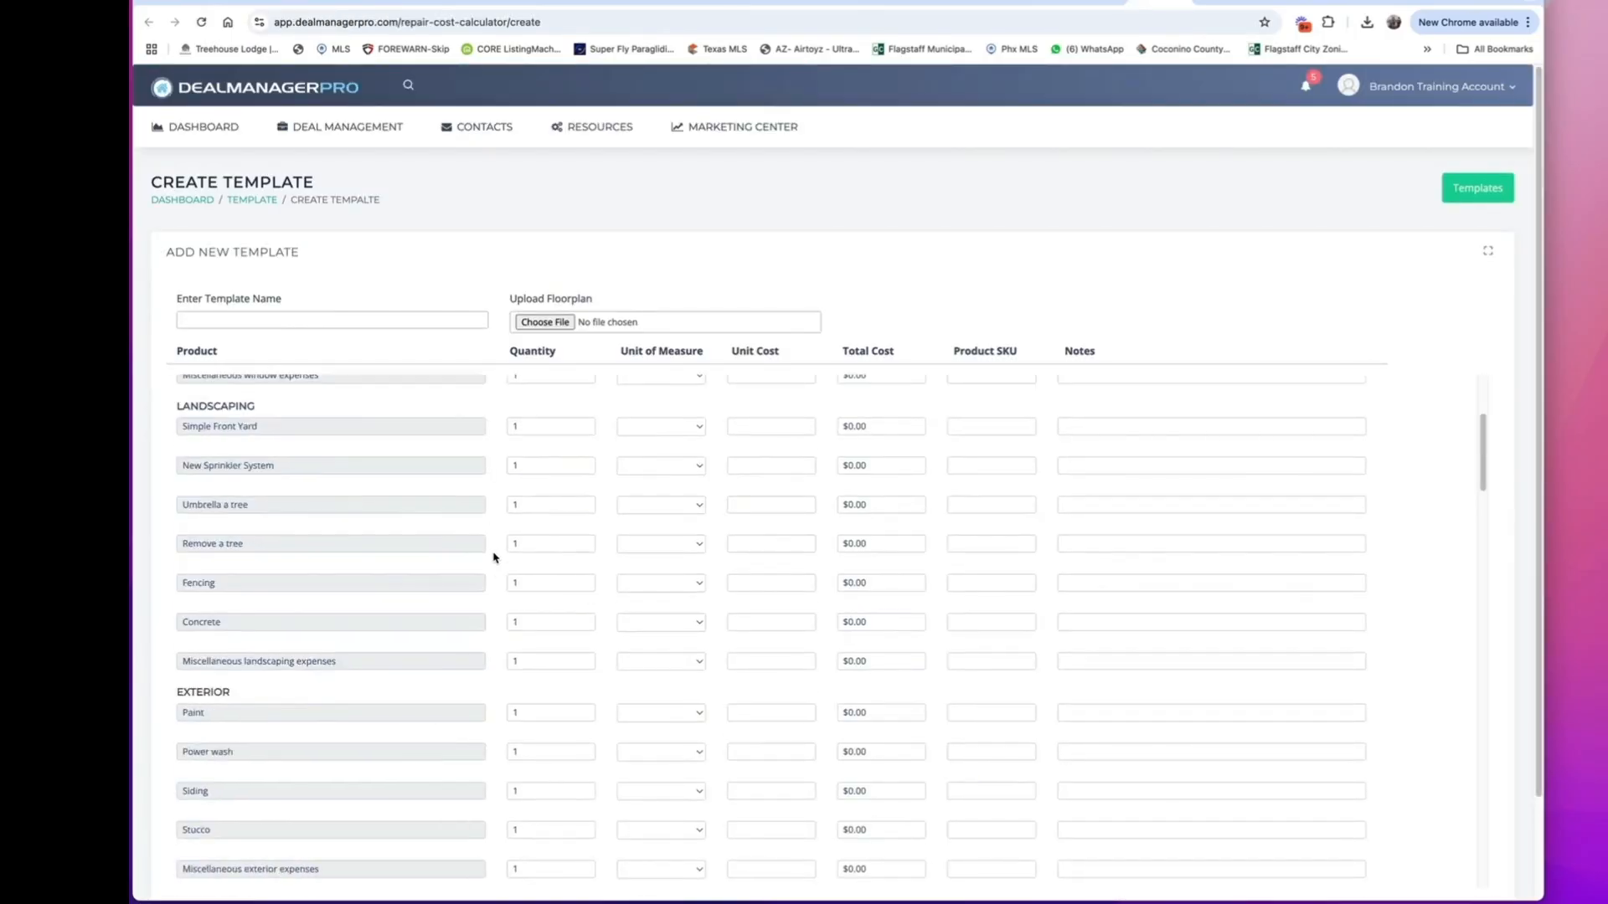
scroll(494, 557, down, 5)
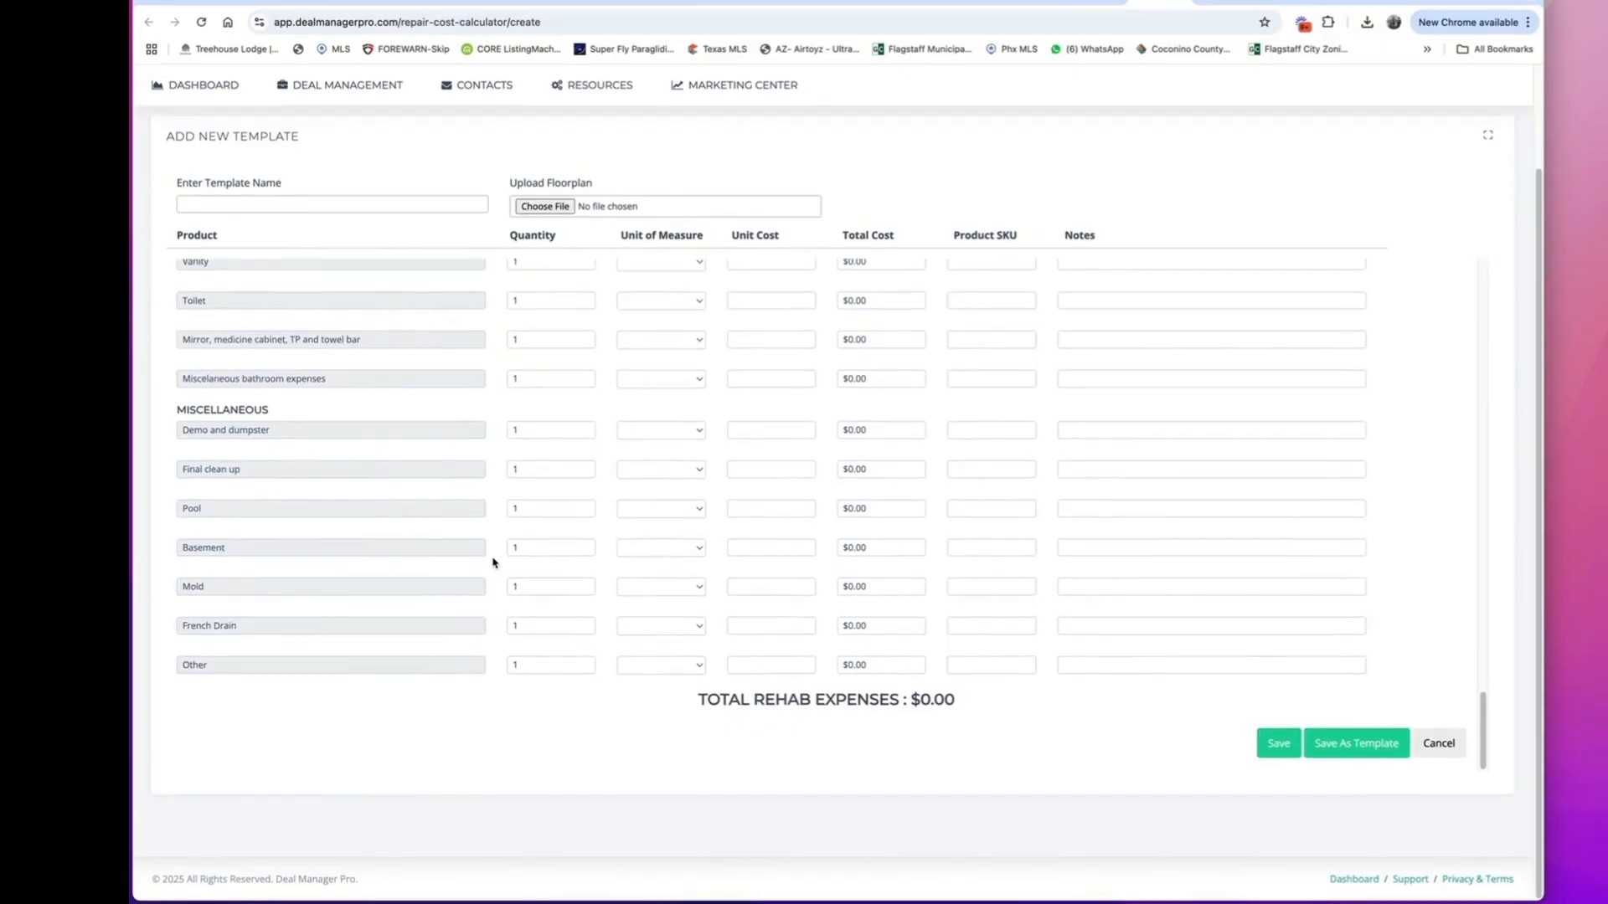
scroll(494, 561, up, 10)
scroll(494, 563, up, 10)
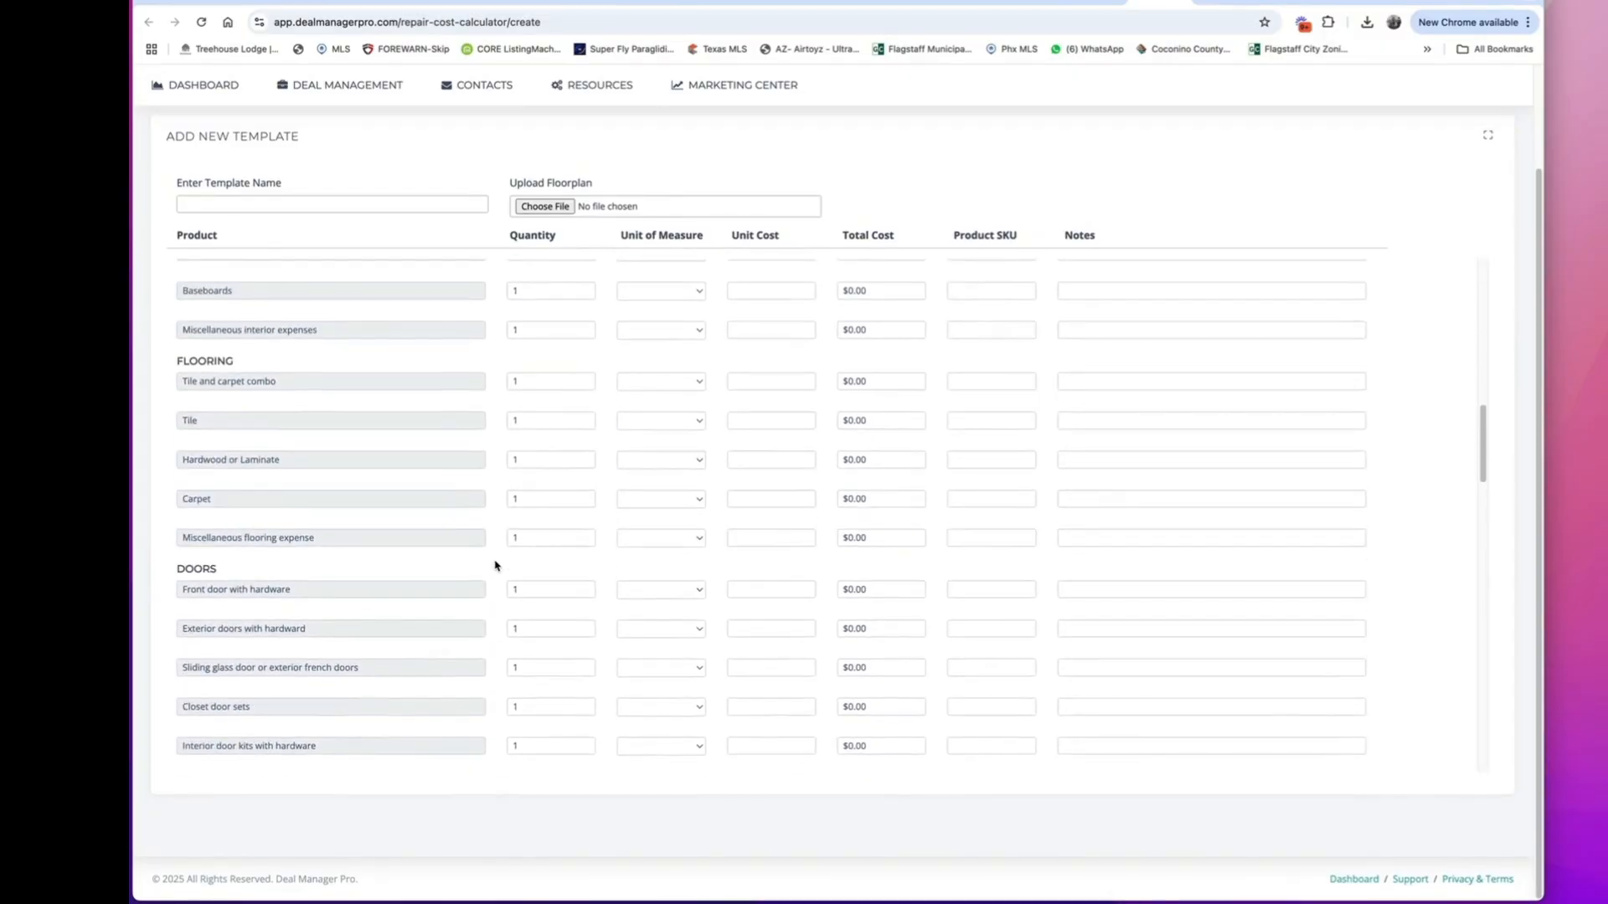
scroll(494, 568, up, 6)
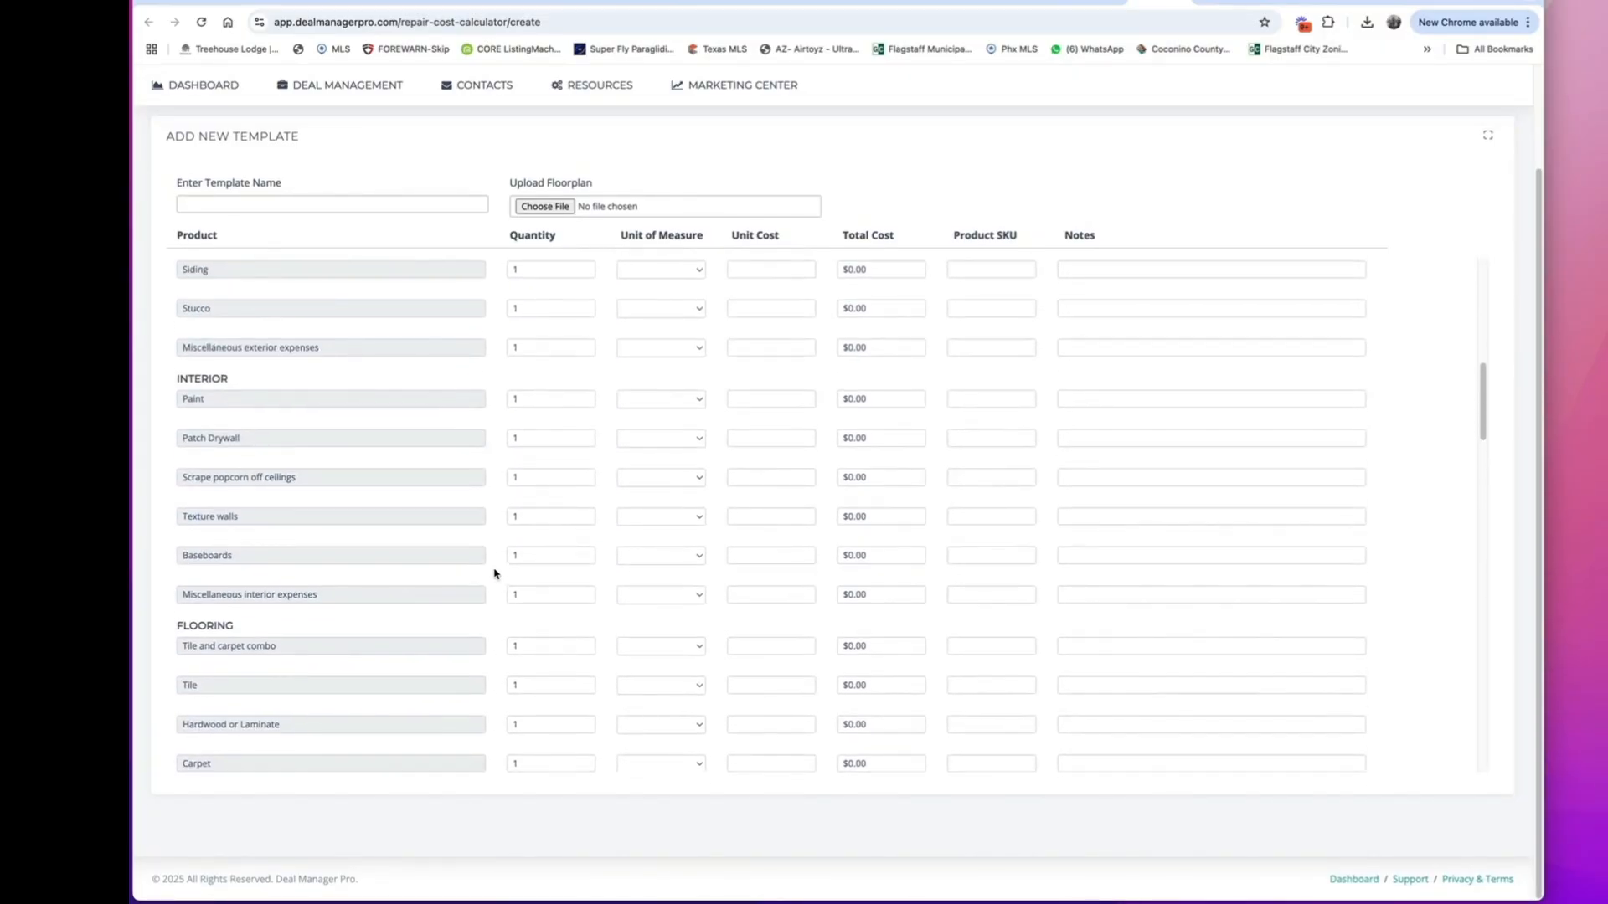
scroll(501, 552, up, 10)
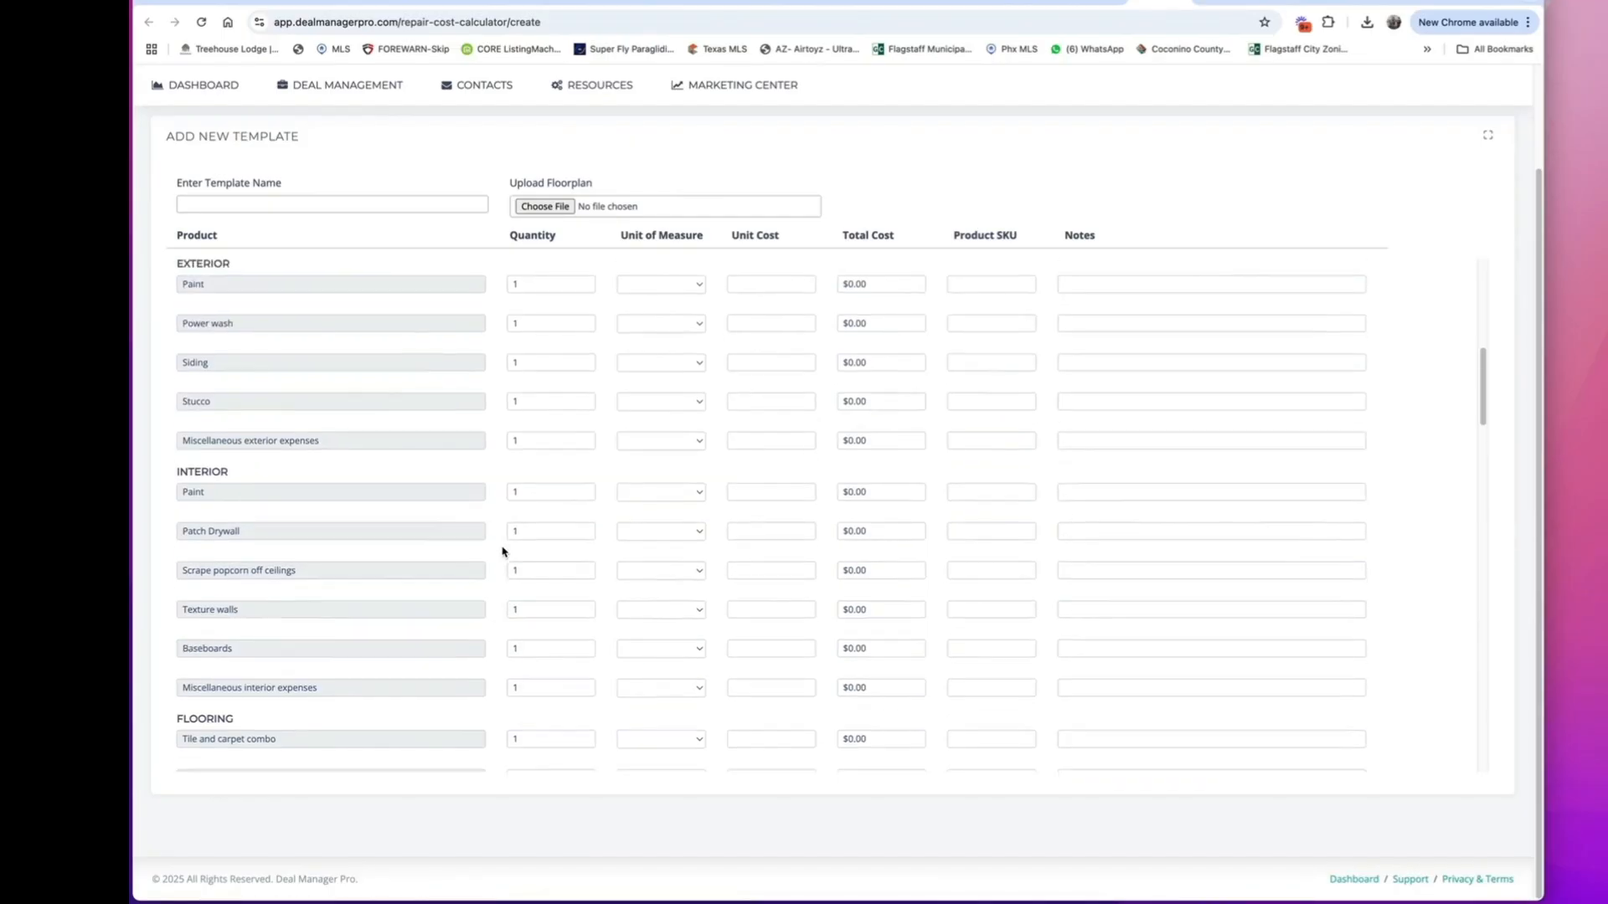
click(803, 284)
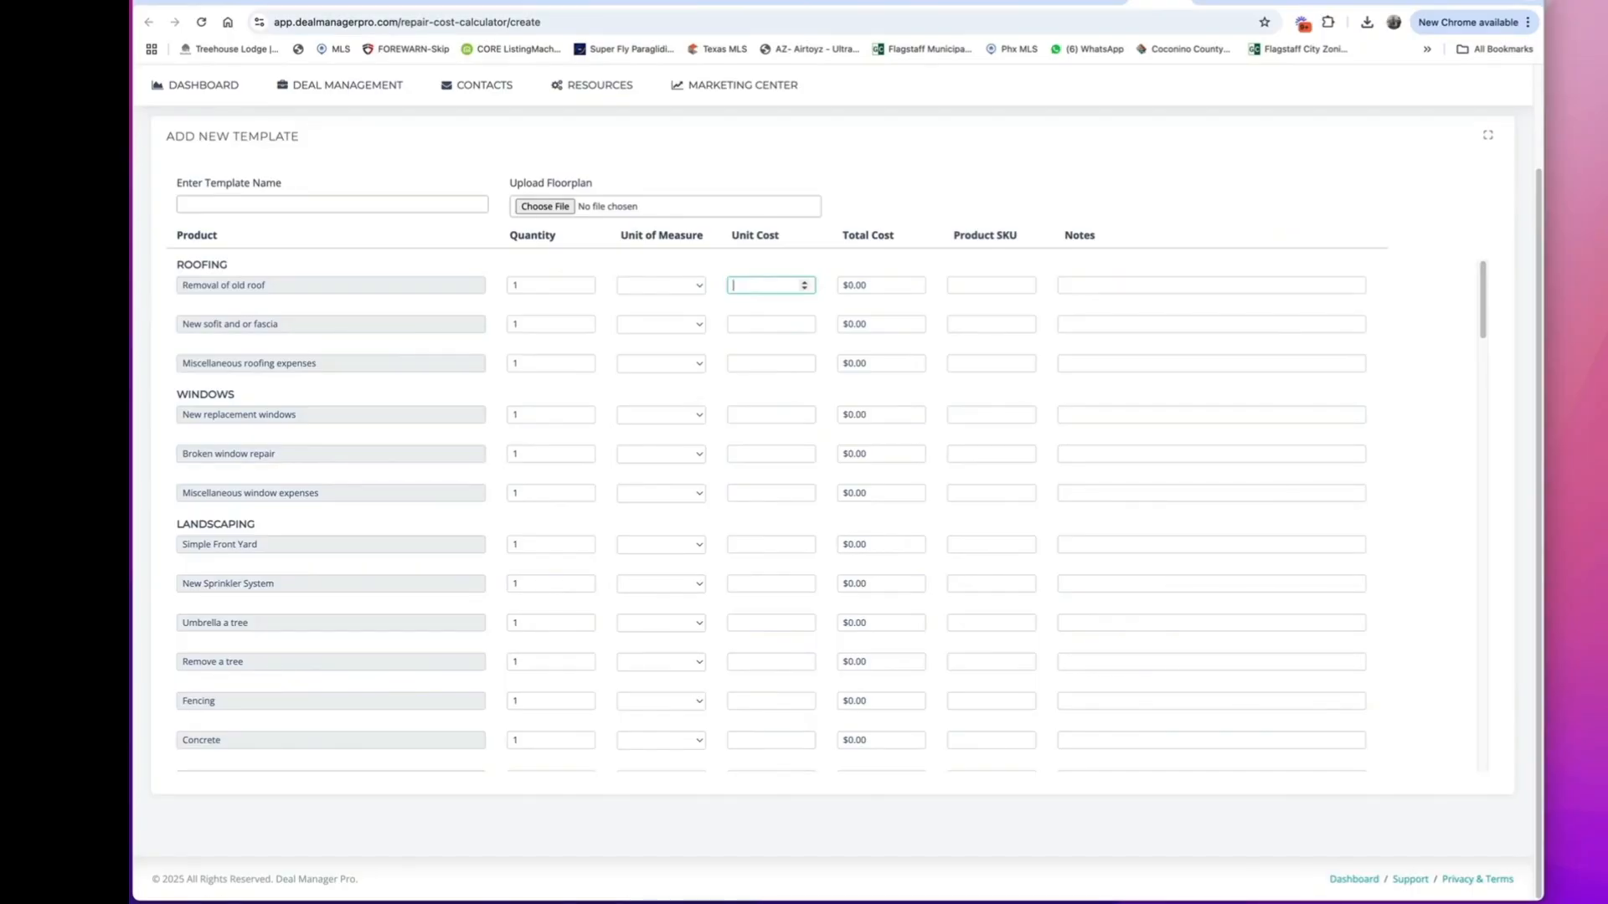
text(45000)
scroll(1141, 642, down, 15)
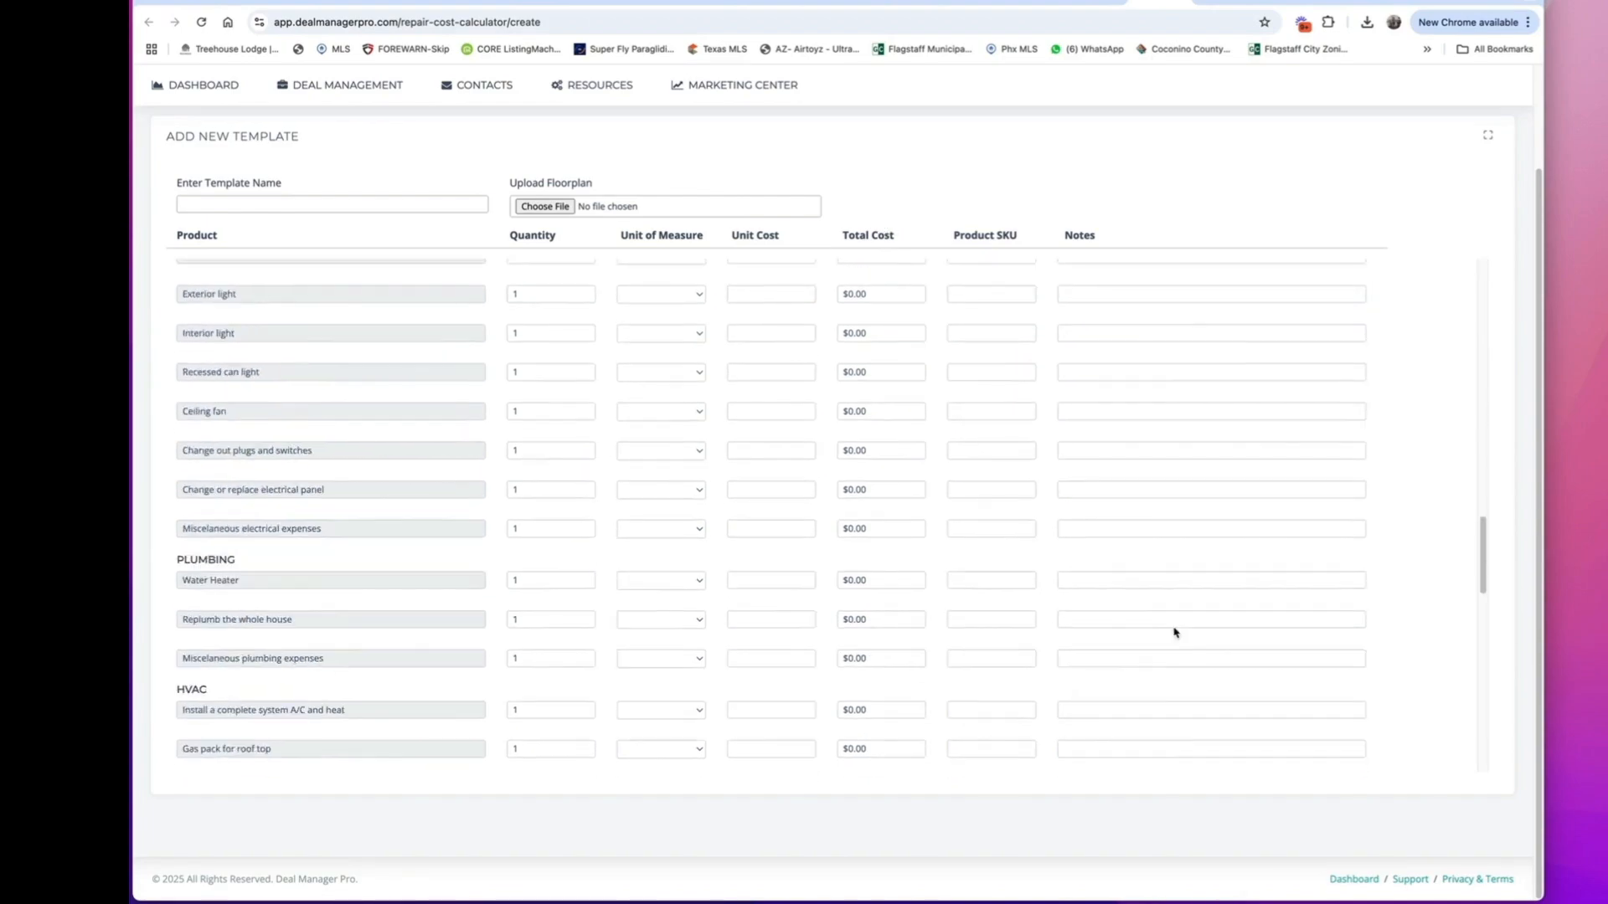
scroll(1371, 697, down, 5)
click(1279, 742)
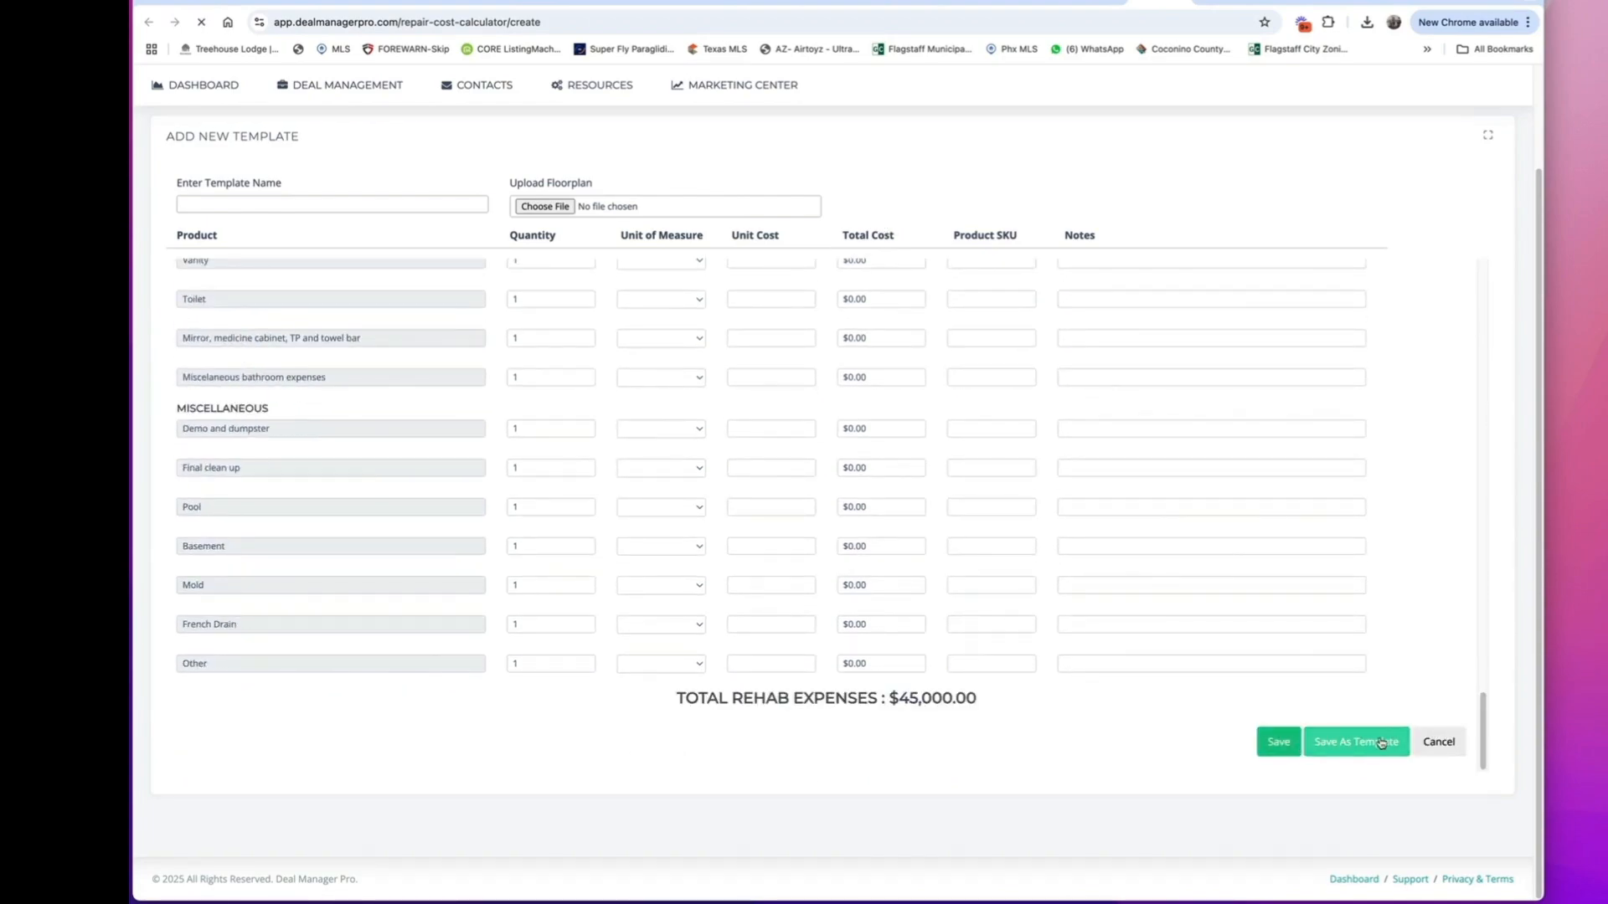
Return to the deal form and apply a saved $45,000 rehab template as the estimated rehab amount.
click(1120, 2)
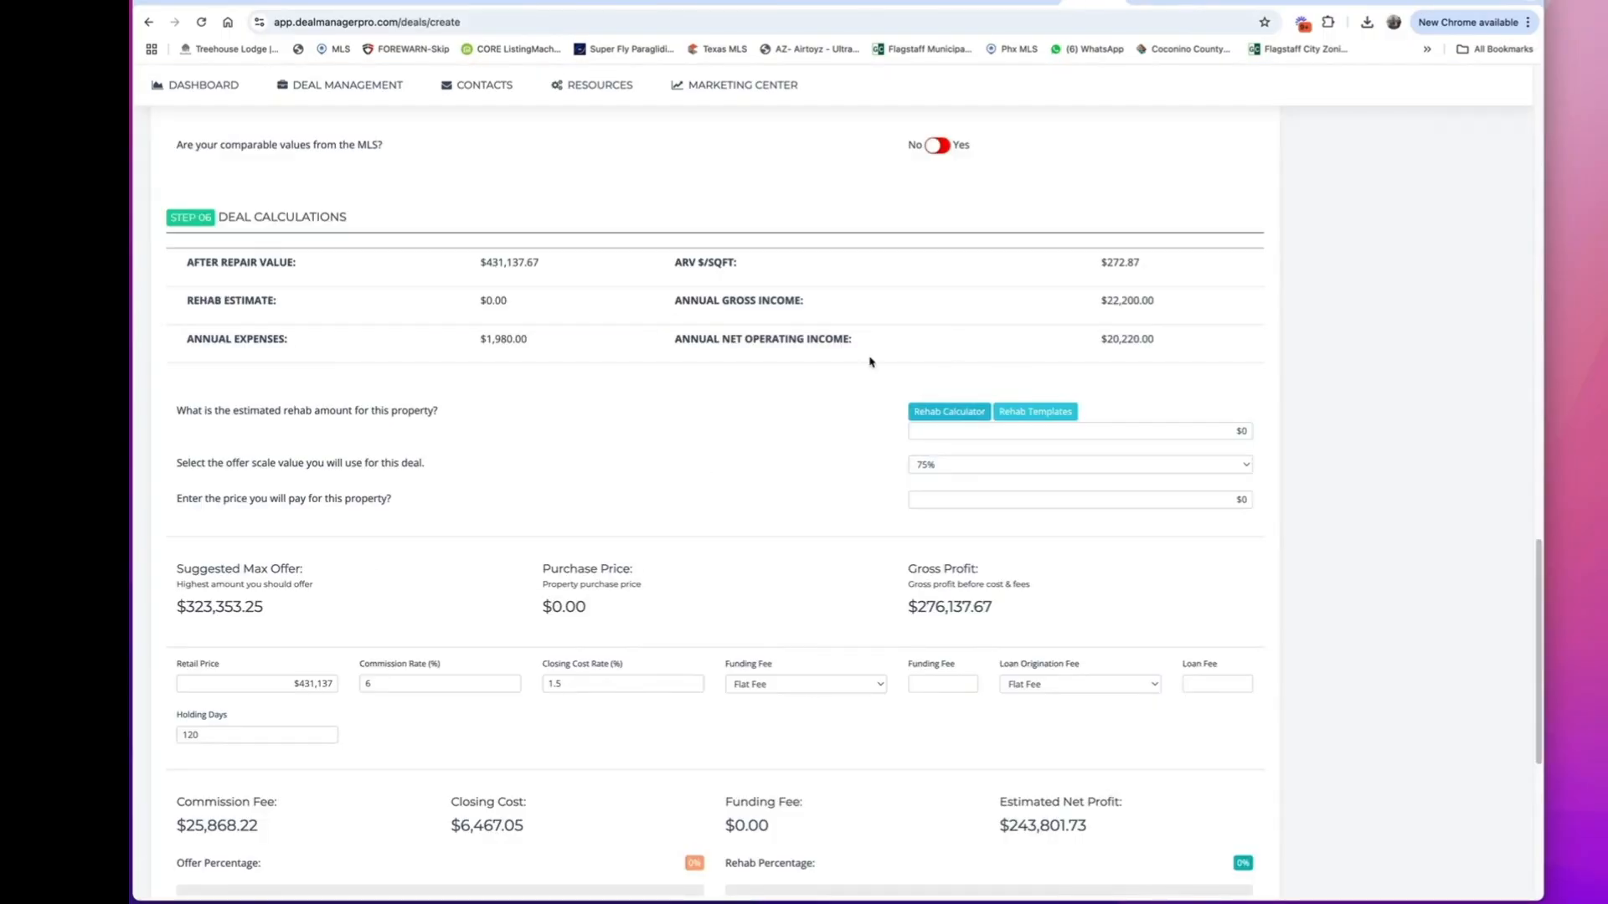
click(1032, 417)
click(961, 482)
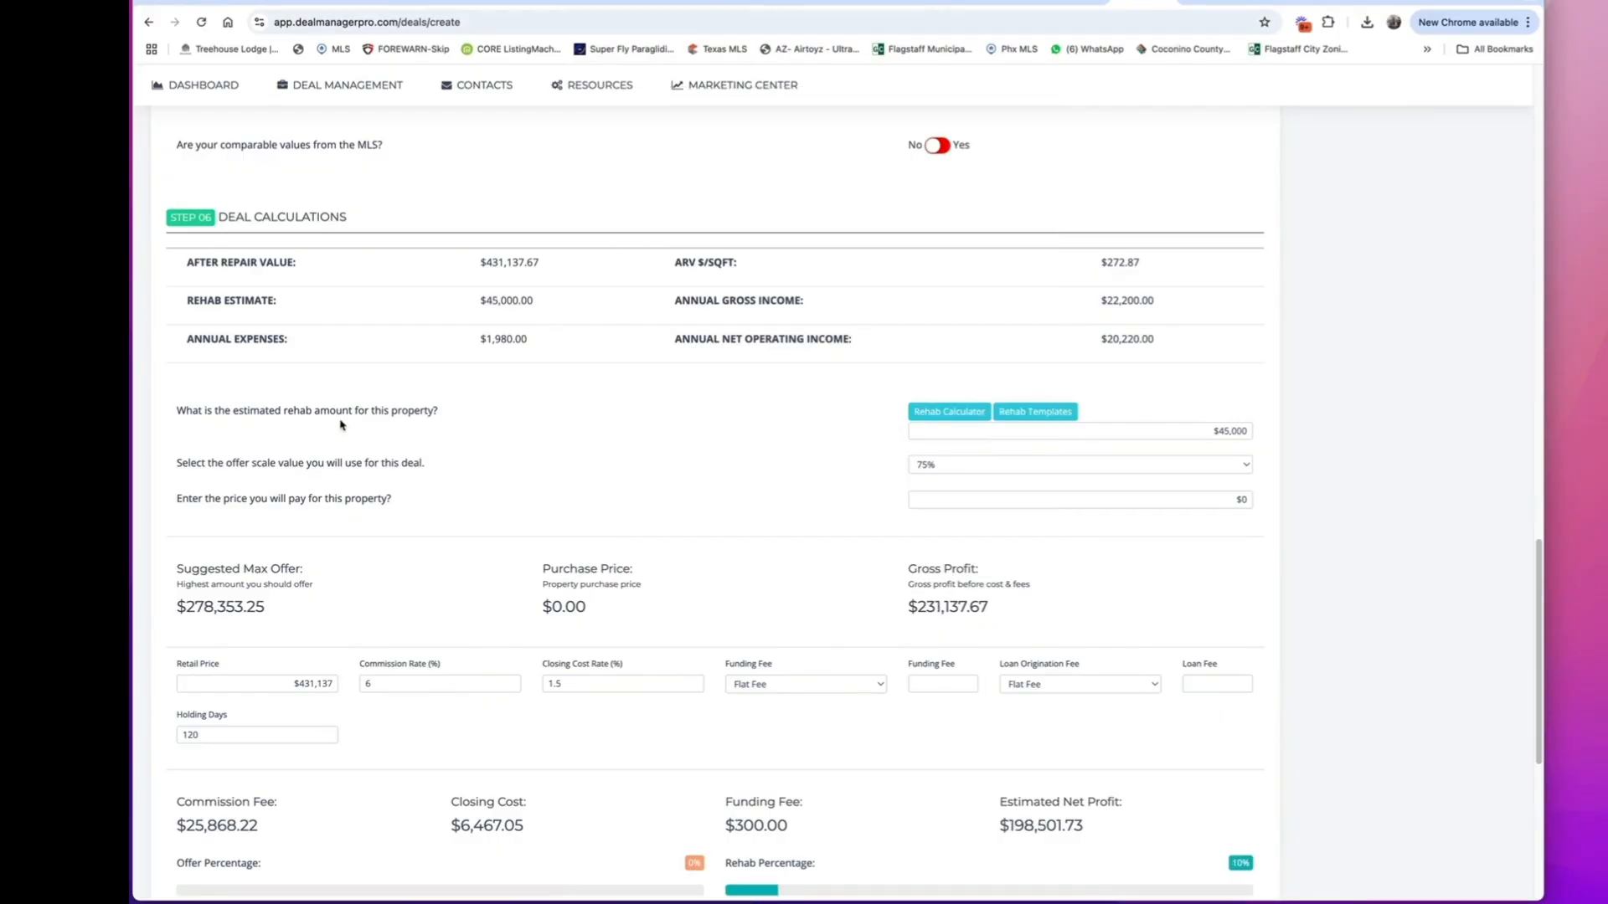
Set the deal's offer scale to 70% and the price to pay for the property to $155,000.
click(967, 465)
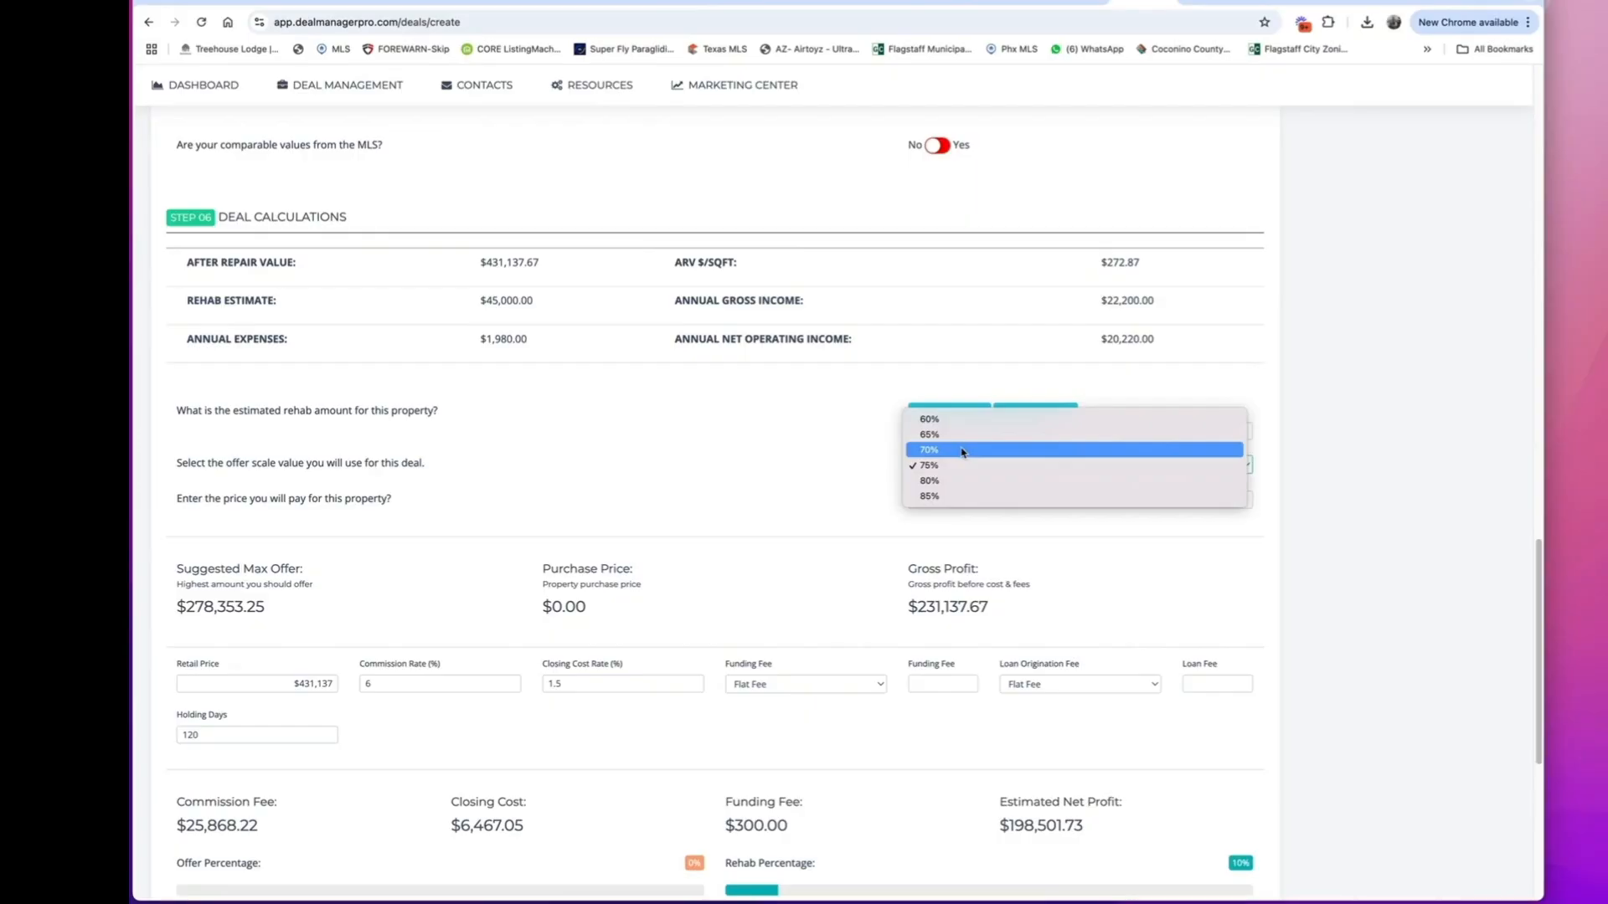
click(963, 452)
click(1001, 497)
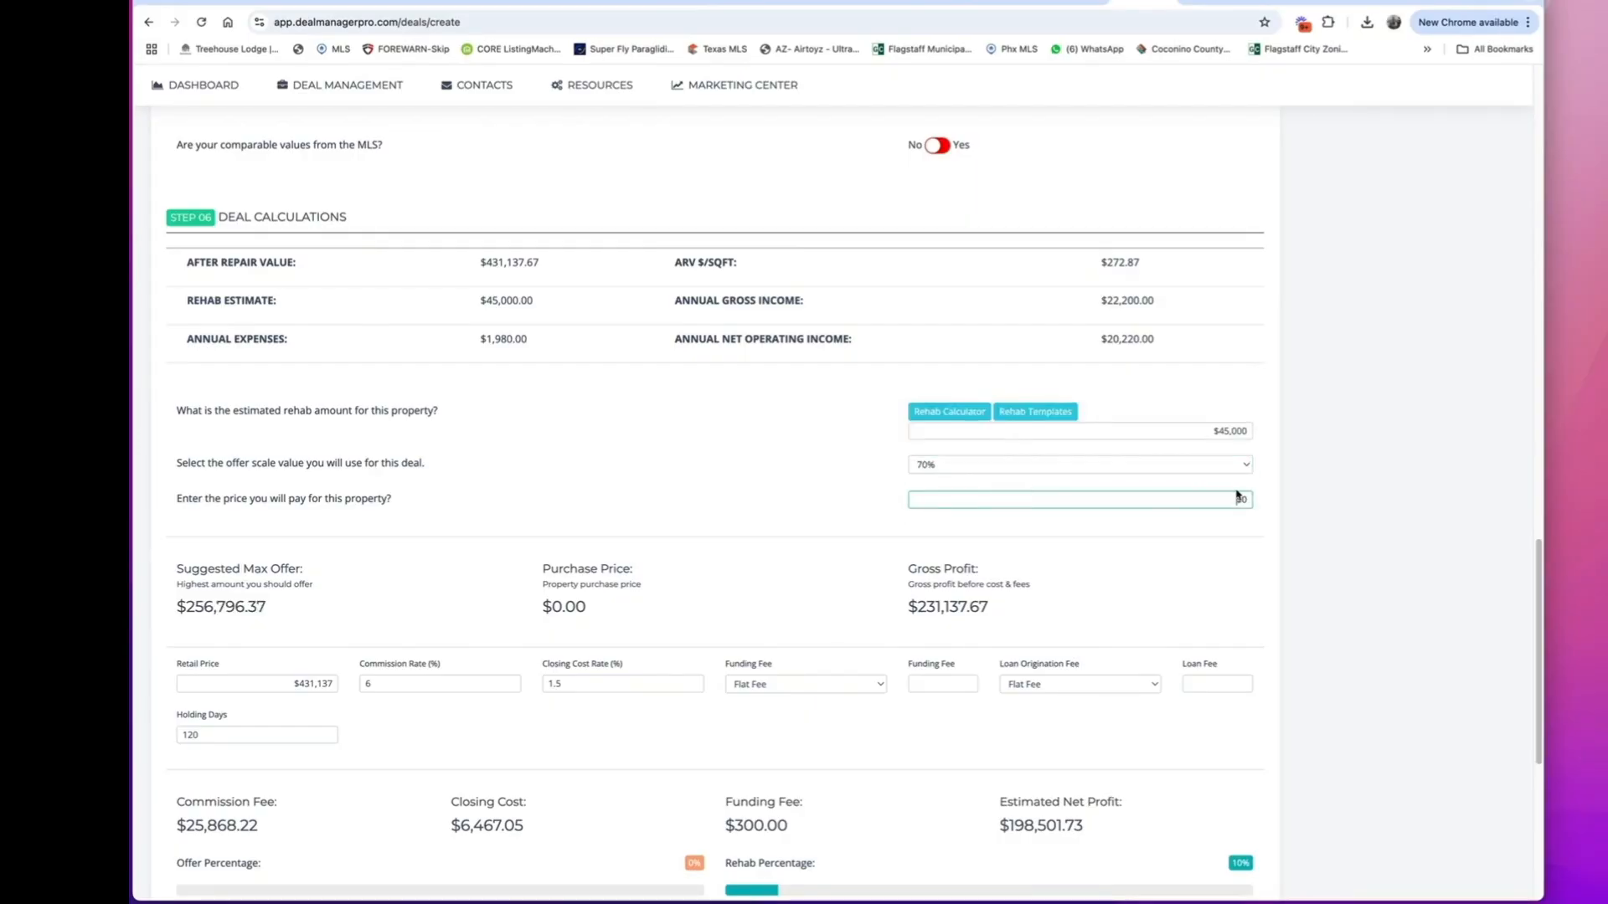
text(155,00)
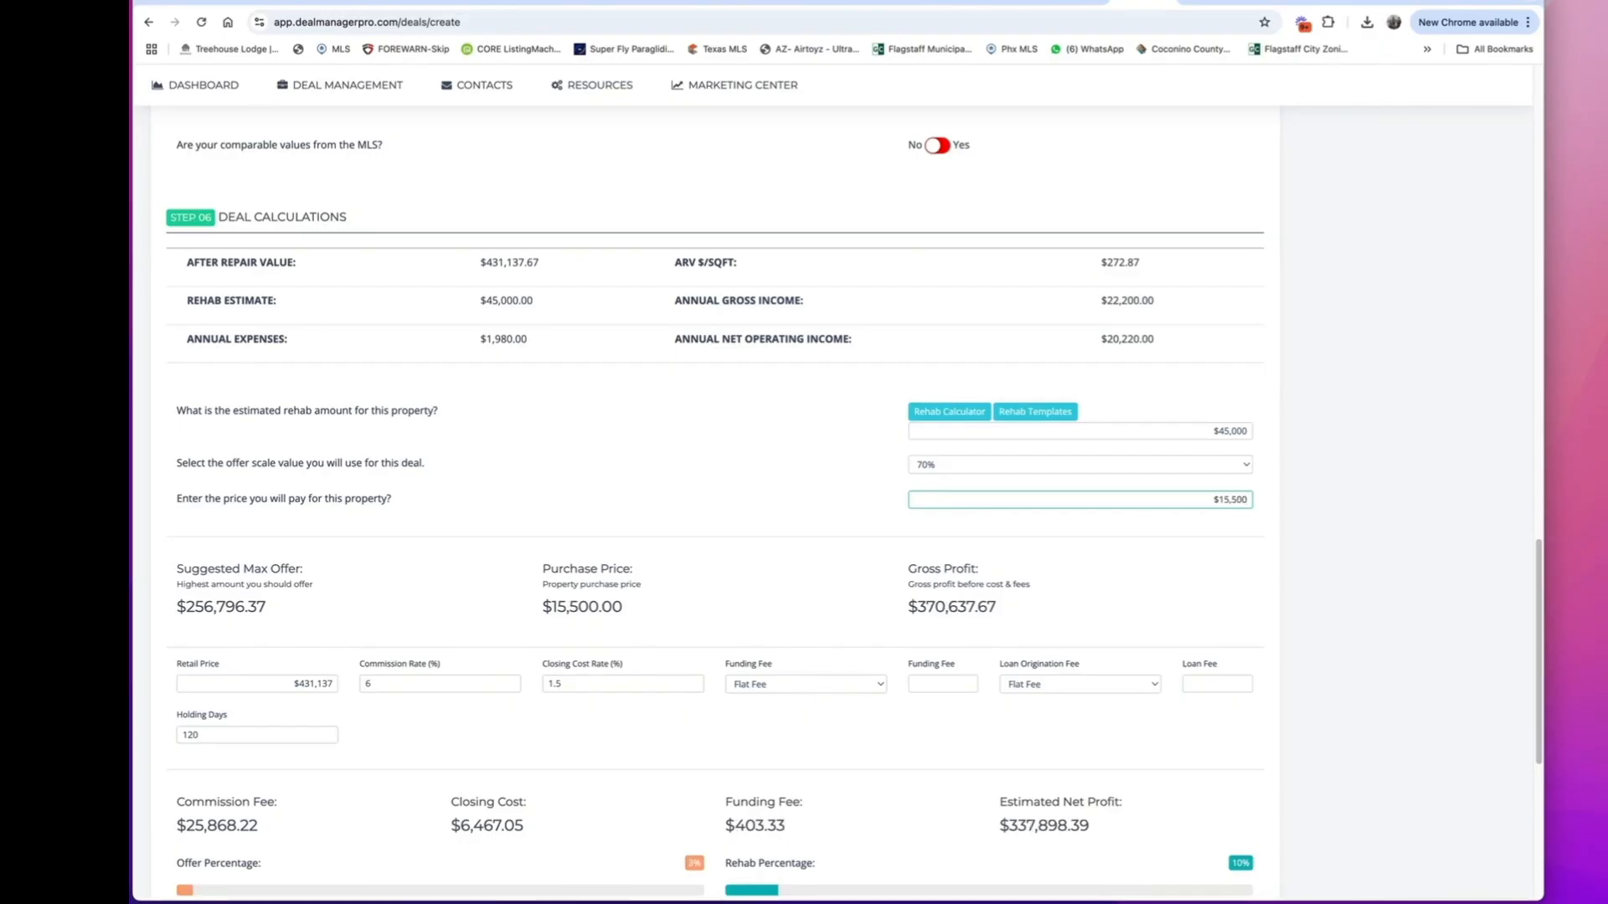
text(0)
click(775, 521)
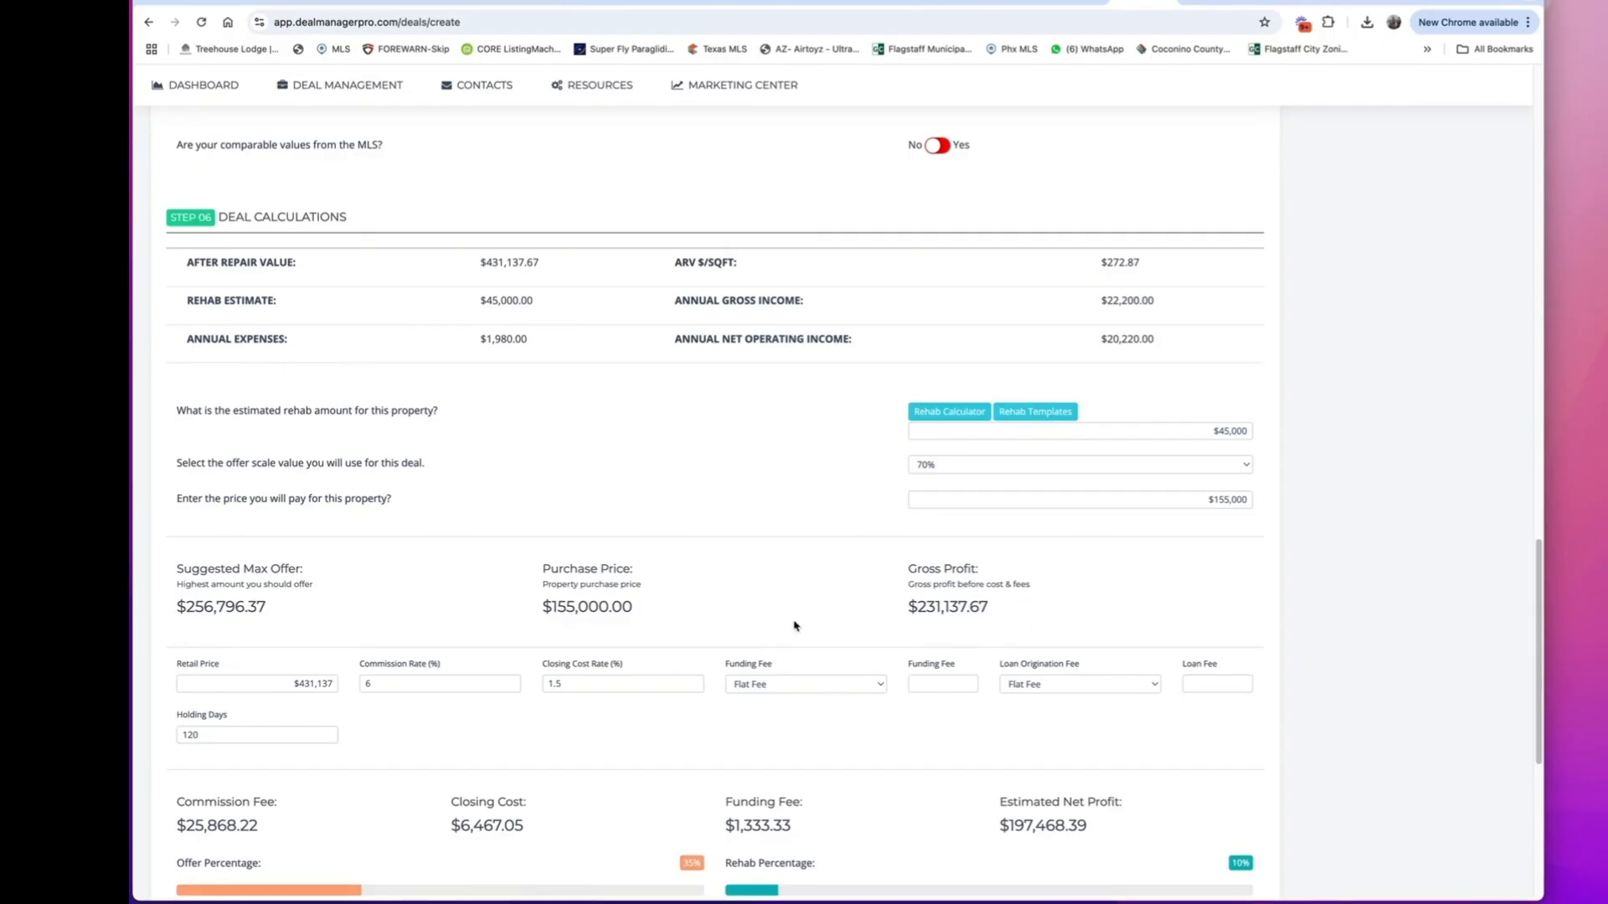
scroll(246, 664, down, 3)
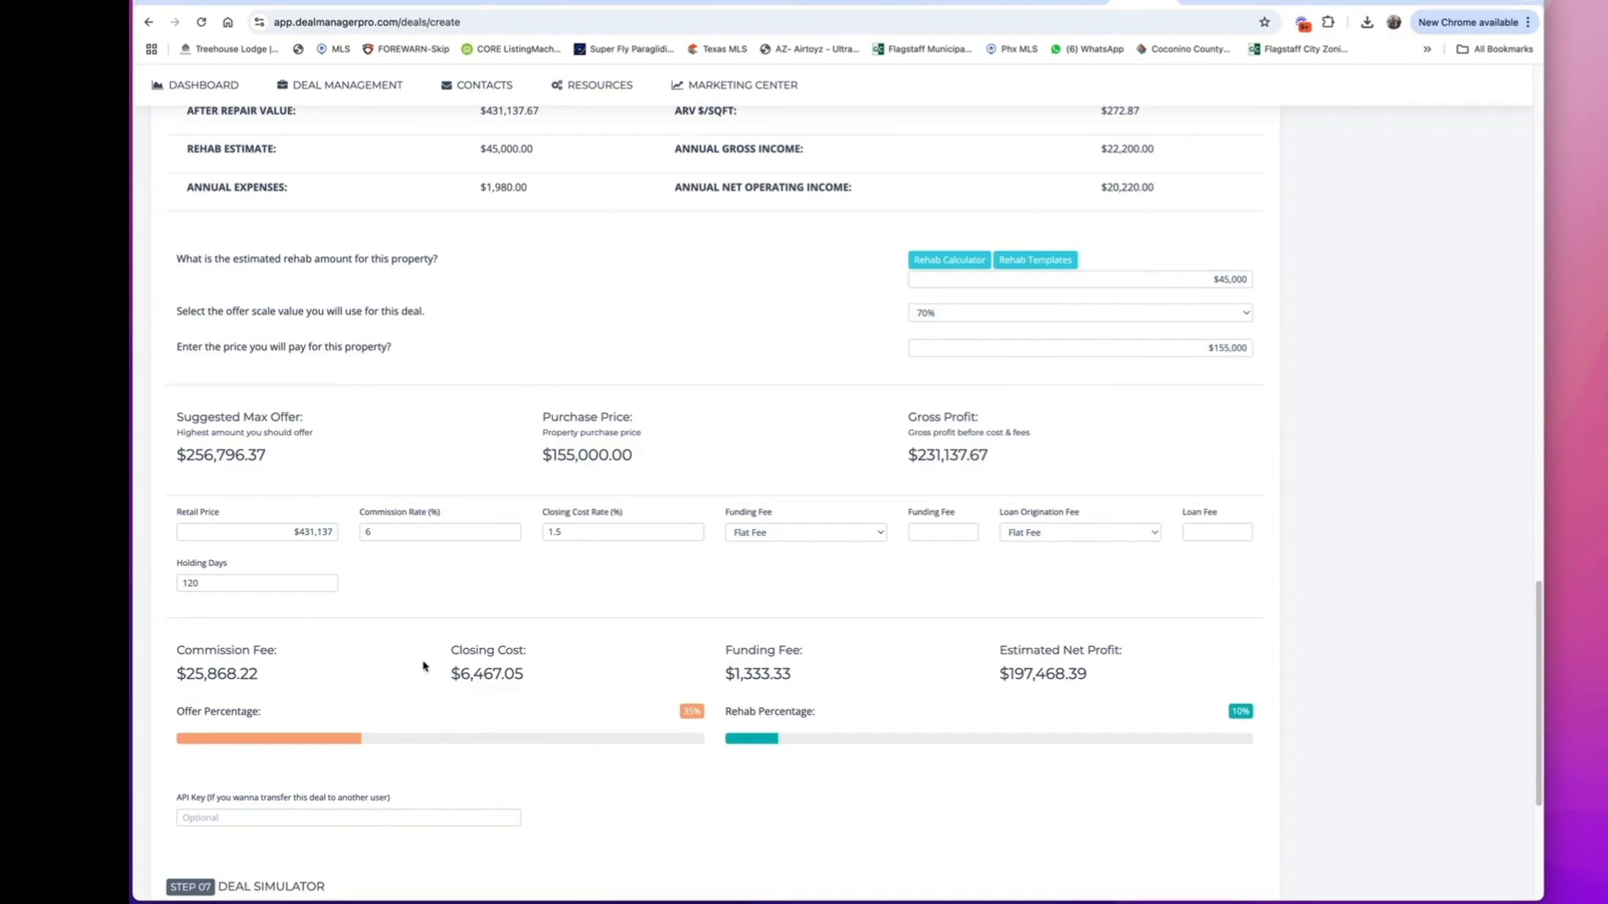
Review the deal's calculations, financial information and Deal Simulator section, and submit the deal.
scroll(405, 675, down, 3)
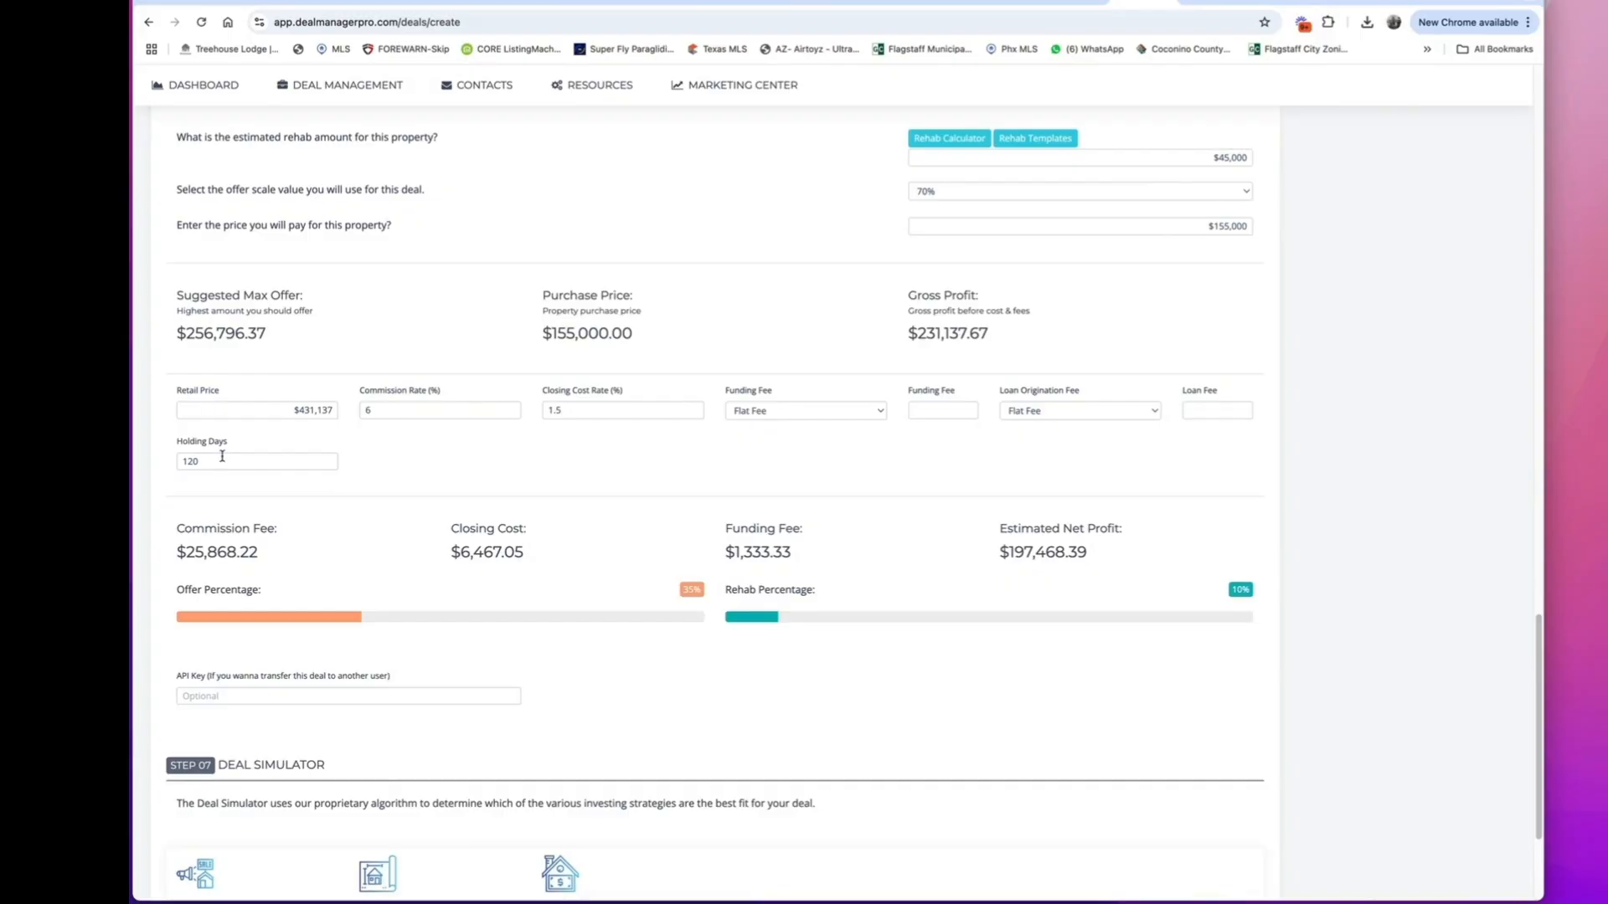
scroll(483, 553, down, 3)
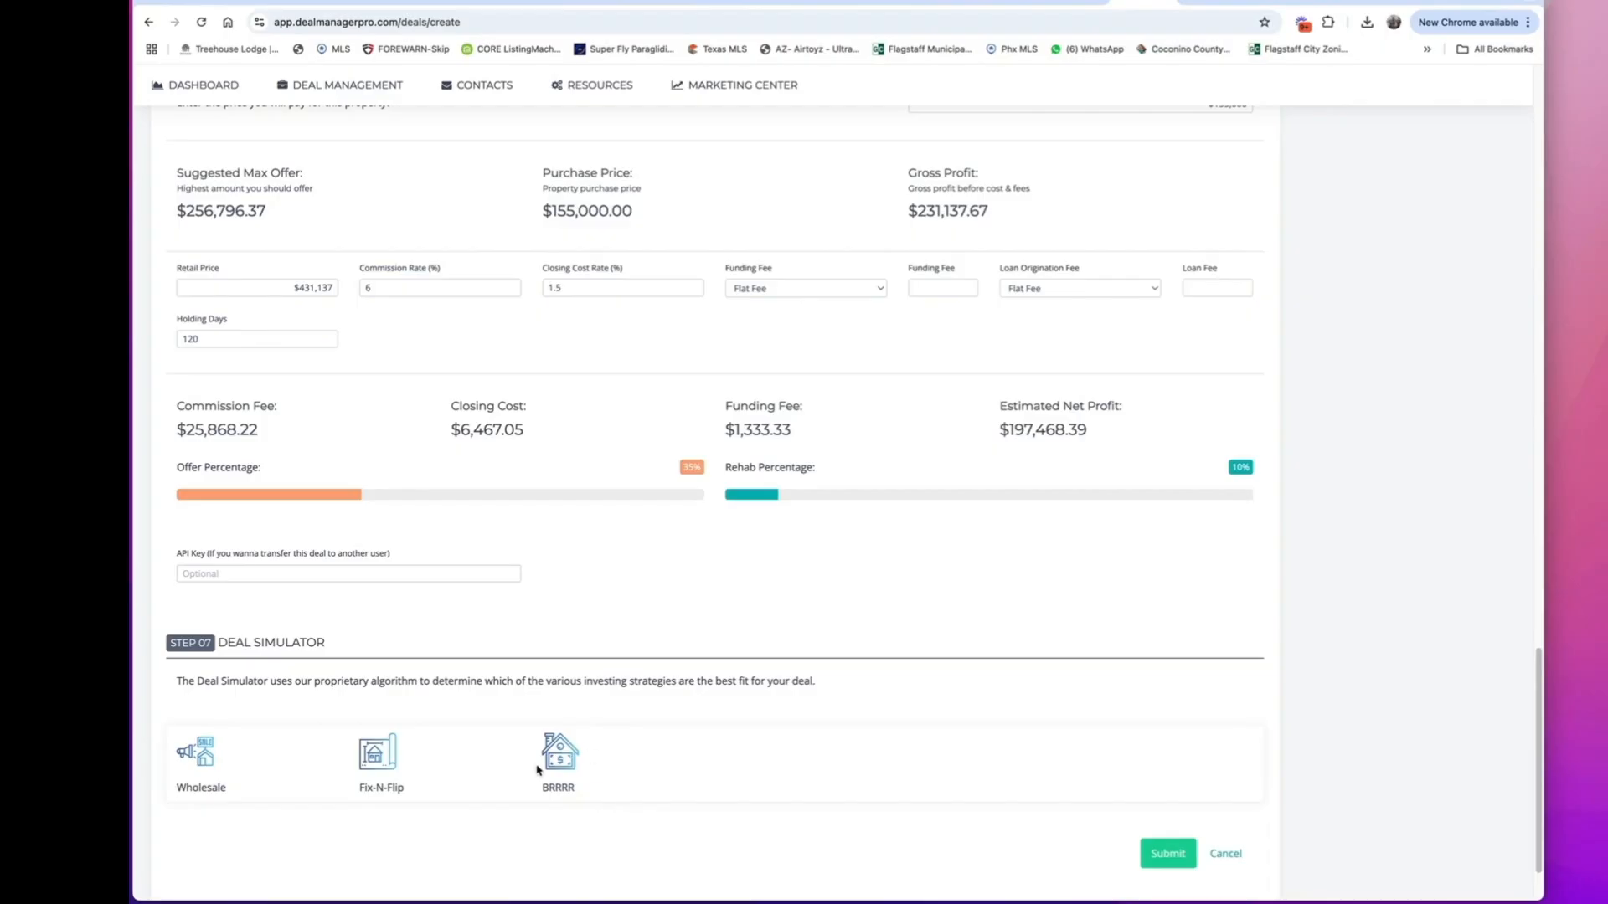
scroll(693, 682, up, 6)
scroll(881, 611, up, 5)
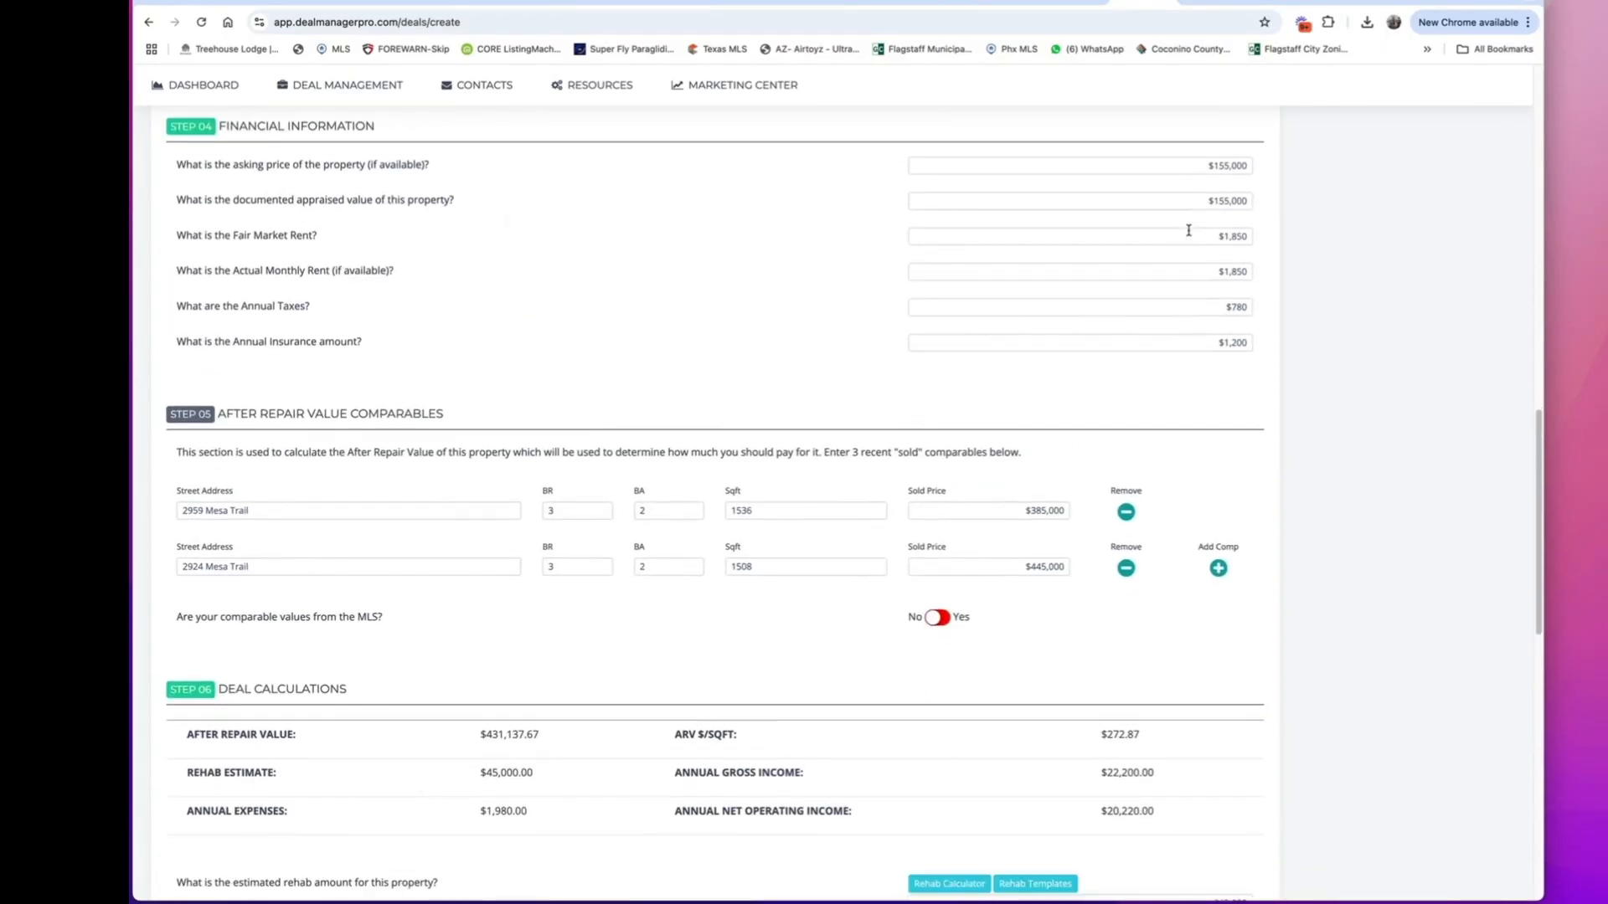
scroll(1209, 517, down, 12)
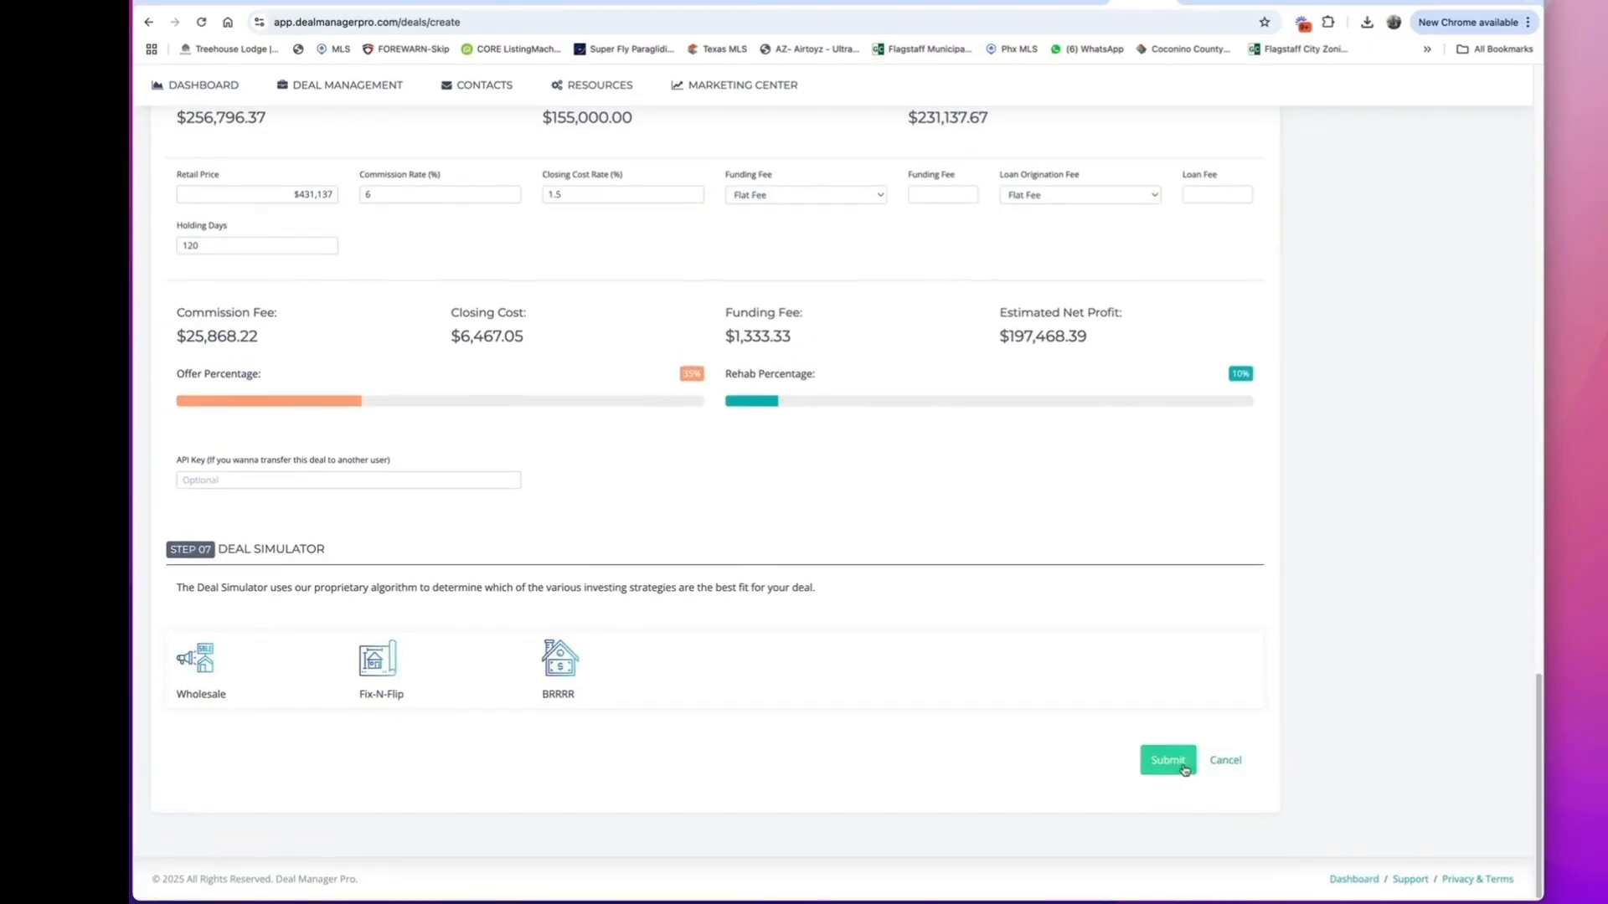
click(1183, 767)
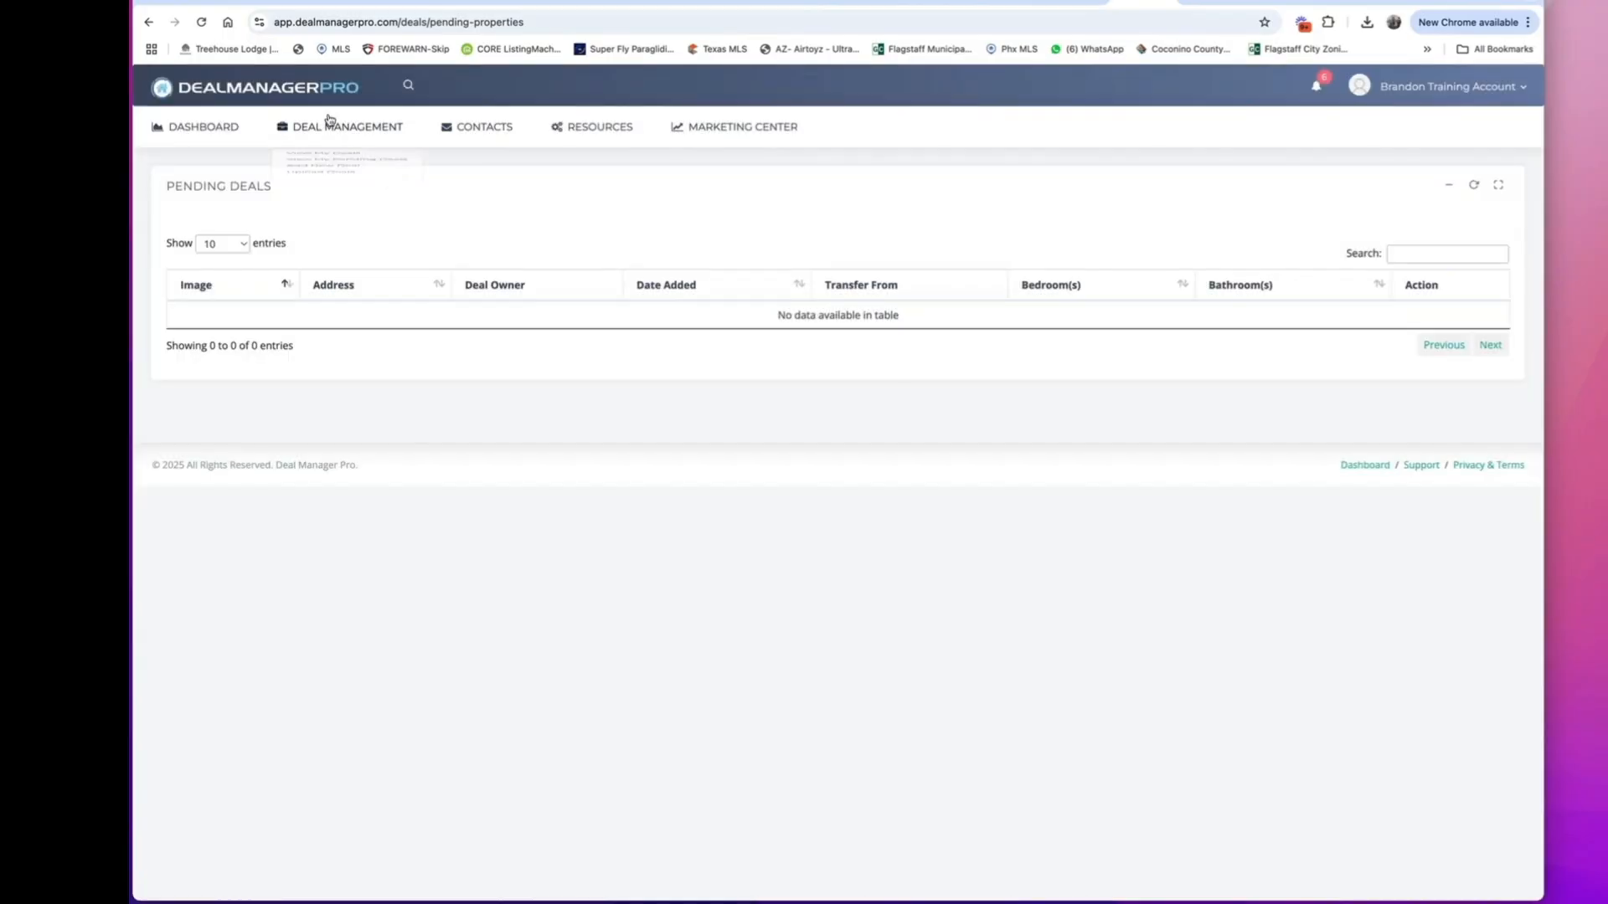
Open the 1577 square foot property from the current deals and save its rehab report as rehab_calc_ on the Desktop.
mouse_move(326, 125)
click(332, 161)
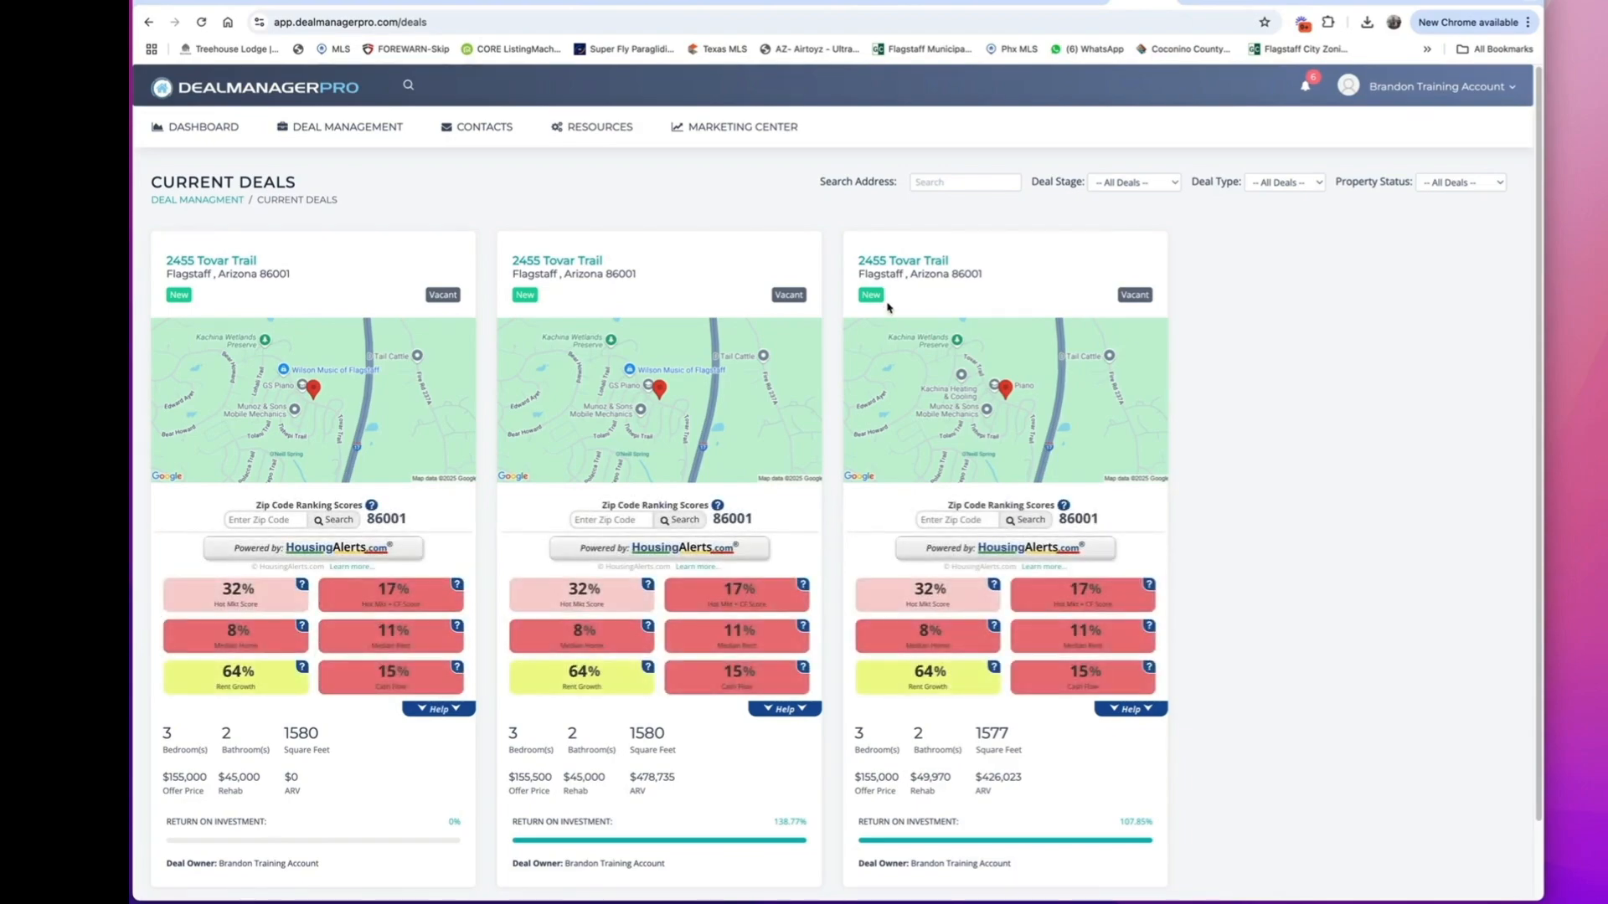
click(905, 263)
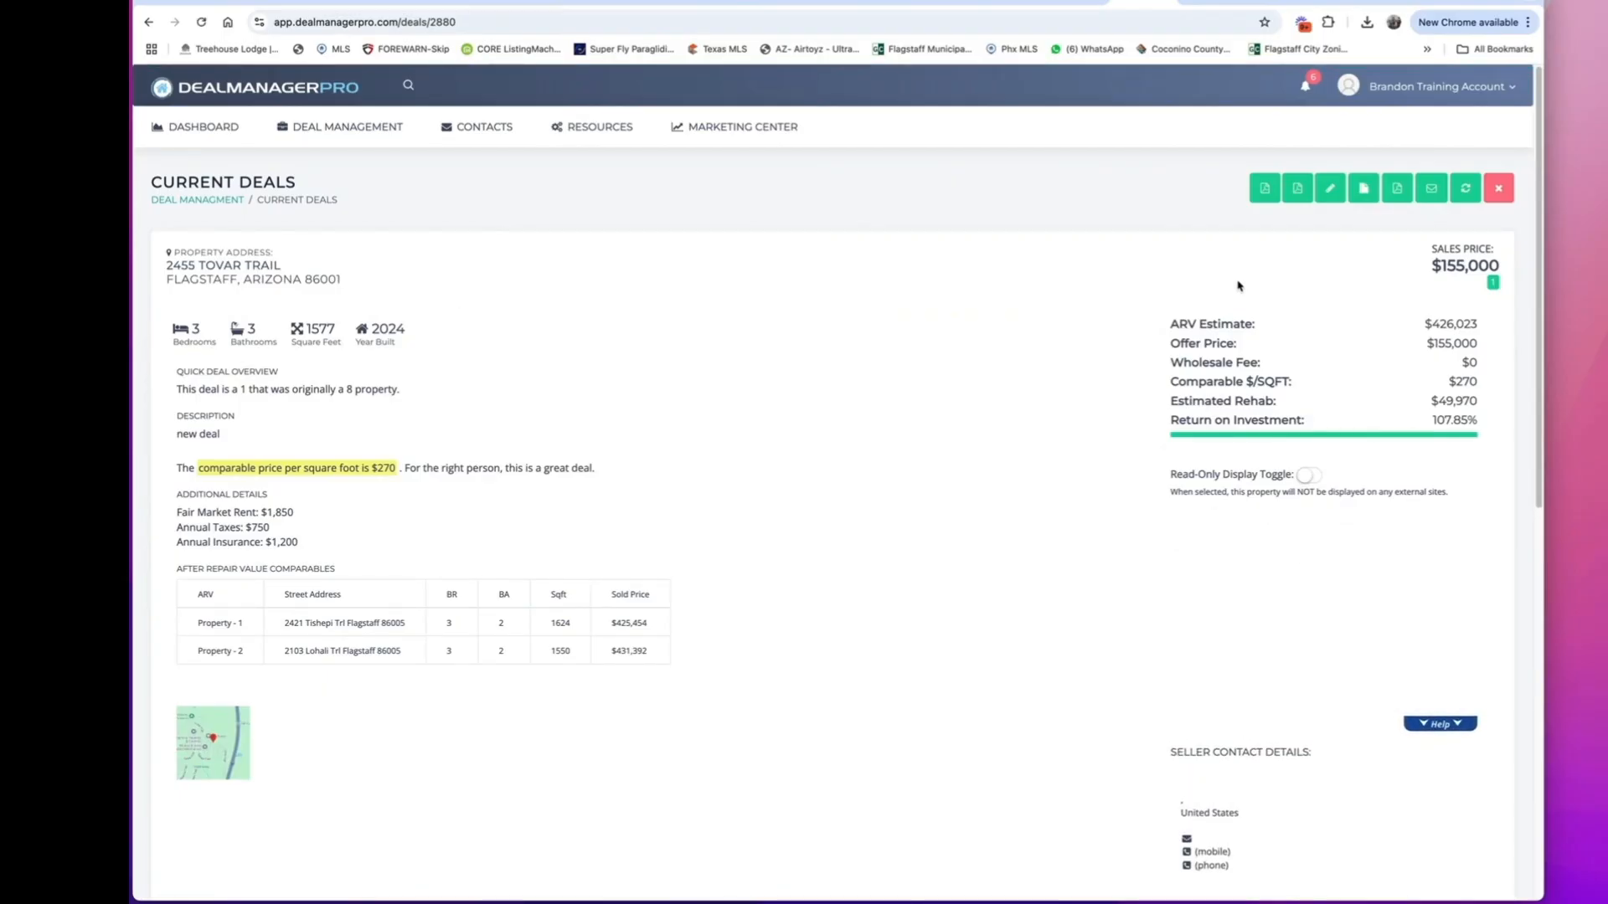
click(1267, 187)
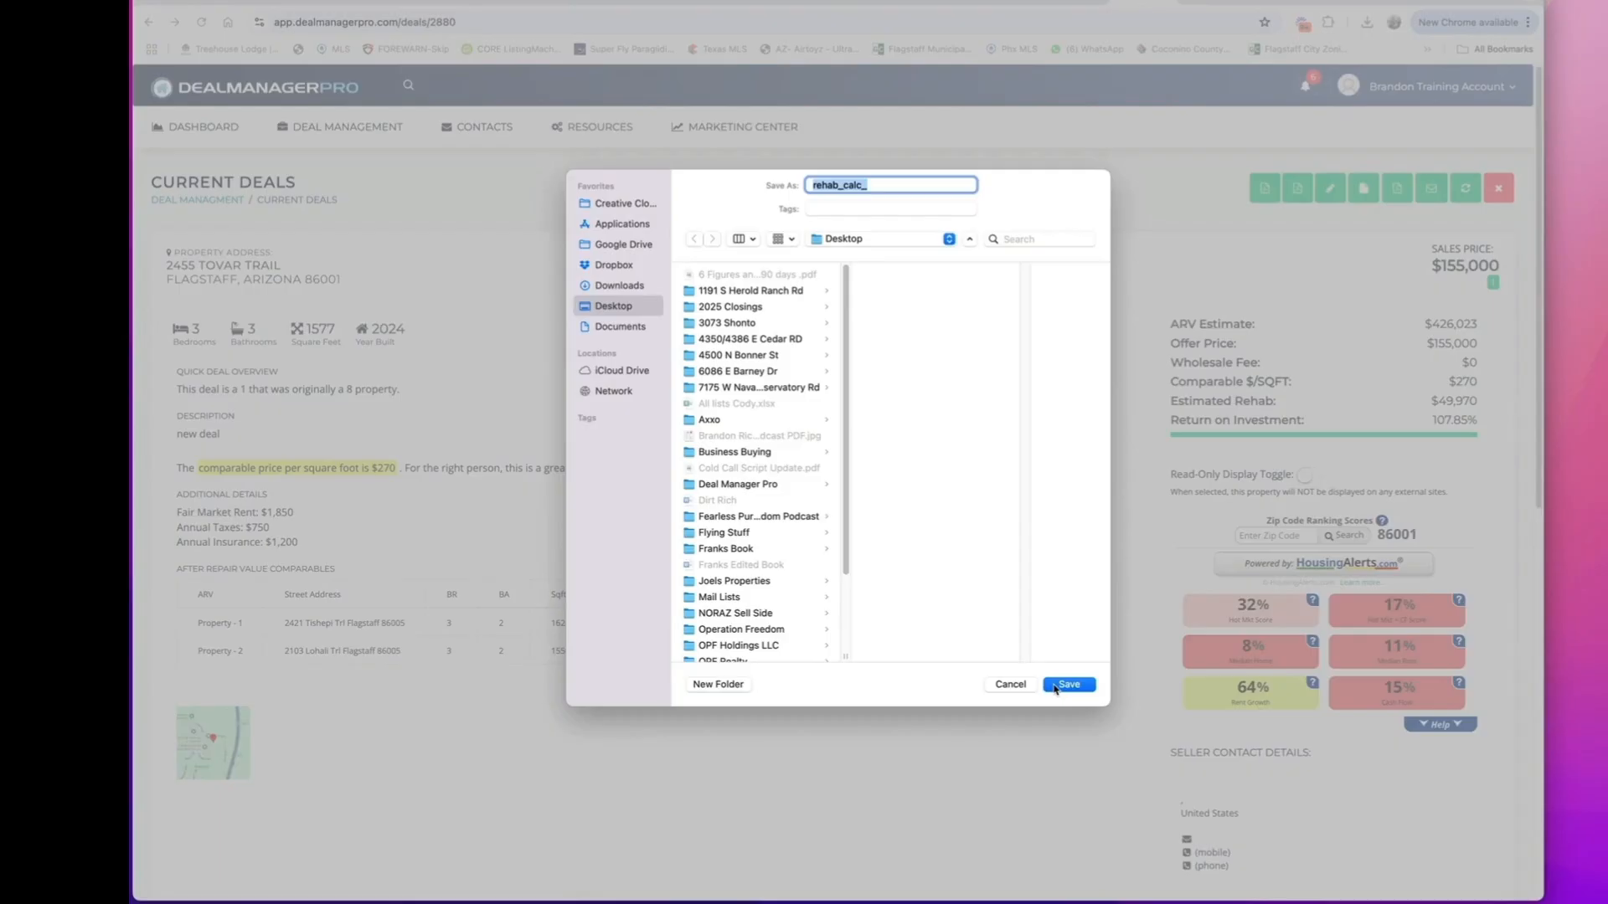
click(1056, 687)
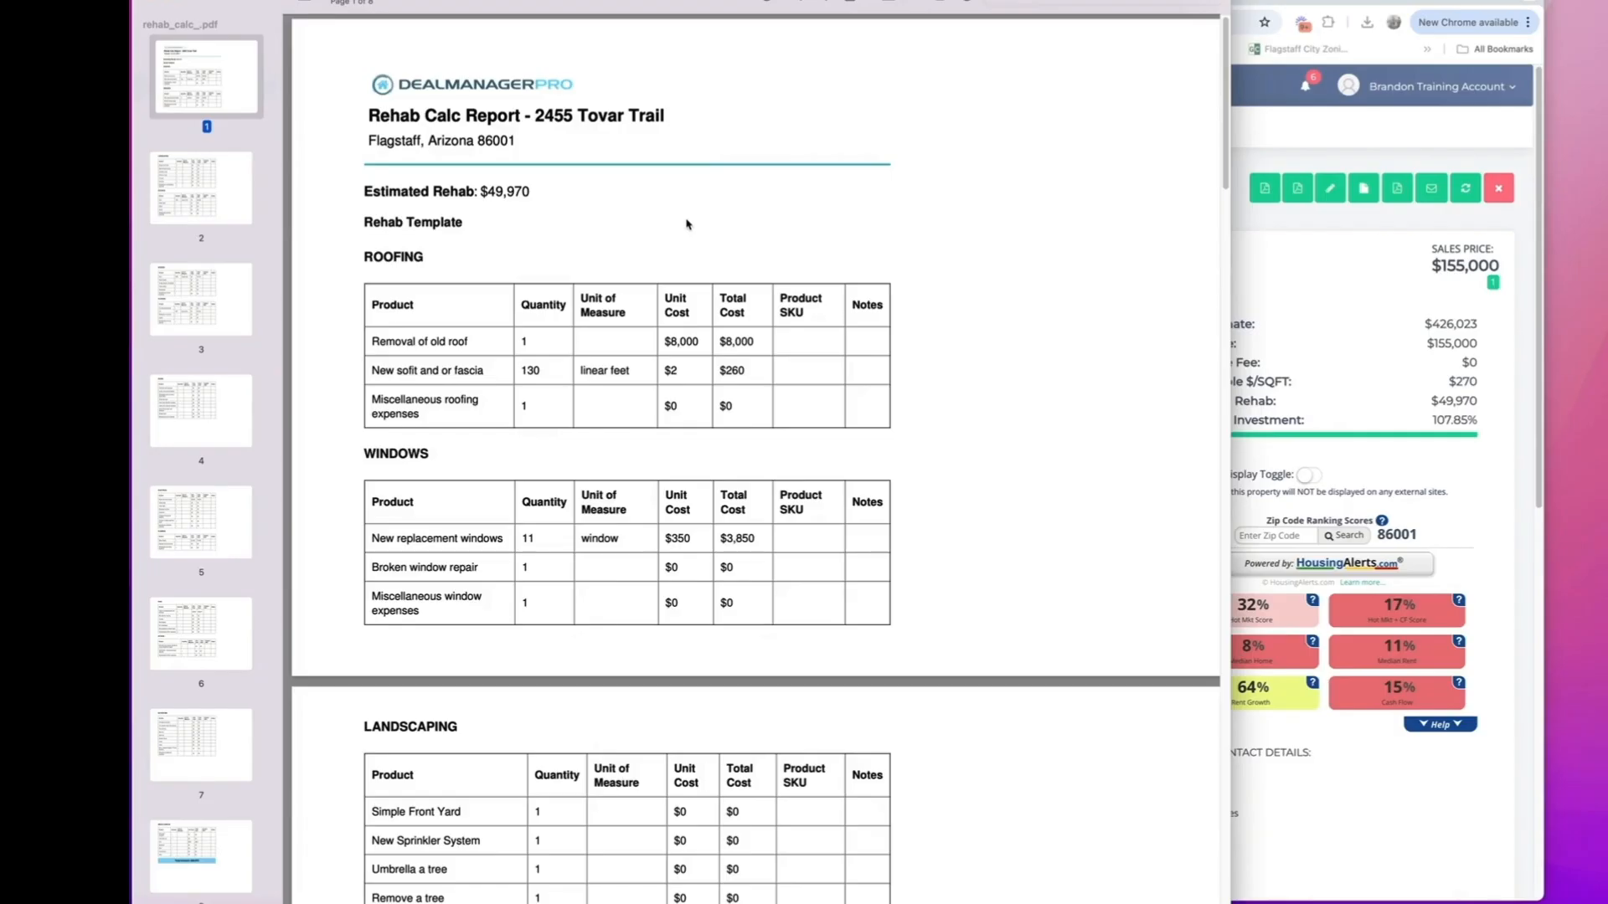
Read through the saved rehab report's cost tables from roofing to plumbing, and close the document.
scroll(692, 236, down, 2)
scroll(692, 237, down, 12)
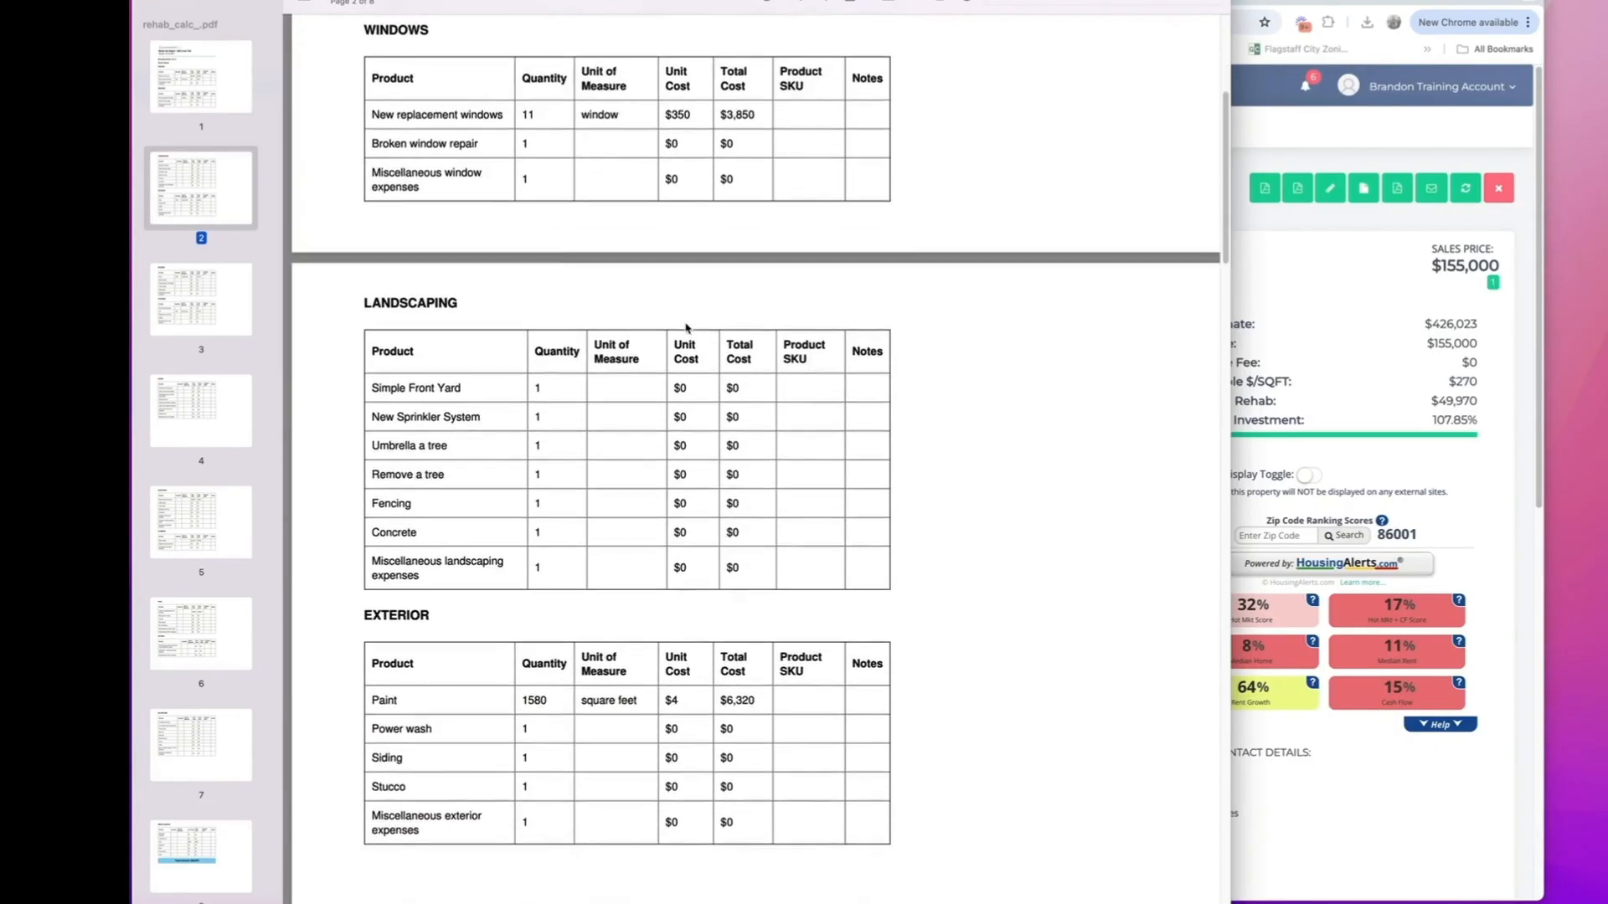
scroll(684, 323, down, 20)
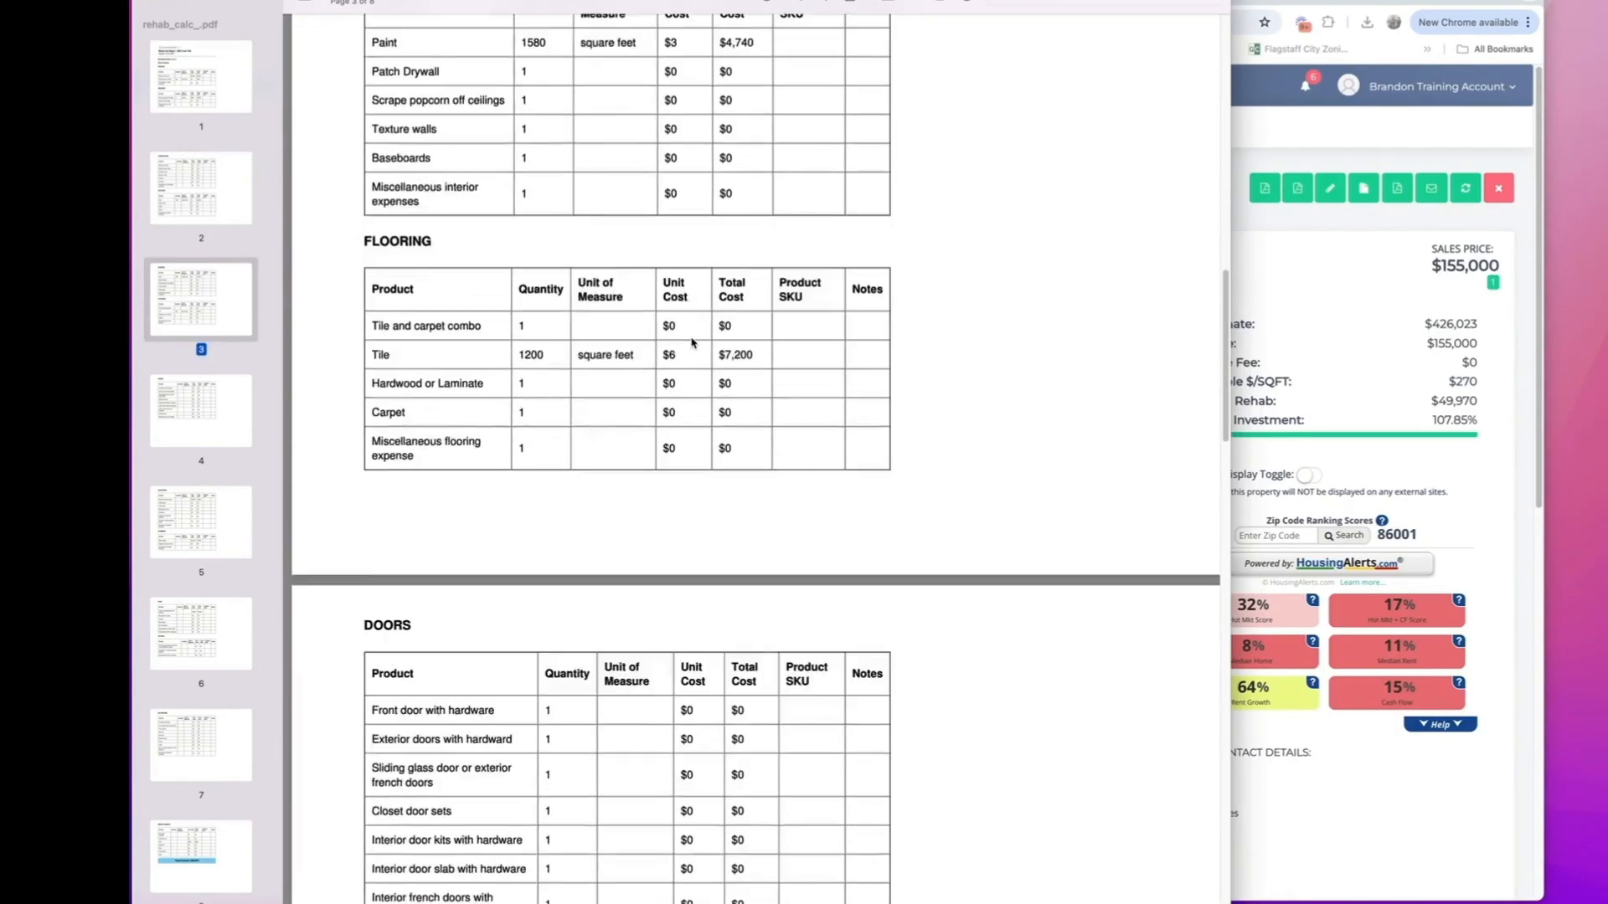
scroll(692, 345, down, 16)
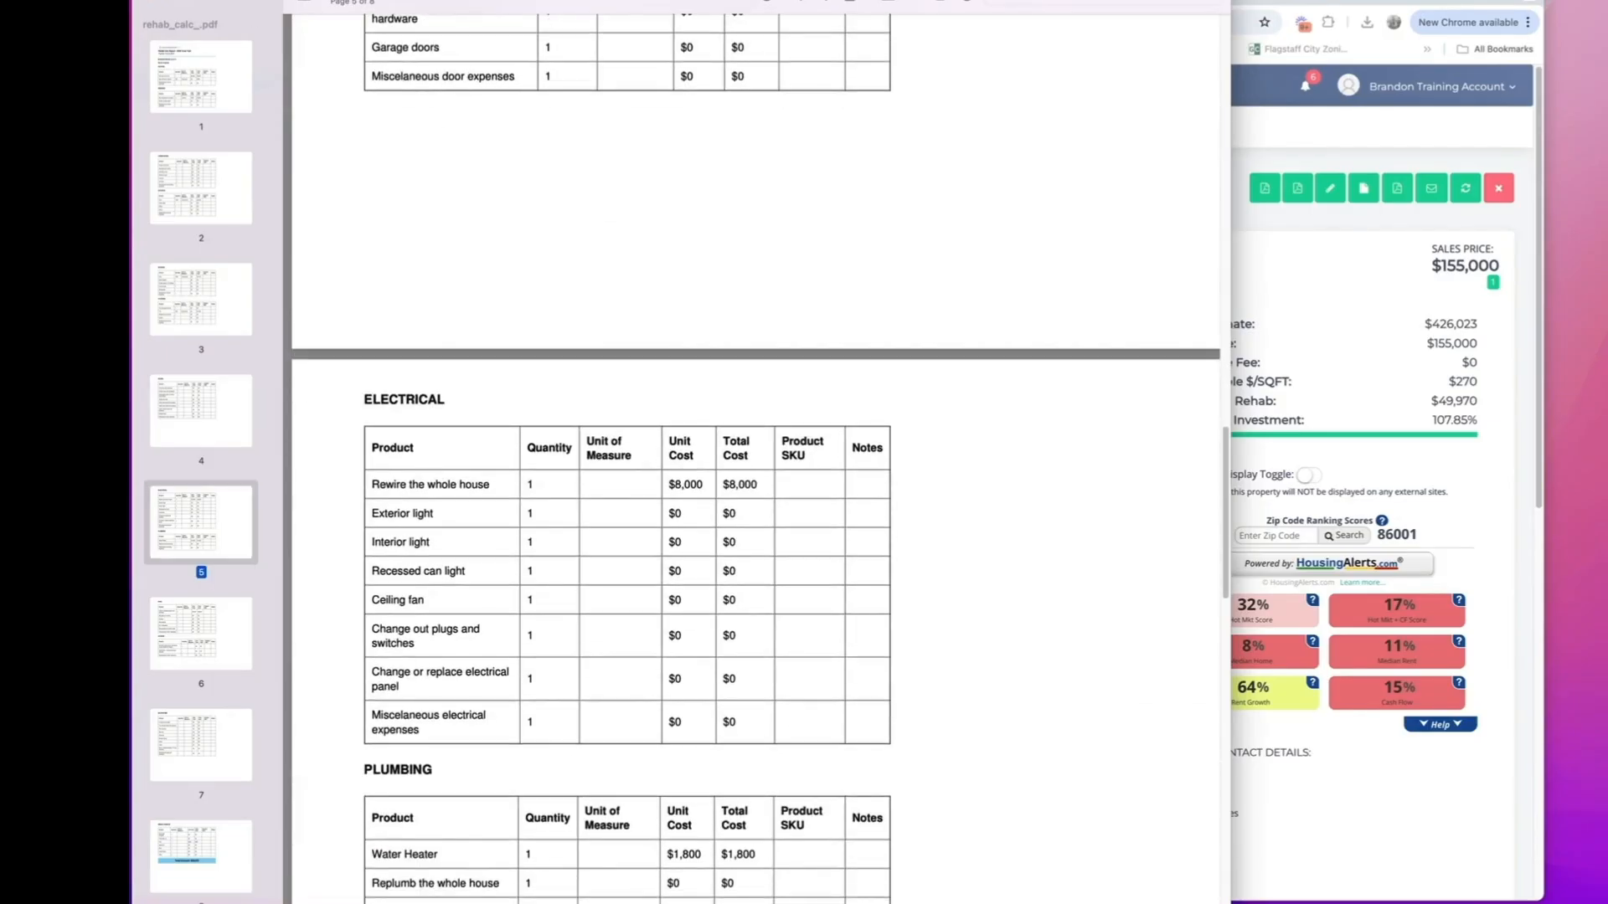
click(151, 2)
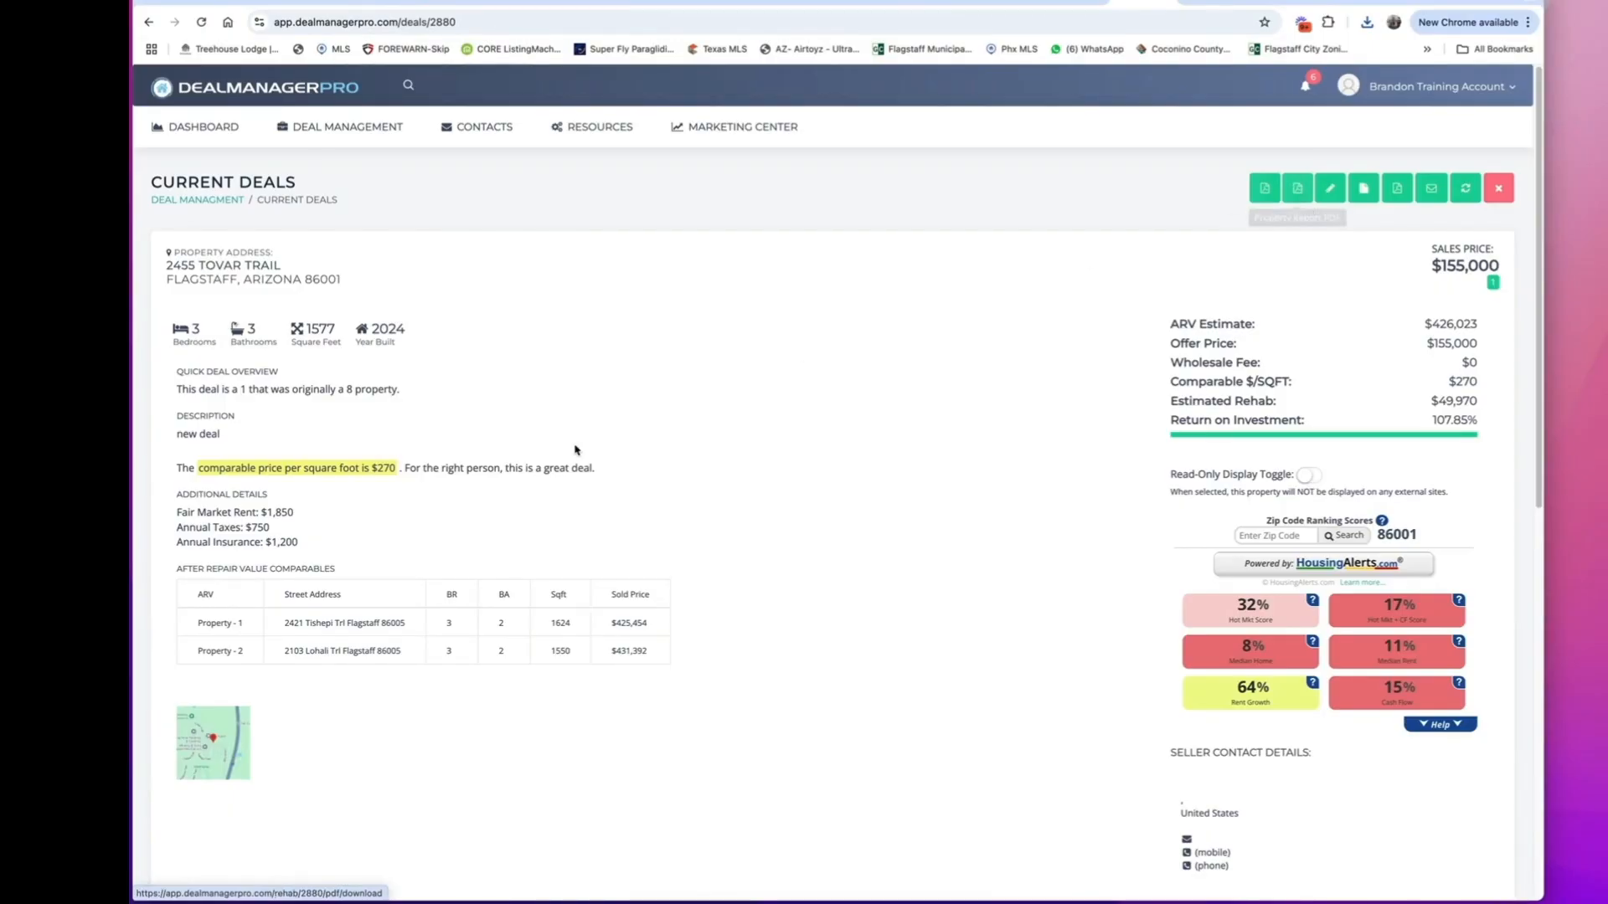
Open the deal's Send Contract form, look over its fields and recipient contacts, and close it without sending.
click(1363, 191)
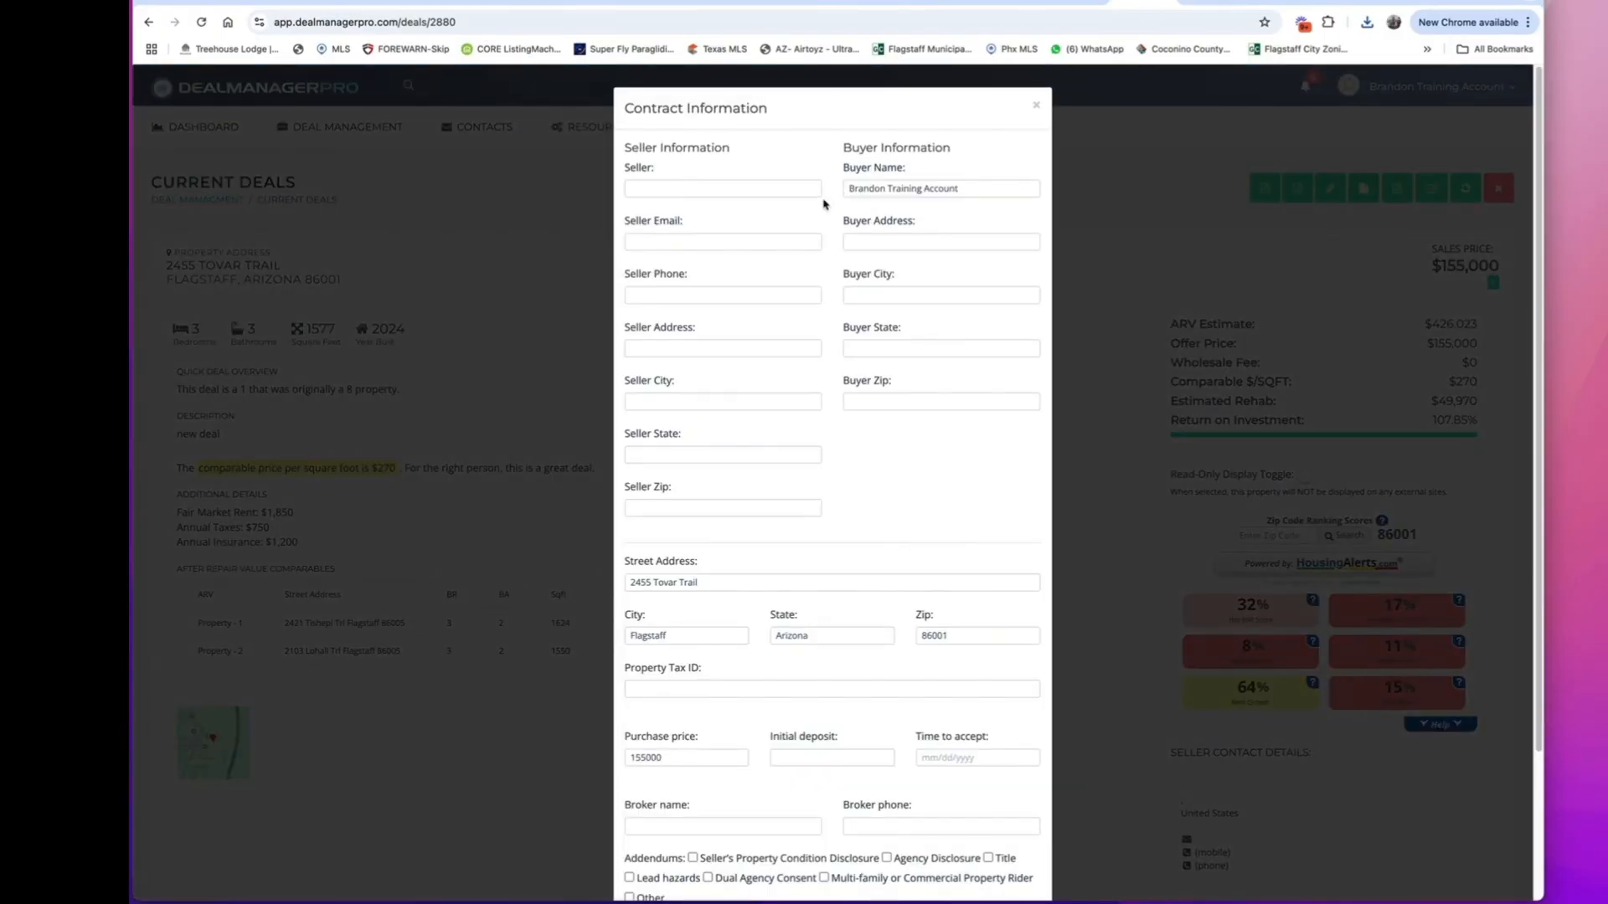
scroll(902, 560, down, 3)
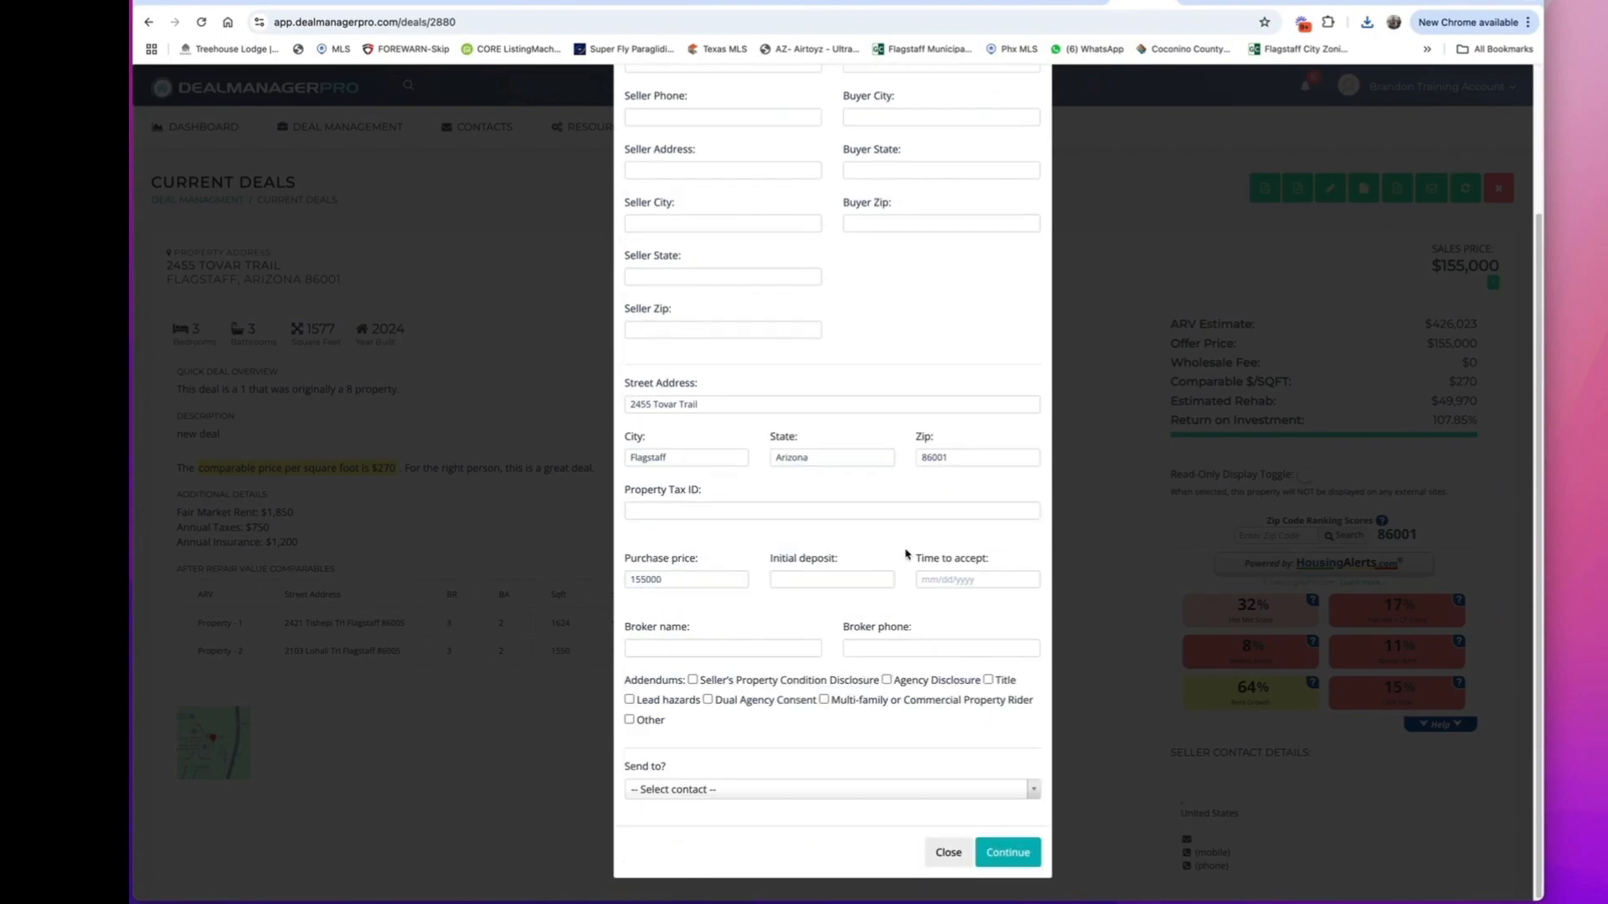
click(853, 789)
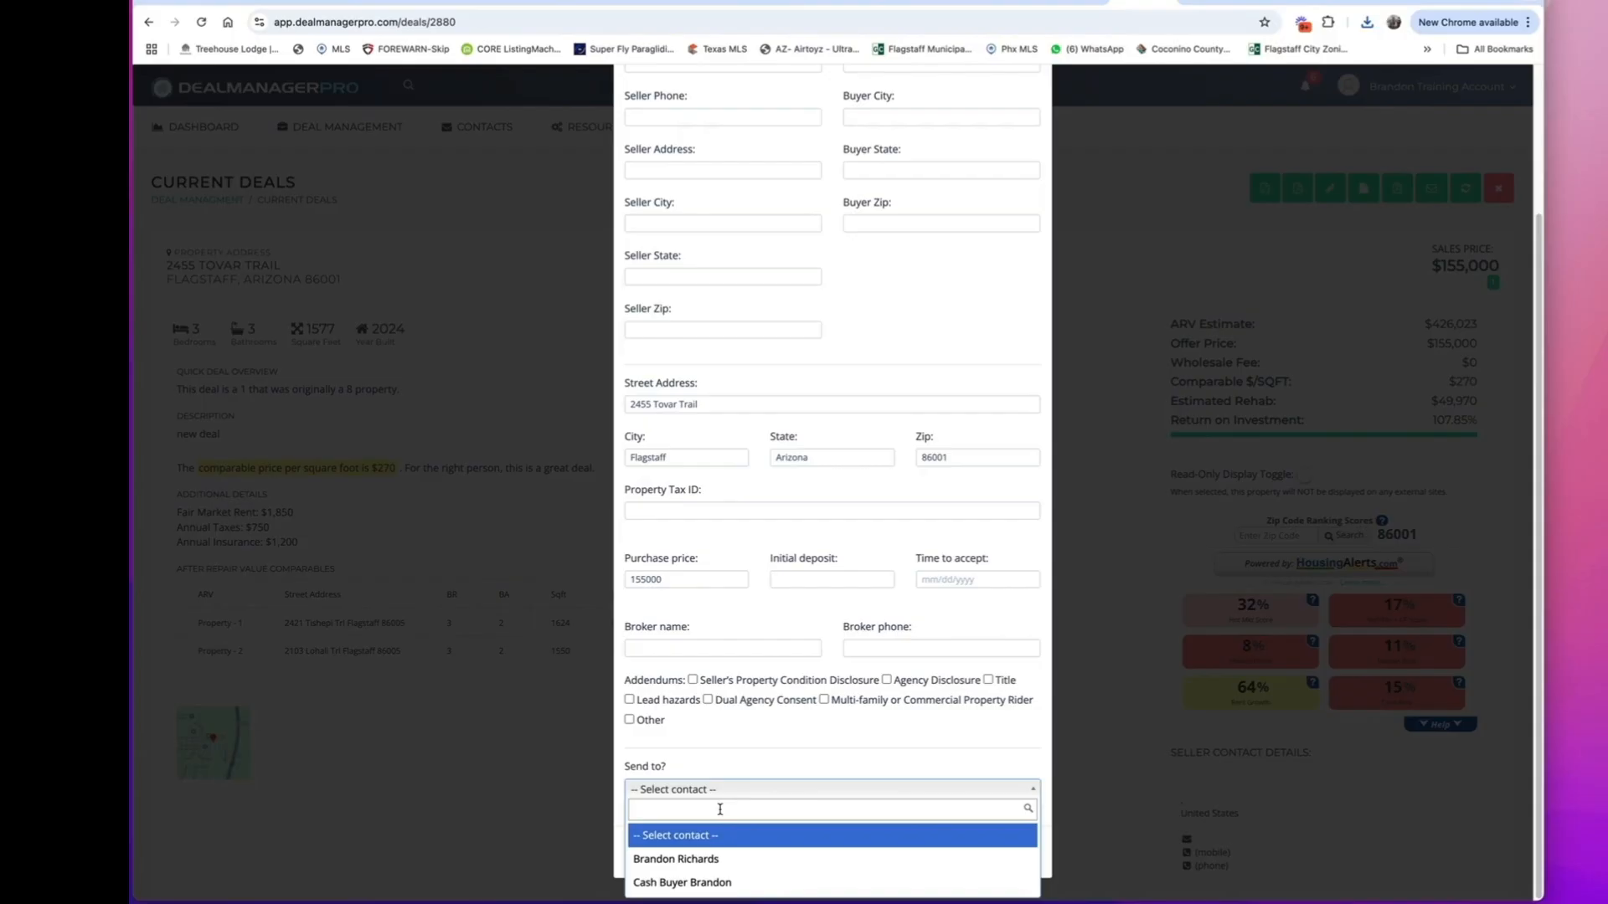
click(1035, 792)
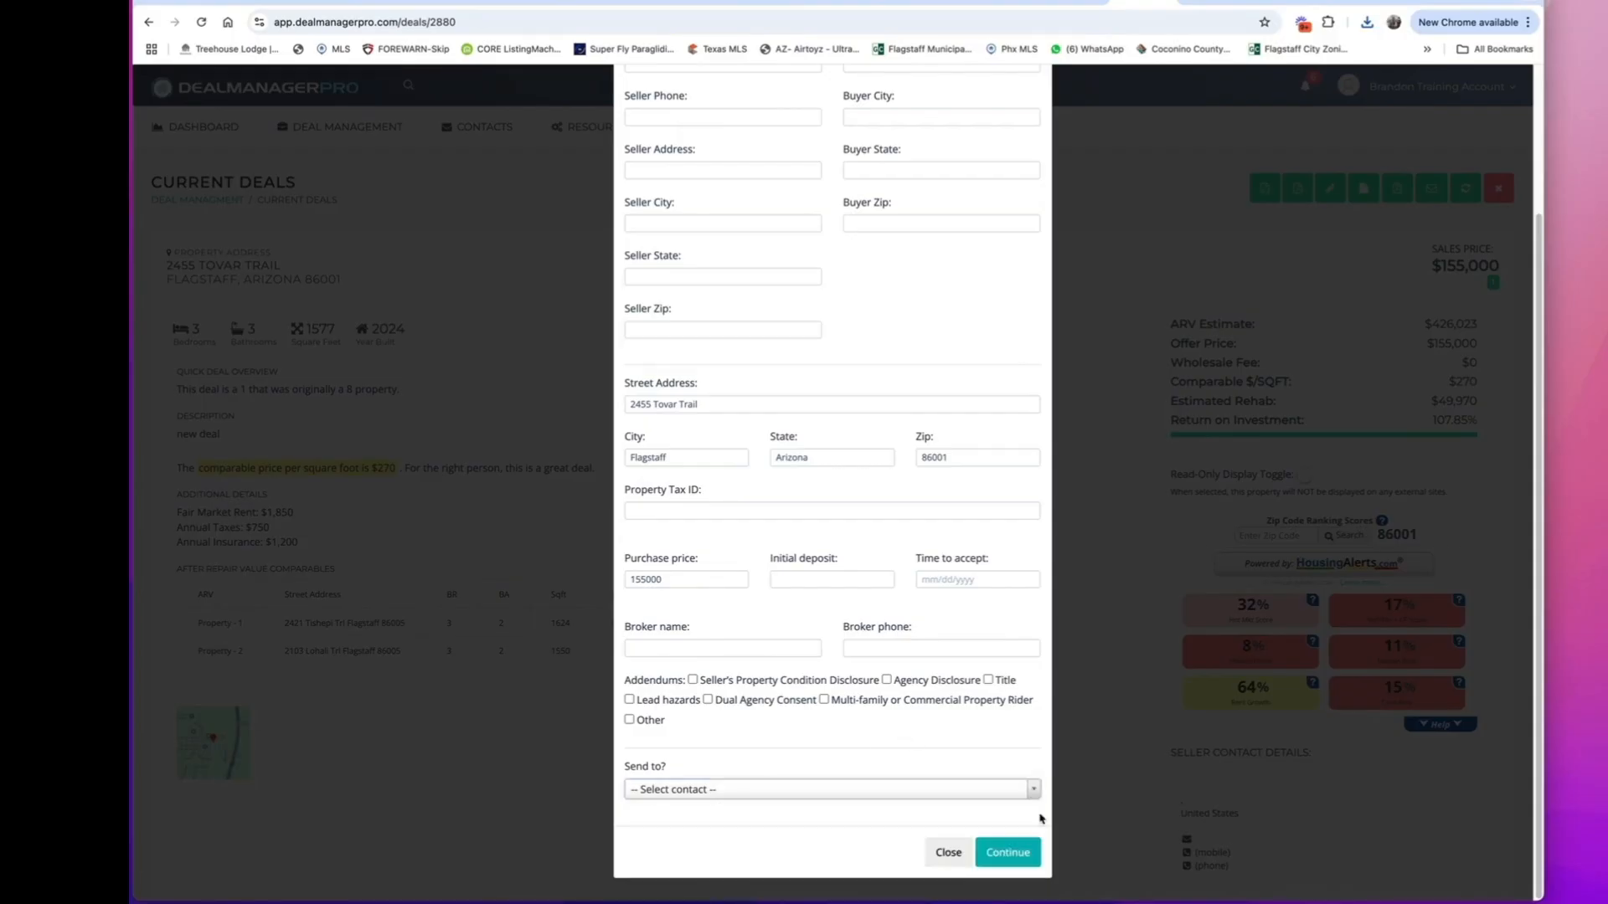
click(946, 853)
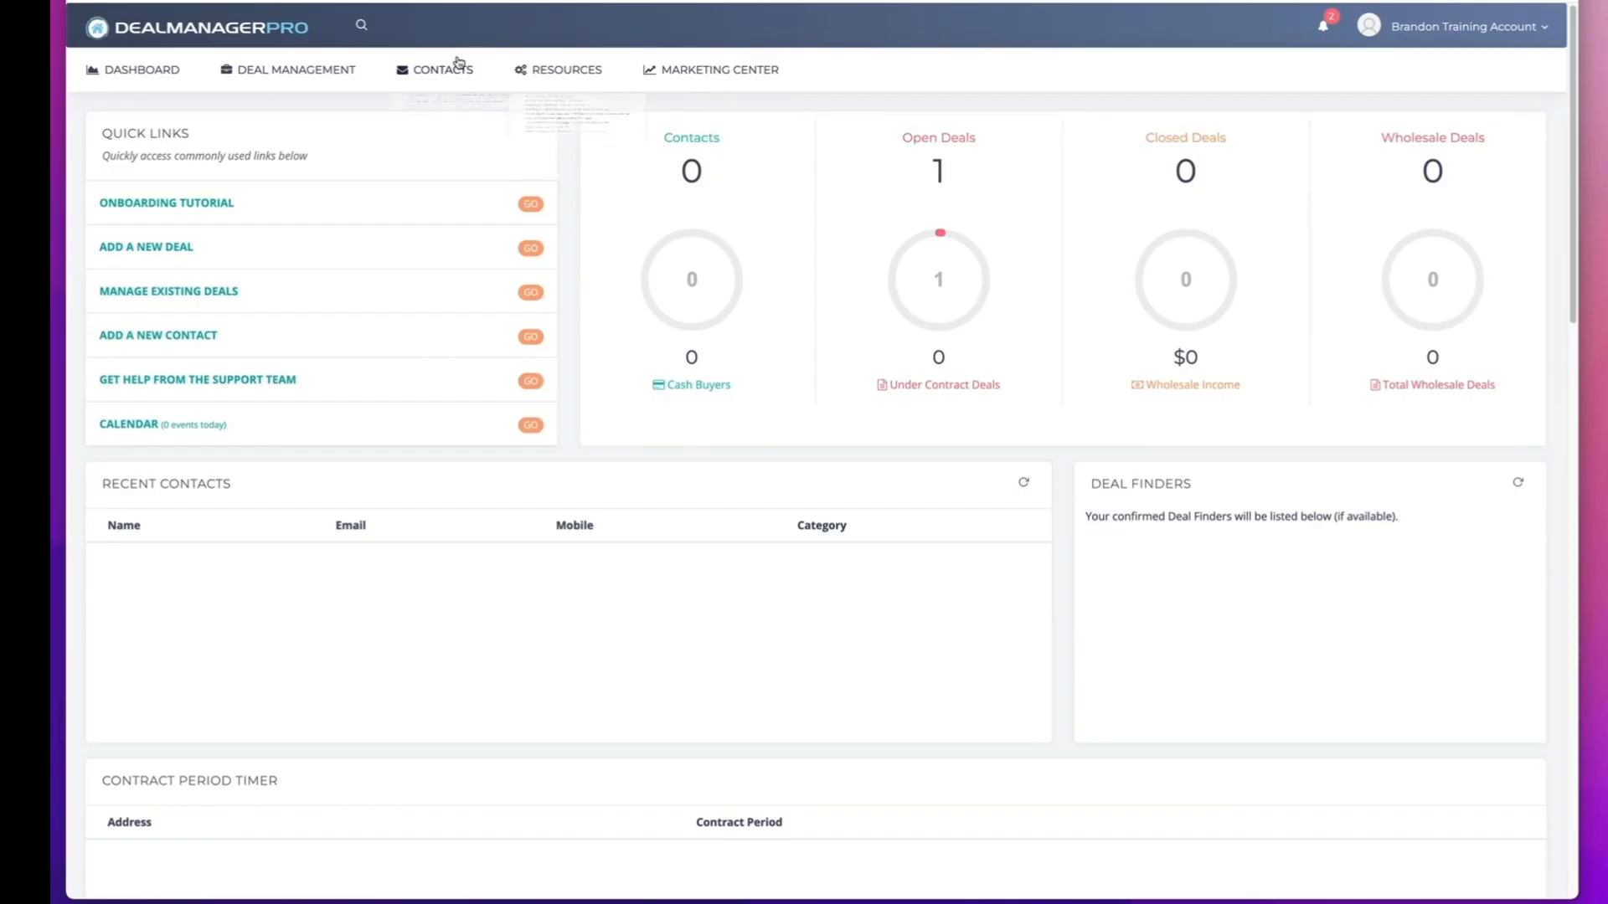
Start a new site in the My Website resource with the company name The Prescott Land Guy.
mouse_move(563, 70)
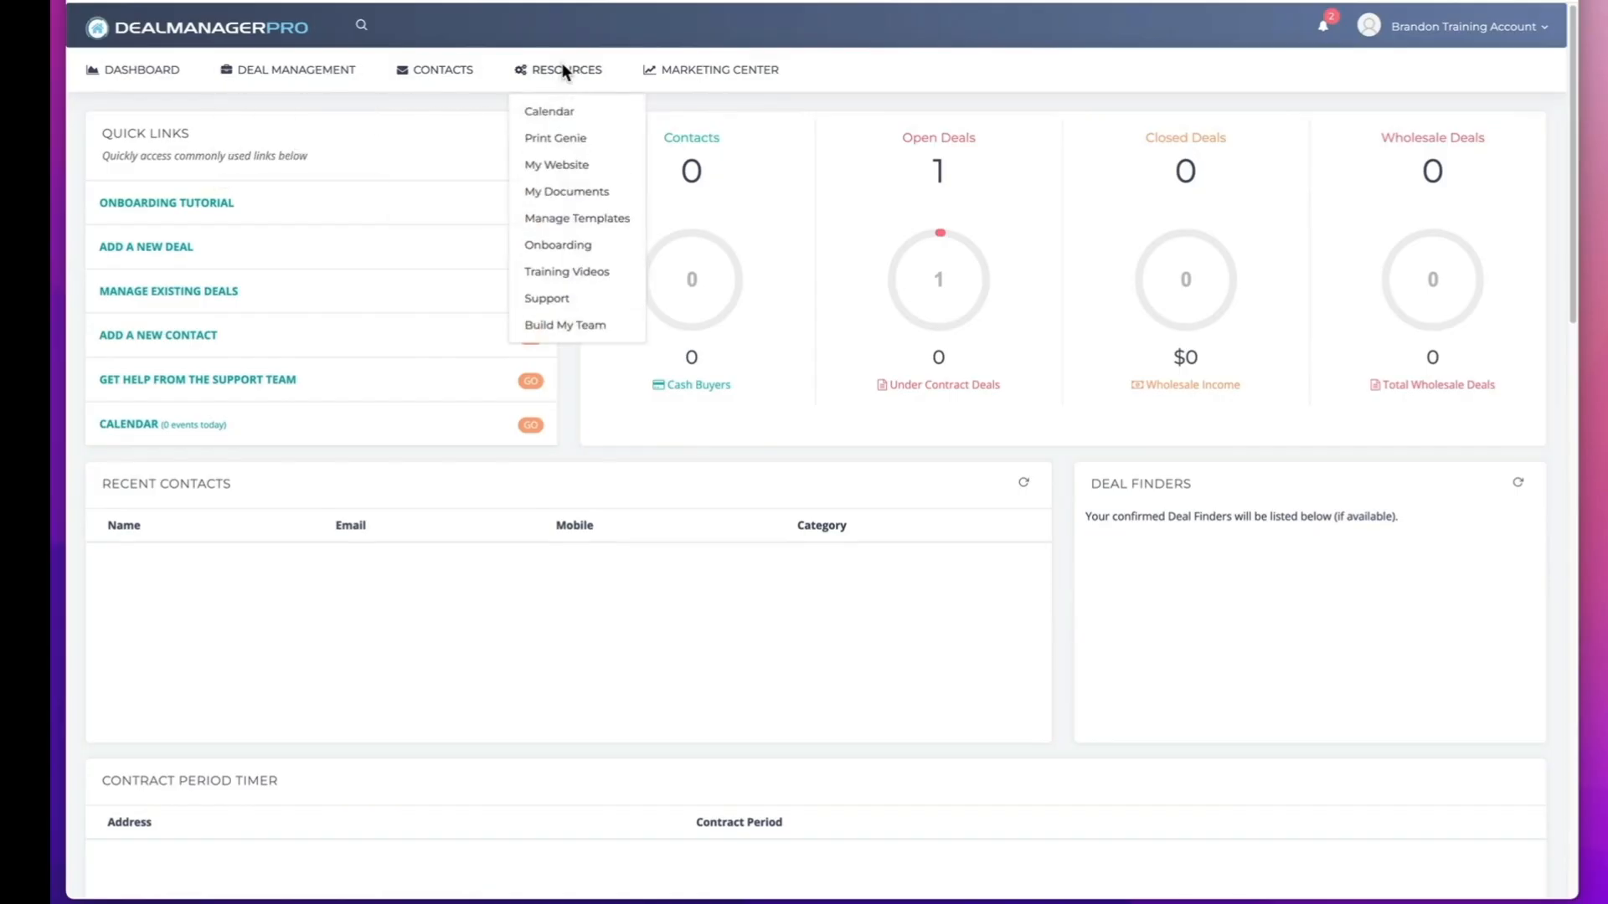
click(562, 168)
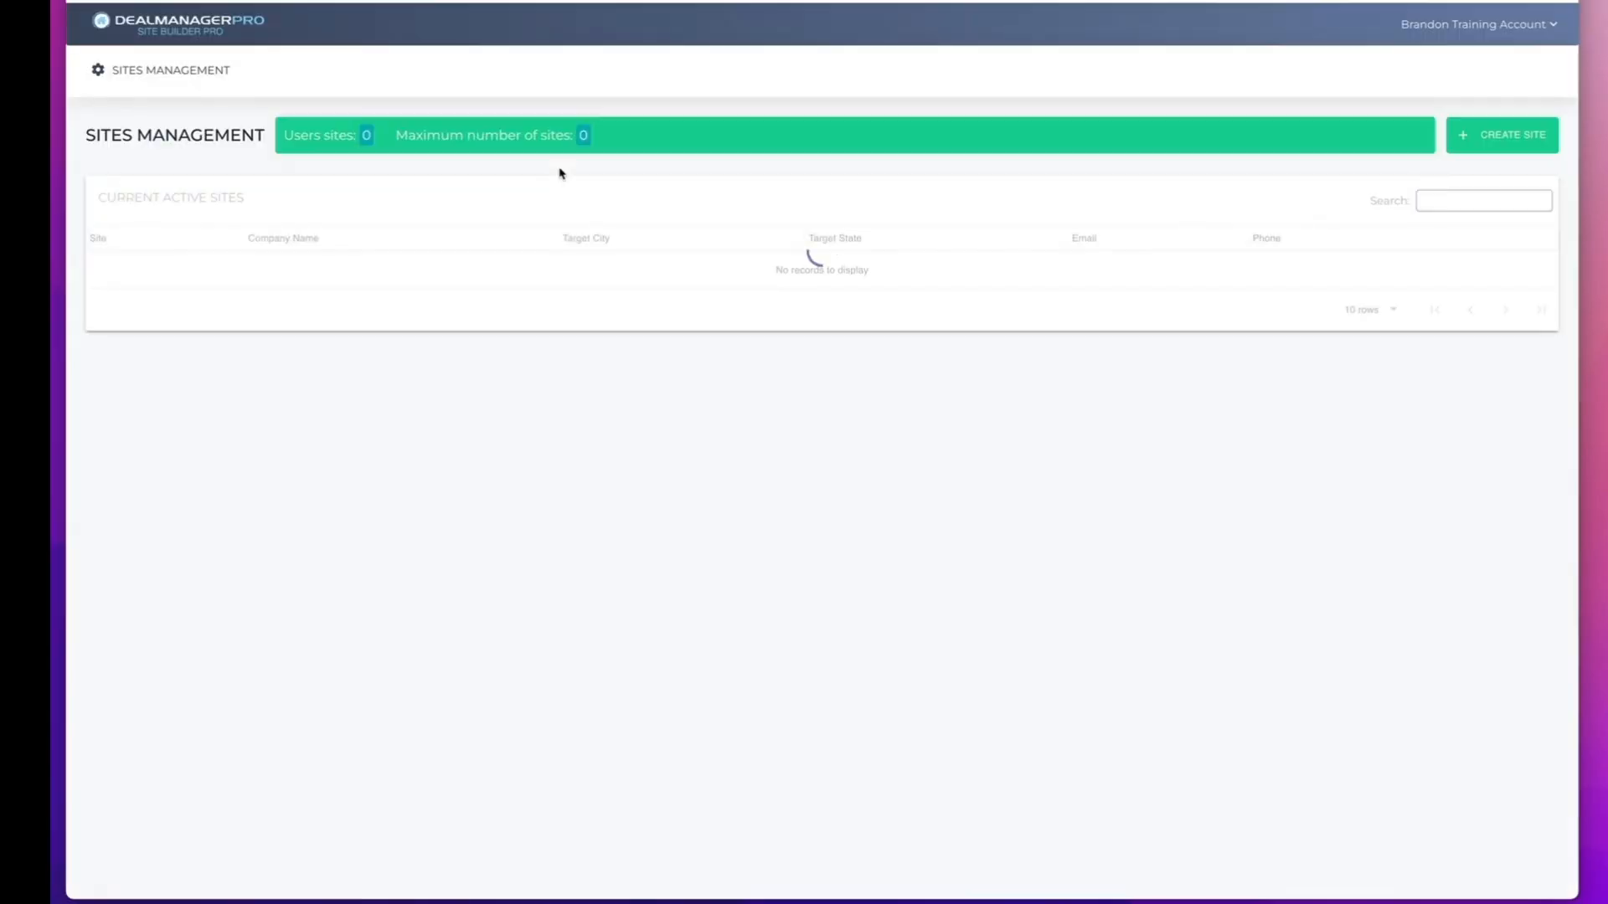
click(1487, 141)
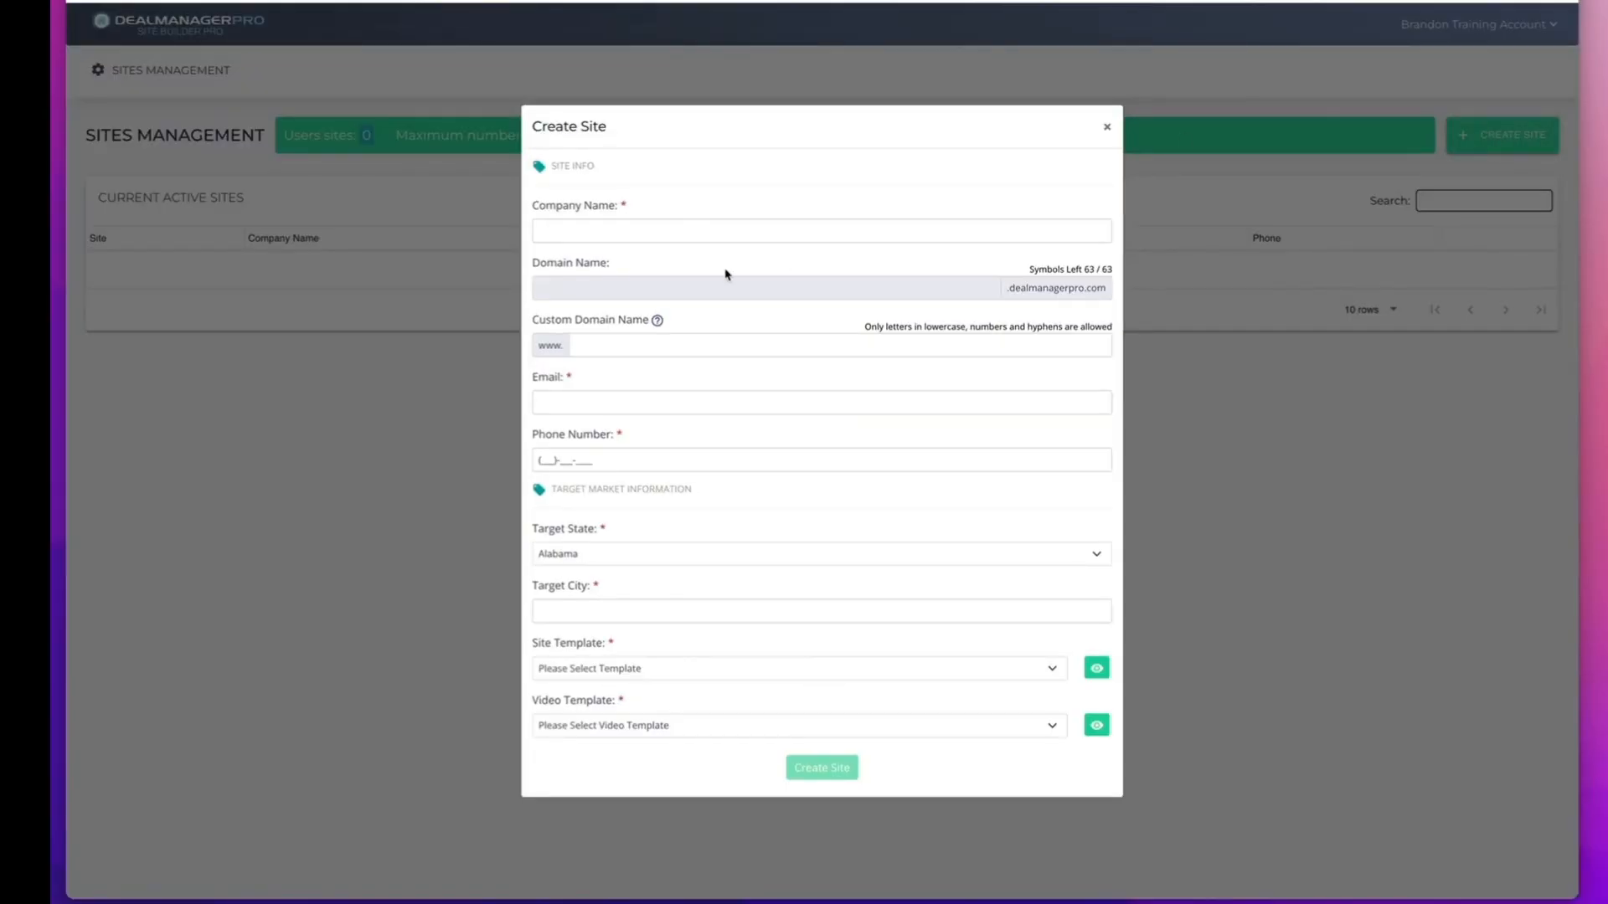
click(677, 232)
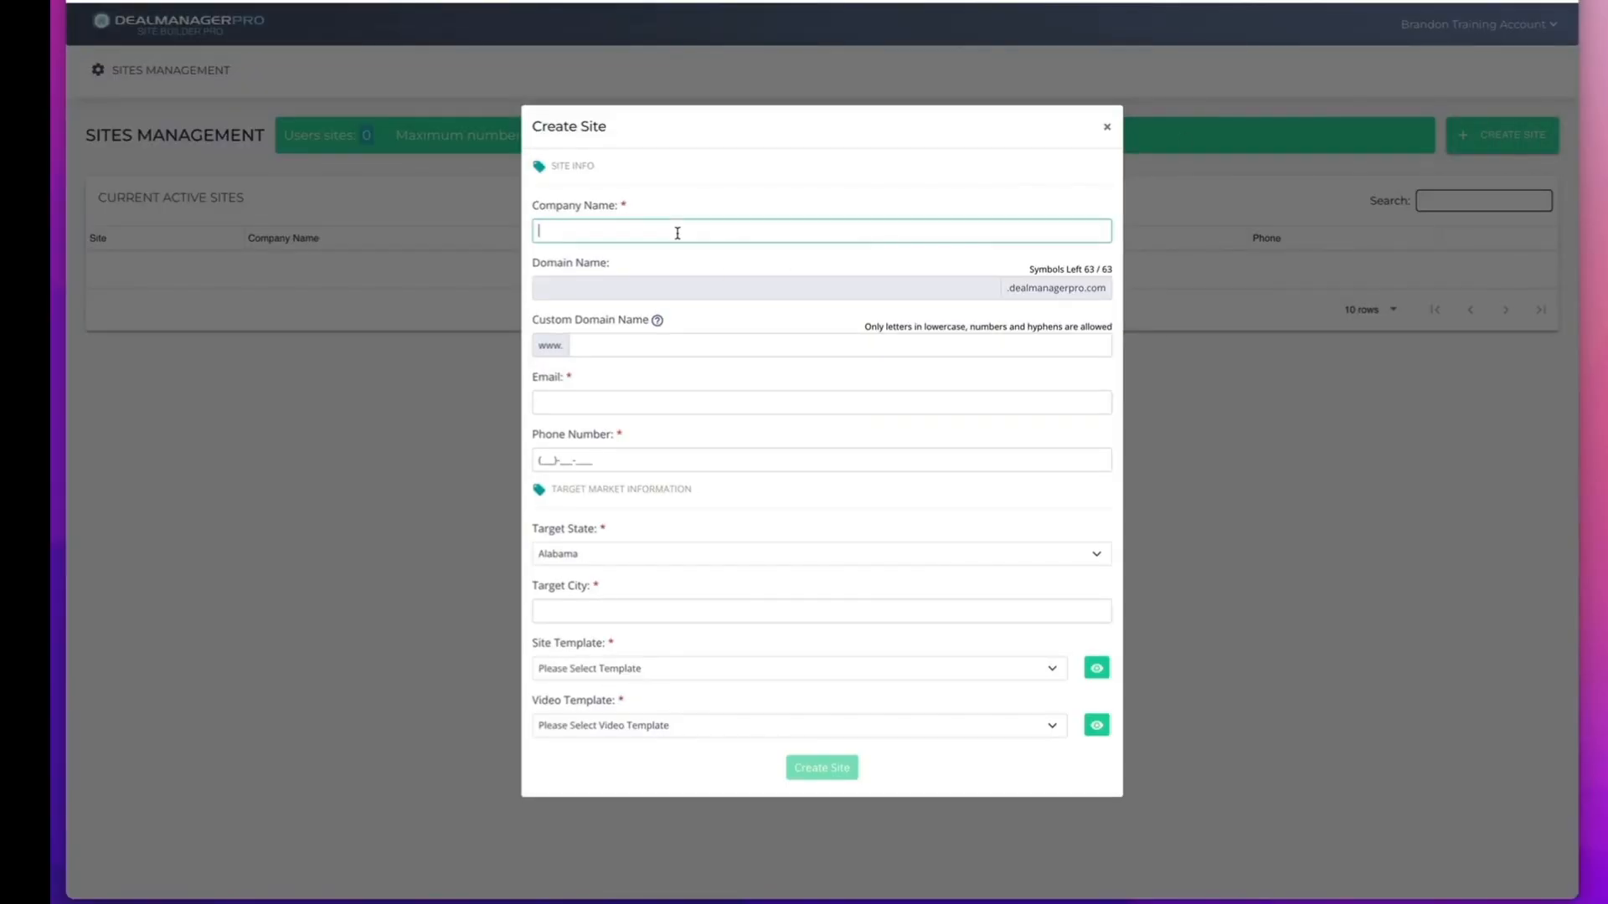
text(The Prescott Land Guy)
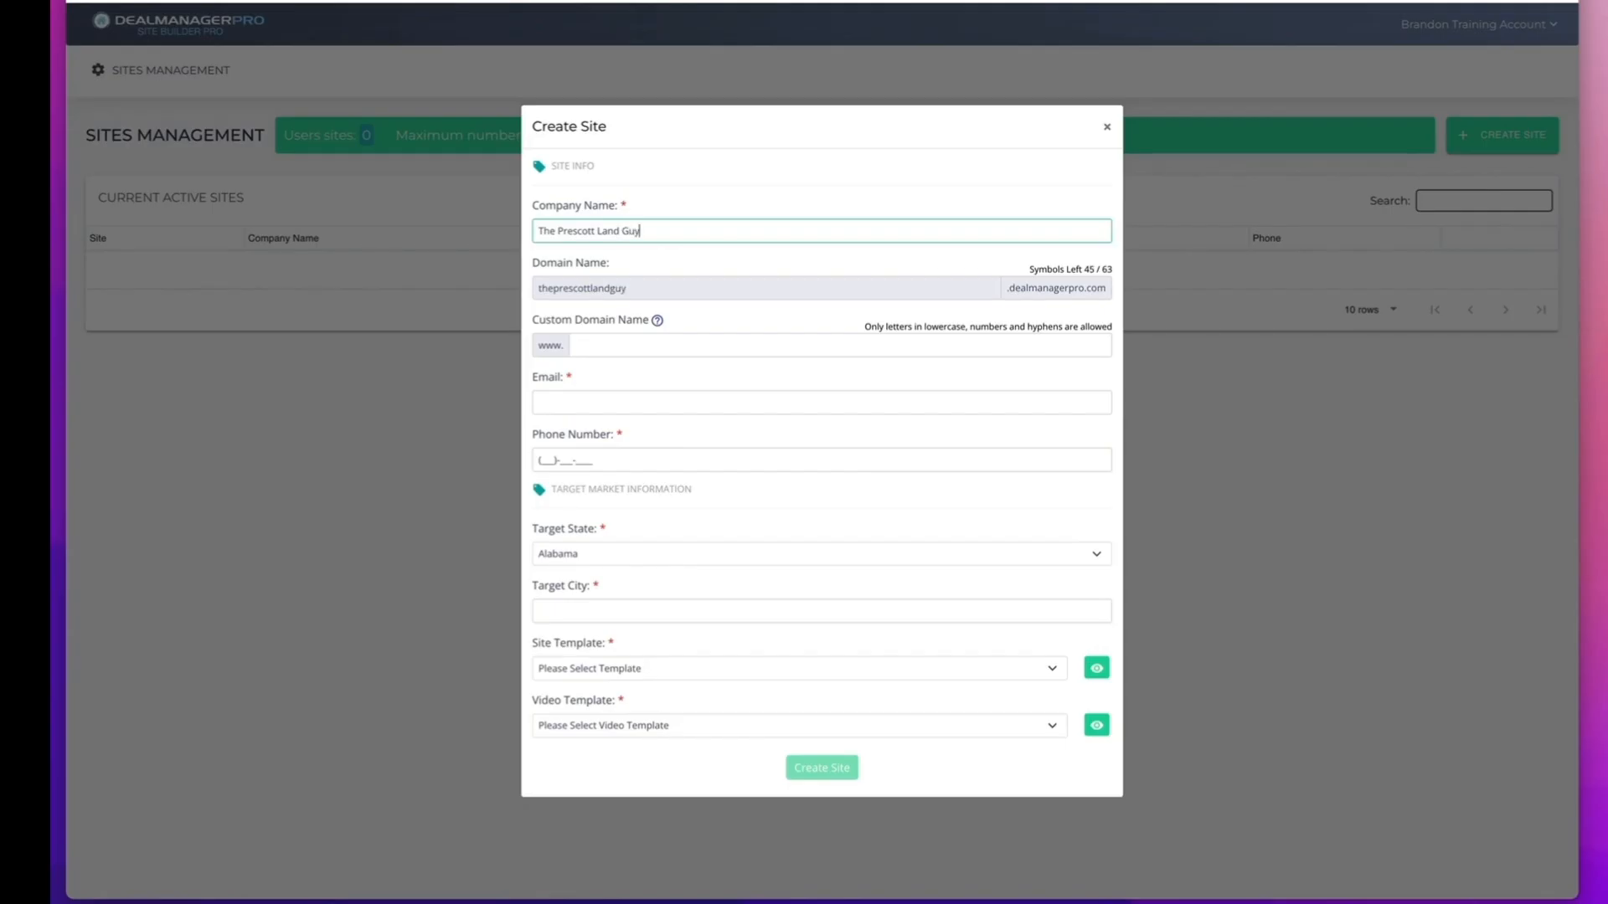
key(Tab)
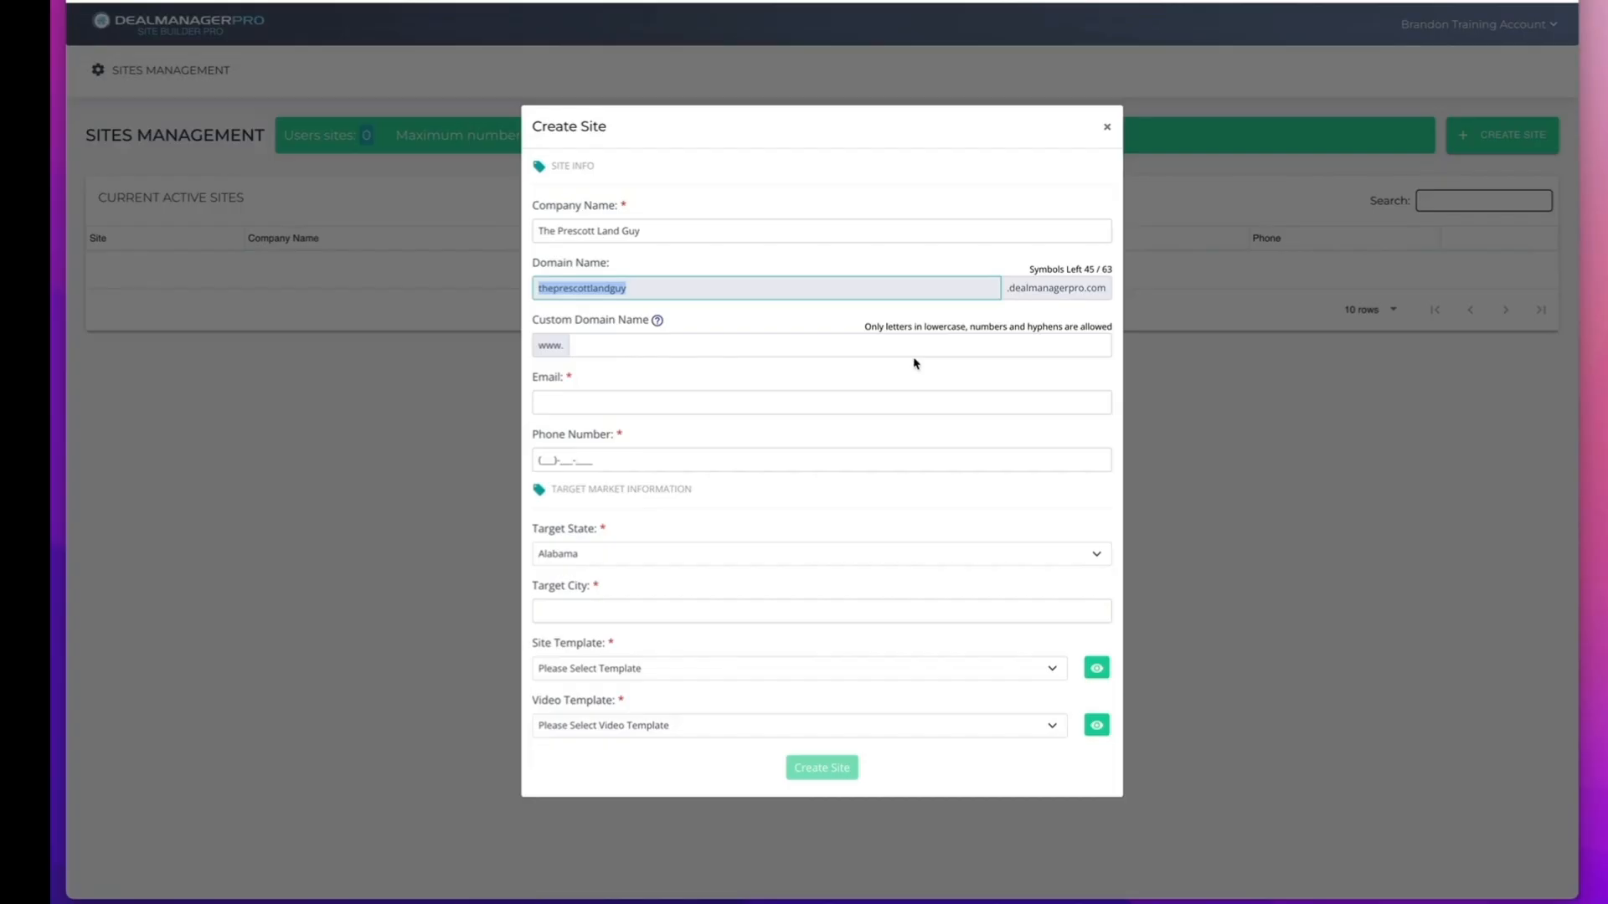
Enter the company's contact e-mail address and phone number for the new site.
click(654, 407)
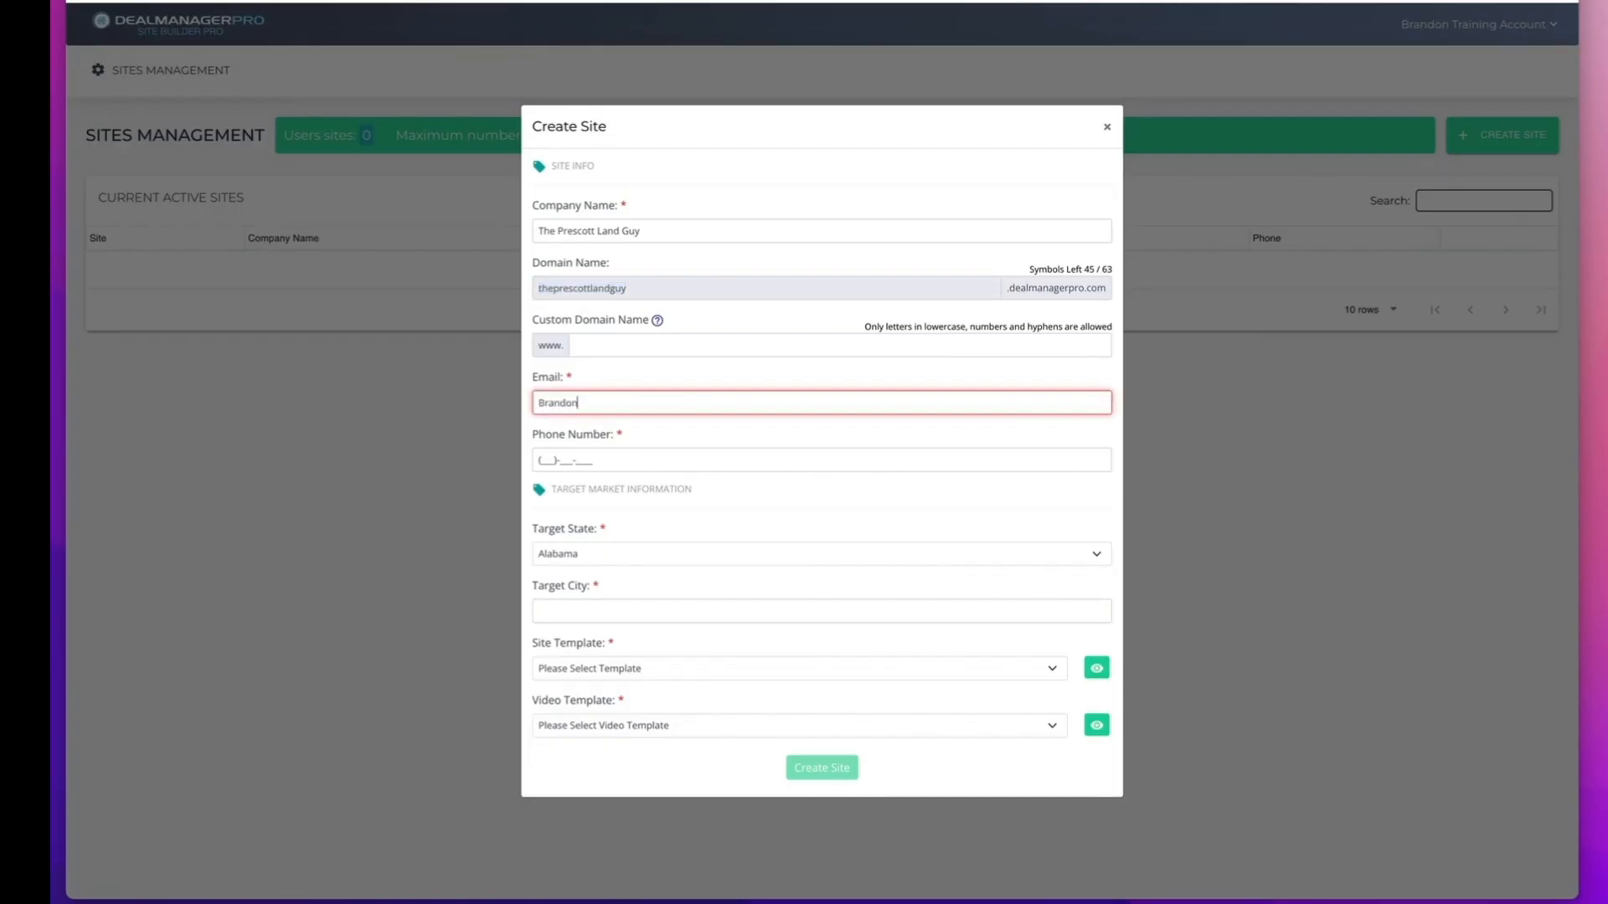
key(Tab)
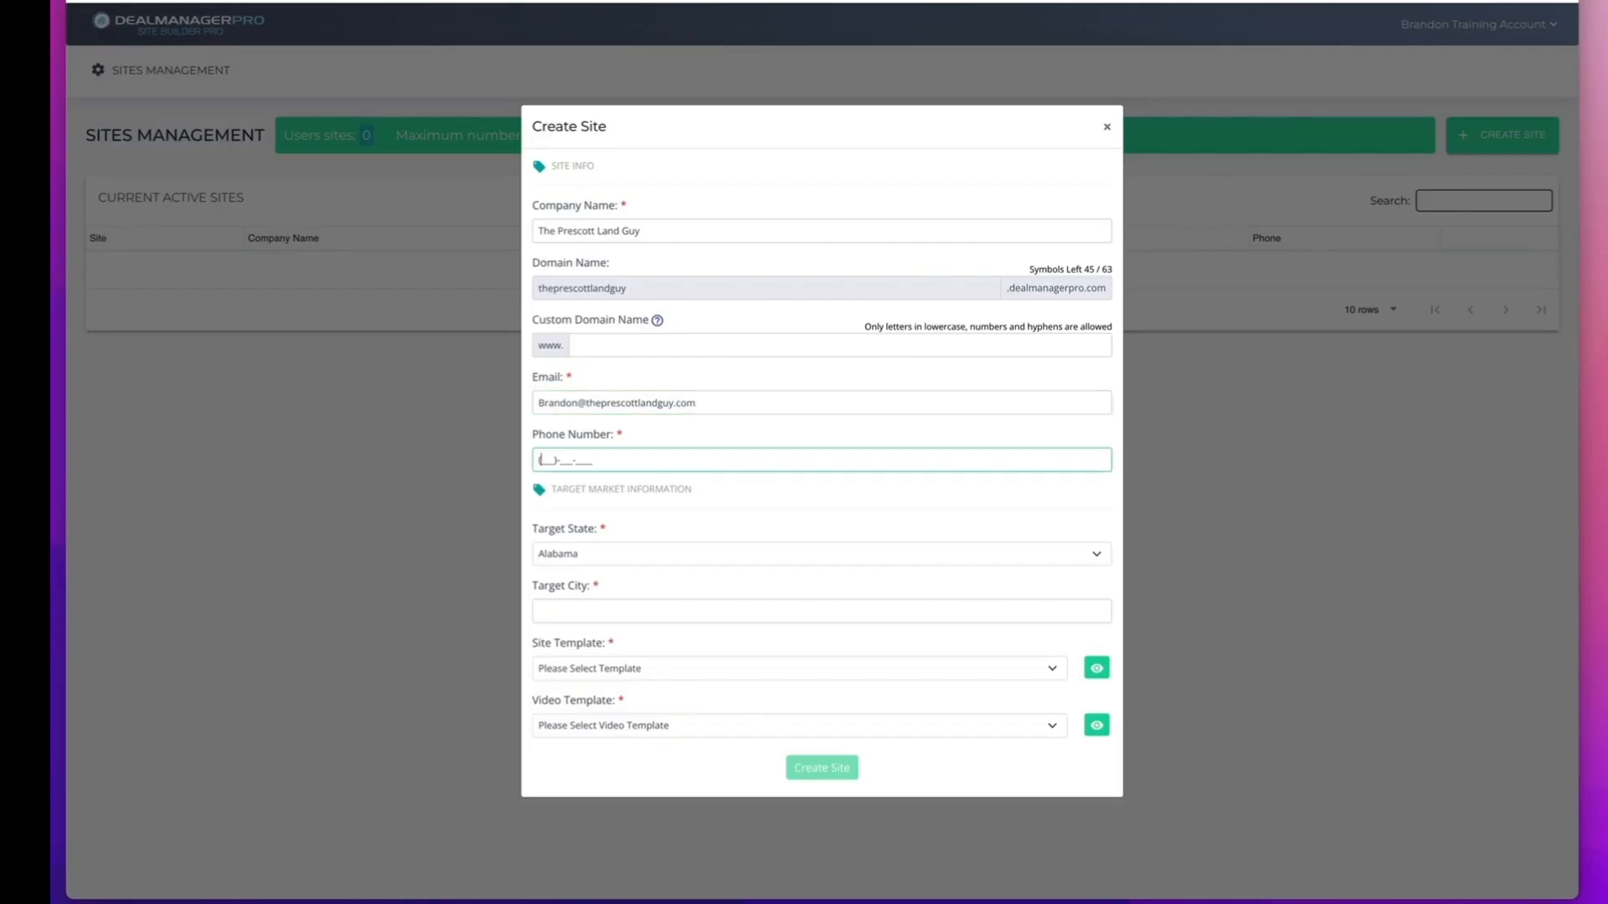
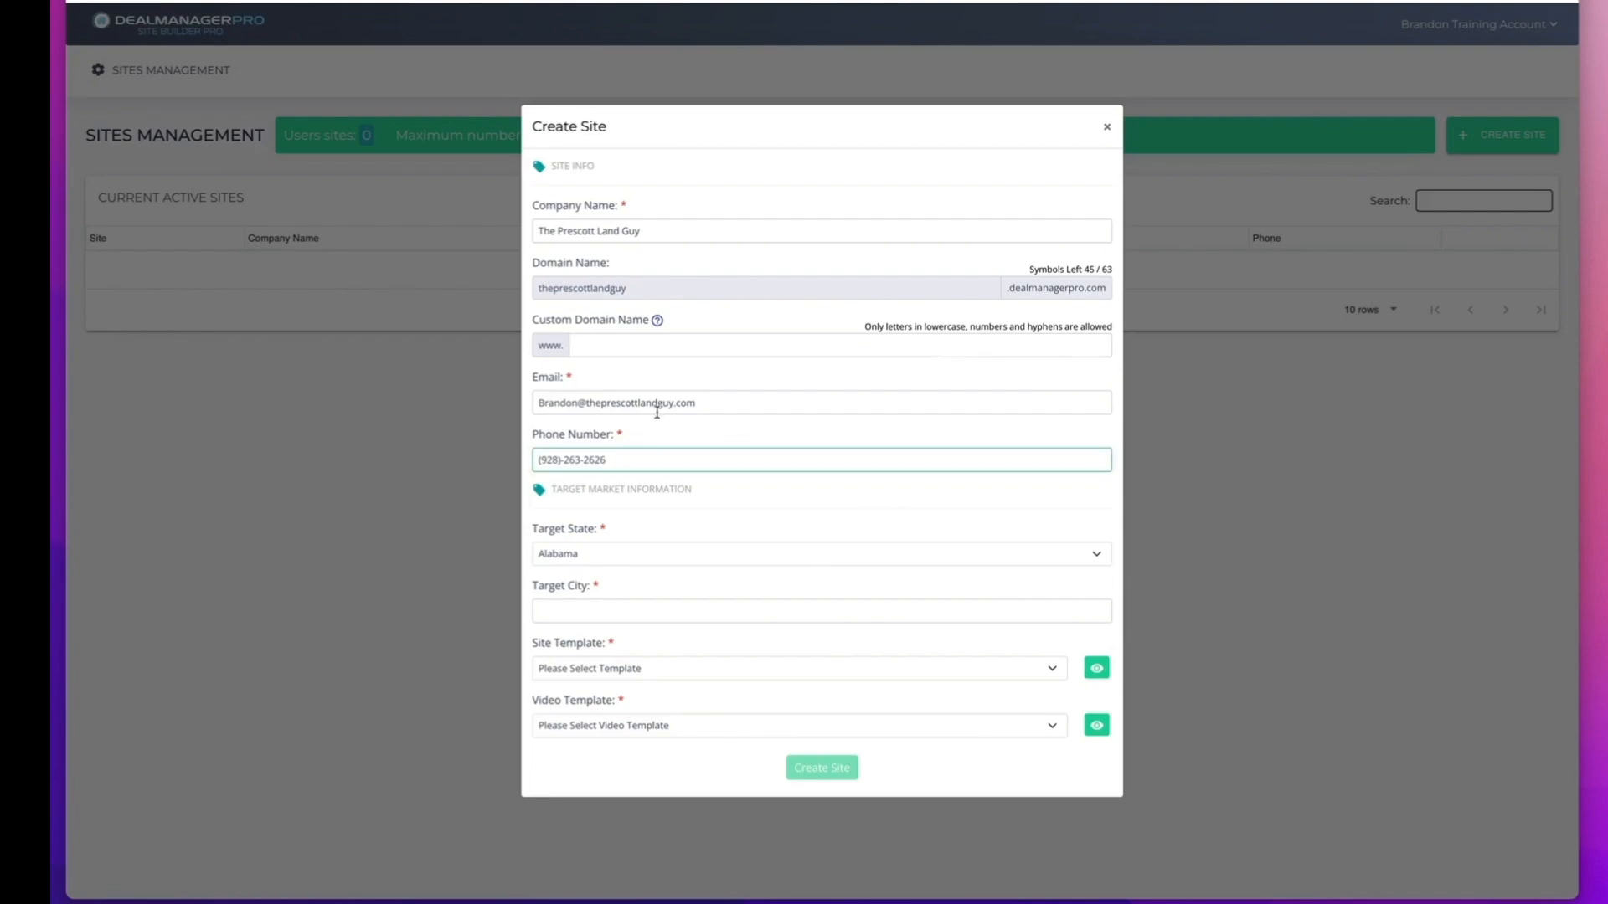
Set the site's target market to the state Arizona and the city Prescott.
click(643, 554)
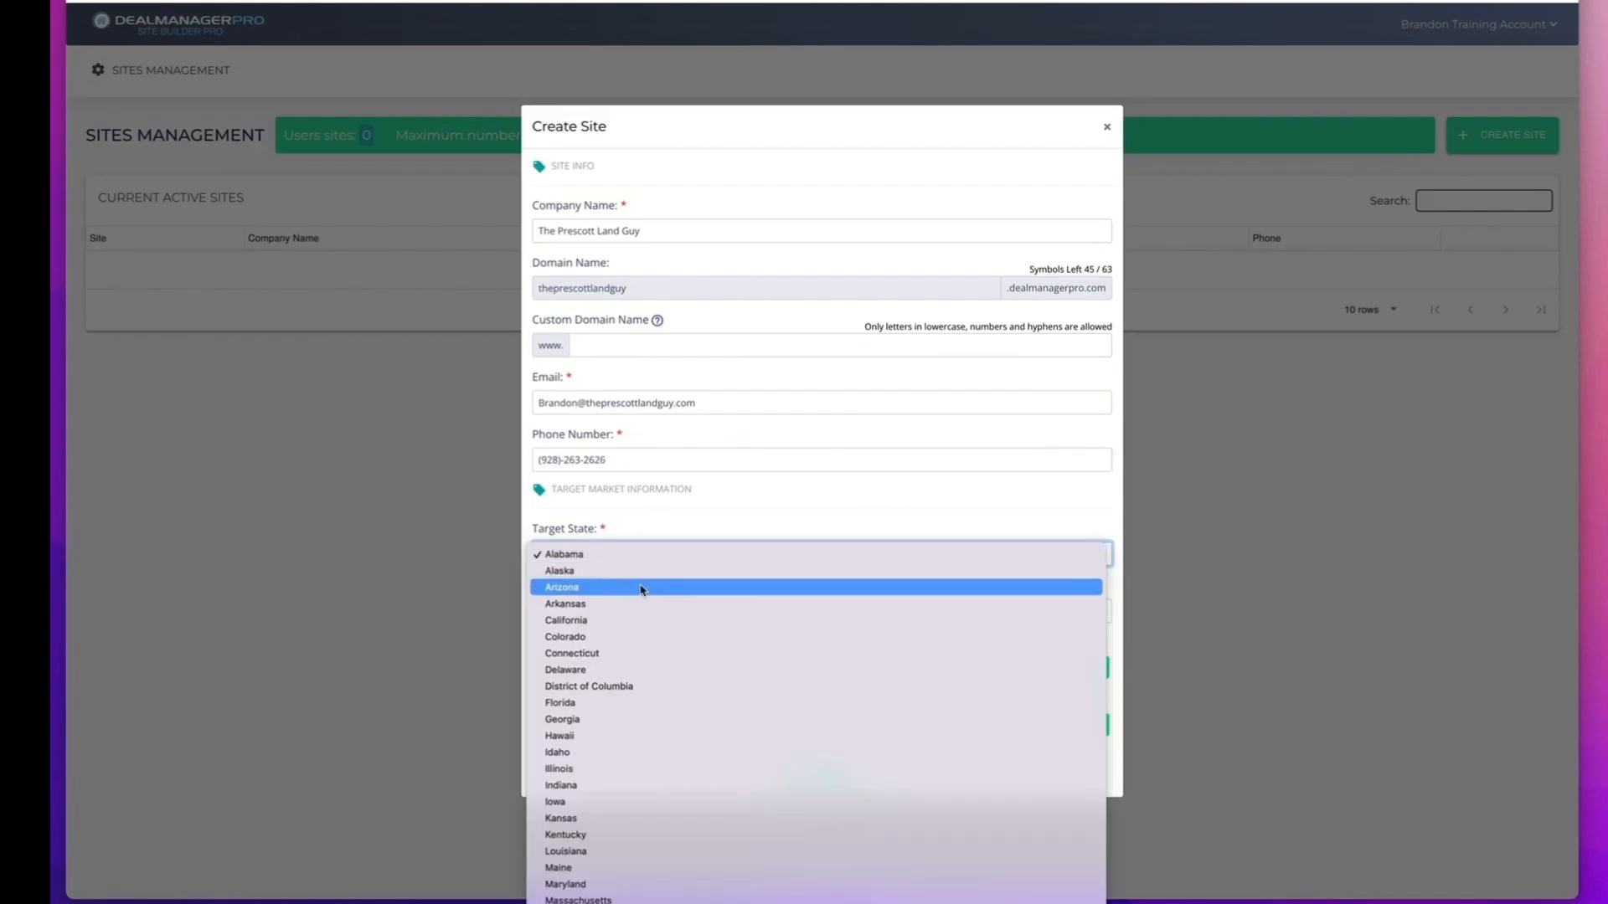
click(642, 588)
click(639, 609)
text(Presc)
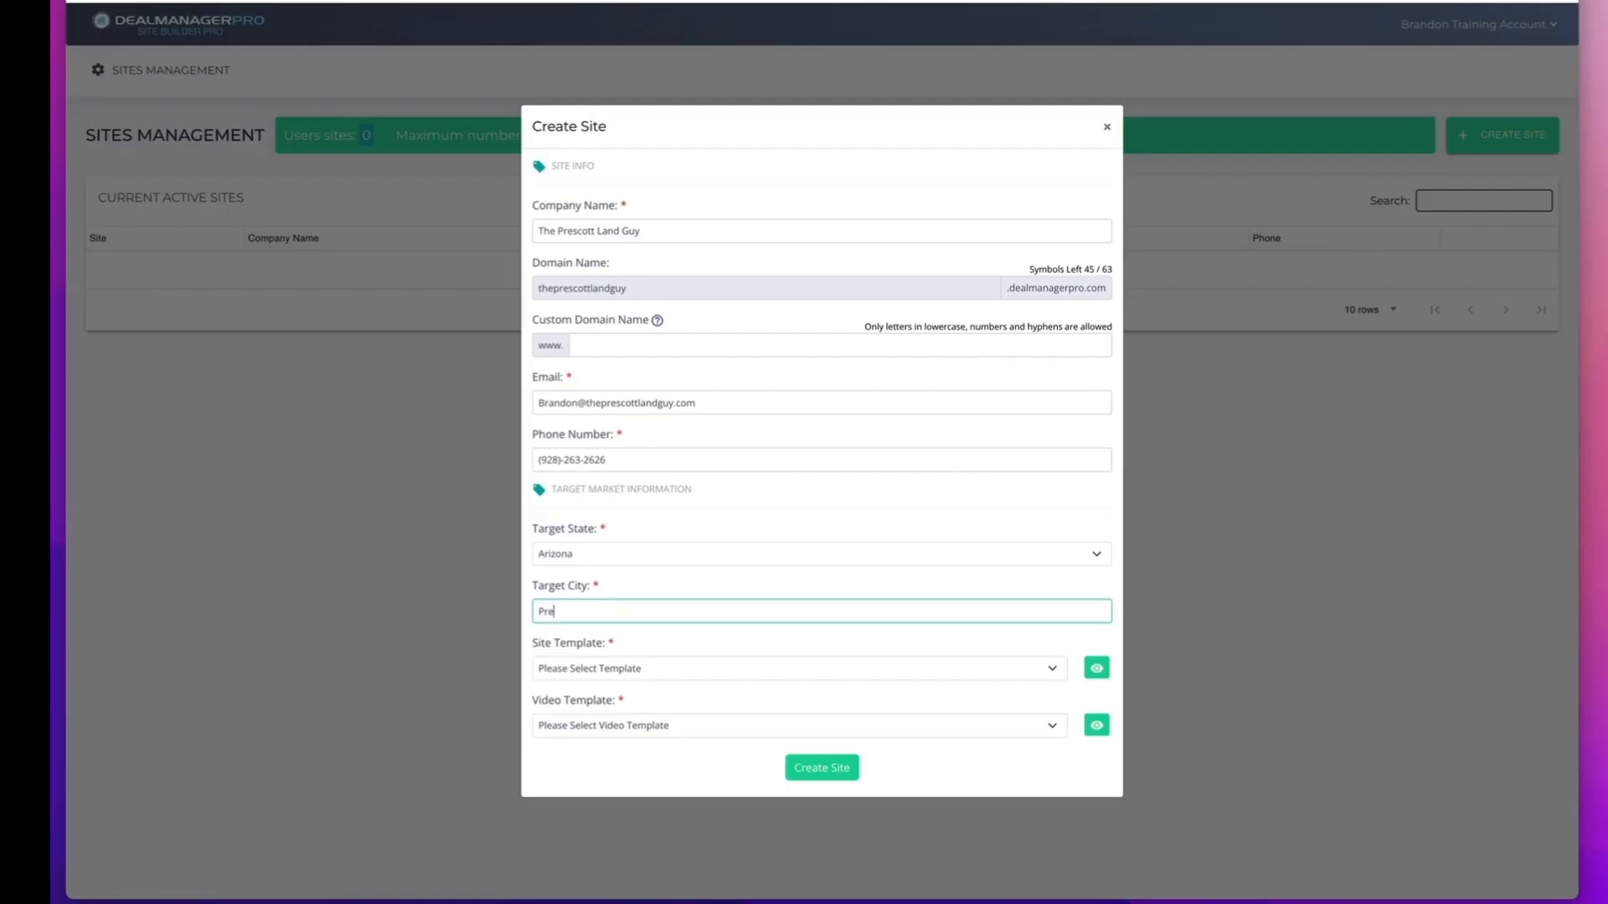
Choose the Motivated Seller Template with the Sell Your House - Original Site Video, and create the site.
click(653, 670)
click(642, 687)
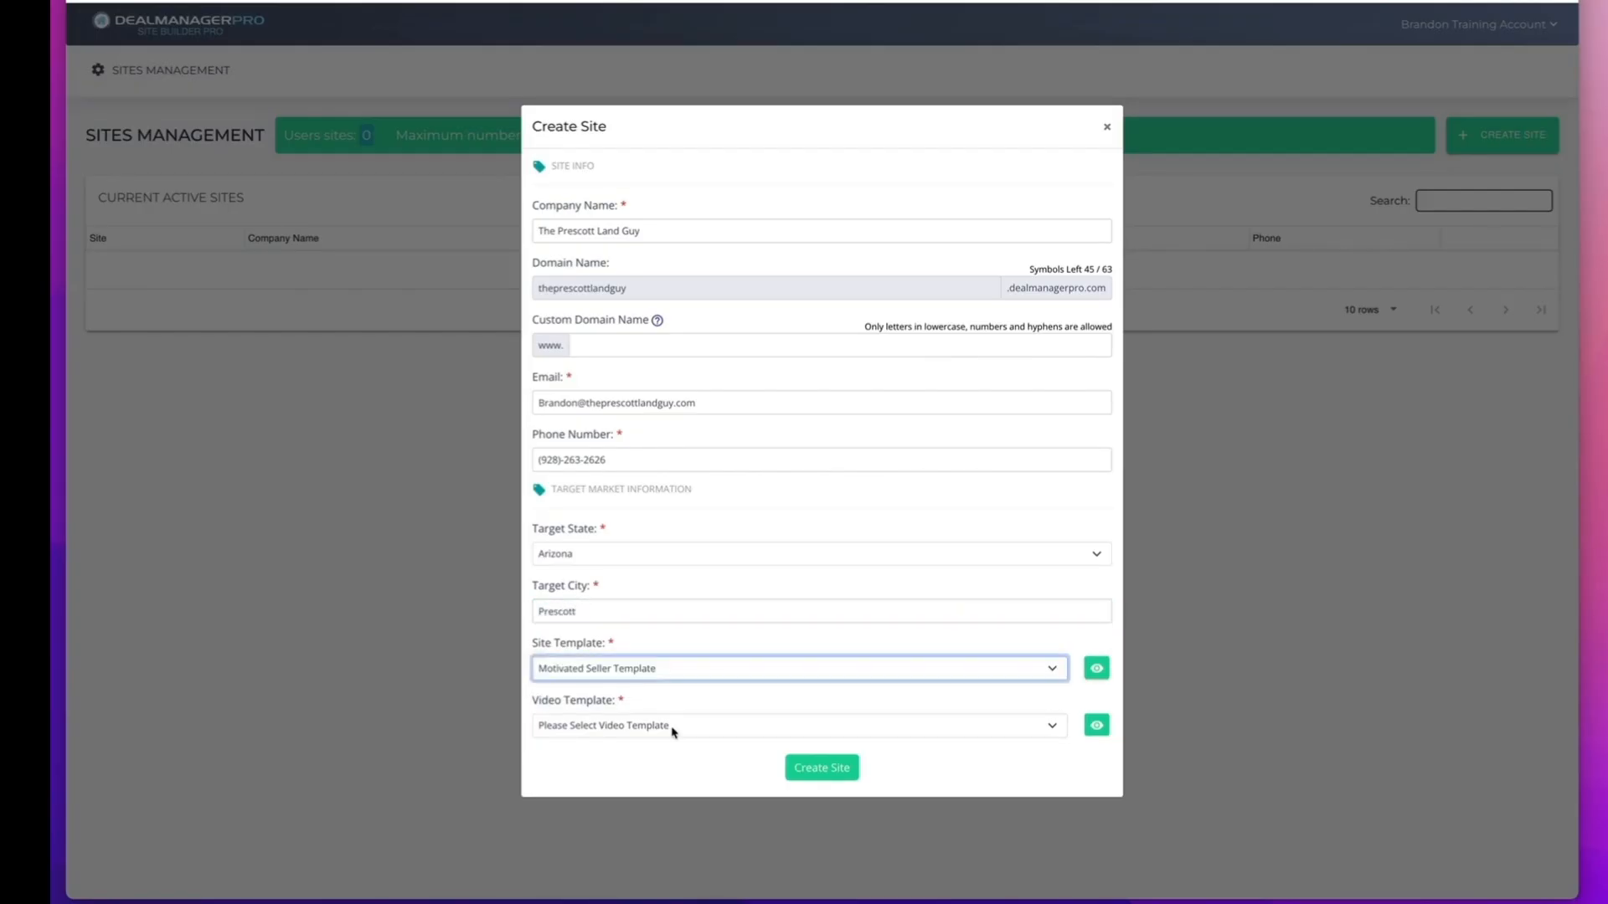
click(671, 727)
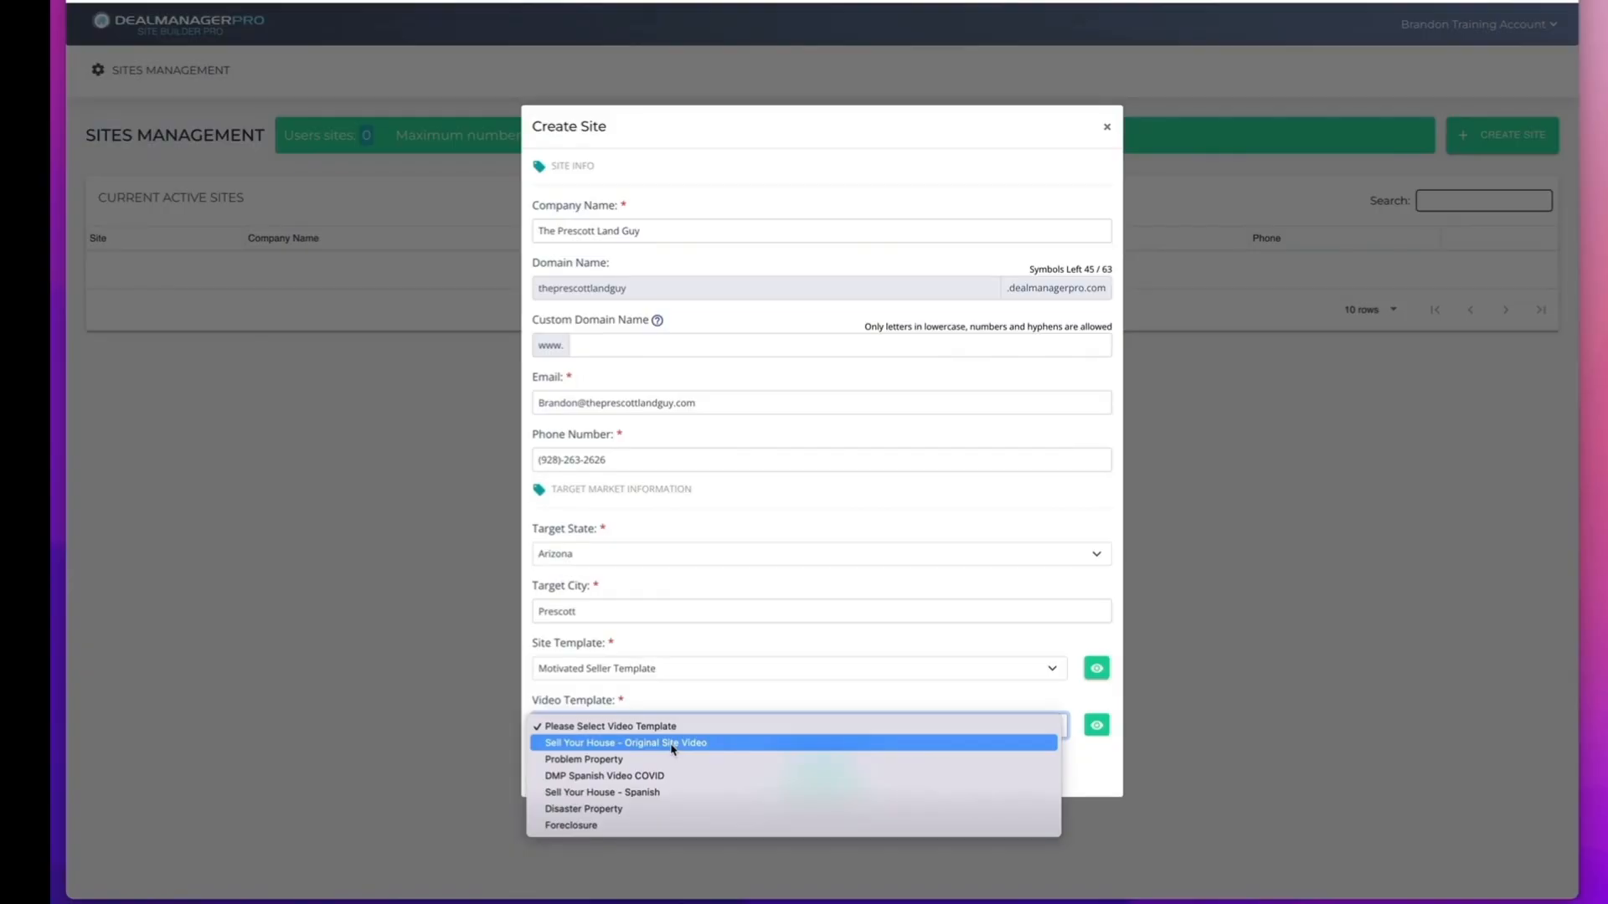
click(670, 743)
click(837, 777)
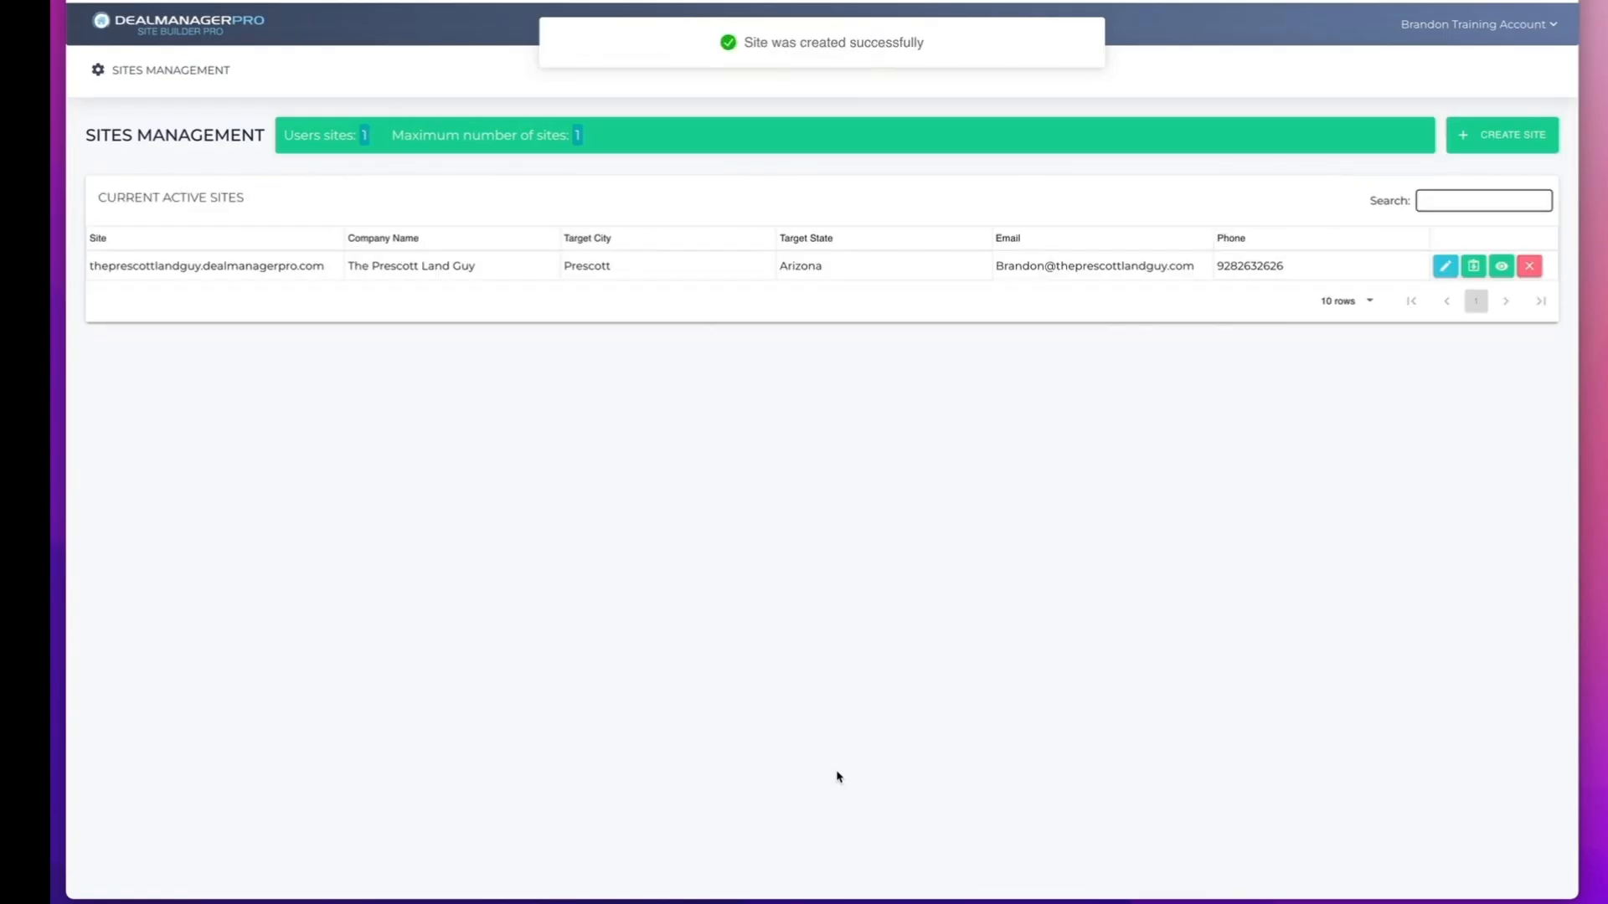
Preview the new site and look over its video, offer forms and selling points down the page.
click(1501, 267)
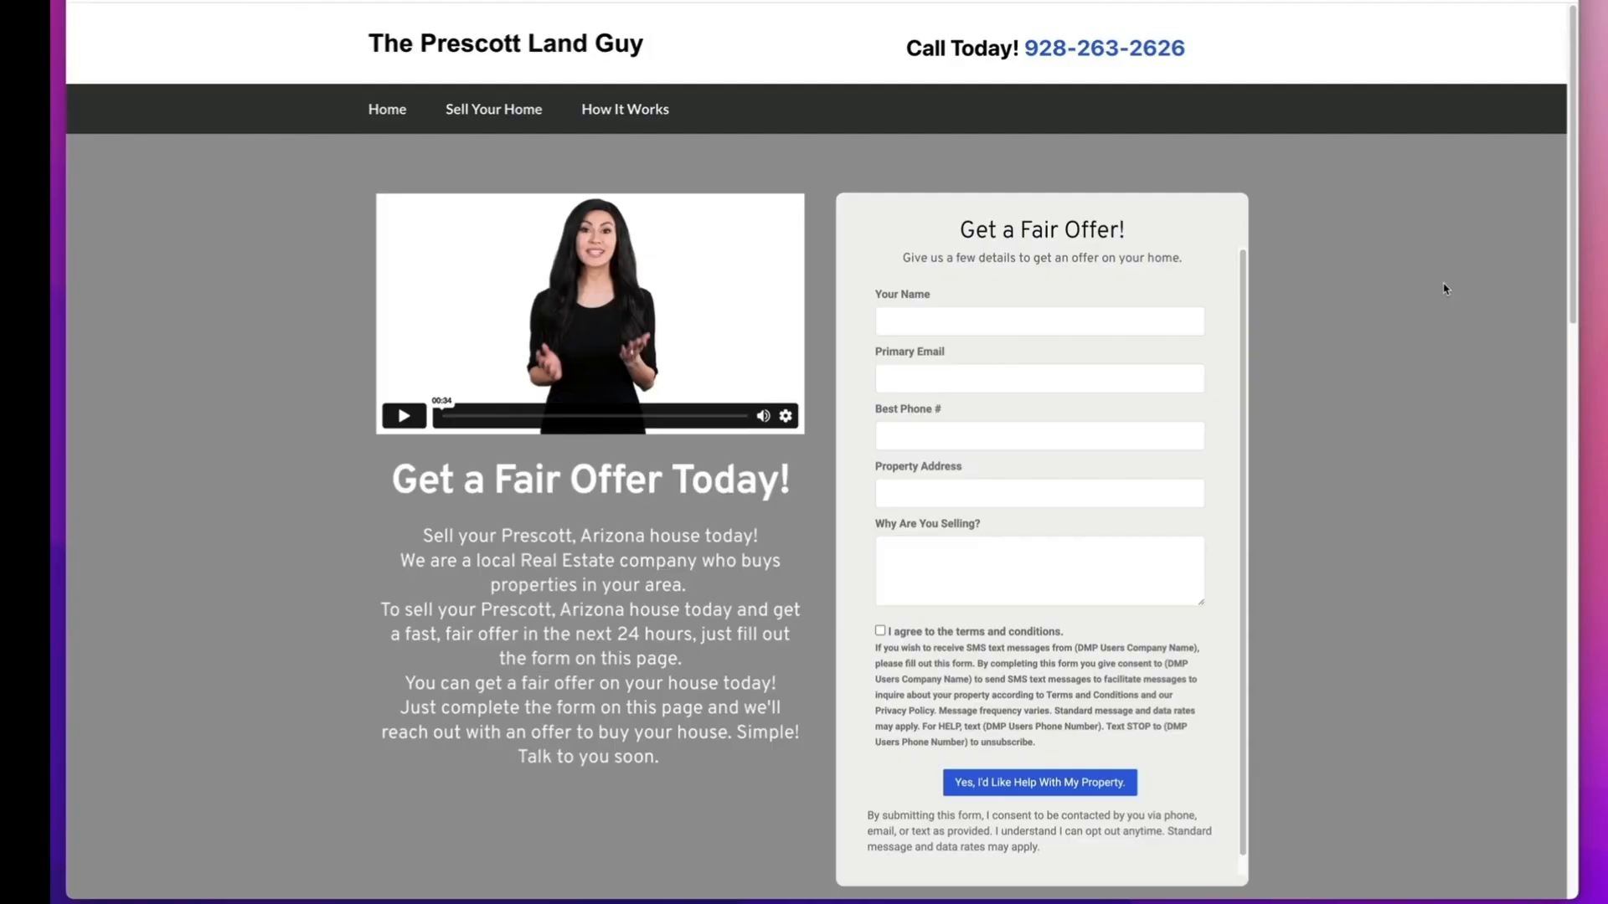
scroll(1444, 289, down, 15)
scroll(1444, 289, up, 12)
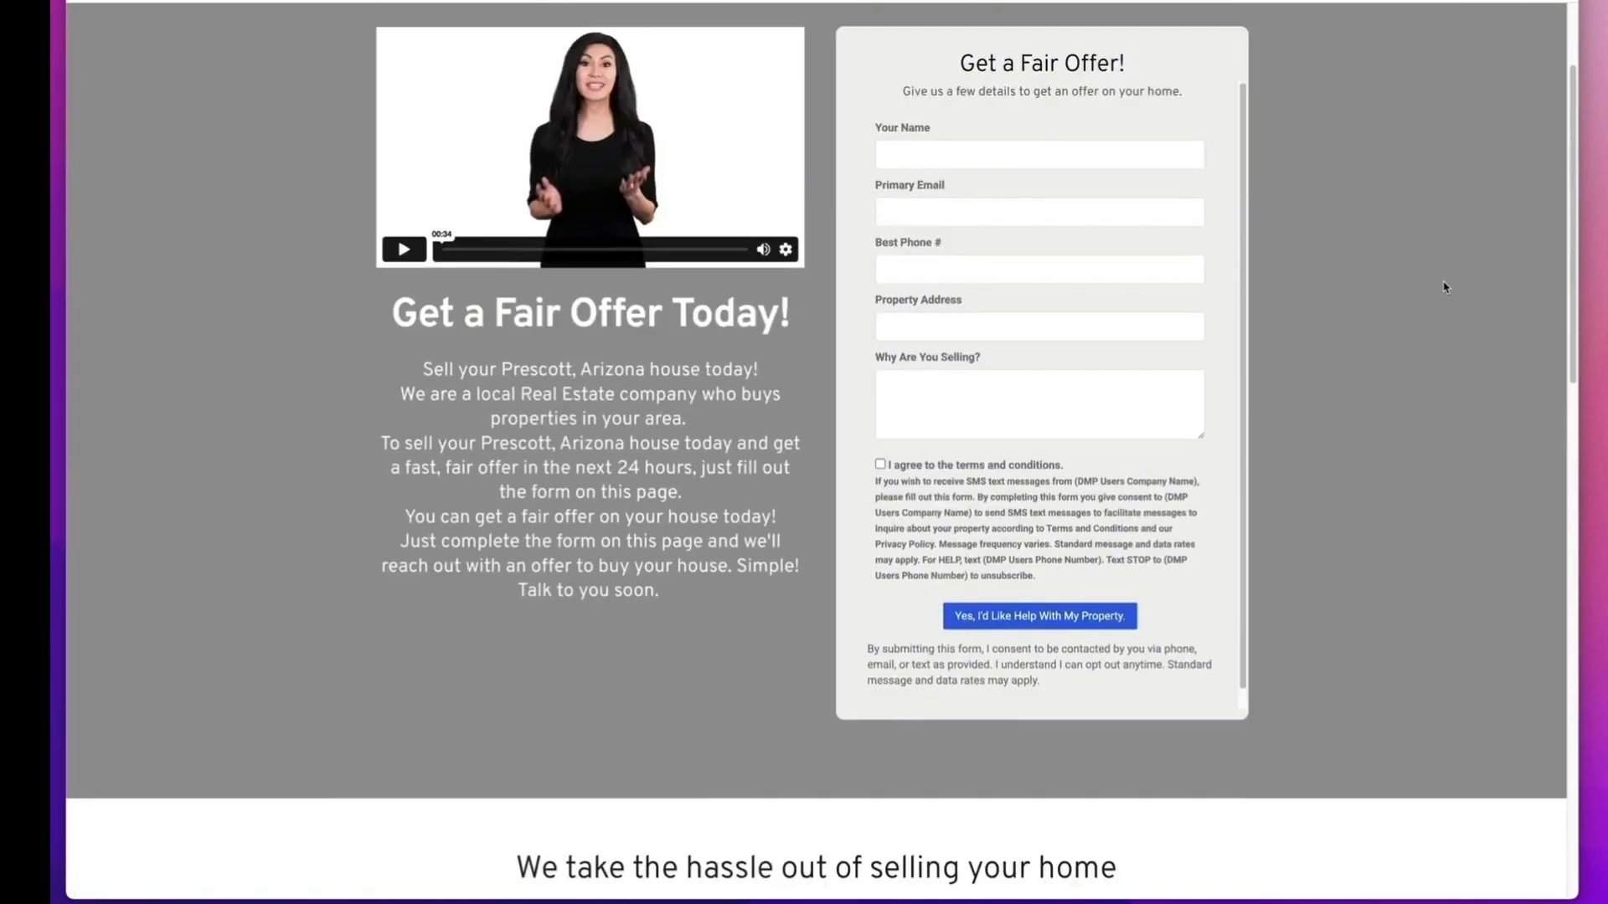
scroll(1444, 287, up, 3)
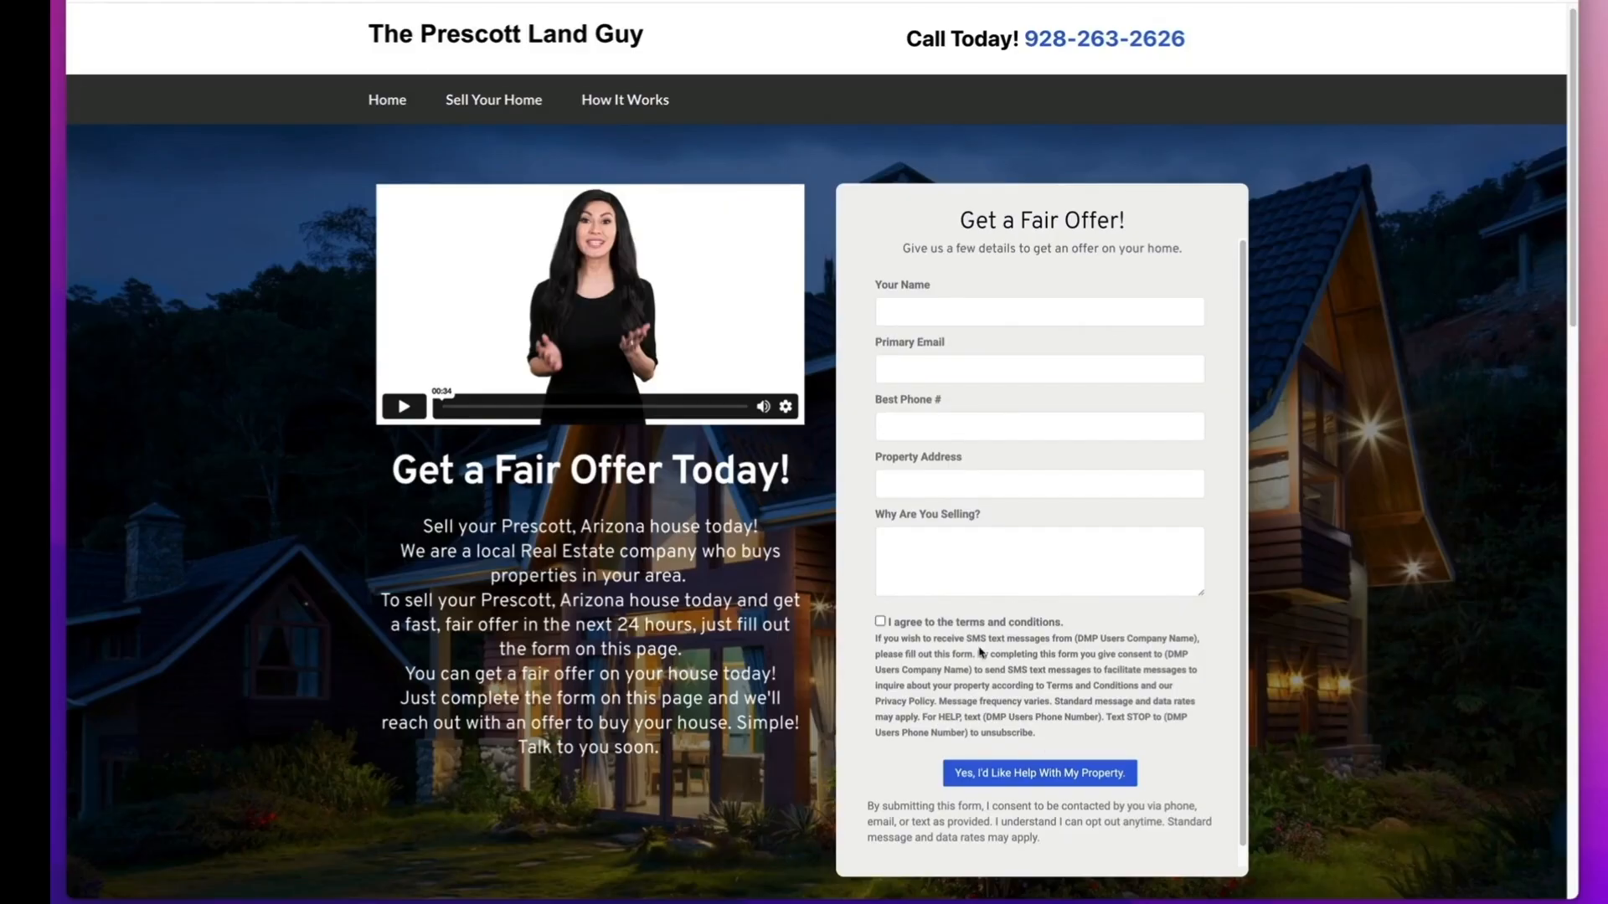
scroll(888, 691, down, 1)
scroll(708, 722, down, 7)
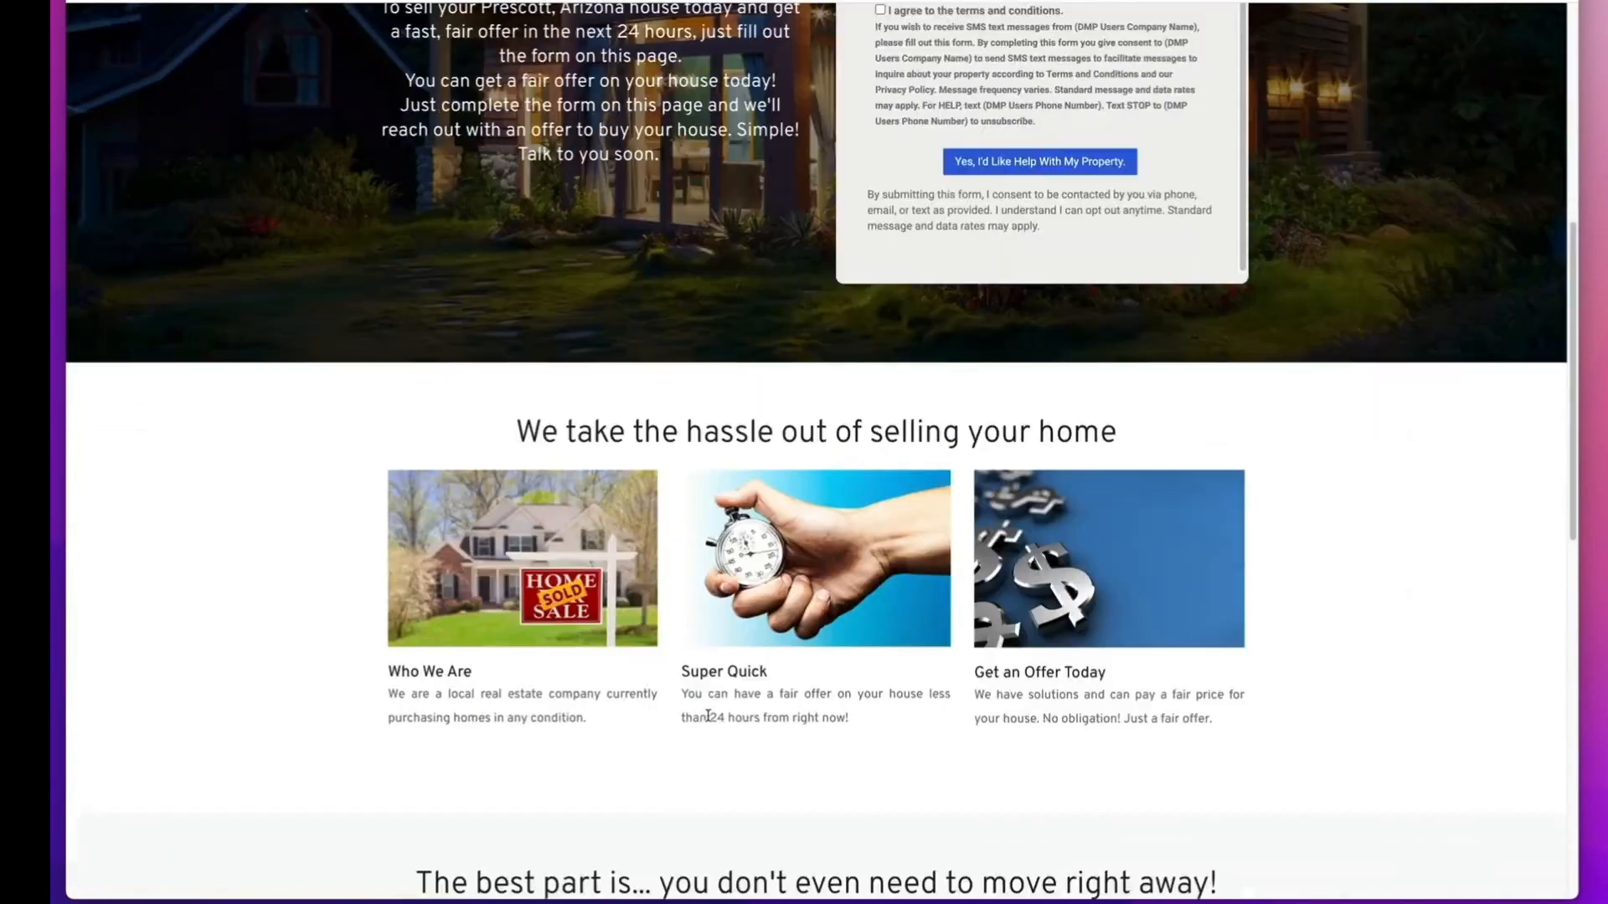
scroll(708, 716, down, 2)
scroll(1374, 563, down, 7)
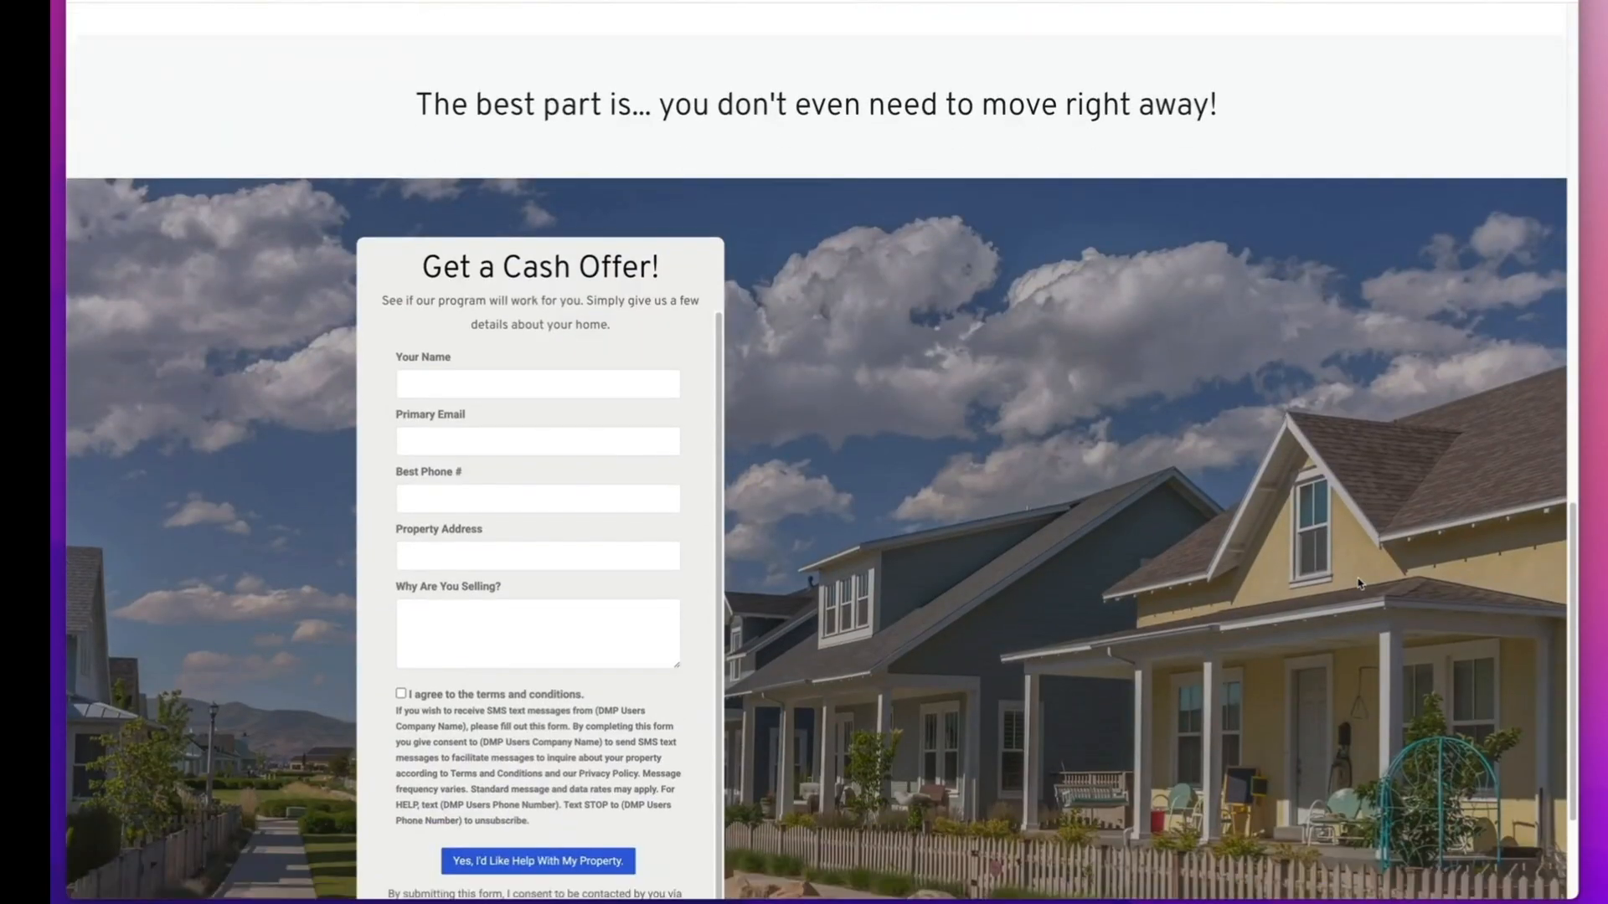
scroll(1359, 583, down, 3)
scroll(1230, 365, up, 10)
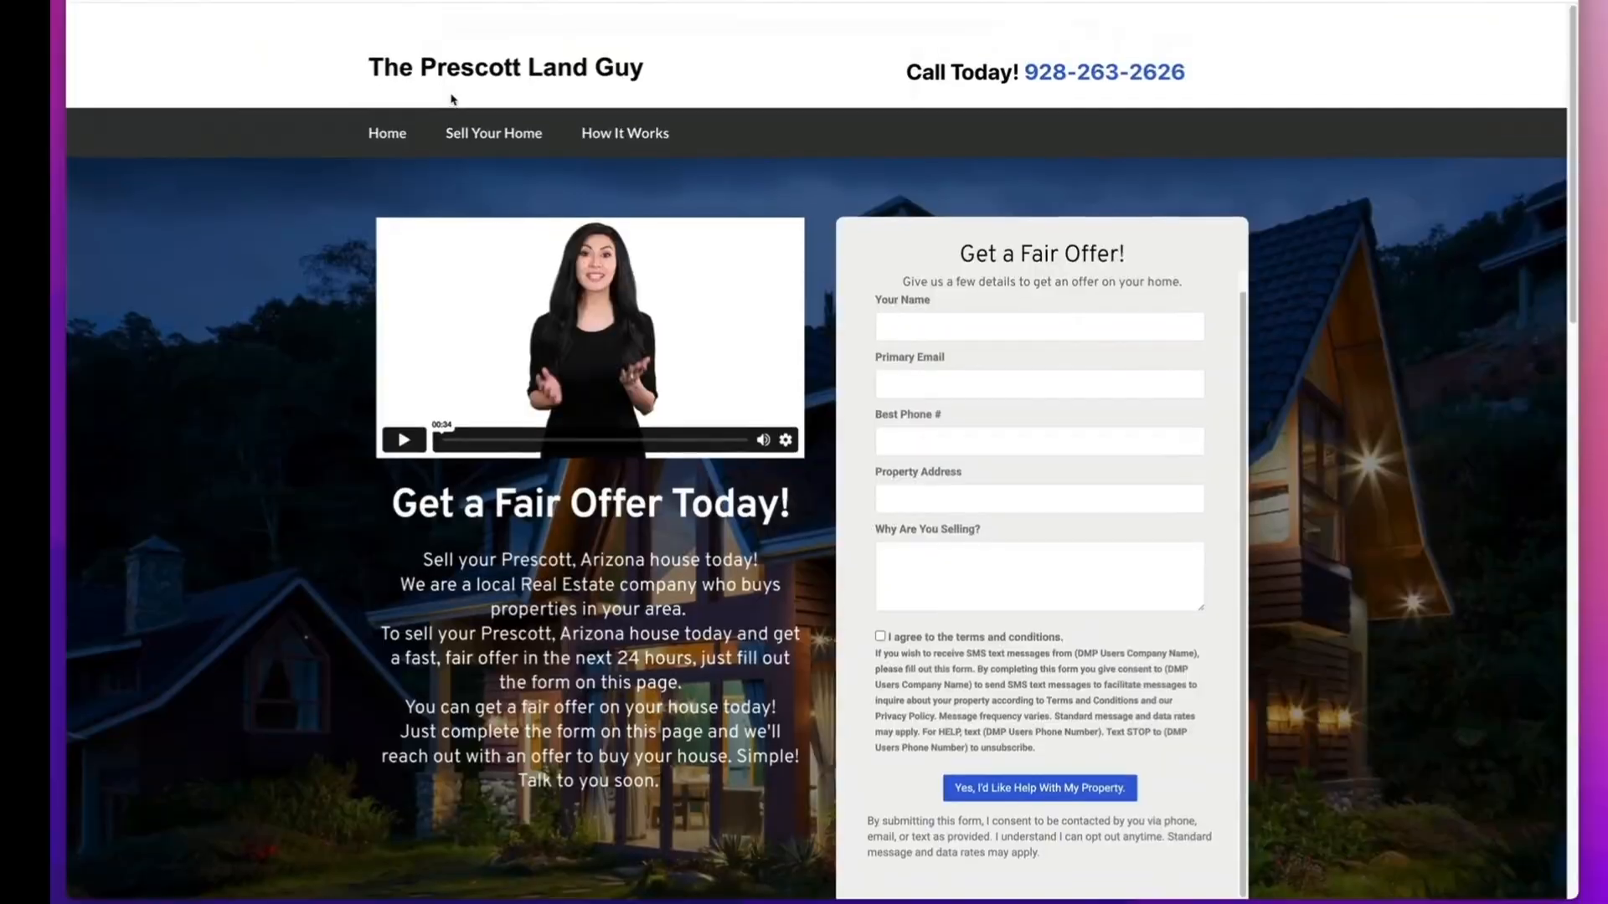